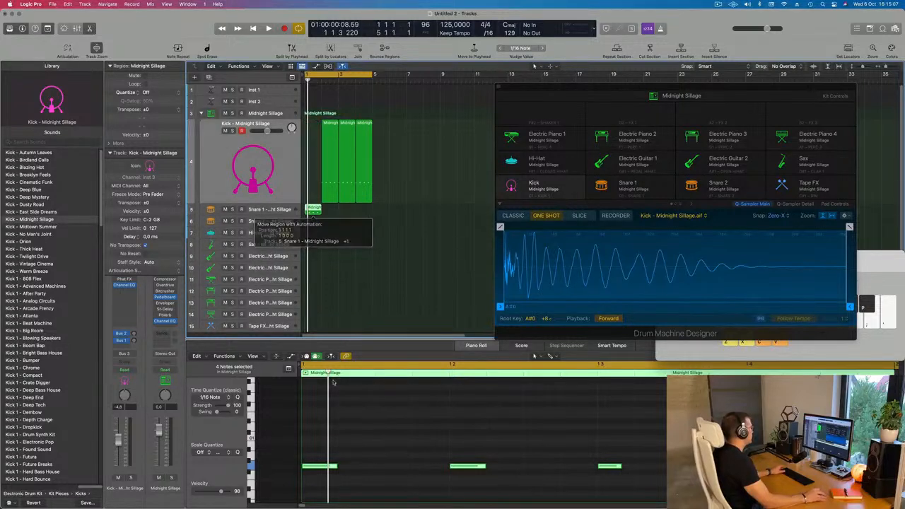
Copy the first Kick region onto the Snare 1 track at bar 1 and play it back.
{"action": "left_click_drag", "start_coordinate": [331, 126], "coordinate": [315, 127]}
{"action": "key", "text": "space"}
{"action": "key", "text": "space"}
{"action": "left_click", "coordinate": [378, 469]}
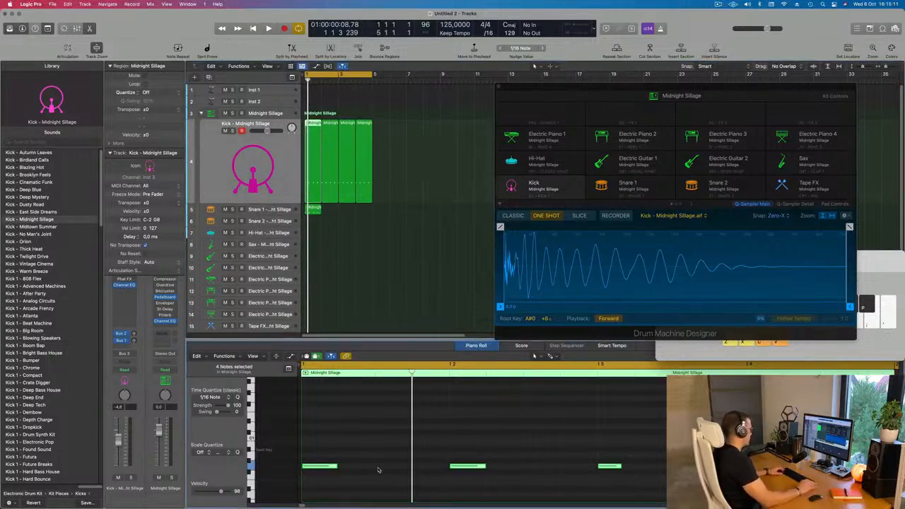
{"action": "key", "text": "alt+shift+Up"}
{"action": "key", "text": "alt+shift+Up"}
{"action": "key", "text": "alt+shift+Down"}
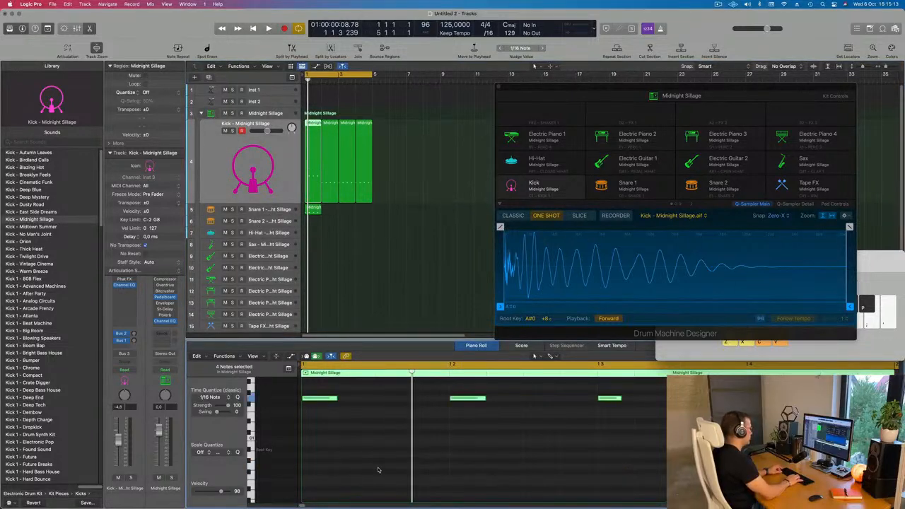
{"action": "key", "text": "alt+shift+Down"}
Transpose the four notes in the Snare 1 region up two octaves and audition them.
{"action": "left_click", "coordinate": [318, 212]}
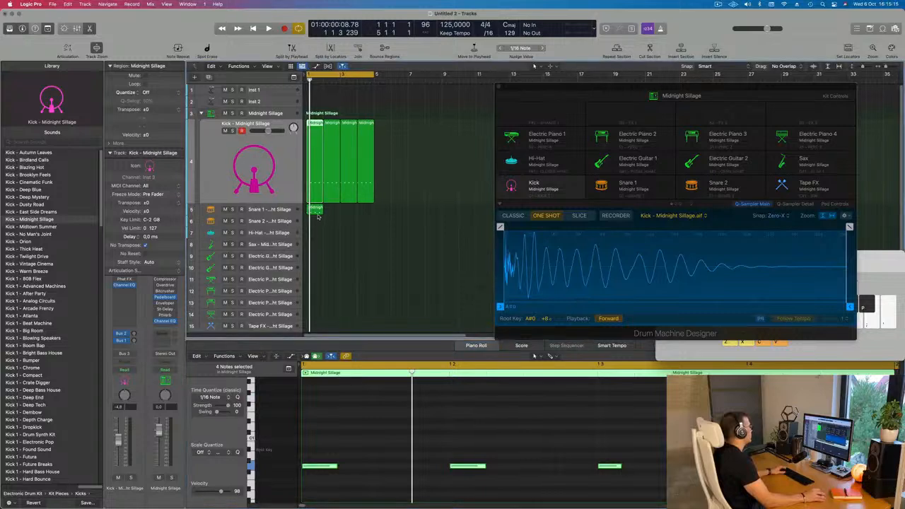
{"action": "left_click", "coordinate": [373, 475]}
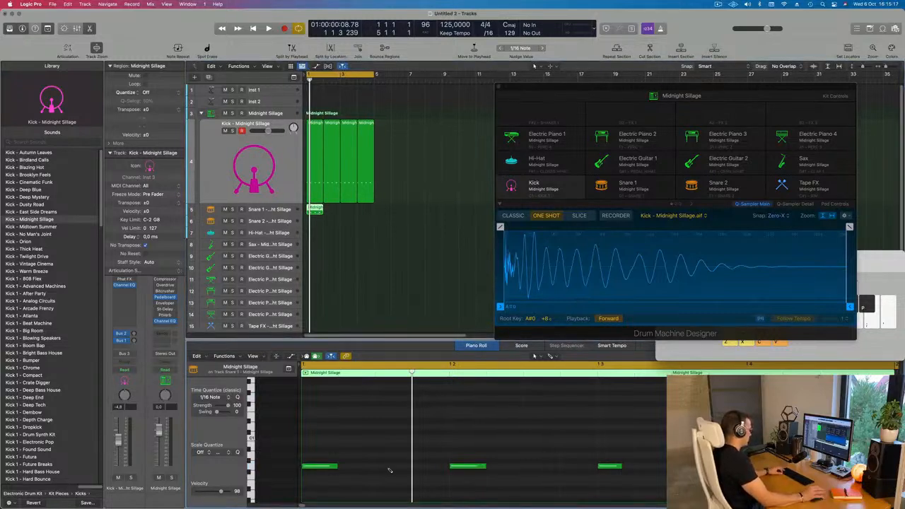
{"action": "key", "text": "alt+shift+Up"}
{"action": "key", "text": "alt+shift+Up"}
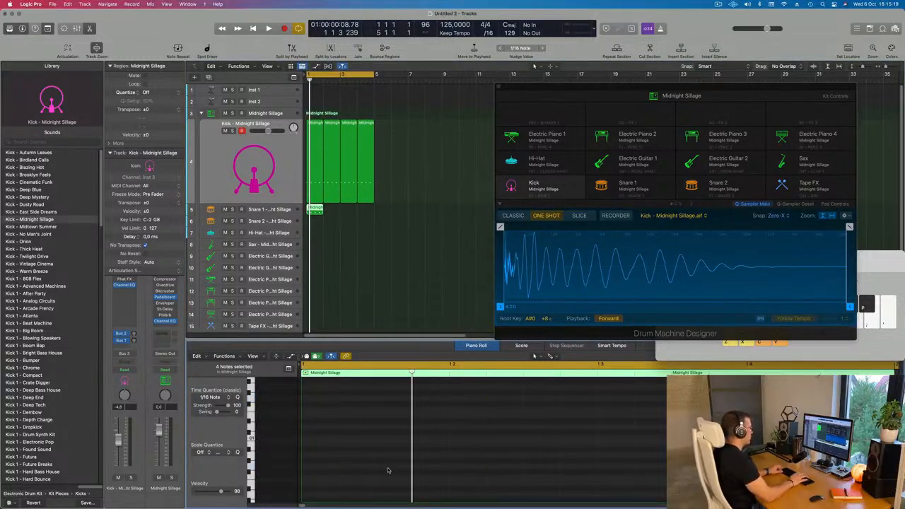
{"action": "key", "text": "space"}
{"action": "scroll", "coordinate": [388, 470], "scroll_direction": "up", "scroll_amount": 4}
{"action": "key", "text": "space"}
Delete the notes on beats 1 and 3 of the Snare 1 region.
{"action": "left_click_drag", "start_coordinate": [358, 408], "coordinate": [331, 414]}
{"action": "key", "text": "Delete"}
{"action": "left_click_drag", "start_coordinate": [618, 395], "coordinate": [624, 446]}
{"action": "key", "text": "Delete"}
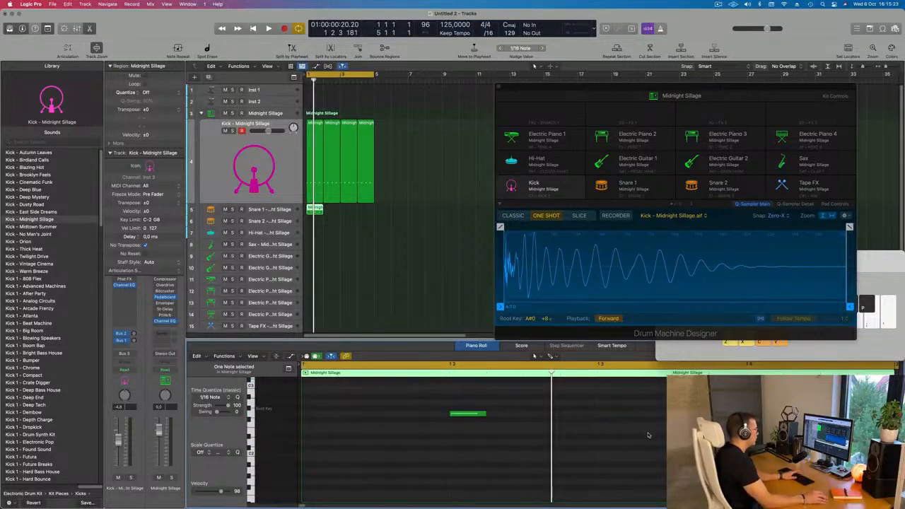
Copy the beat 4 snare note to the third sixteenth of beat 4 and play the pattern.
{"action": "scroll", "coordinate": [617, 431], "scroll_direction": "down", "scroll_amount": 5}
{"action": "scroll", "coordinate": [444, 422], "scroll_direction": "up", "scroll_amount": 3}
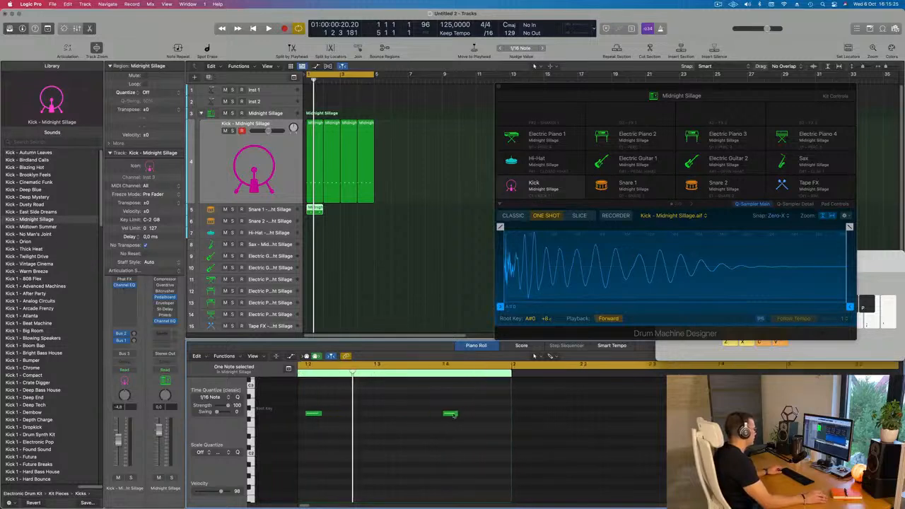
{"action": "left_click_drag", "start_coordinate": [461, 415], "coordinate": [500, 418]}
{"action": "key", "text": "space"}
{"action": "scroll", "coordinate": [498, 419], "scroll_direction": "down", "scroll_amount": 1}
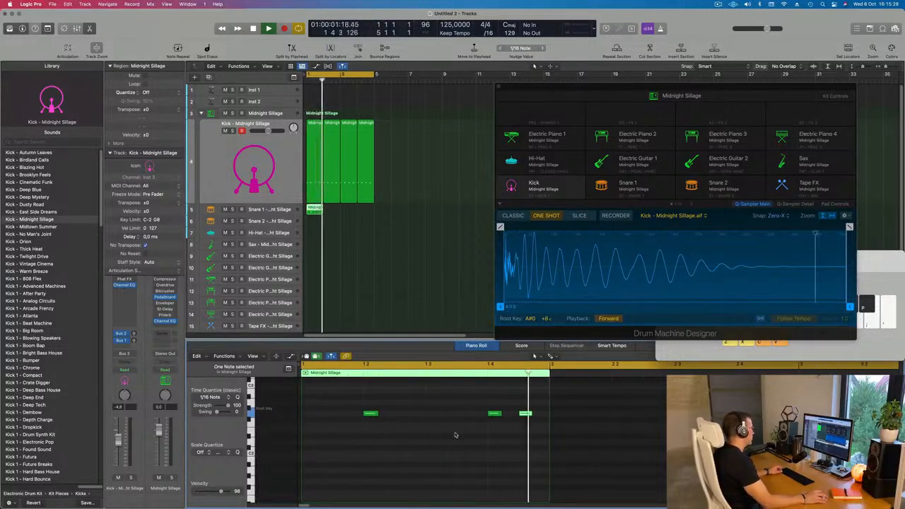
Reposition the added snare note to the last sixteenth of the bar.
{"action": "left_click_drag", "start_coordinate": [527, 415], "coordinate": [509, 419]}
{"action": "scroll", "coordinate": [453, 428], "scroll_direction": "down", "scroll_amount": 1}
{"action": "left_click", "coordinate": [382, 427]}
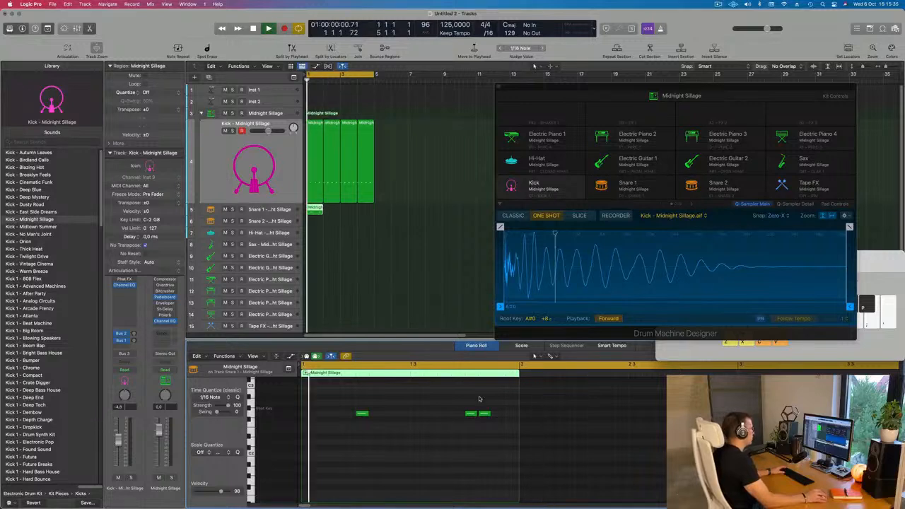
{"action": "left_click_drag", "start_coordinate": [484, 414], "coordinate": [512, 414]}
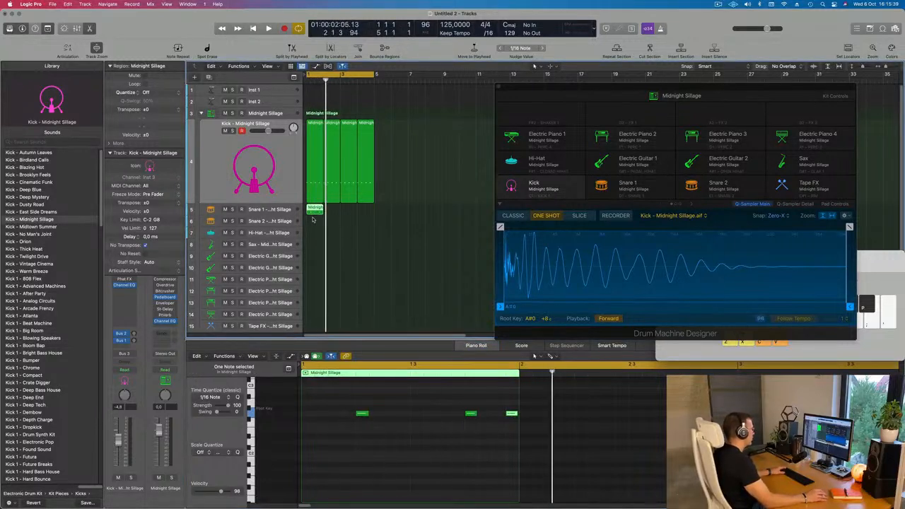
Repeat the Snare 1 region three times to fill the four-bar loop and listen to it.
{"action": "key", "text": "space"}
{"action": "key", "text": "super+r"}
{"action": "key", "text": "super+r"}
{"action": "key", "text": "super+r"}
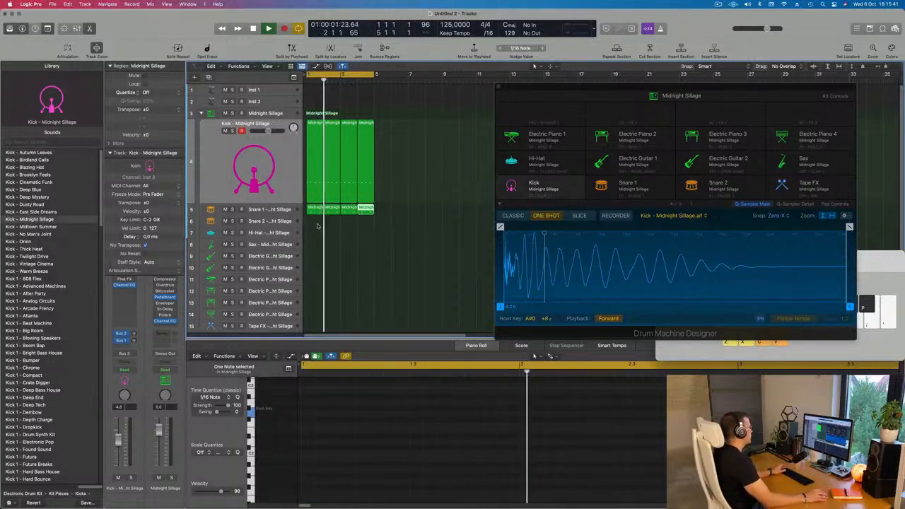
{"action": "left_click", "coordinate": [318, 228]}
{"action": "key", "text": "space"}
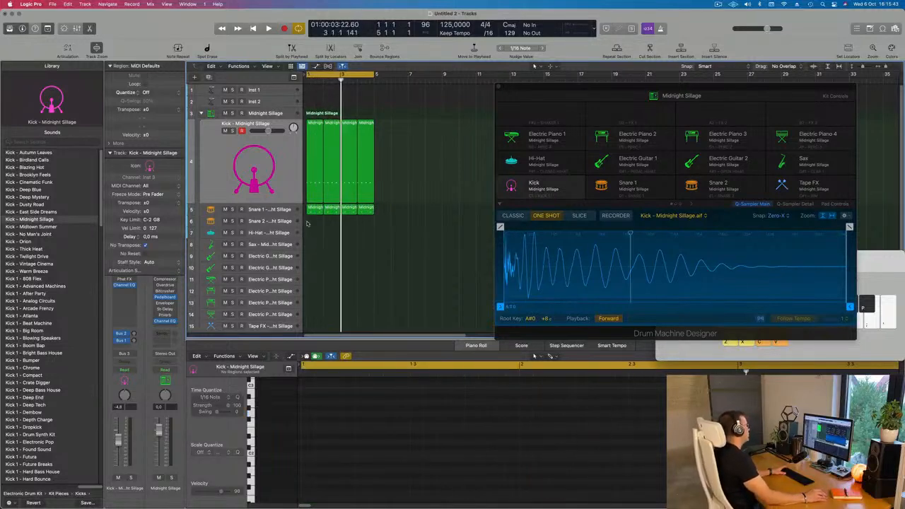
Select the Snare 1 track and play the combined kick and snare loop to check the groove.
{"action": "key", "text": "space"}
{"action": "left_click", "coordinate": [274, 211]}
{"action": "key", "text": "space"}
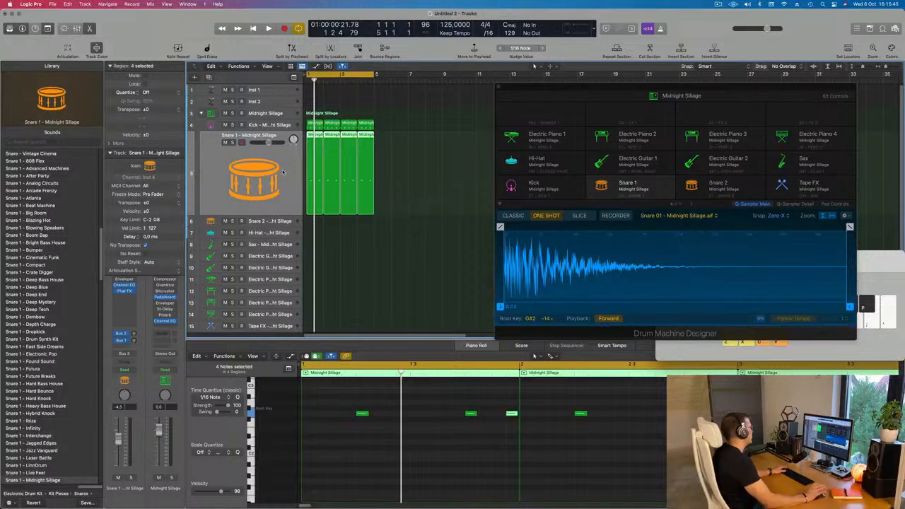
{"action": "key", "text": "space"}
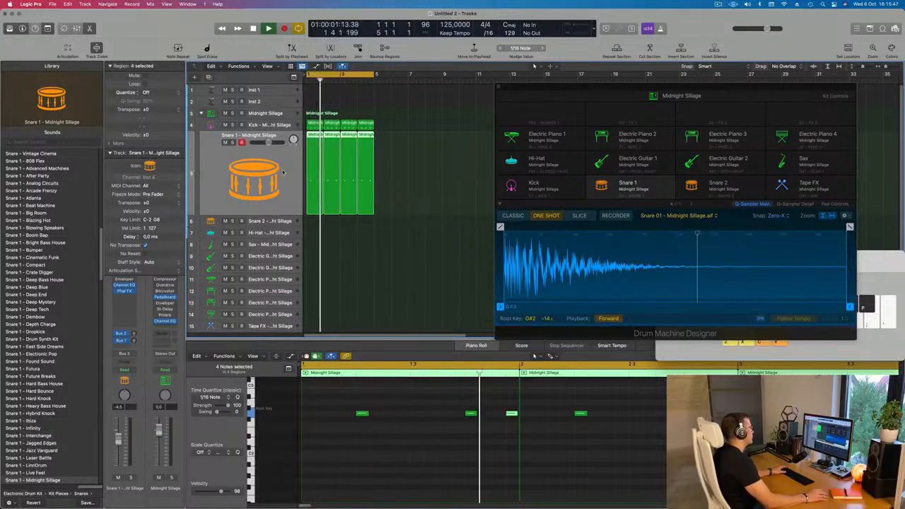
{"action": "left_click", "coordinate": [427, 199]}
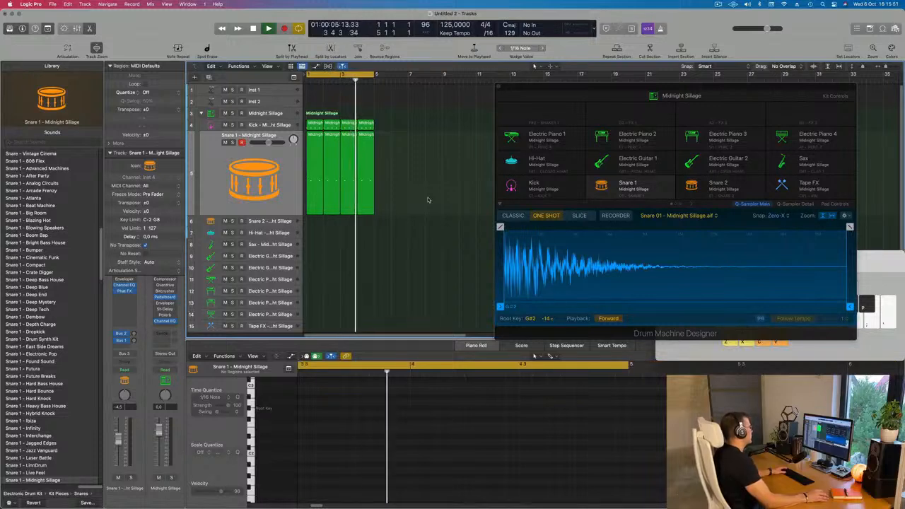
{"action": "key", "text": "space"}
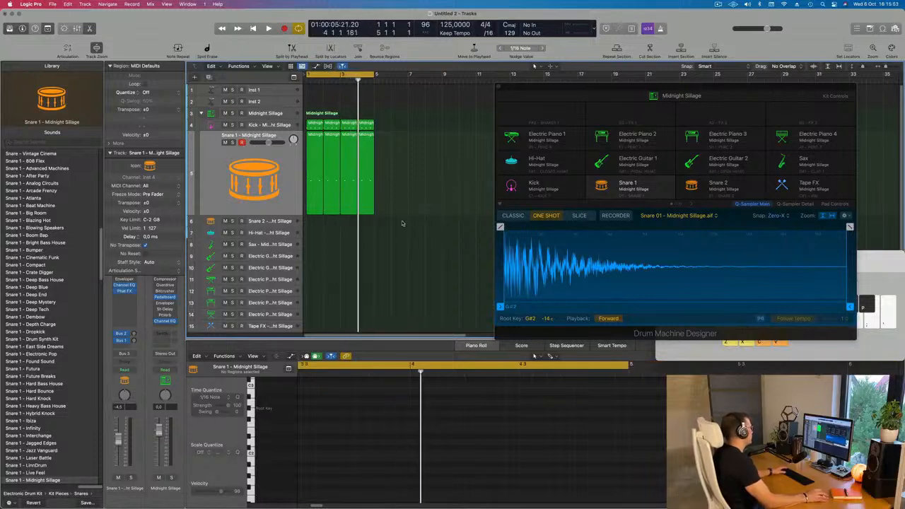
{"action": "key", "text": "space"}
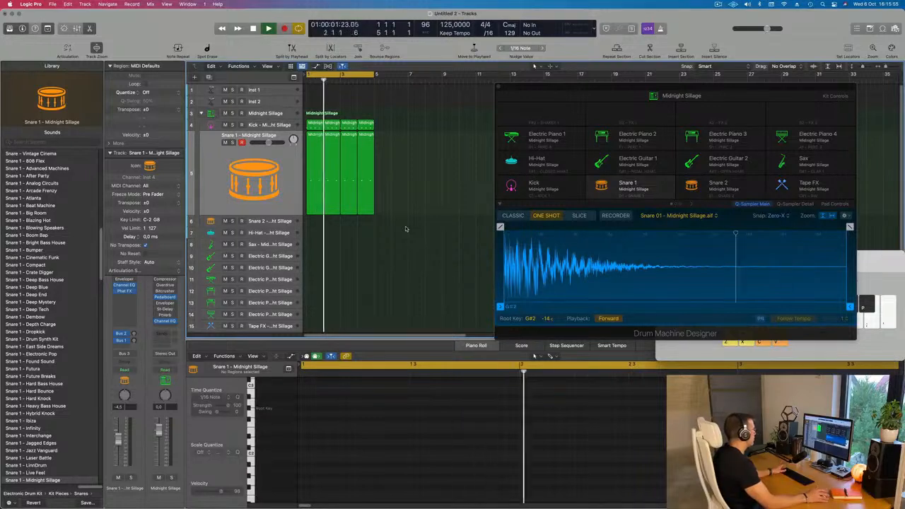
{"action": "key", "text": "space"}
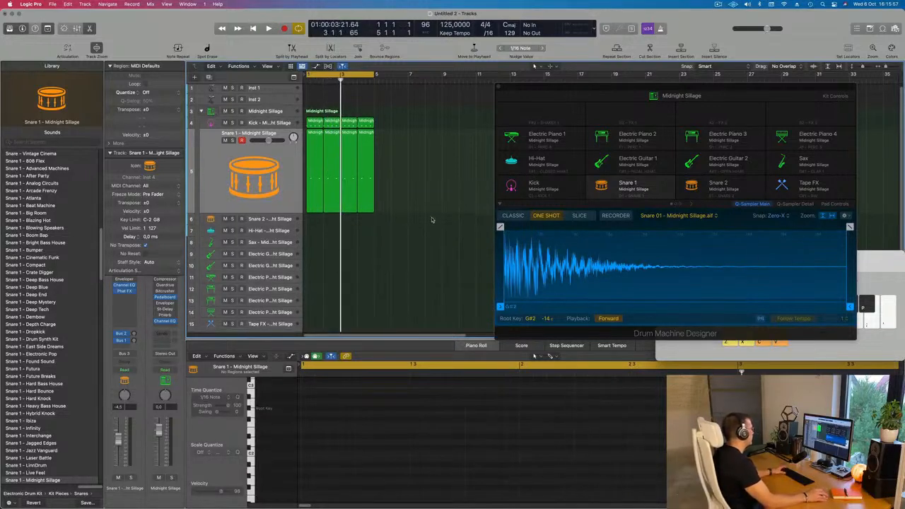
Copy the first Kick region to bar 1 of the Hi-Hat track and transpose its four notes up by octaves.
{"action": "left_click", "coordinate": [317, 124]}
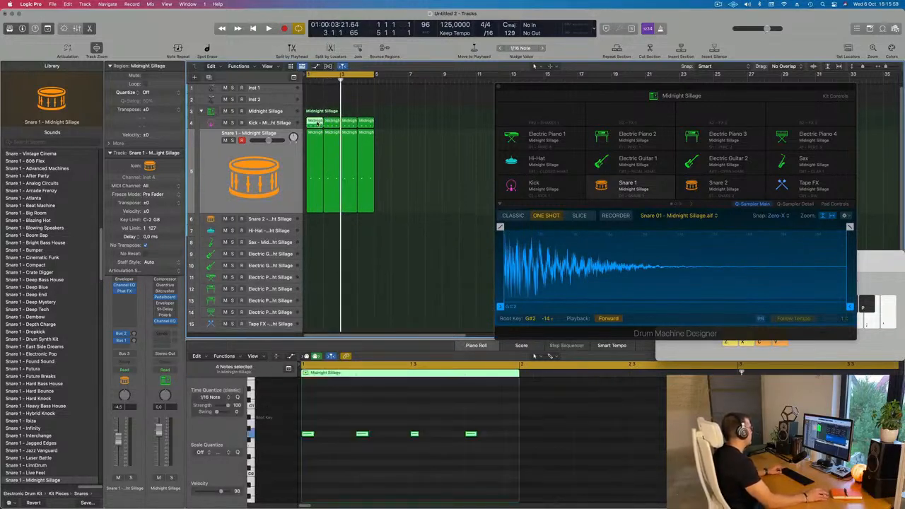
{"action": "left_click_drag", "start_coordinate": [318, 136], "coordinate": [315, 231]}
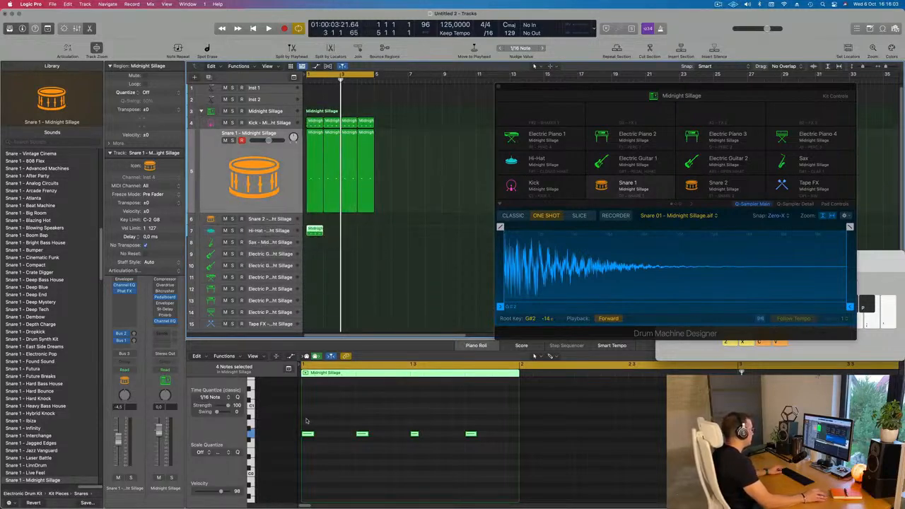
{"action": "left_click_drag", "start_coordinate": [307, 421], "coordinate": [524, 460]}
{"action": "key", "text": "Delete"}
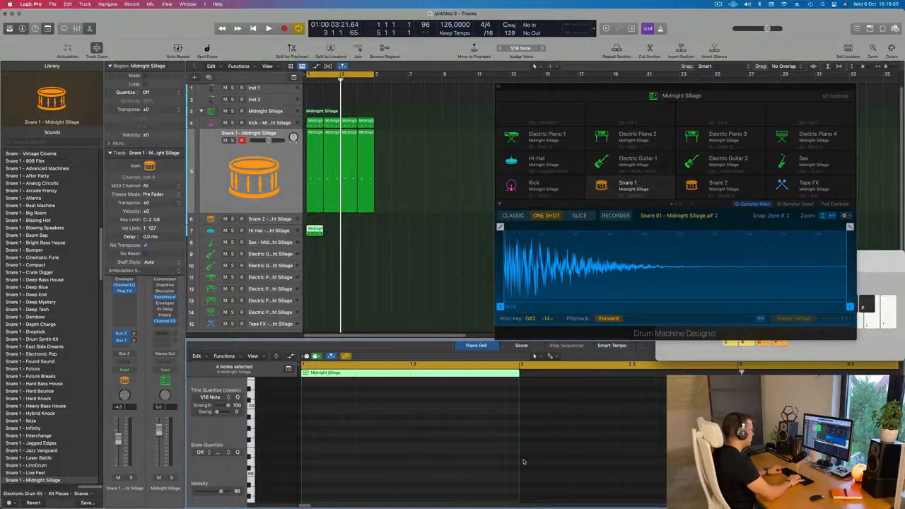
{"action": "key", "text": "space"}
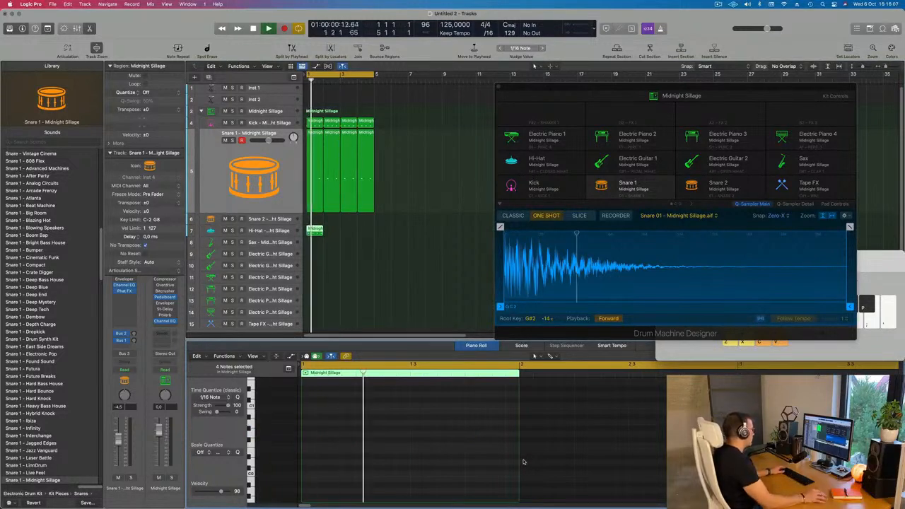
Repeat the Hi-Hat region three times to fill the four-bar loop.
{"action": "left_click_drag", "start_coordinate": [341, 229], "coordinate": [304, 234]}
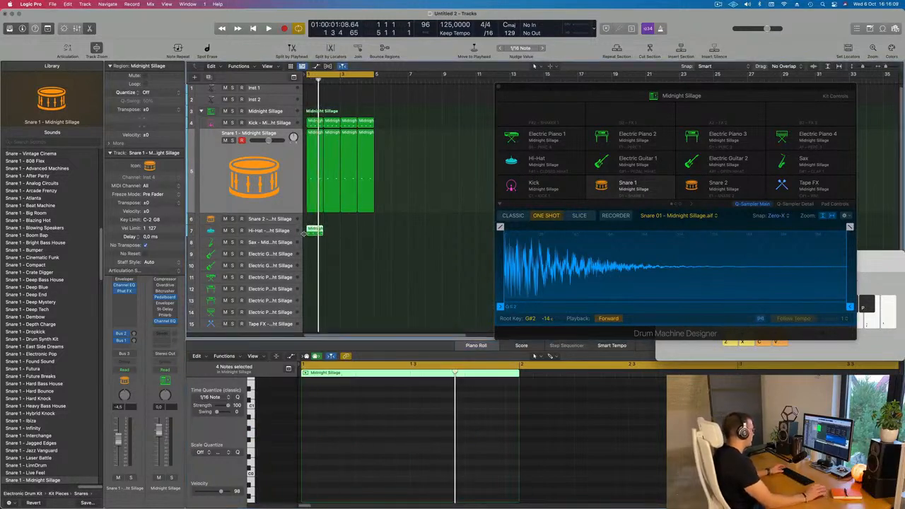
{"action": "key", "text": "super+r"}
{"action": "key", "text": "super+r"}
{"action": "key", "text": "super+r"}
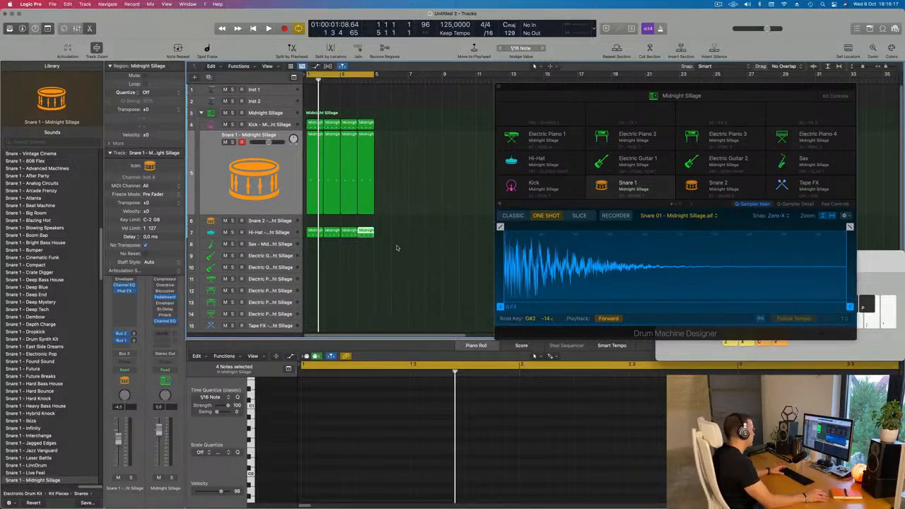
Select the Sax track during loop playback and bring up Musical Typing over the Drum Machine Designer window.
{"action": "left_click_drag", "start_coordinate": [602, 90], "coordinate": [634, 118]}
{"action": "key", "text": "space"}
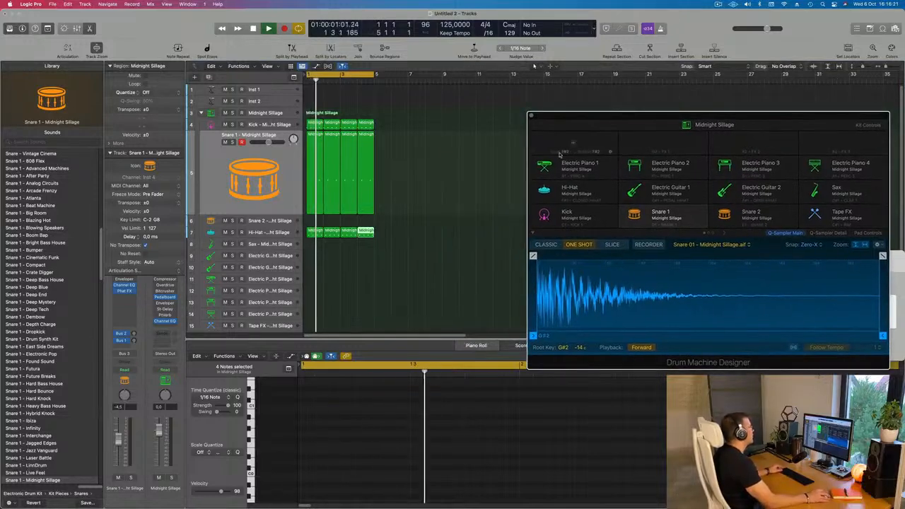
{"action": "left_click", "coordinate": [269, 245]}
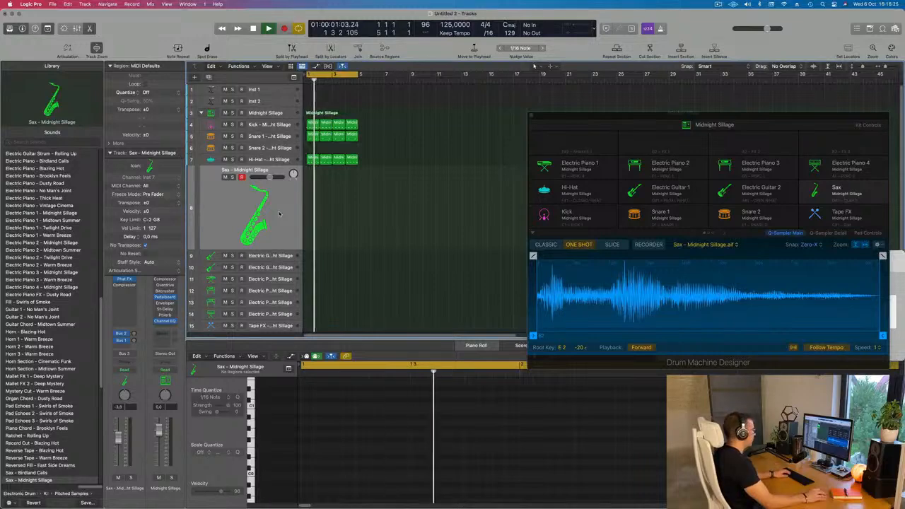
{"action": "key", "text": "super+k"}
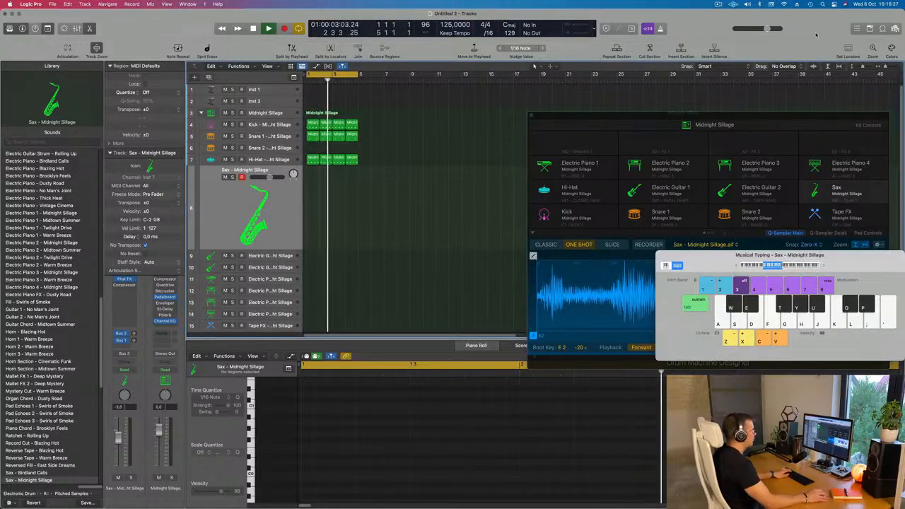
{"action": "left_click_drag", "start_coordinate": [817, 268], "coordinate": [693, 204]}
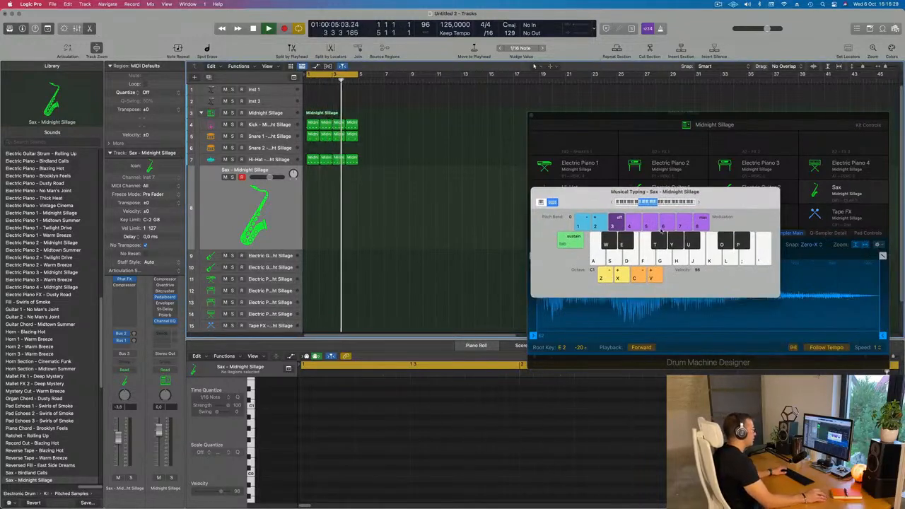
Raise the Musical Typing octave to C3 and audition Sax notes over the drum loop.
{"action": "left_click", "coordinate": [699, 203]}
{"action": "left_click", "coordinate": [699, 203]}
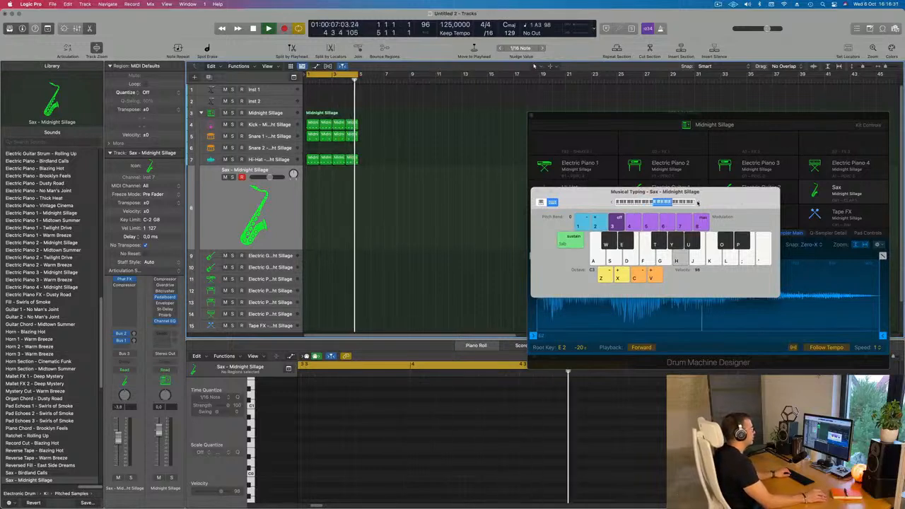
{"action": "key", "text": "j"}
{"action": "key", "text": "h"}
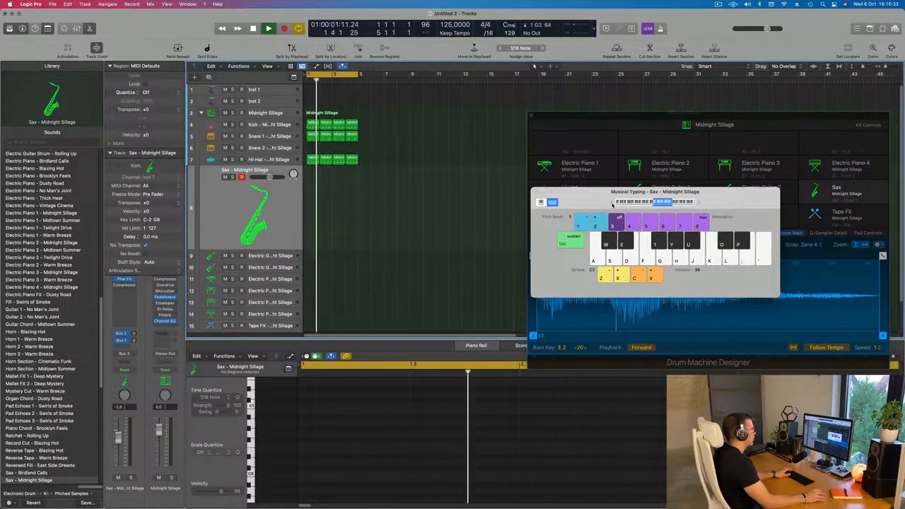
Lower the Musical Typing octave to C2 and try a Sax phrase over the drum loop.
{"action": "left_click", "coordinate": [613, 204]}
{"action": "key", "text": "g"}
{"action": "key", "text": "h"}
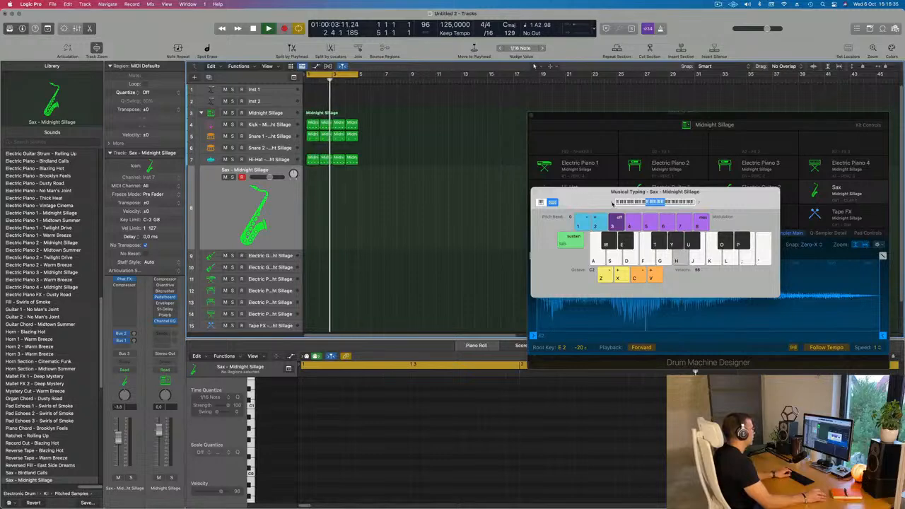
{"action": "key", "text": "j"}
{"action": "key", "text": "k"}
{"action": "key", "text": "h"}
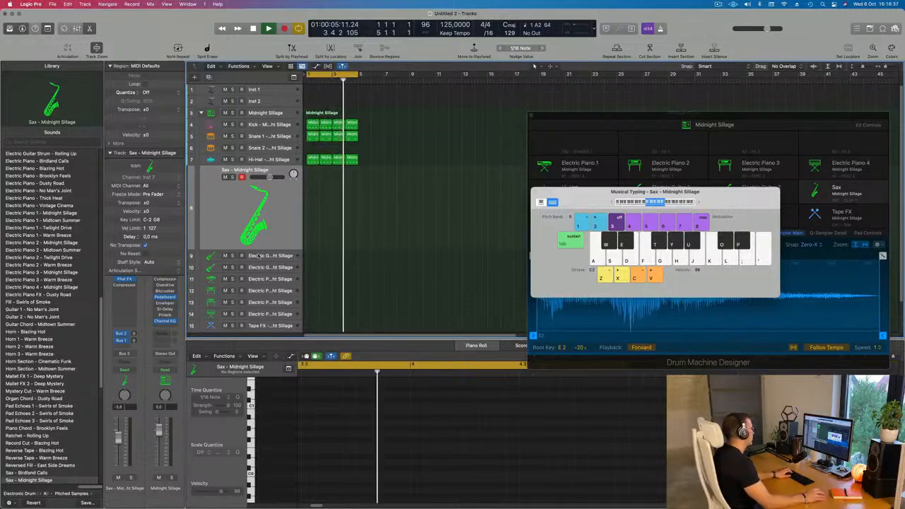
Audition the Electric Guitar 1 sound over the loop and switch to the Electric Guitar 2 track.
{"action": "left_click", "coordinate": [263, 257]}
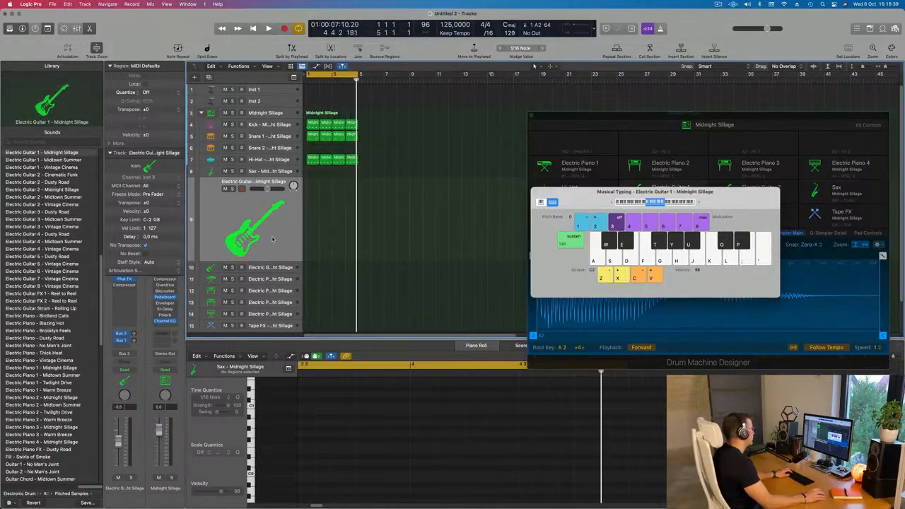
{"action": "key", "text": "k"}
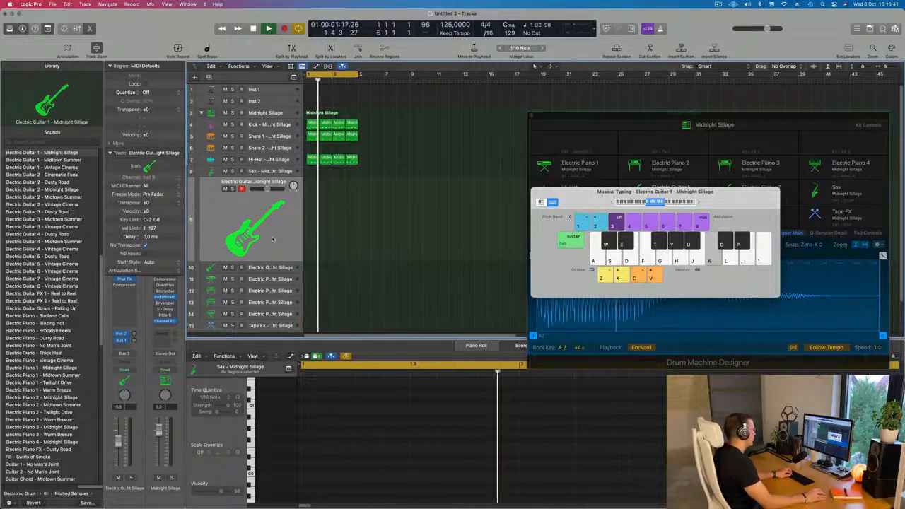
{"action": "key", "text": "Down"}
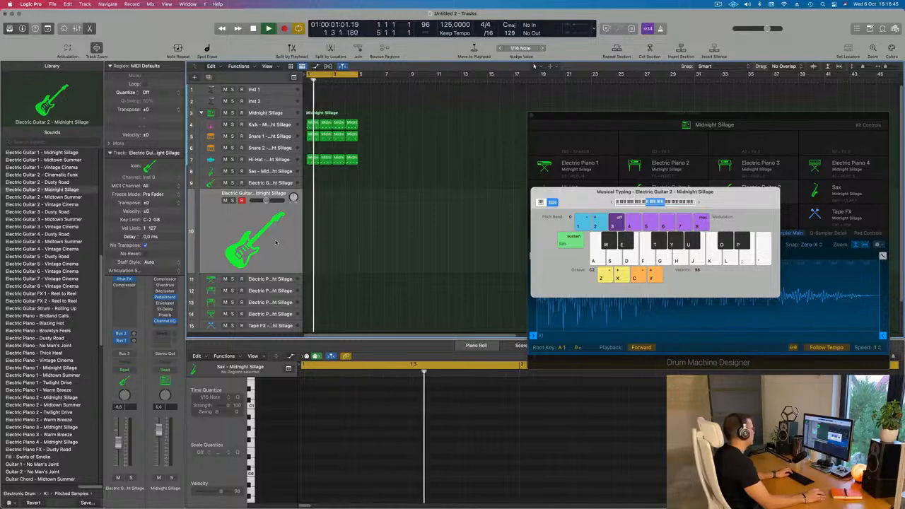
Audition Electric Guitar 2 notes in Musical Typing, raising its octave to C3.
{"action": "key", "text": "h"}
{"action": "key", "text": "h"}
{"action": "key", "text": "j"}
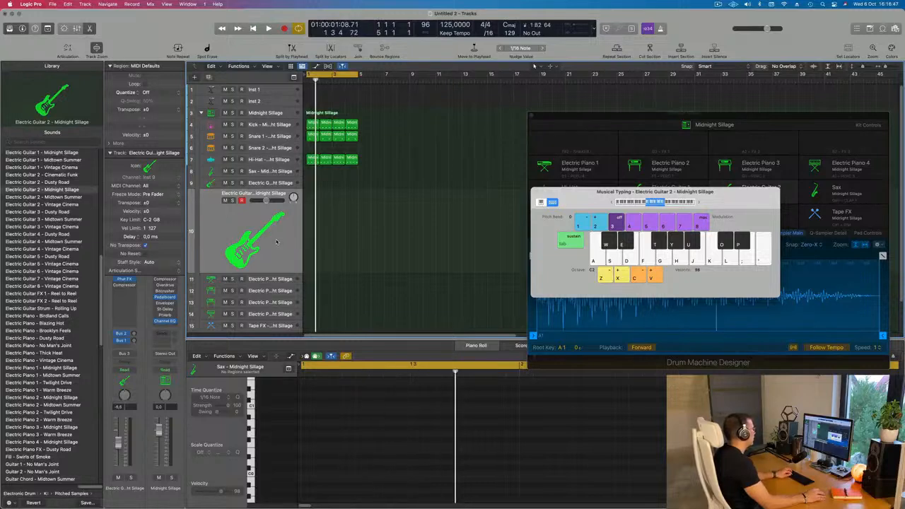
{"action": "key", "text": "k"}
{"action": "key", "text": "h"}
{"action": "key", "text": "j"}
{"action": "key", "text": "k"}
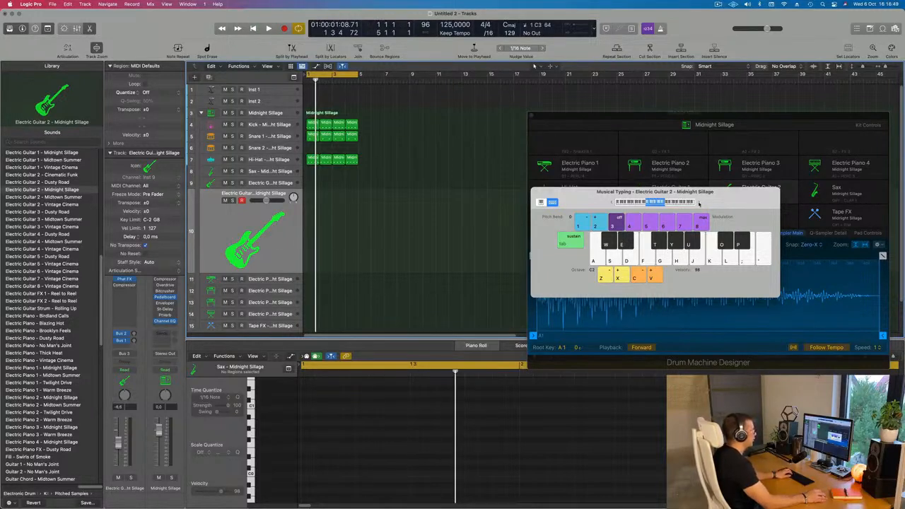
{"action": "left_click", "coordinate": [699, 203]}
{"action": "key", "text": "k"}
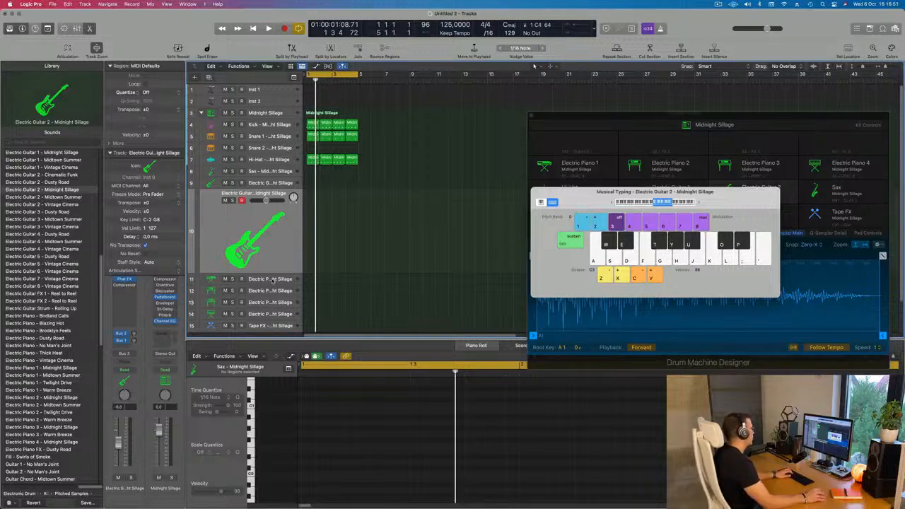
Switch to the Electric Piano 1 track and audition its notes at octave C3, briefly running the drum loop.
{"action": "left_click", "coordinate": [272, 281]}
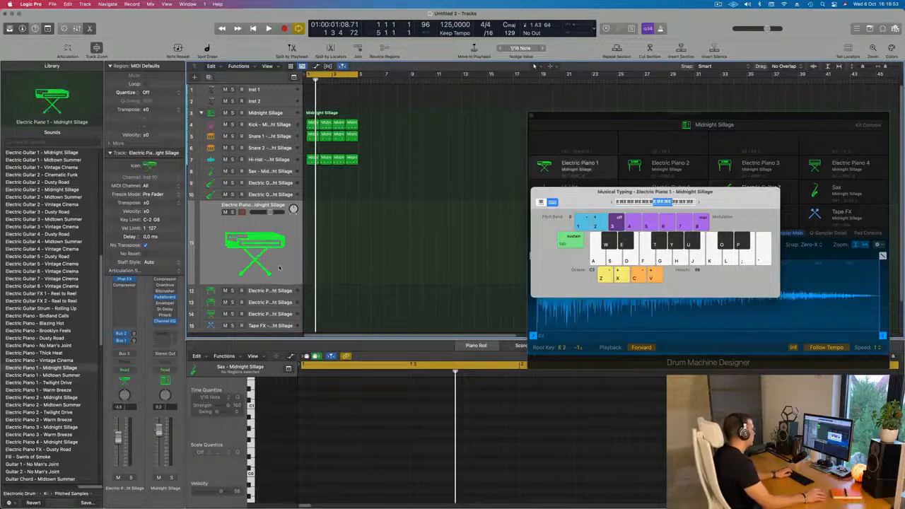
{"action": "key", "text": "h"}
{"action": "key", "text": "j"}
{"action": "key", "text": "k"}
{"action": "key", "text": "j"}
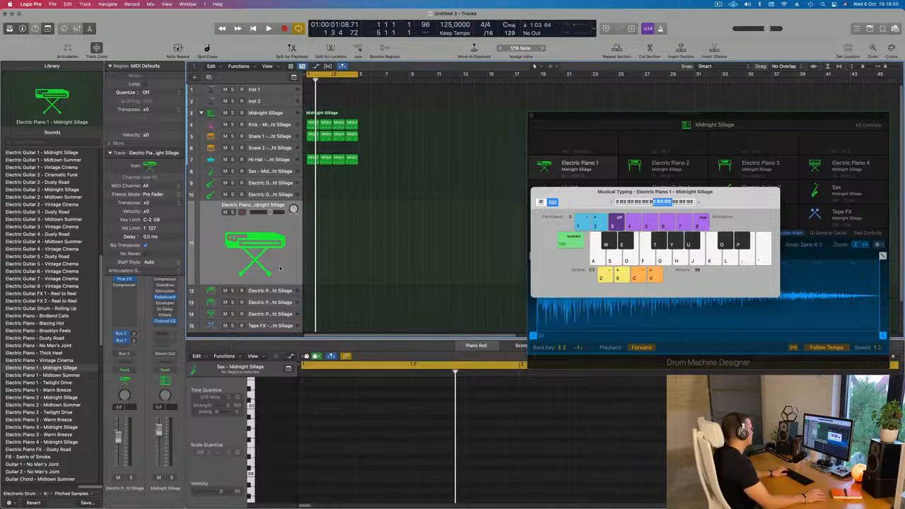
{"action": "key", "text": "a"}
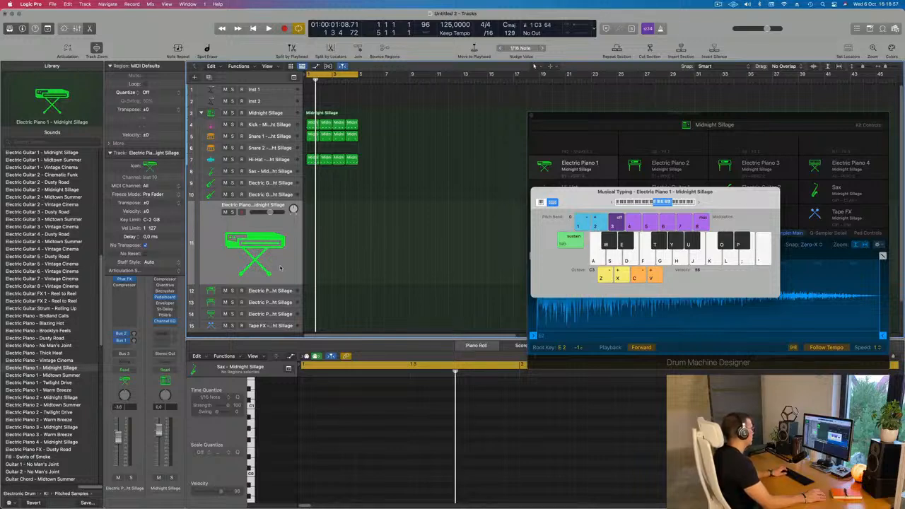
{"action": "key", "text": "a"}
{"action": "key", "text": "space"}
{"action": "key", "text": "space"}
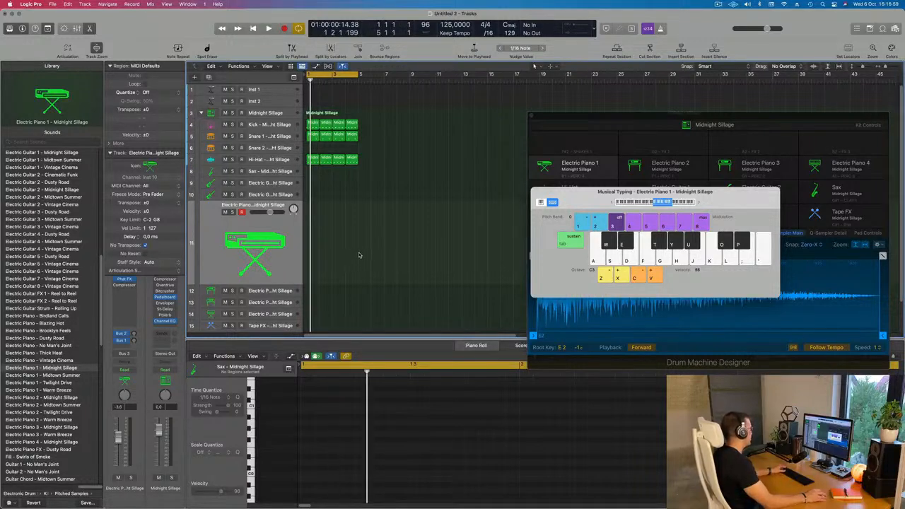
Save the project as Project.logicx in a new folder named 259 inside LEMT 250-500.
{"action": "key", "text": "super+s"}
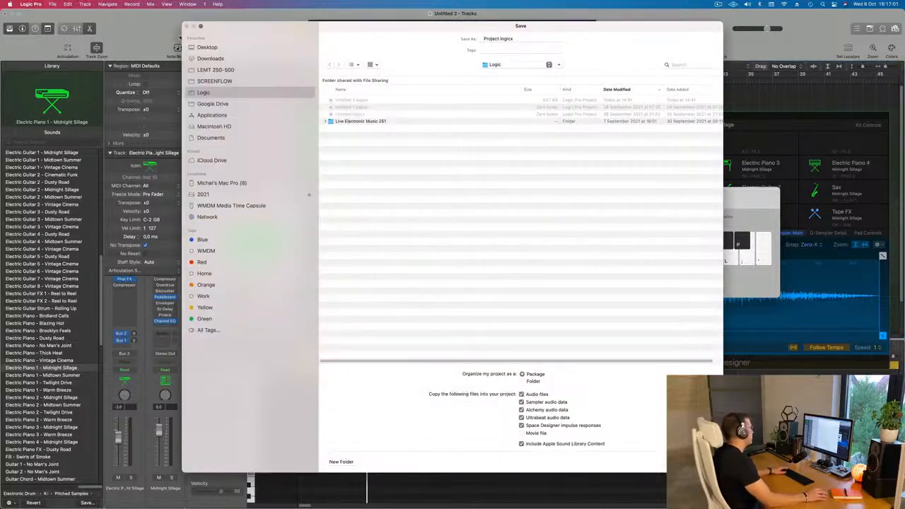
{"action": "left_click", "coordinate": [214, 70]}
{"action": "left_click", "coordinate": [343, 462]}
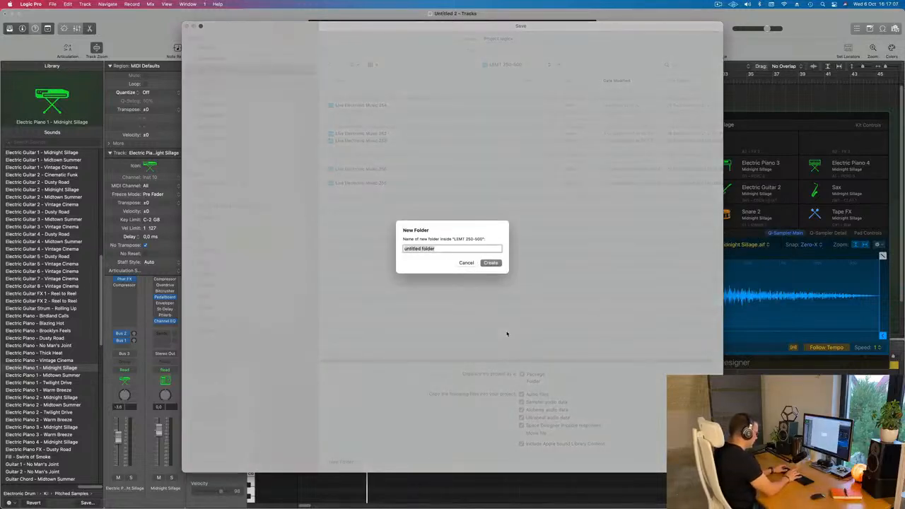
{"action": "type", "text": "25"}
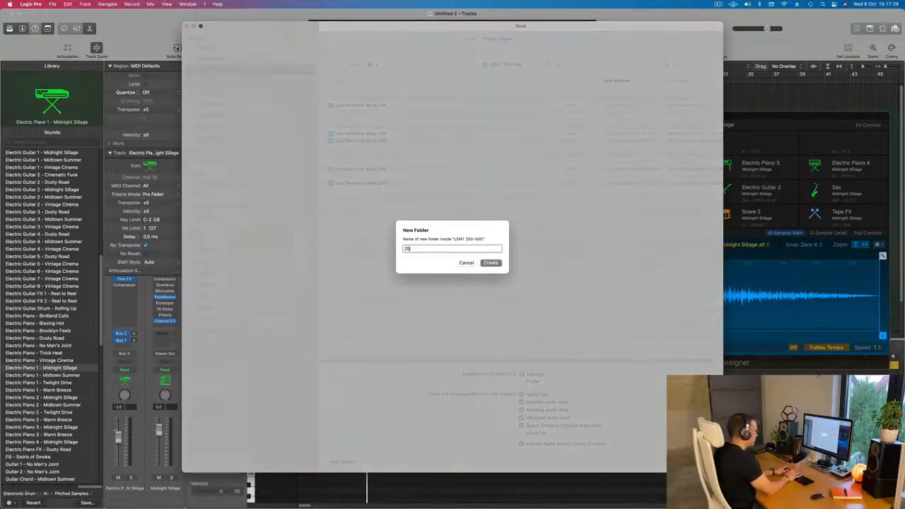
{"action": "type", "text": "9"}
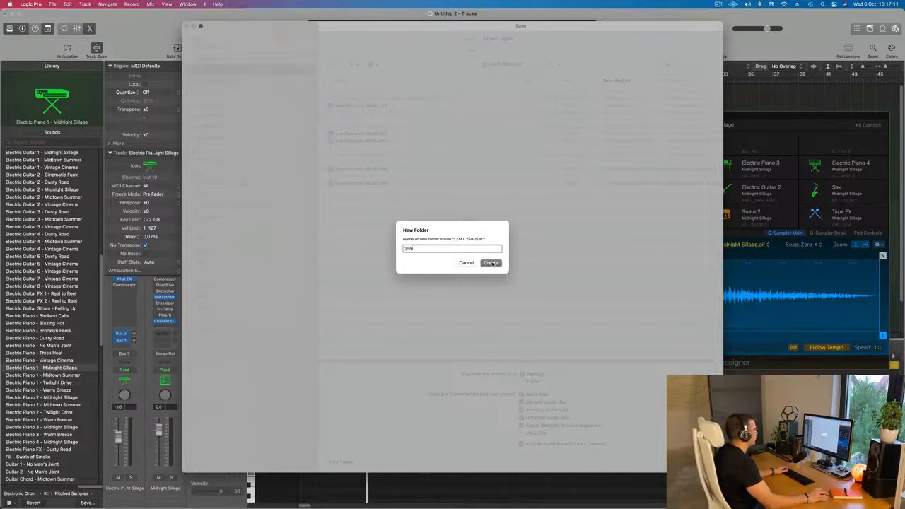
{"action": "left_click", "coordinate": [491, 263]}
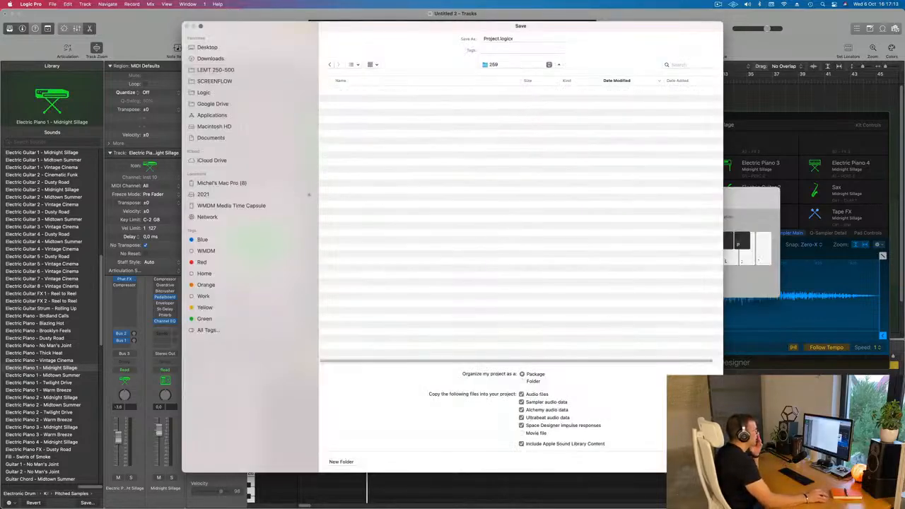
{"action": "left_click", "coordinate": [700, 462]}
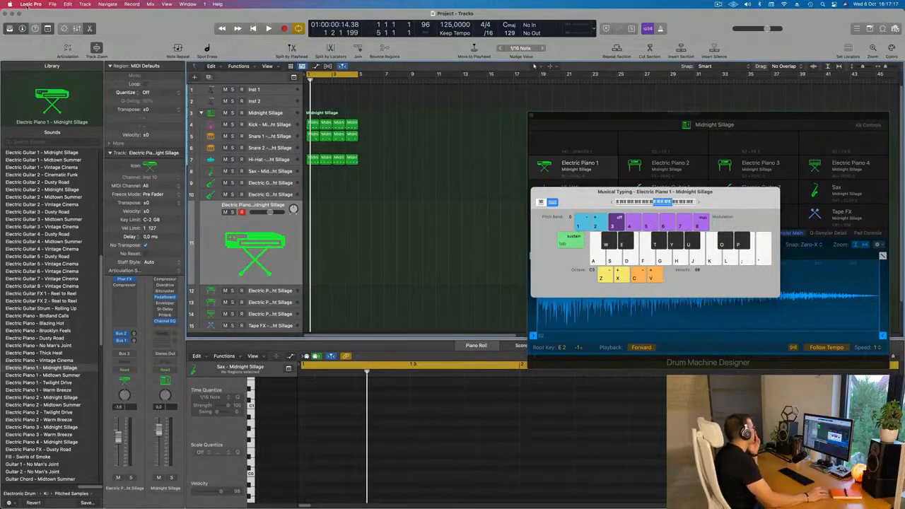
Quit Logic Pro, forcing it to close.
{"action": "left_click", "coordinate": [27, 6]}
{"action": "left_click", "coordinate": [39, 128]}
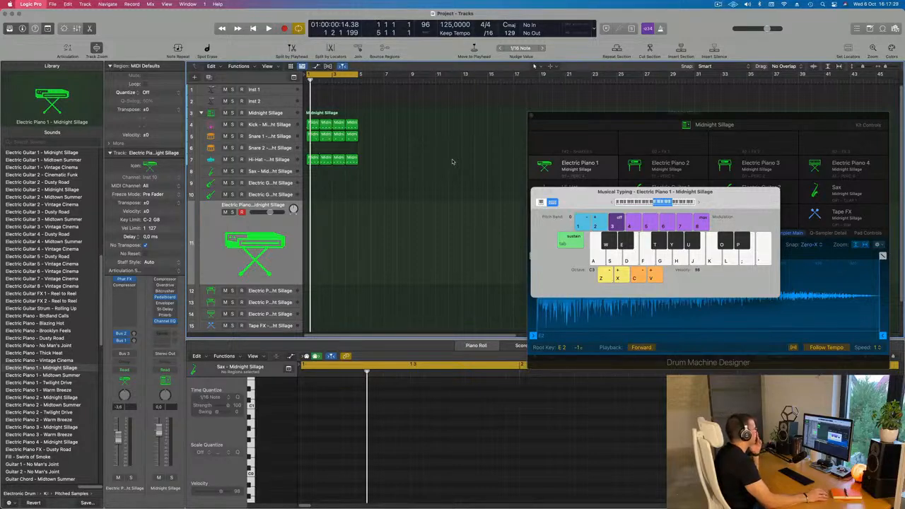
{"action": "mouse_move", "coordinate": [476, 496]}
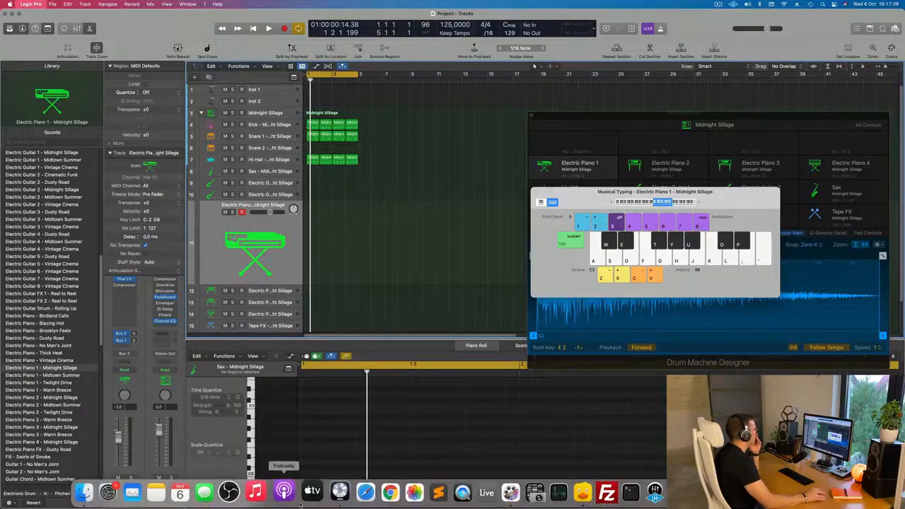
{"action": "right_click", "coordinate": [333, 492]}
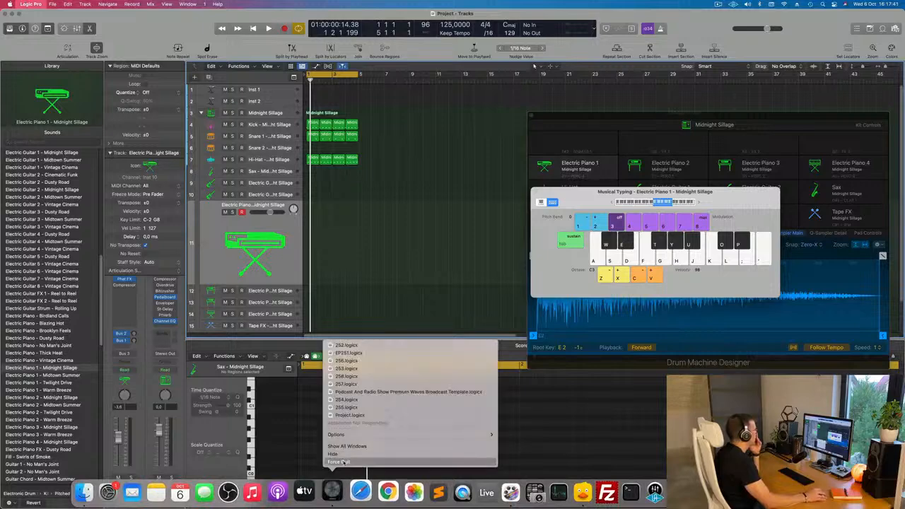
{"action": "left_click", "coordinate": [345, 462]}
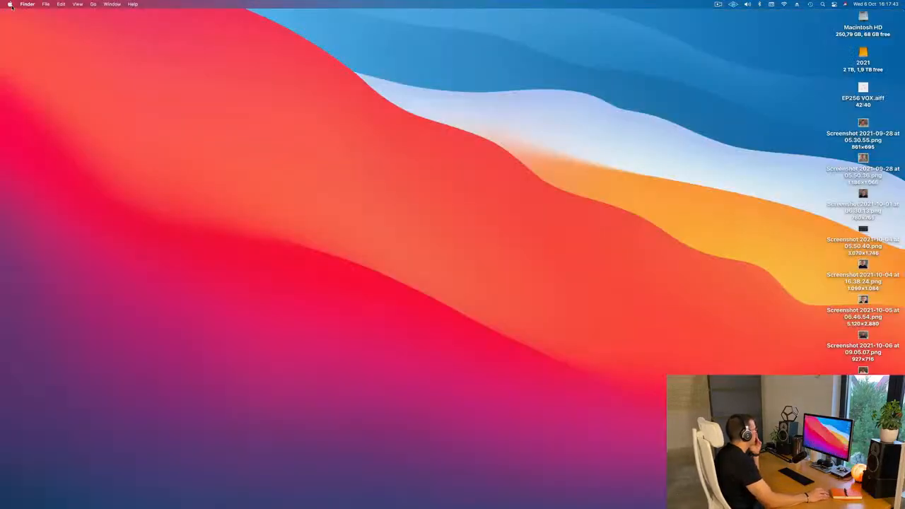
Relaunch Logic Pro, abort the Audio Units scan and reopen the most recent project, Project.logicx.
{"action": "mouse_move", "coordinate": [382, 507]}
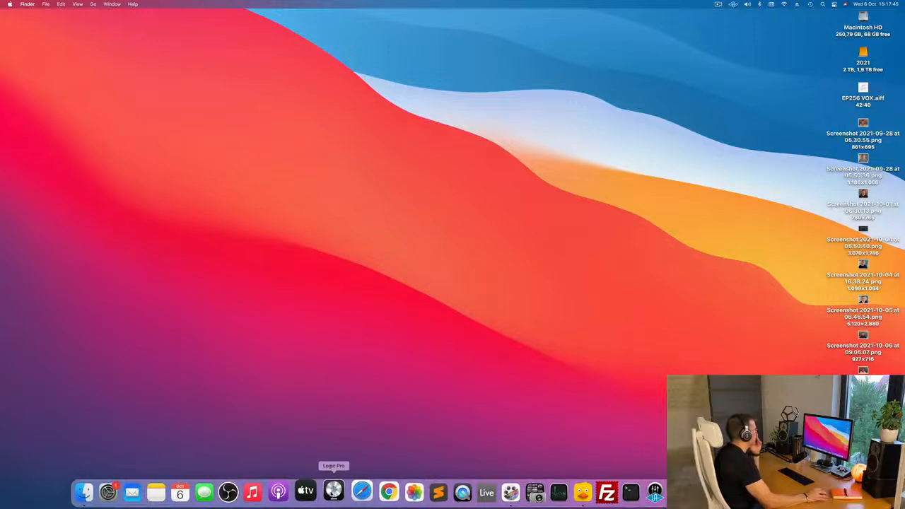
{"action": "left_click", "coordinate": [334, 491]}
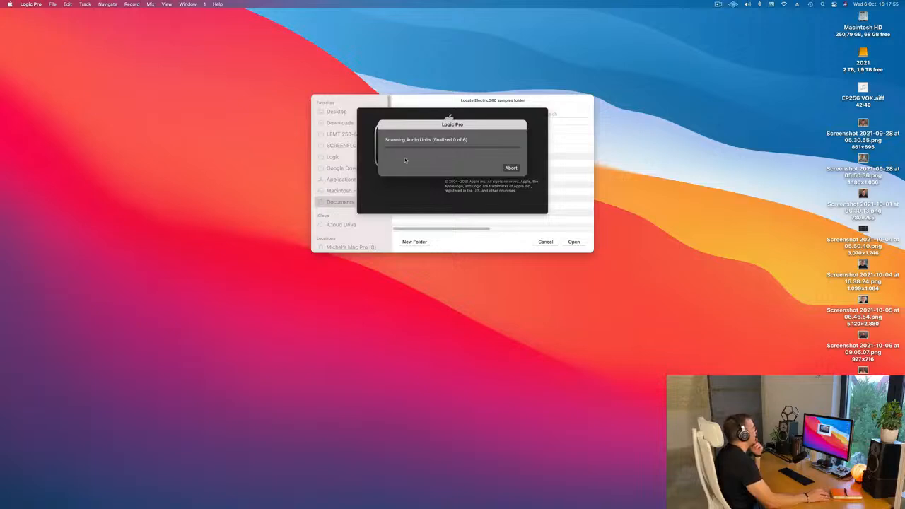
{"action": "left_click", "coordinate": [512, 169]}
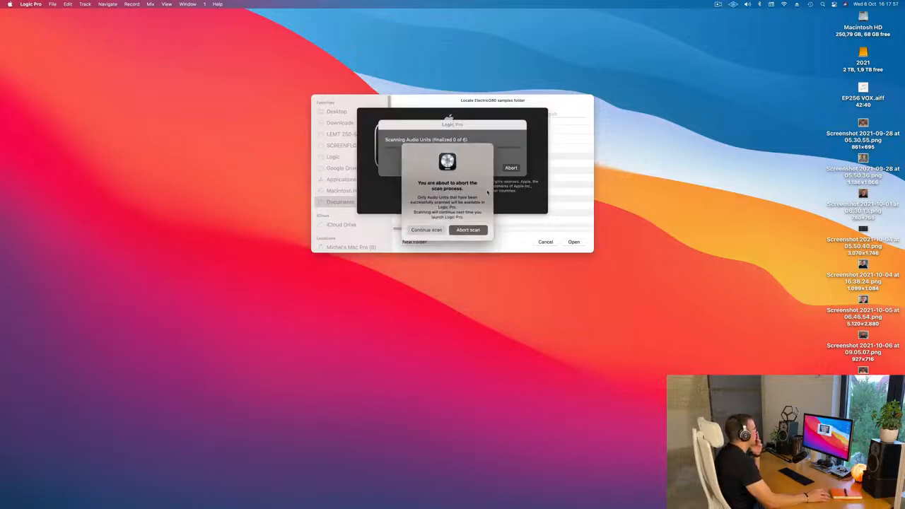
{"action": "left_click", "coordinate": [468, 230]}
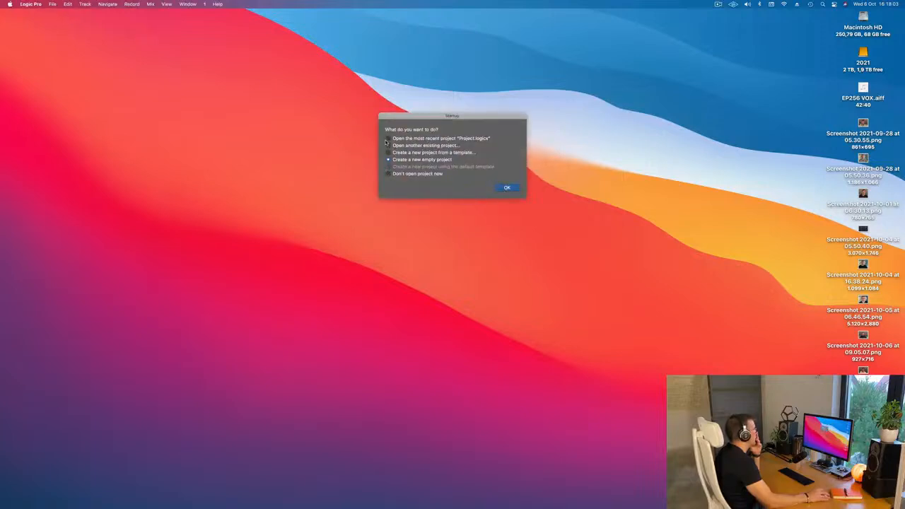
{"action": "left_click", "coordinate": [507, 188]}
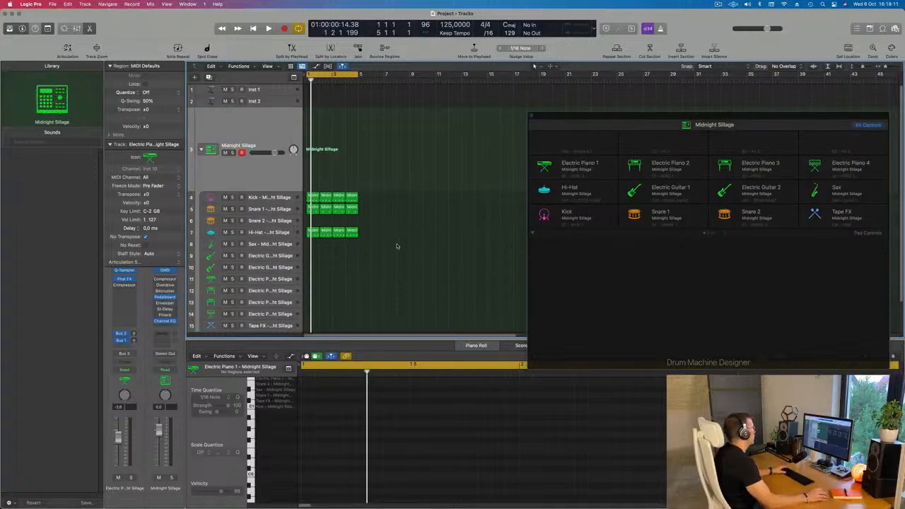
Check the reopened project's playback and audition the Electric Piano 1 track with Musical Typing.
{"action": "key", "text": "space"}
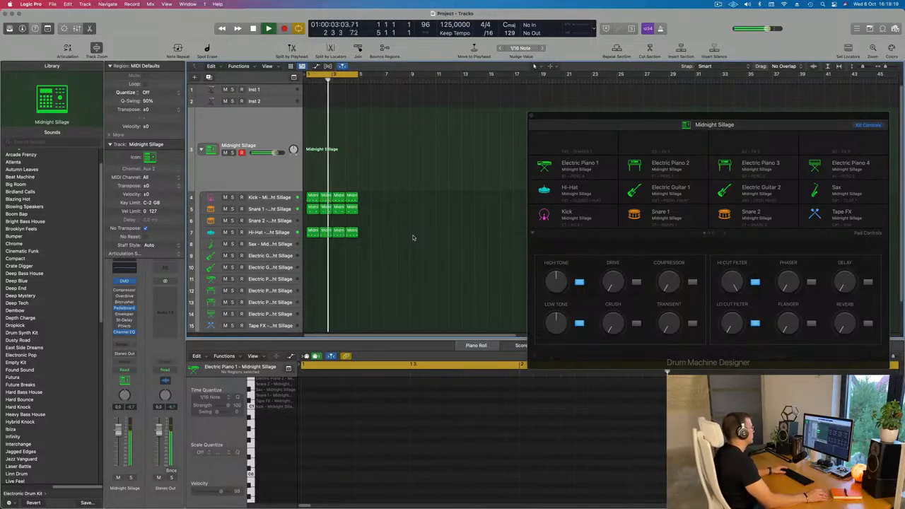
{"action": "key", "text": "space"}
{"action": "scroll", "coordinate": [287, 278], "scroll_direction": "down", "scroll_amount": 1}
{"action": "left_click", "coordinate": [287, 278]}
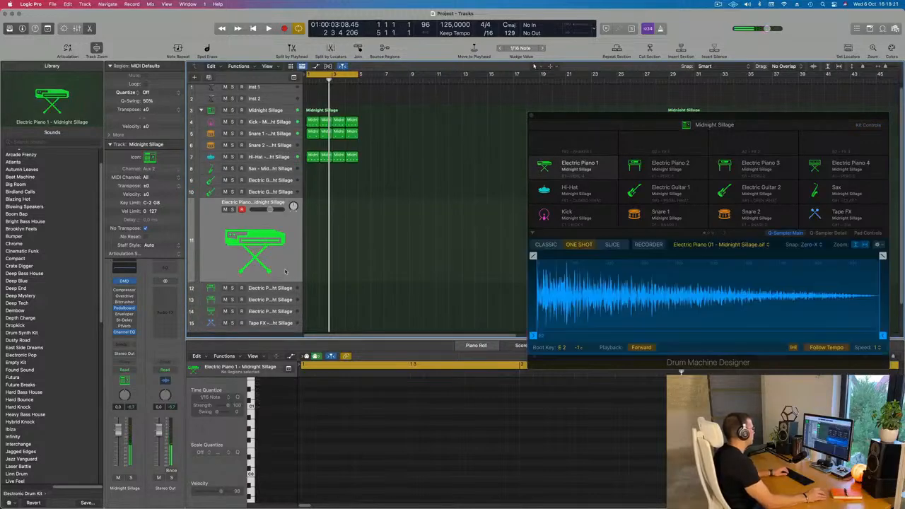
{"action": "key", "text": "f"}
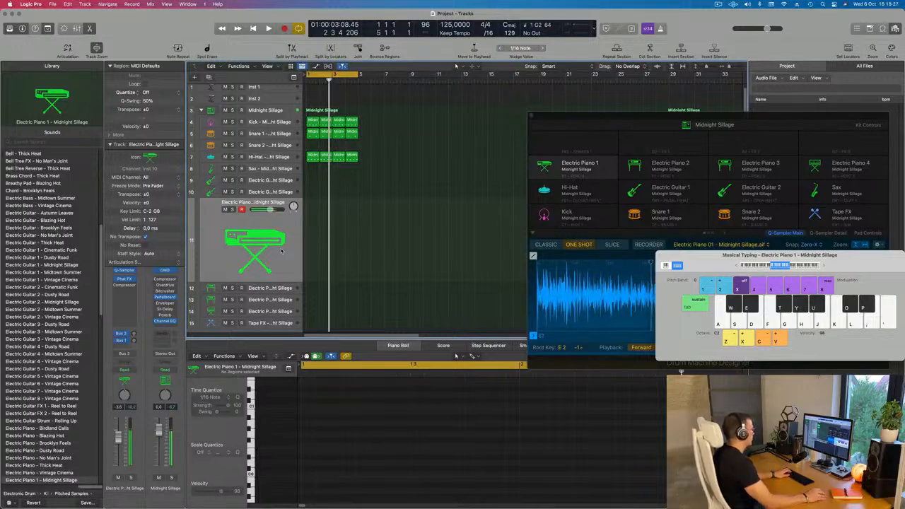
Start the drum loop and audition the Tape FX track over it.
{"action": "key", "text": "space"}
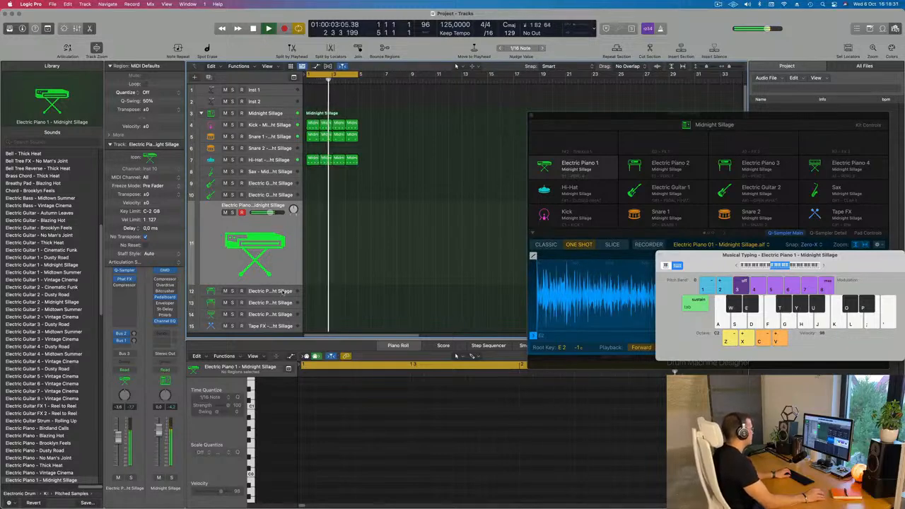
{"action": "scroll", "coordinate": [283, 292], "scroll_direction": "down", "scroll_amount": 1}
{"action": "left_click", "coordinate": [272, 317]}
{"action": "key", "text": "h"}
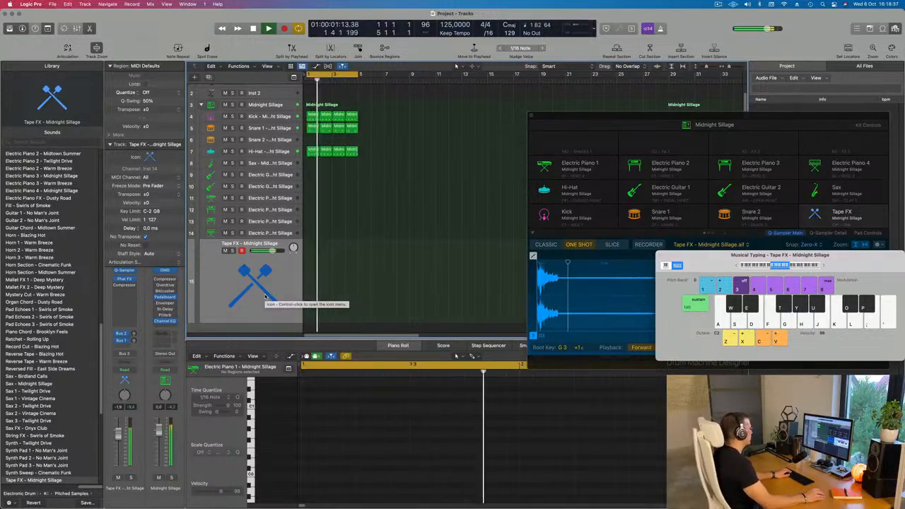
Select the Inst 1 track and open its Alchemy synthesizer while the loop plays.
{"action": "scroll", "coordinate": [407, 242], "scroll_direction": "up", "scroll_amount": 1}
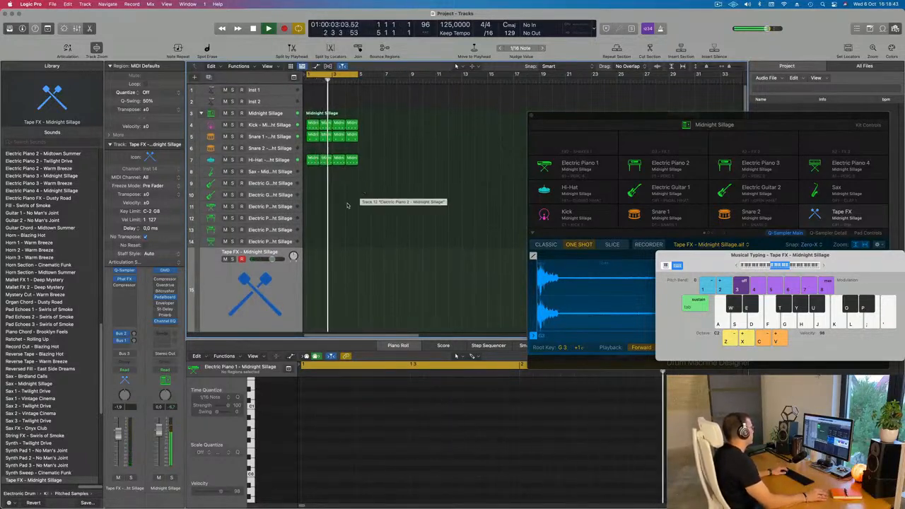
{"action": "left_click", "coordinate": [274, 93]}
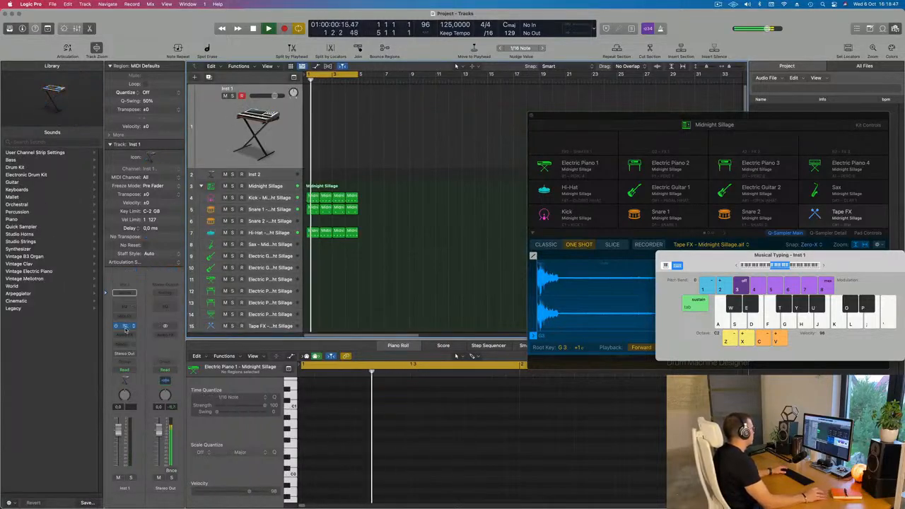
{"action": "left_click", "coordinate": [125, 327]}
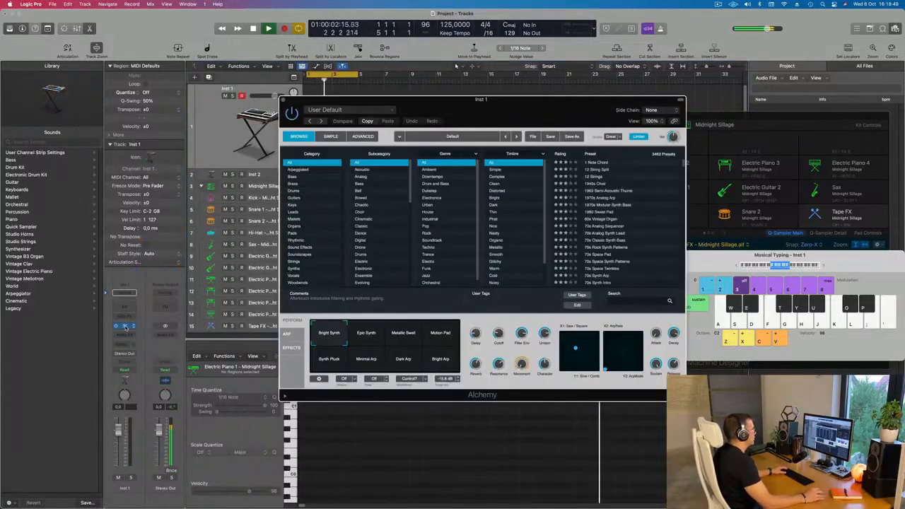
{"action": "left_click_drag", "start_coordinate": [507, 113], "coordinate": [511, 109]}
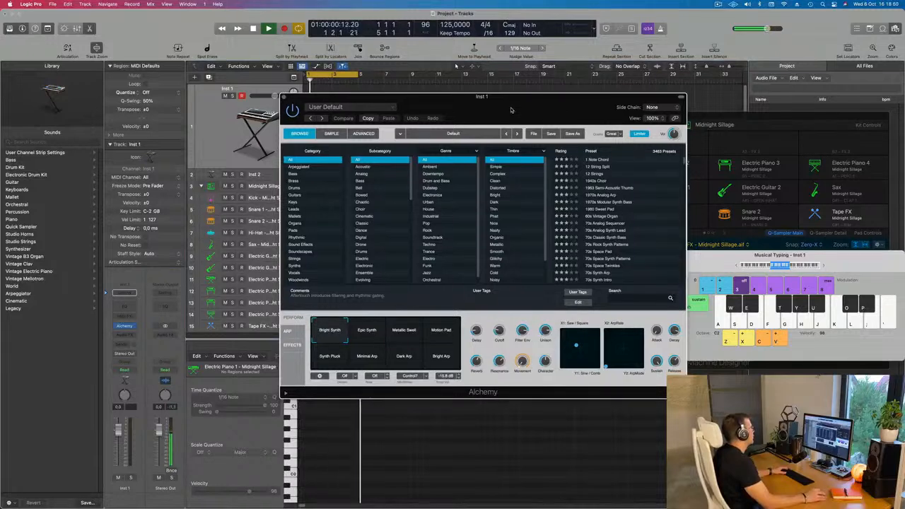
Filter the Alchemy presets to the Bass category and House genre and look through the matching sounds.
{"action": "left_click", "coordinate": [295, 174]}
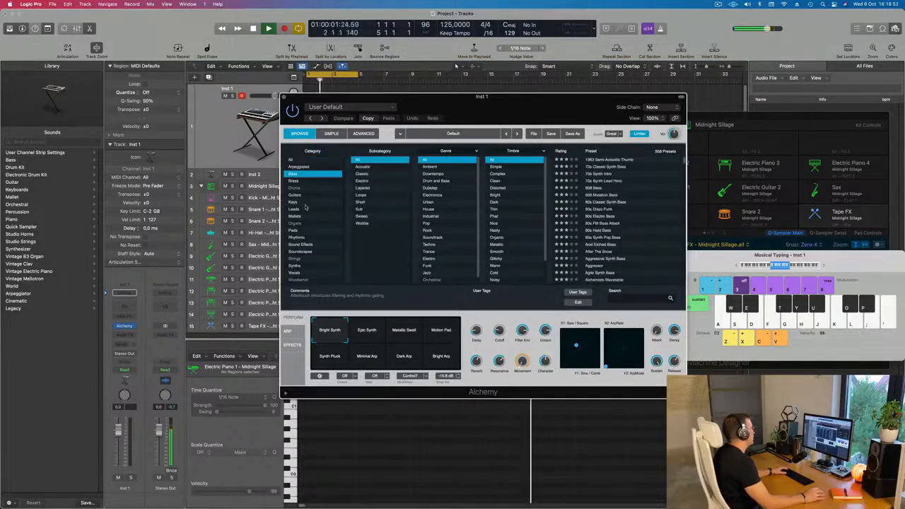
{"action": "left_click", "coordinate": [429, 210]}
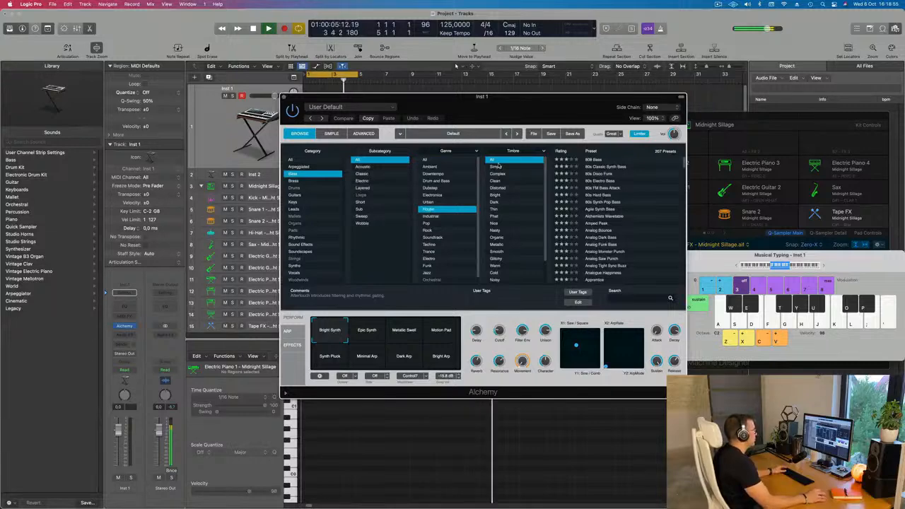
{"action": "scroll", "coordinate": [595, 203], "scroll_direction": "down", "scroll_amount": 5}
{"action": "scroll", "coordinate": [602, 205], "scroll_direction": "up", "scroll_amount": 5}
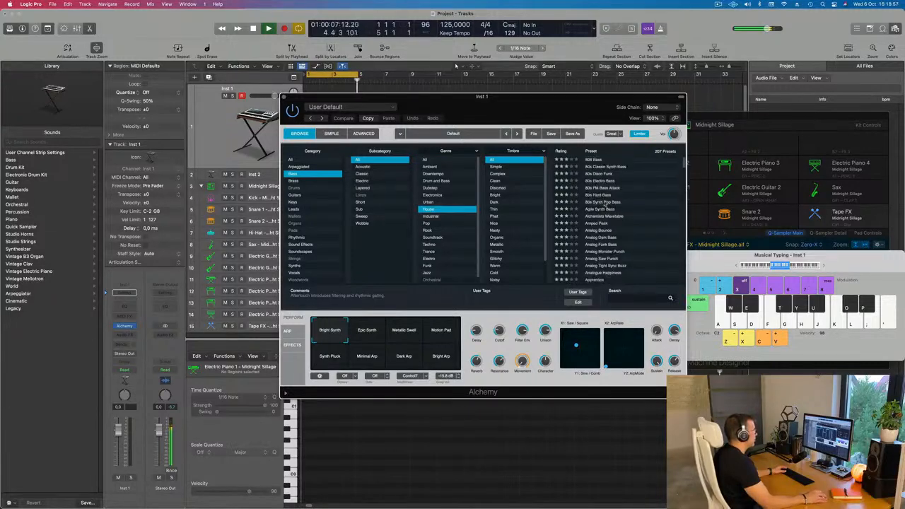
Load the 80s FM Bass Attack preset, move the Alchemy window clear of the track list and audition the bass over the loop.
{"action": "left_click", "coordinate": [596, 188]}
{"action": "left_click_drag", "start_coordinate": [546, 108], "coordinate": [604, 123]}
{"action": "key", "text": "f"}
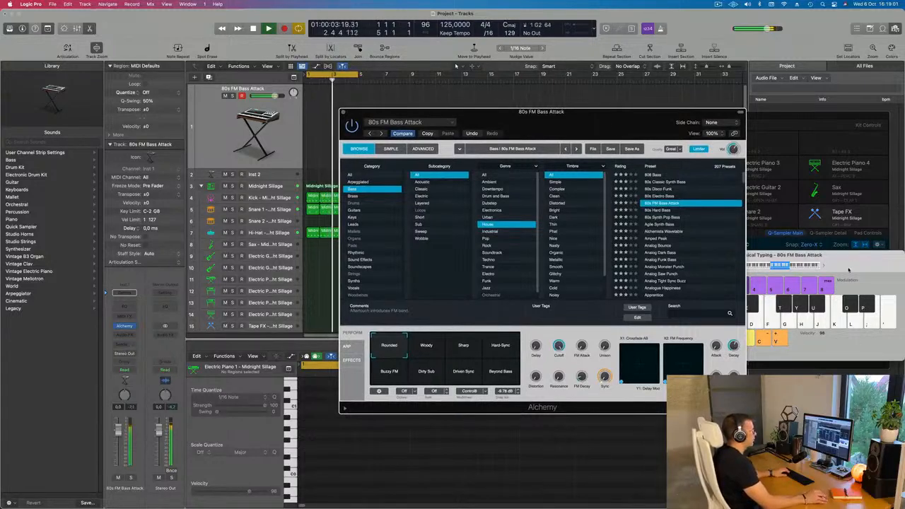
Move the Musical Typing and Alchemy windows fully into view and play the bass one octave lower over the loop.
{"action": "left_click_drag", "start_coordinate": [818, 264], "coordinate": [799, 218]}
{"action": "key", "text": "f"}
{"action": "key", "text": "z"}
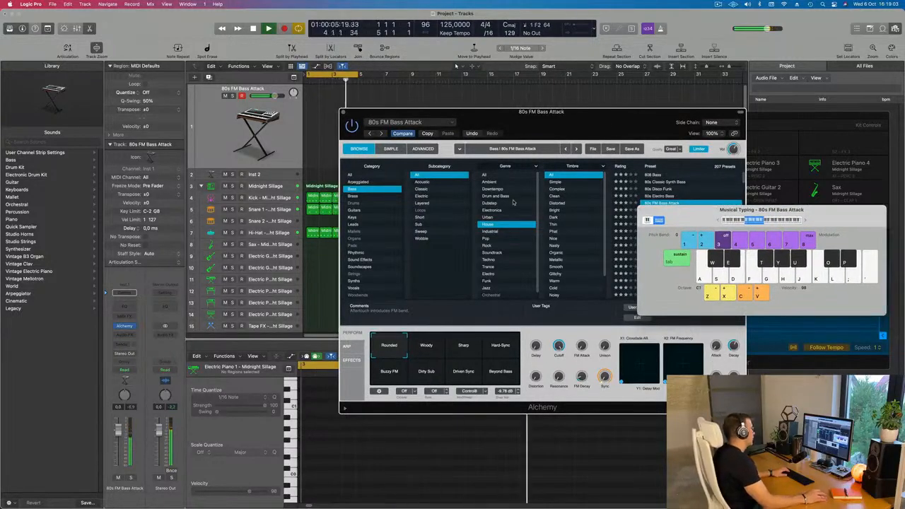
{"action": "left_click_drag", "start_coordinate": [502, 121], "coordinate": [521, 137]}
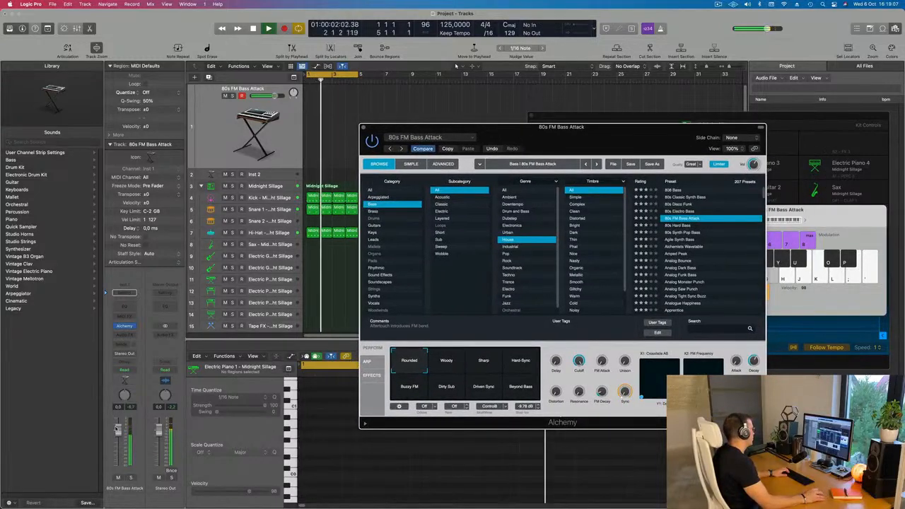
Lower the volume of the 80s FM Bass Attack track and restart the loop.
{"action": "left_click", "coordinate": [265, 134]}
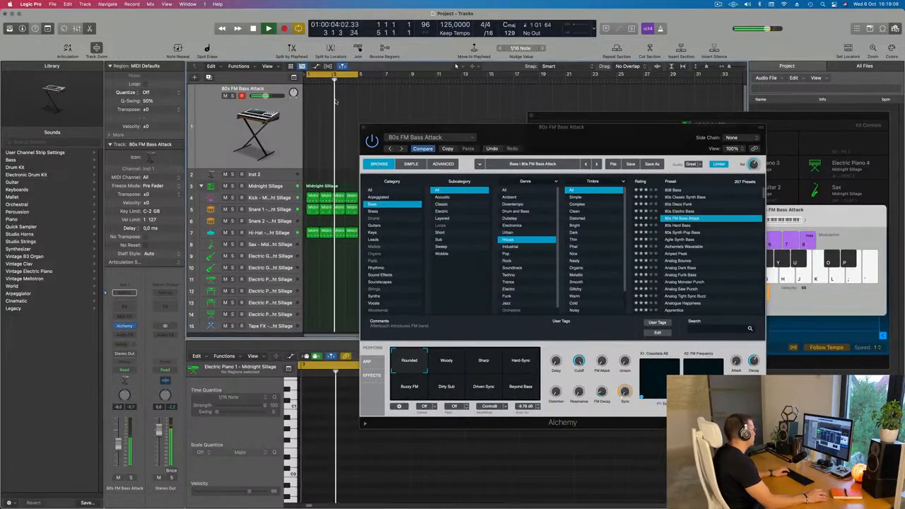
{"action": "key", "text": "space"}
{"action": "key", "text": "space"}
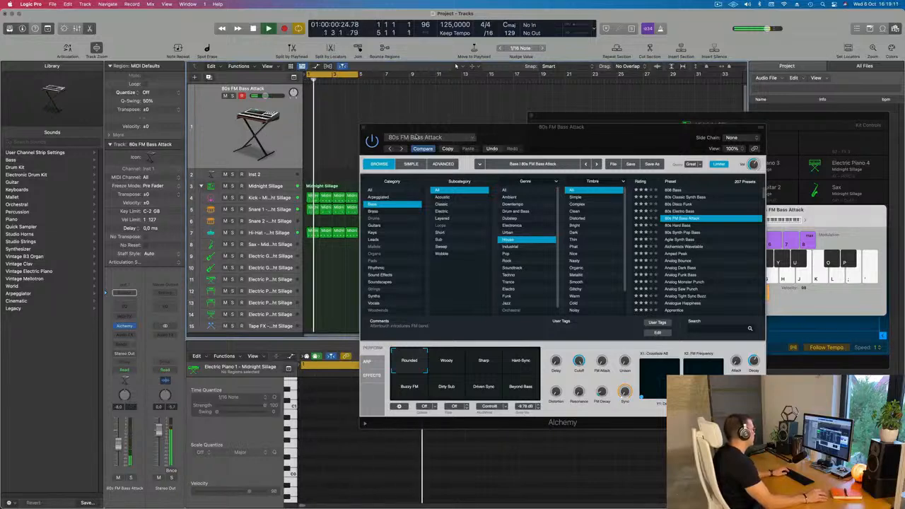
Move the Alchemy window off the track list and raise the Hi-Hat track's volume while the loop plays.
{"action": "left_click_drag", "start_coordinate": [516, 134], "coordinate": [682, 139]}
{"action": "left_click", "coordinate": [271, 234]}
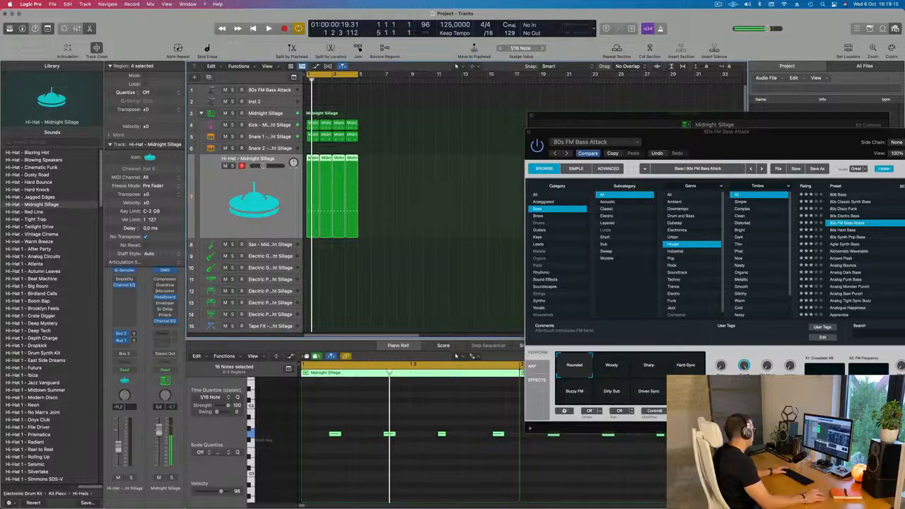
{"action": "key", "text": "space"}
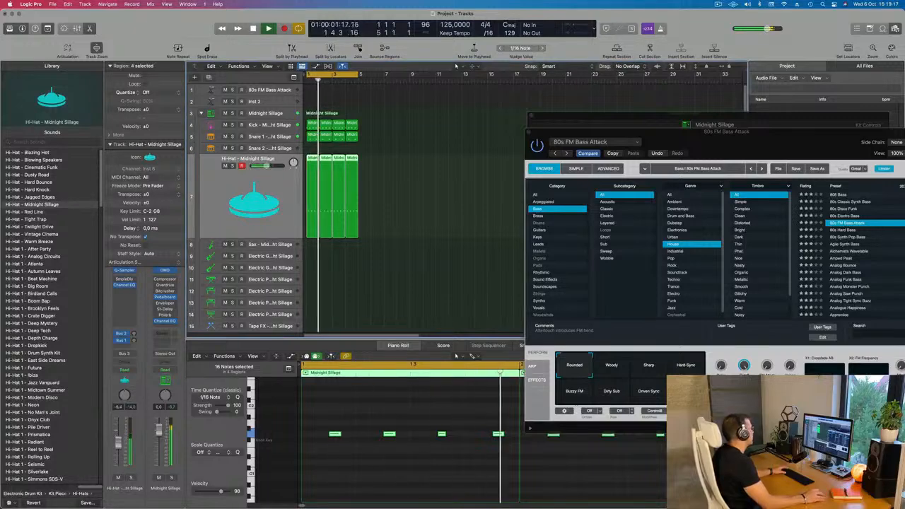
Reselect the 80s FM Bass Attack track, bring its Alchemy preset list back into view and set the Musical Typing octave to C2.
{"action": "left_click", "coordinate": [271, 90]}
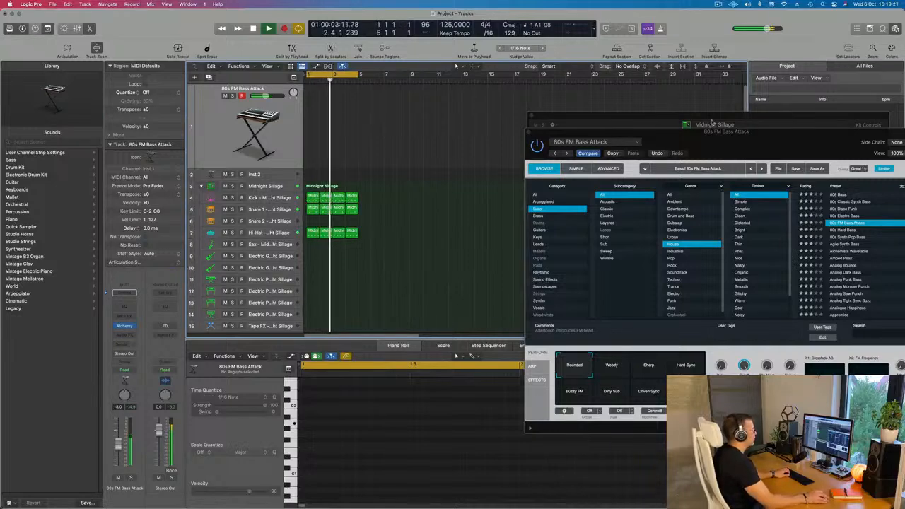
{"action": "left_click_drag", "start_coordinate": [720, 133], "coordinate": [489, 143]}
{"action": "left_click", "coordinate": [806, 223]}
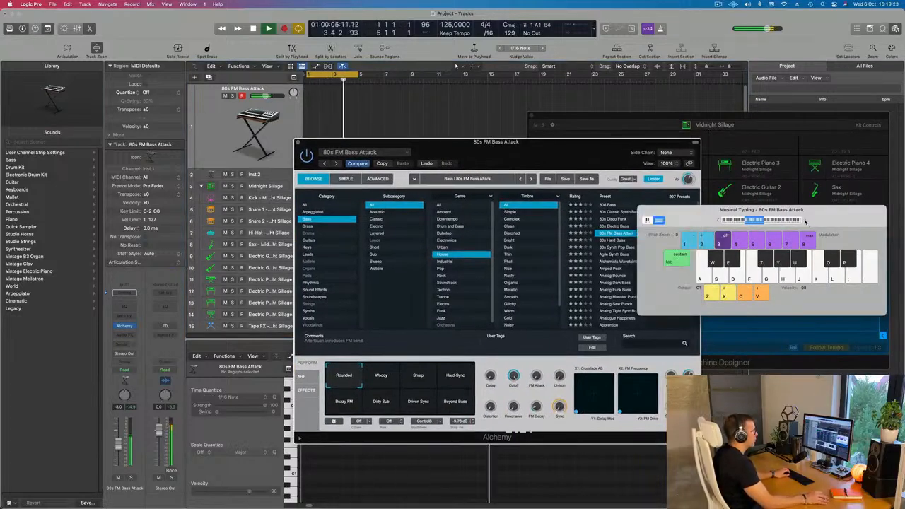
{"action": "left_click_drag", "start_coordinate": [567, 150], "coordinate": [550, 146]}
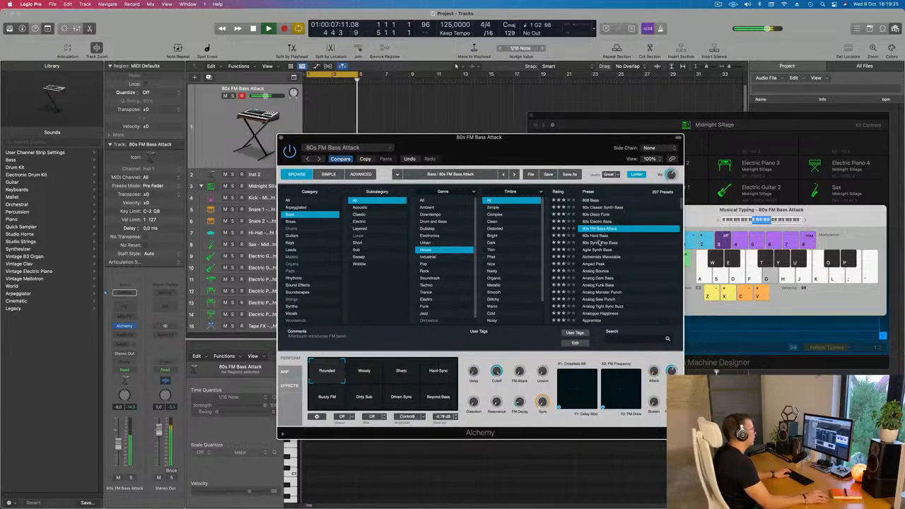
Audition the 80s Synth Pop Bass and Agile Synth Bass presets, trying Agile Synth Bass's Smaller, Rubbery, Sustain Mod and Noisy variations.
{"action": "left_click", "coordinate": [598, 243]}
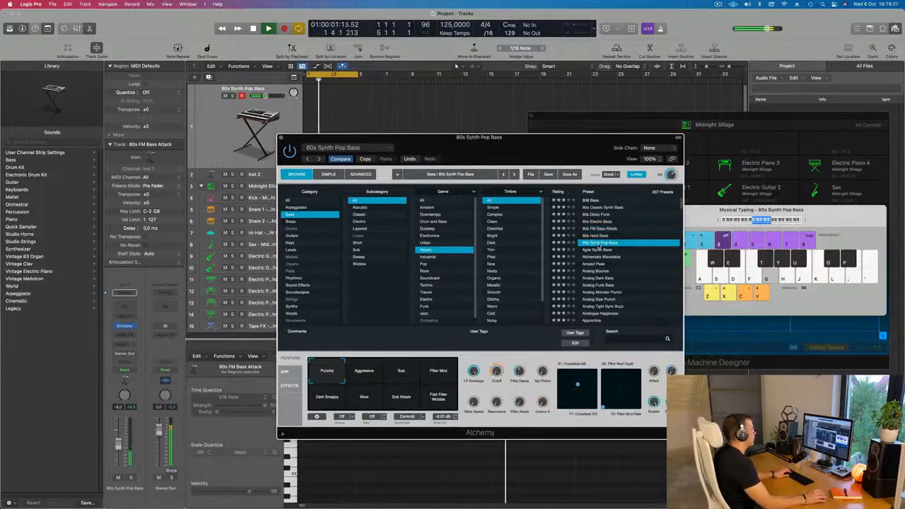
{"action": "left_click", "coordinate": [598, 251]}
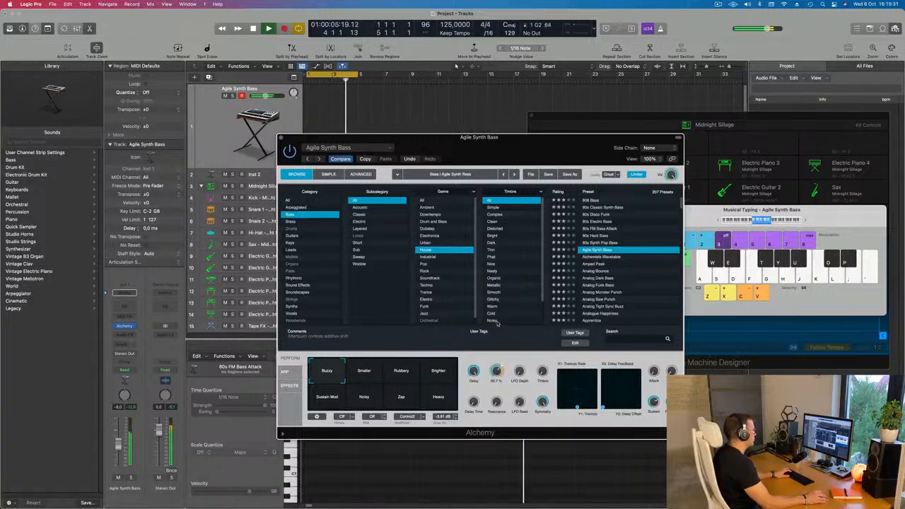
{"action": "left_click", "coordinate": [365, 372]}
{"action": "left_click", "coordinate": [401, 372]}
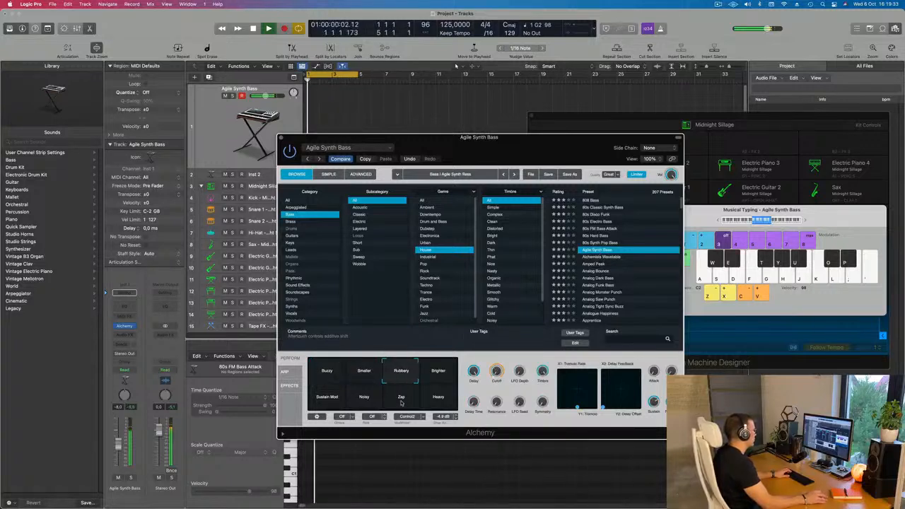
{"action": "left_click", "coordinate": [329, 397]}
{"action": "left_click", "coordinate": [365, 397]}
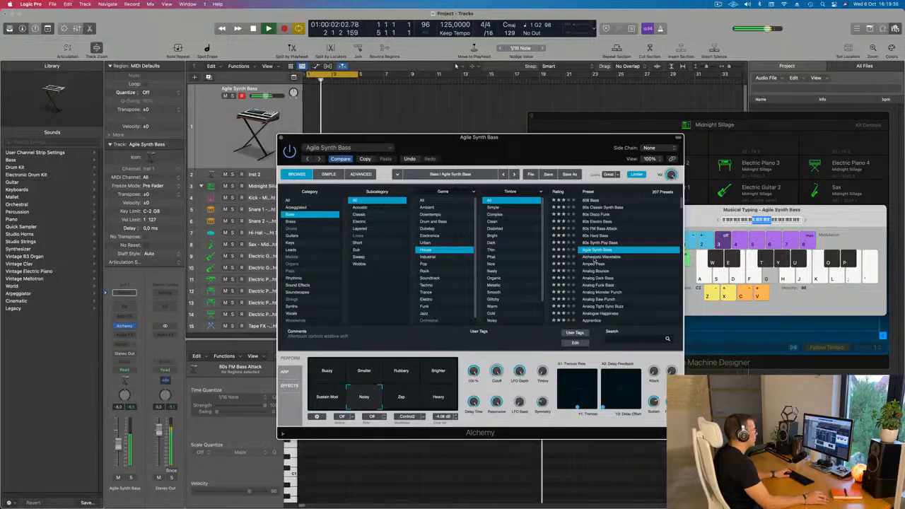
Audition the Alchemists Wavetable, Amped Peak and Fast Saw Synth Lead bass presets over the loop.
{"action": "left_click", "coordinate": [596, 257]}
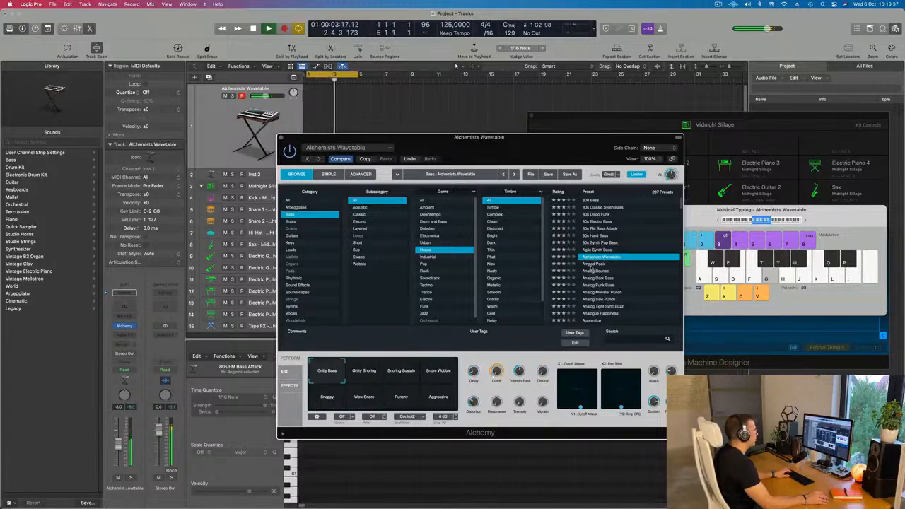
{"action": "key", "text": "Down"}
{"action": "scroll", "coordinate": [626, 289], "scroll_direction": "down", "scroll_amount": 5}
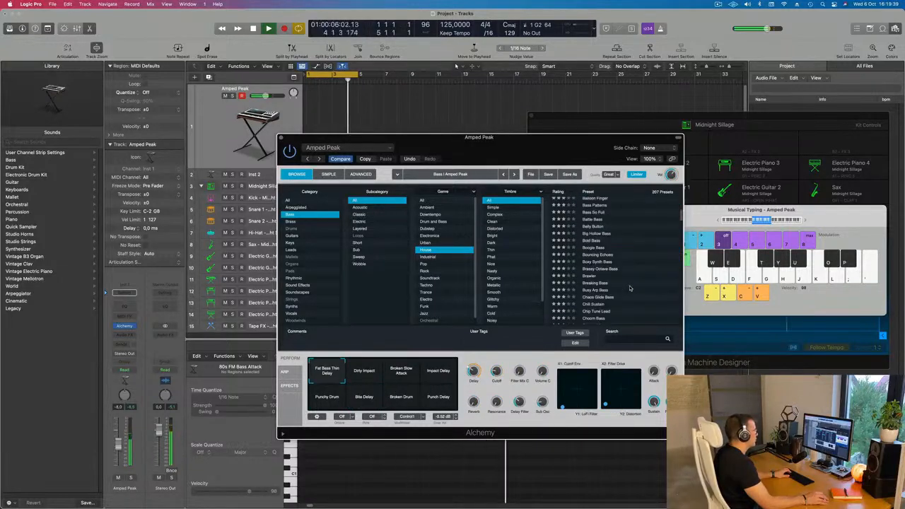
{"action": "scroll", "coordinate": [630, 288], "scroll_direction": "down", "scroll_amount": 8}
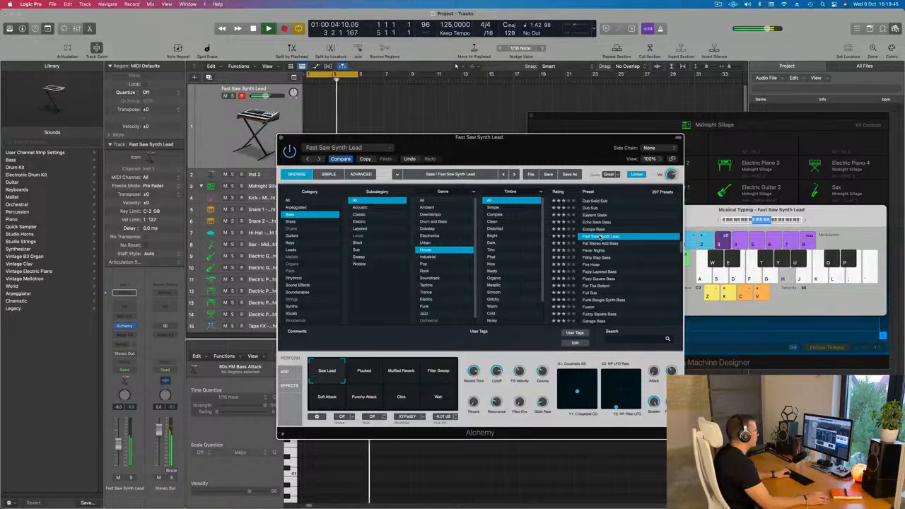
Load the For The Bottom bass preset and set the Musical Typing octave to C1.
{"action": "left_click", "coordinate": [597, 287]}
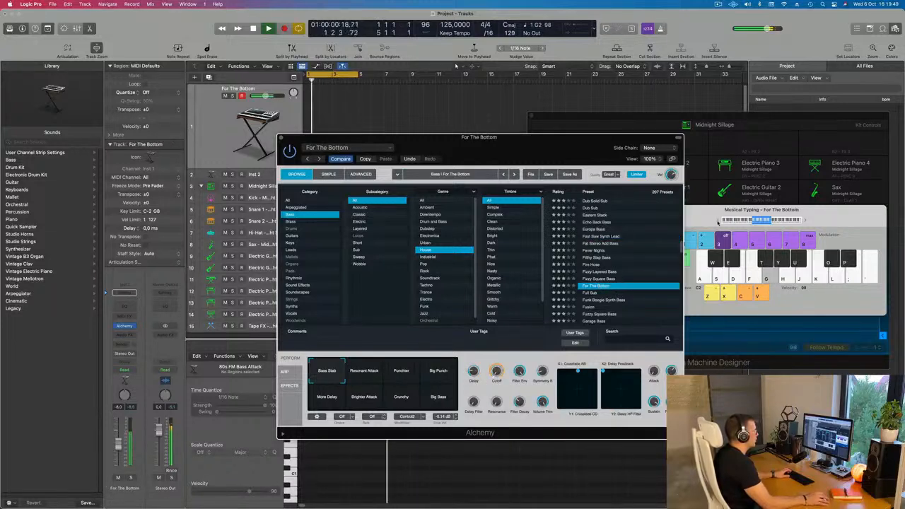
{"action": "left_click", "coordinate": [718, 221]}
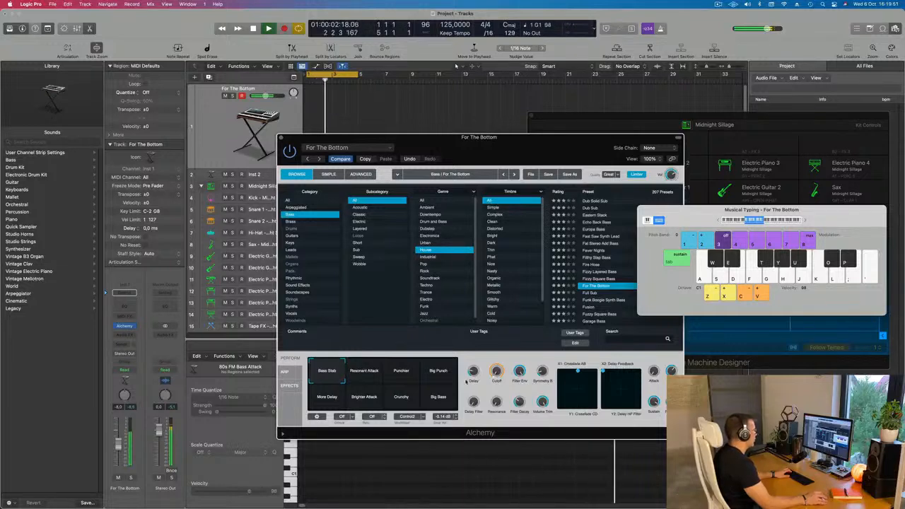
{"action": "left_click", "coordinate": [497, 372]}
Compare the performance variations of For The Bottom over the loop and choose Resonant Attack.
{"action": "left_click", "coordinate": [370, 370]}
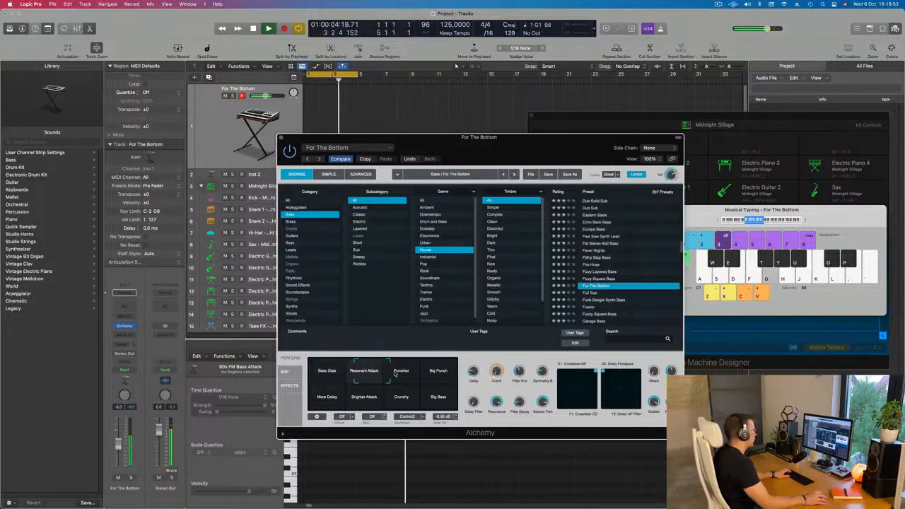
{"action": "left_click", "coordinate": [399, 374]}
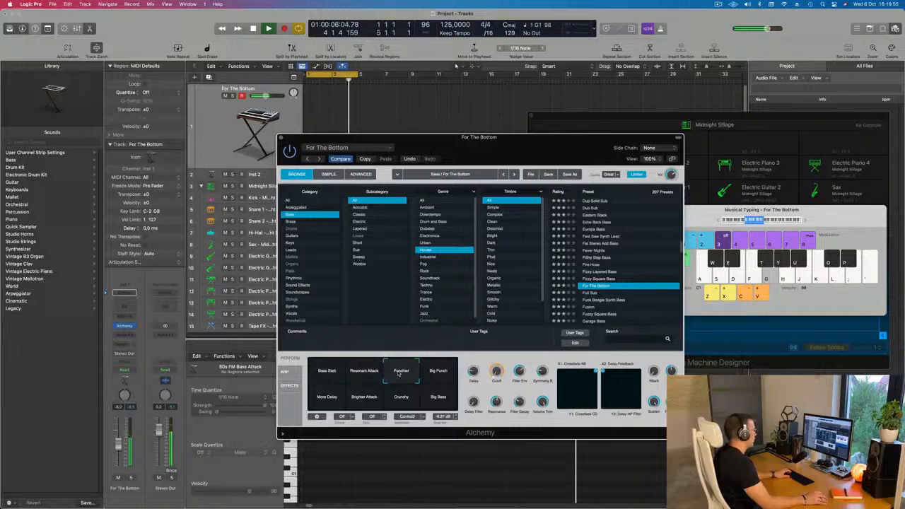
{"action": "left_click", "coordinate": [439, 373]}
{"action": "left_click", "coordinate": [327, 397]}
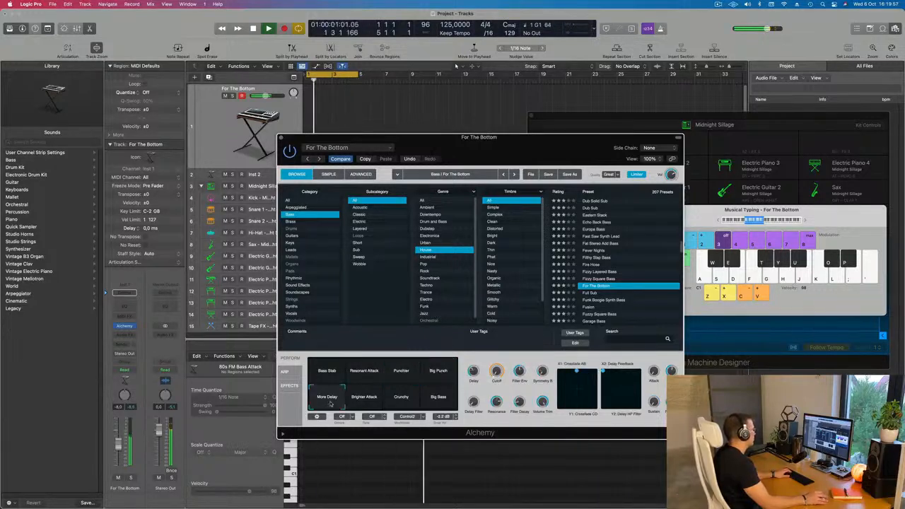
{"action": "left_click", "coordinate": [364, 397]}
{"action": "left_click", "coordinate": [435, 396]}
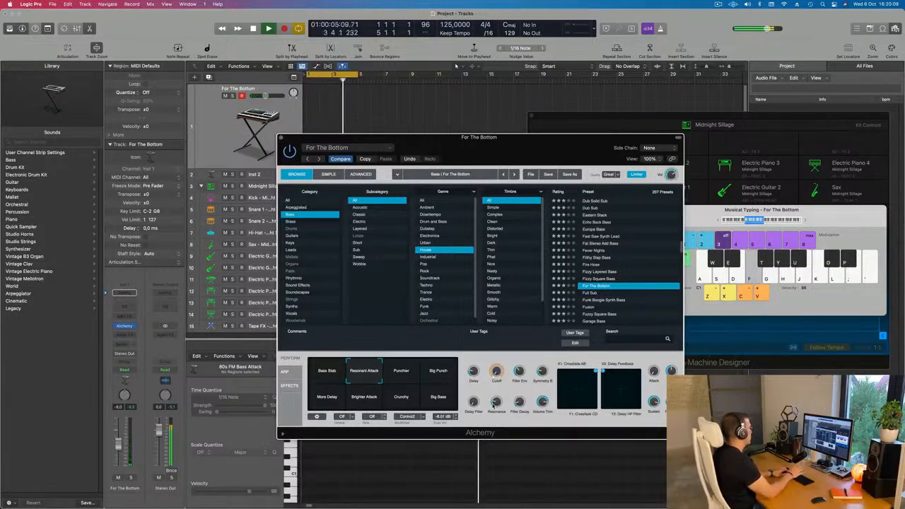
Raise the Hi-Hat track's volume slightly over the loop and start recording bass on the For The Bottom track.
{"action": "left_click", "coordinate": [220, 144]}
{"action": "left_click", "coordinate": [272, 232]}
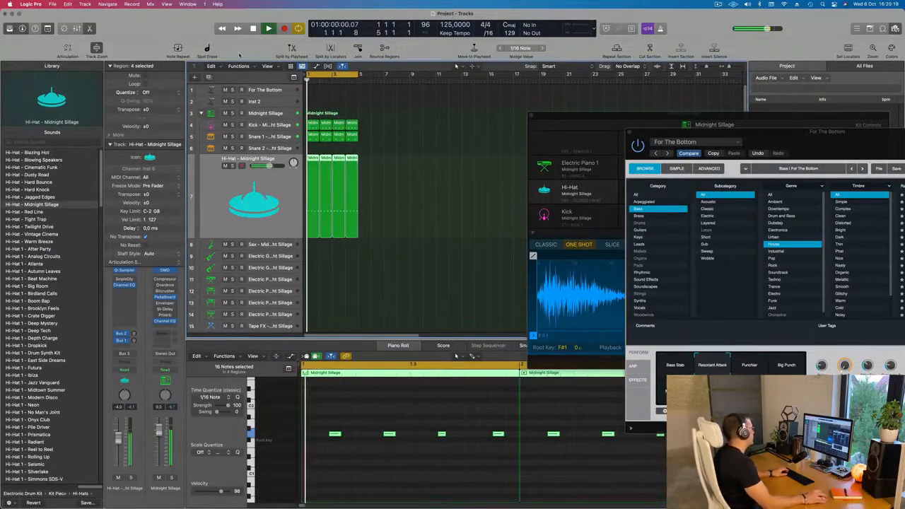
{"action": "left_click", "coordinate": [270, 90]}
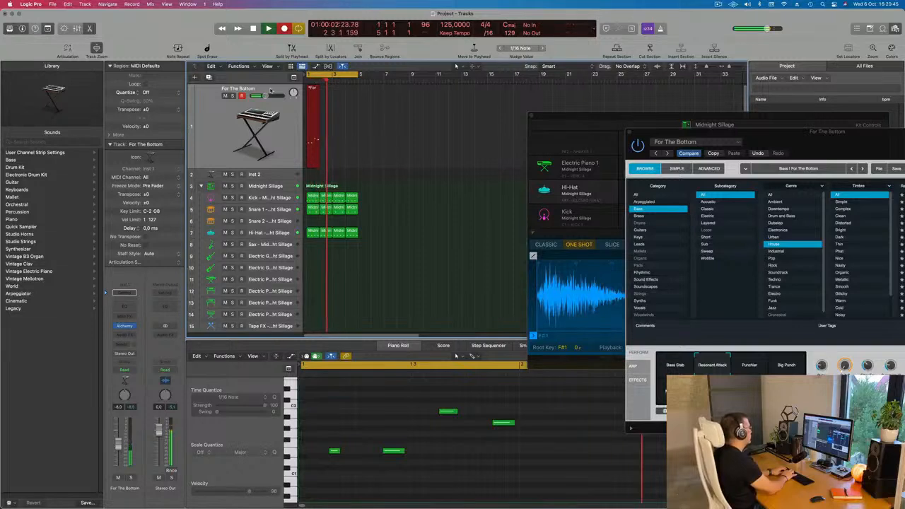
Discard the short bass take and record a four-bar bass line on the For The Bottom track.
{"action": "key", "text": "space"}
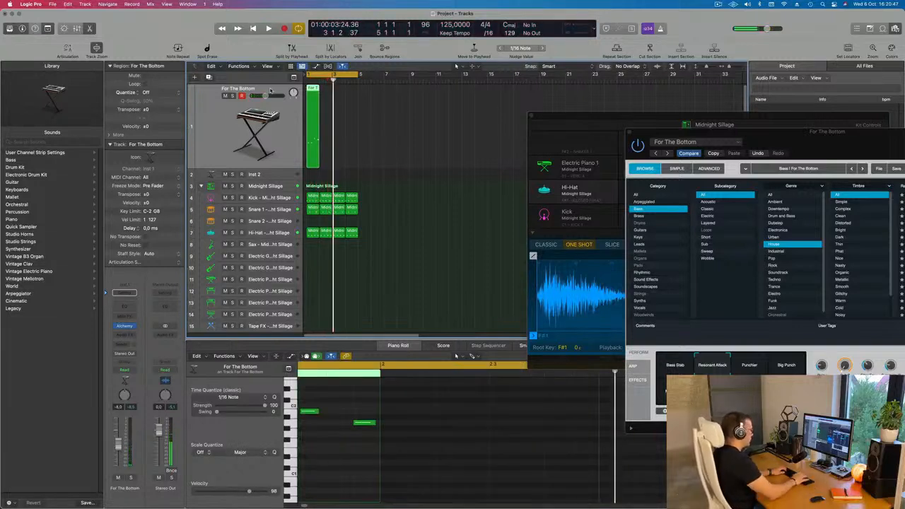
{"action": "key", "text": "Delete"}
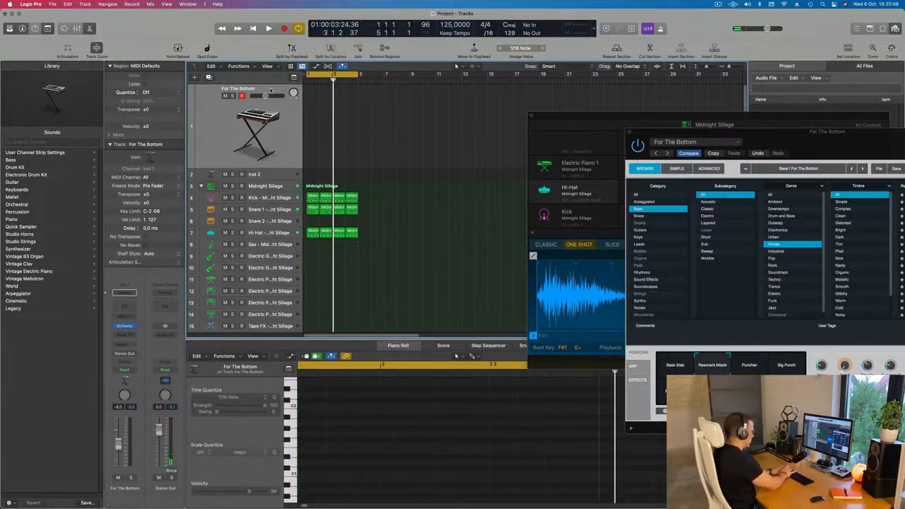
{"action": "key", "text": "r"}
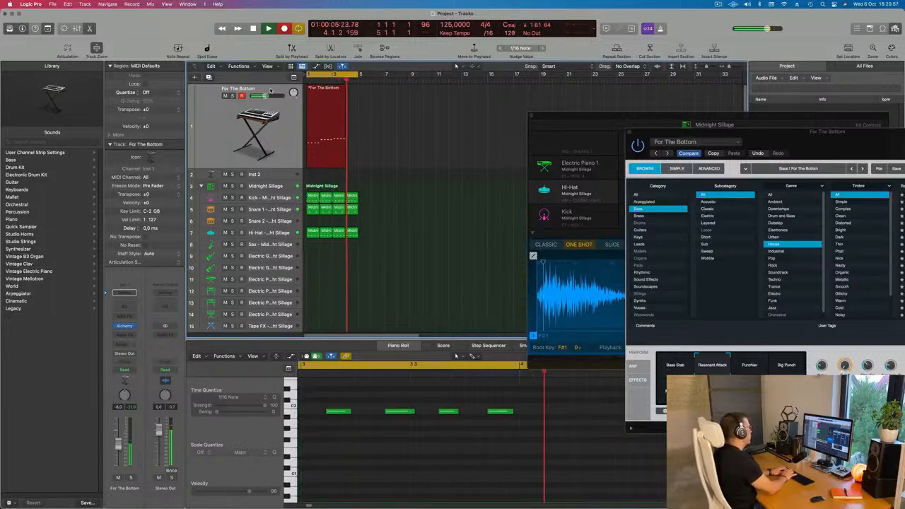
{"action": "key", "text": "space"}
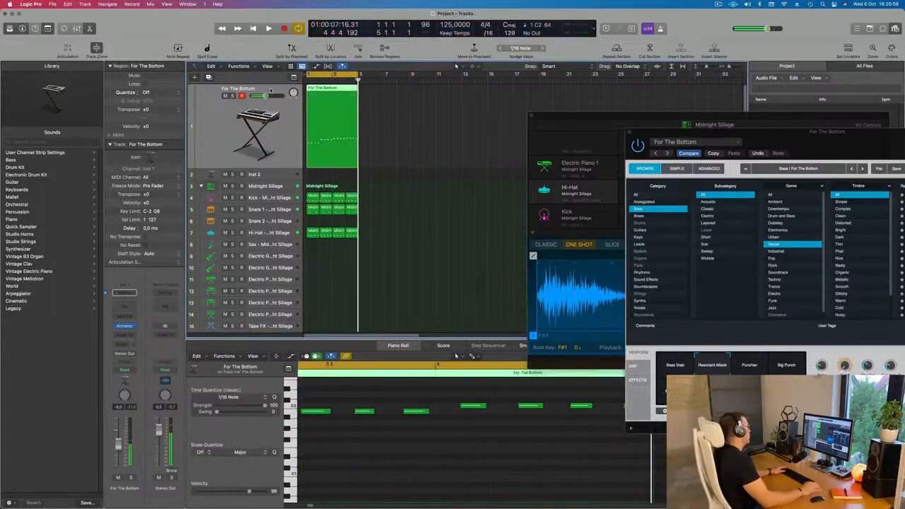
Select all the recorded bass notes in the Piano Roll and play the bass line back from the start.
{"action": "left_click", "coordinate": [394, 466]}
{"action": "key", "text": "super+Left"}
{"action": "key", "text": "super+Left"}
{"action": "key", "text": "super+Left"}
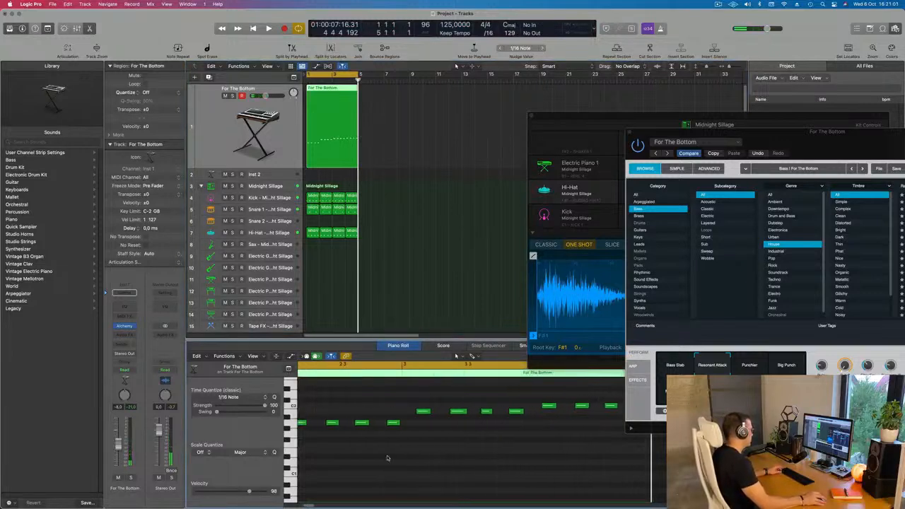
{"action": "key", "text": "super+Up"}
{"action": "key", "text": "super+Up"}
{"action": "key", "text": "super+Left"}
{"action": "key", "text": "super+Up"}
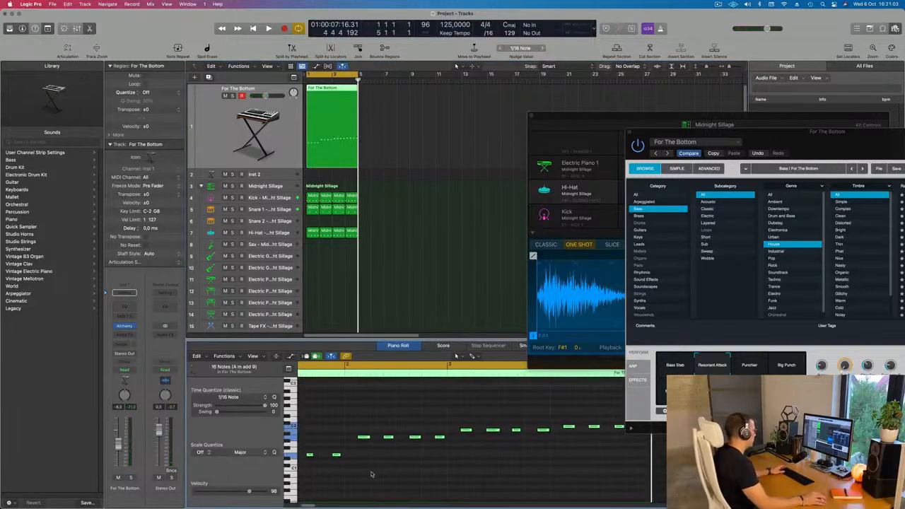
{"action": "key", "text": "Return"}
{"action": "key", "text": "space"}
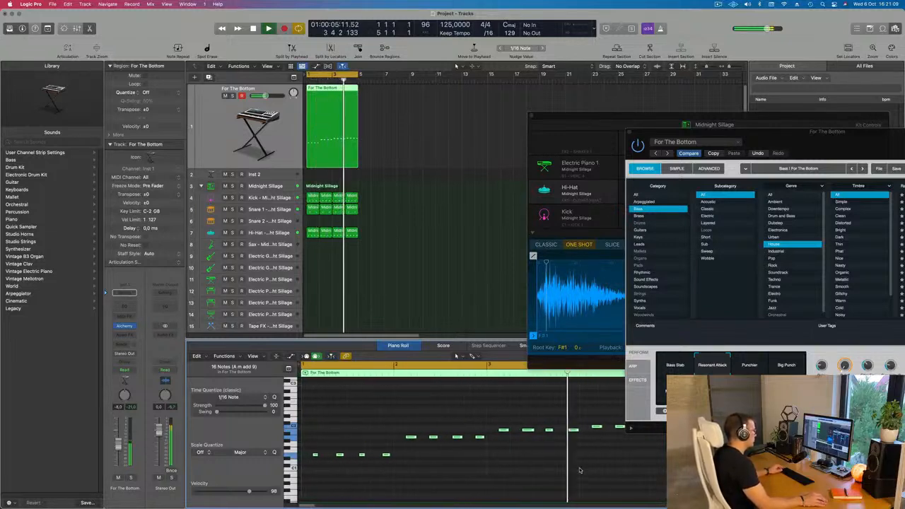
Select the four bass notes of the first bar in the Piano Roll and lengthen them slightly while the loop plays.
{"action": "scroll", "coordinate": [582, 471], "scroll_direction": "right", "scroll_amount": 3}
{"action": "scroll", "coordinate": [566, 465], "scroll_direction": "down", "scroll_amount": 5}
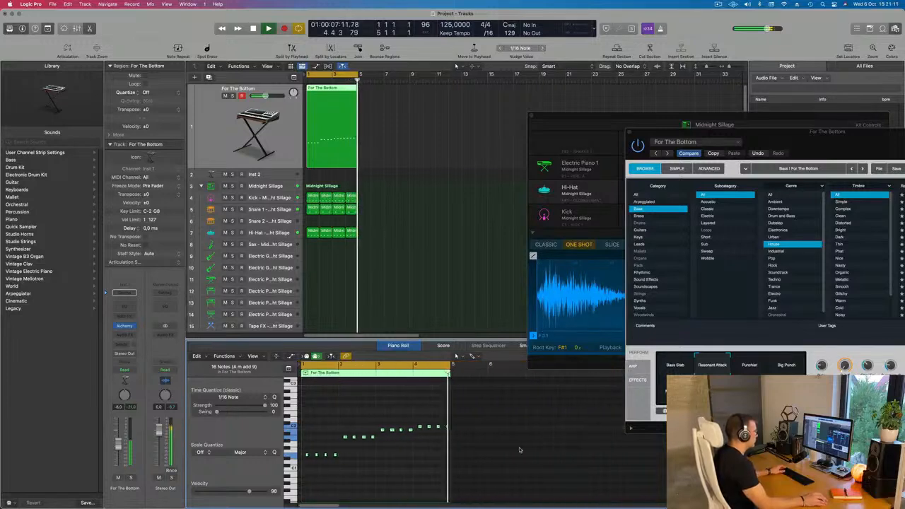
{"action": "scroll", "coordinate": [519, 451], "scroll_direction": "down", "scroll_amount": 1}
{"action": "key", "text": "space"}
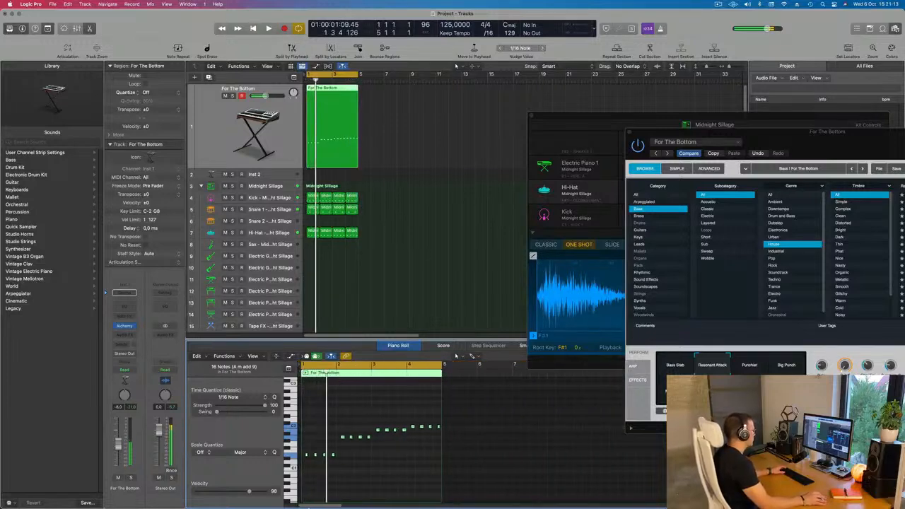
{"action": "key", "text": "space"}
{"action": "scroll", "coordinate": [354, 442], "scroll_direction": "up", "scroll_amount": 3}
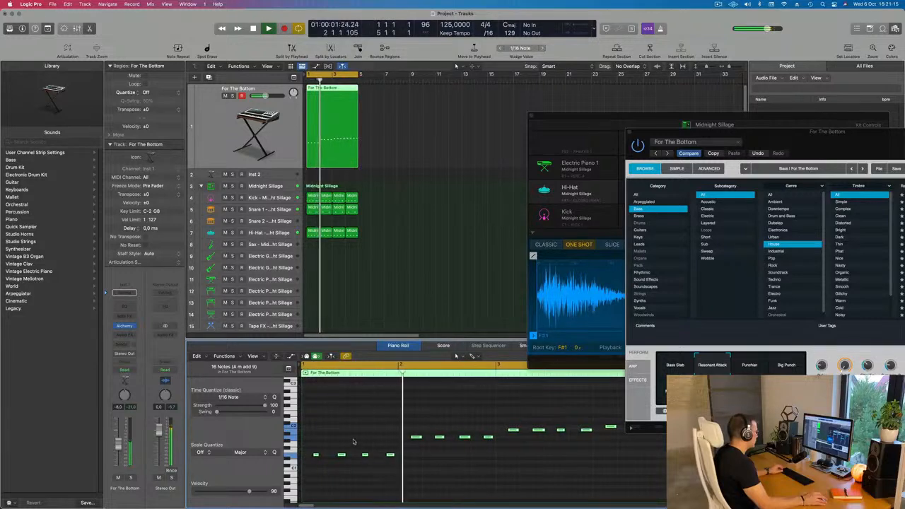
{"action": "left_click_drag", "start_coordinate": [414, 445], "coordinate": [325, 461]}
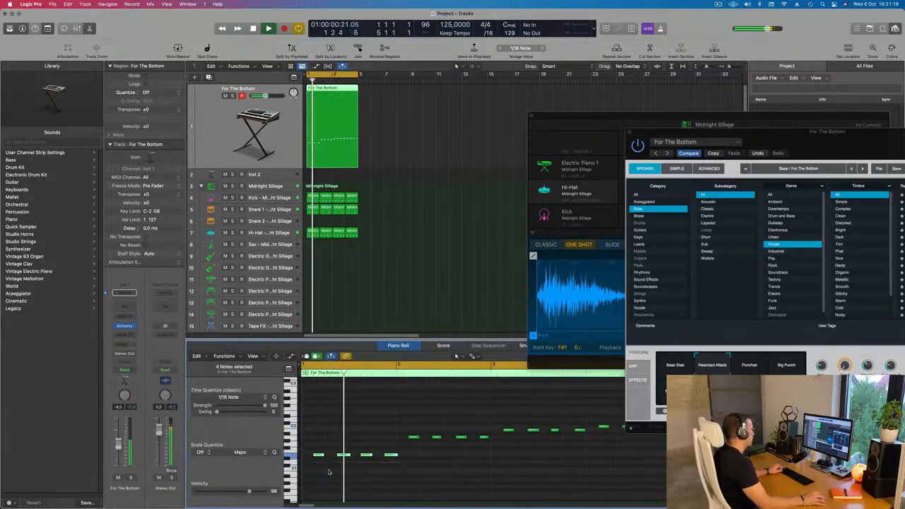
{"action": "scroll", "coordinate": [360, 489], "scroll_direction": "left", "scroll_amount": 1}
{"action": "key", "text": "super+Left"}
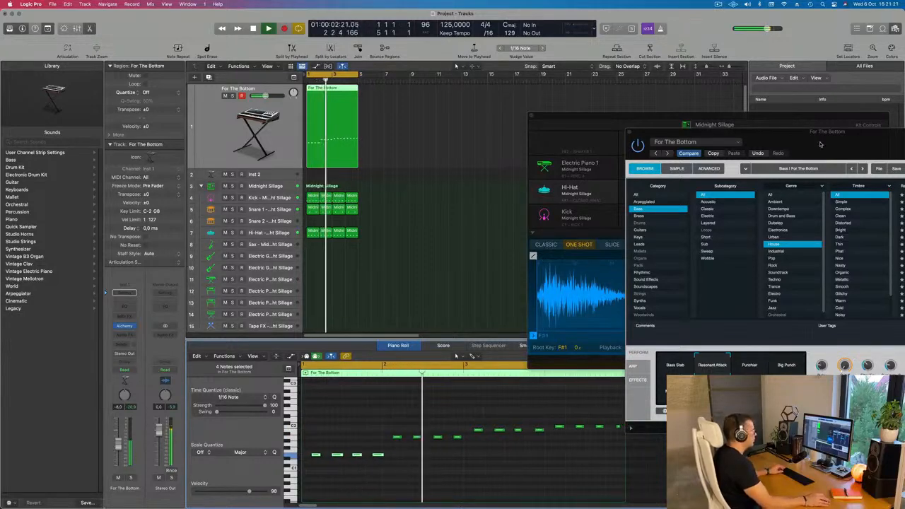
Lengthen the second bass note of bar 2 to 0 0 2 160, moving the Alchemy window clear of the Piano Roll.
{"action": "left_click_drag", "start_coordinate": [821, 144], "coordinate": [740, 160]}
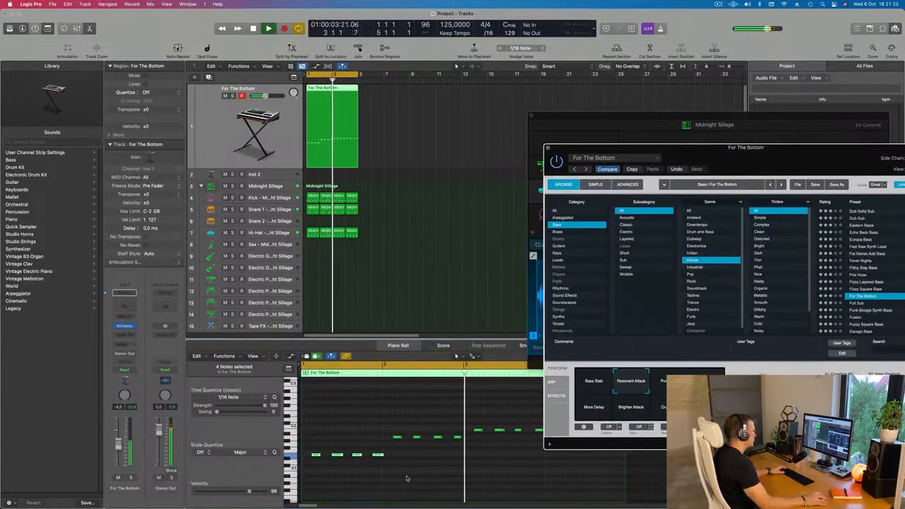
{"action": "left_click", "coordinate": [418, 438]}
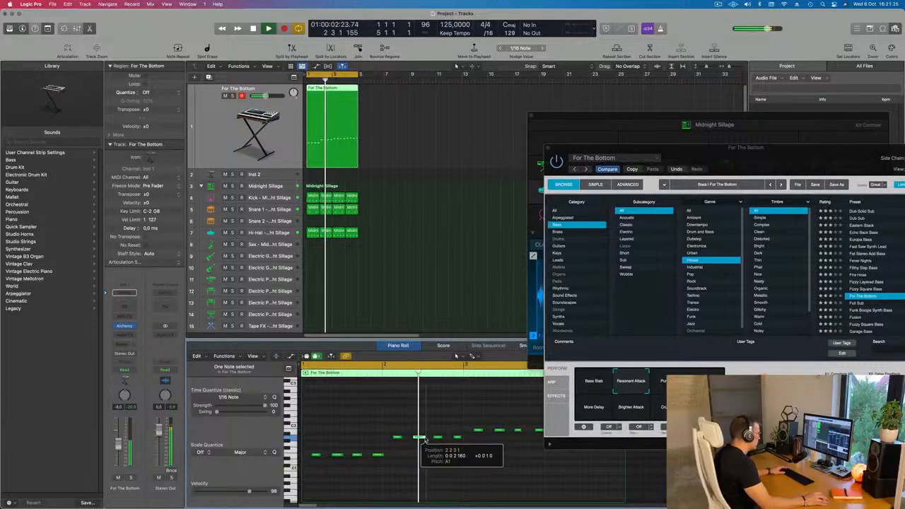
{"action": "left_click_drag", "start_coordinate": [733, 169], "coordinate": [678, 122]}
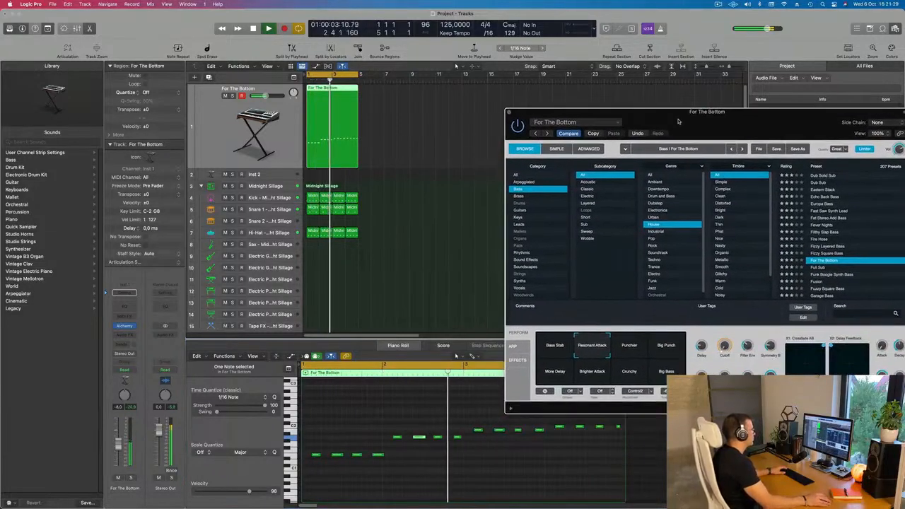
{"action": "scroll", "coordinate": [494, 330], "scroll_direction": "down", "scroll_amount": 2}
{"action": "scroll", "coordinate": [468, 448], "scroll_direction": "down", "scroll_amount": 2}
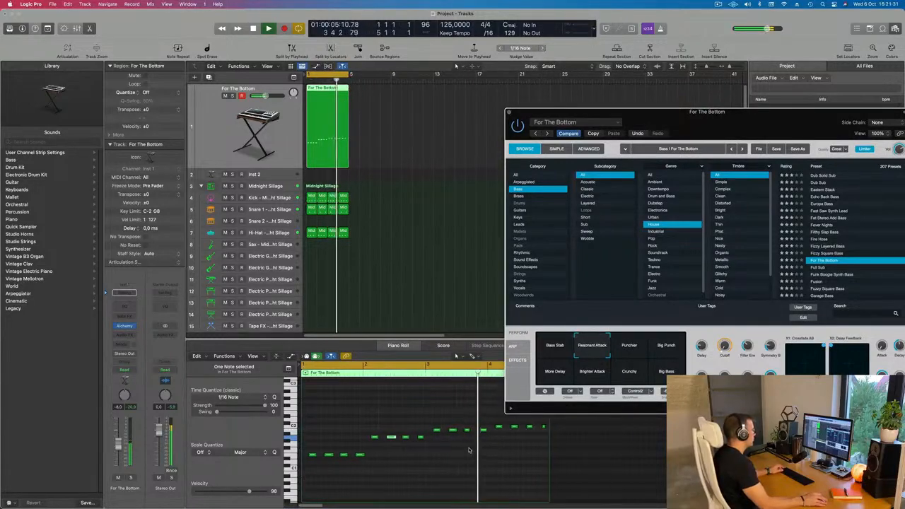
Audition the Big Punch and Big Bass variations of For The Bottom over the loop.
{"action": "left_click_drag", "start_coordinate": [723, 121], "coordinate": [533, 155]}
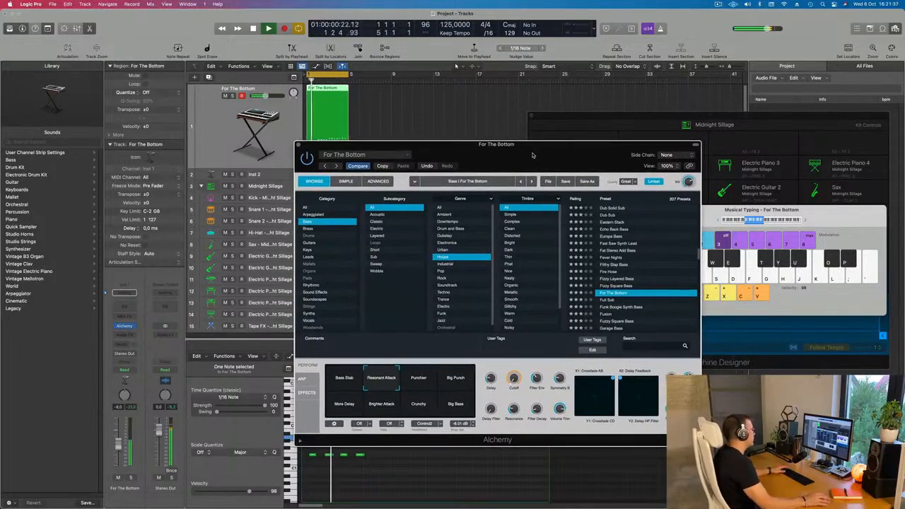
{"action": "key", "text": "space"}
{"action": "left_click", "coordinate": [456, 379]}
{"action": "left_click", "coordinate": [454, 413]}
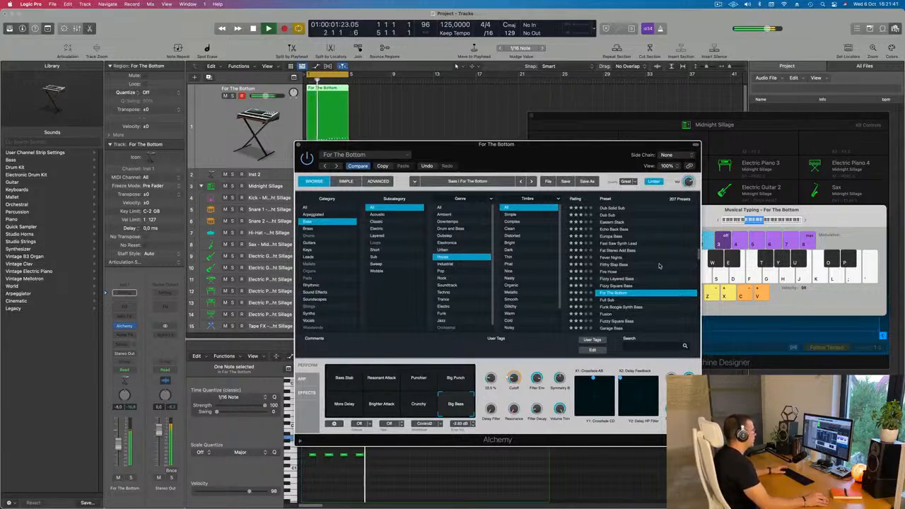
Load the Funk Boogie Synth Bass preset from the list of House basses in Alchemy.
{"action": "scroll", "coordinate": [660, 265], "scroll_direction": "down", "scroll_amount": 3}
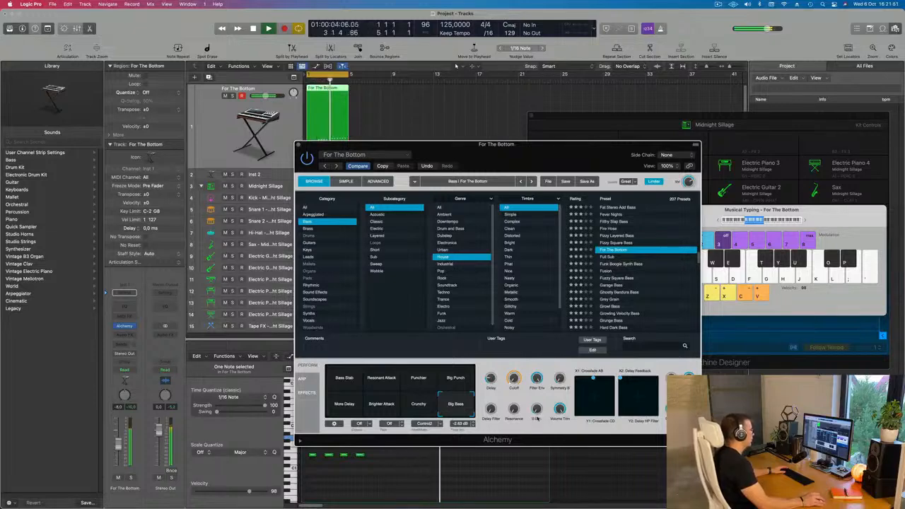
{"action": "scroll", "coordinate": [643, 264], "scroll_direction": "down", "scroll_amount": 2}
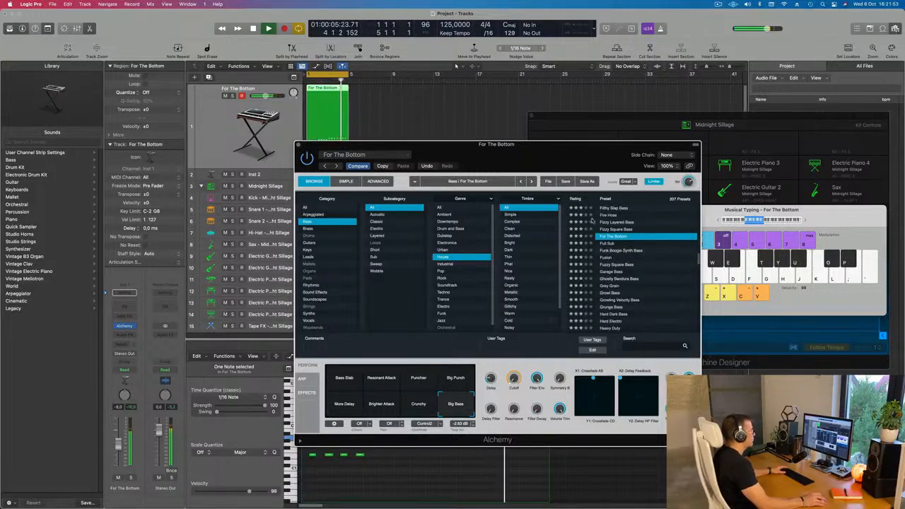
{"action": "left_click_drag", "start_coordinate": [552, 151], "coordinate": [645, 111]}
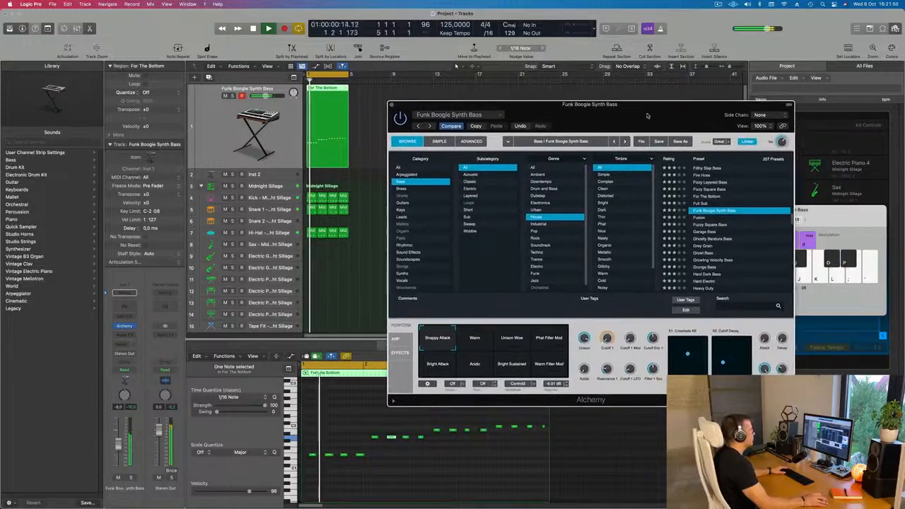
Compare the Funk Boogie Synth Bass variations, choose Warm with its Cutoff 1 at about 13%, and close Alchemy.
{"action": "left_click", "coordinate": [474, 338]}
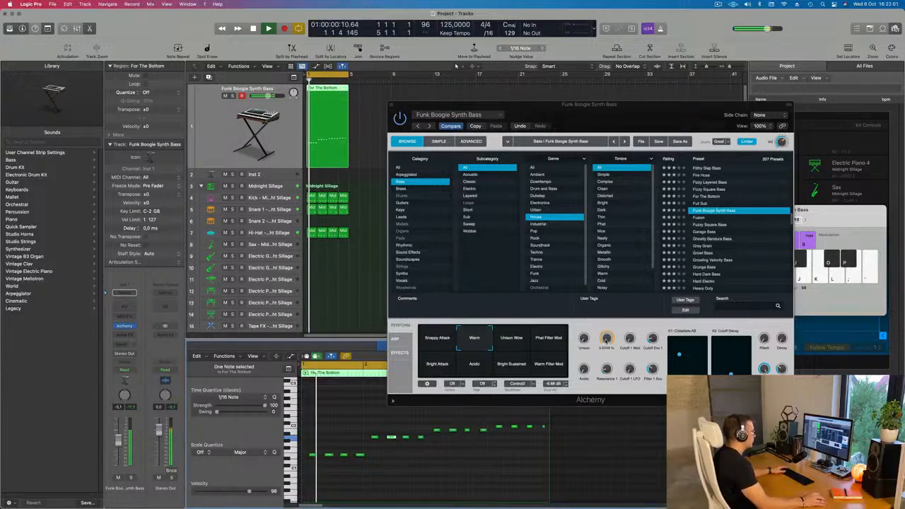
{"action": "left_click_drag", "start_coordinate": [606, 341], "coordinate": [609, 325]}
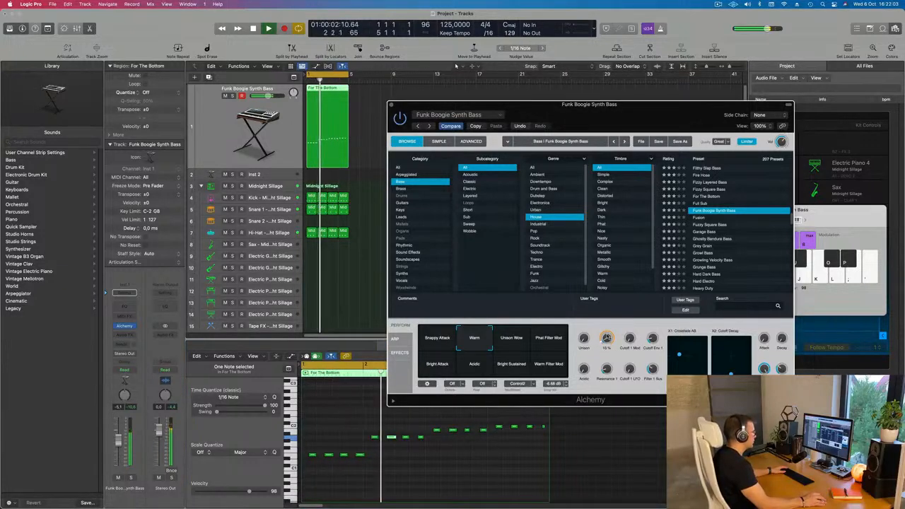
{"action": "left_click", "coordinate": [544, 344]}
{"action": "left_click", "coordinate": [546, 365]}
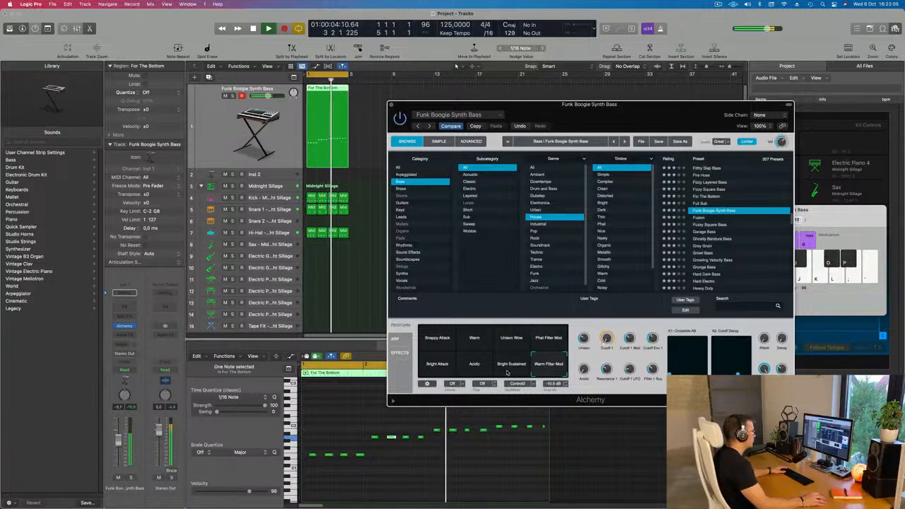
{"action": "left_click", "coordinate": [510, 368]}
{"action": "left_click", "coordinate": [471, 369]}
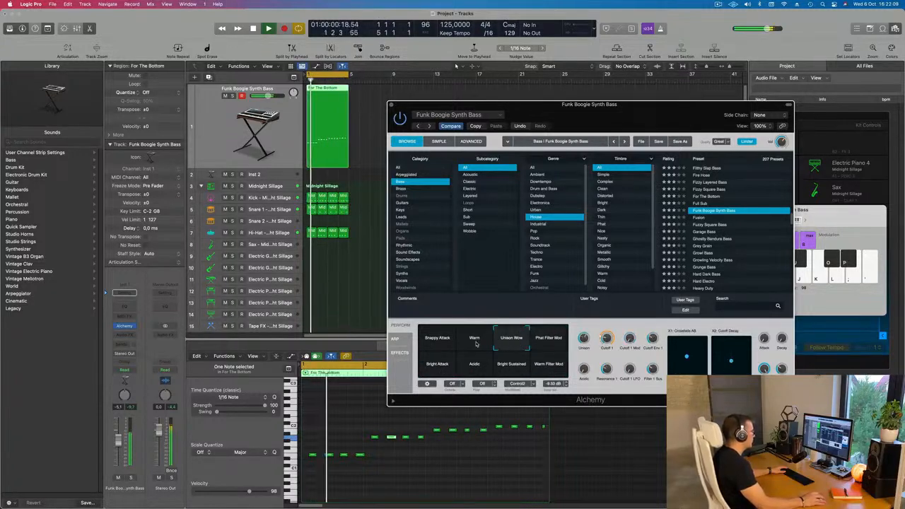
{"action": "left_click", "coordinate": [476, 343]}
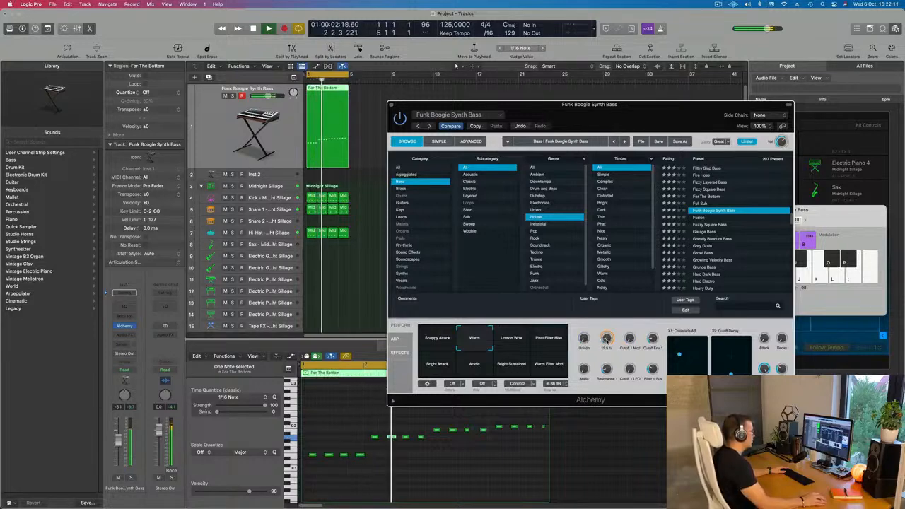
{"action": "left_click_drag", "start_coordinate": [625, 119], "coordinate": [577, 158]}
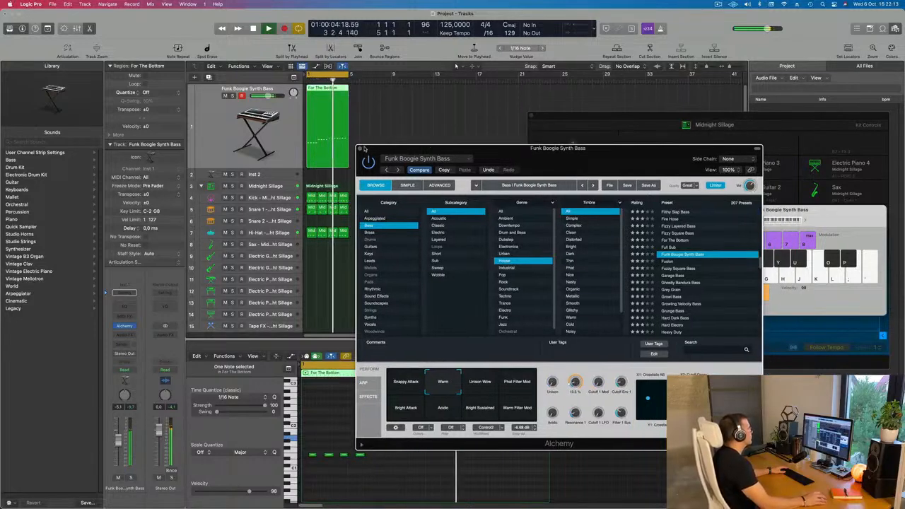
{"action": "left_click", "coordinate": [360, 150]}
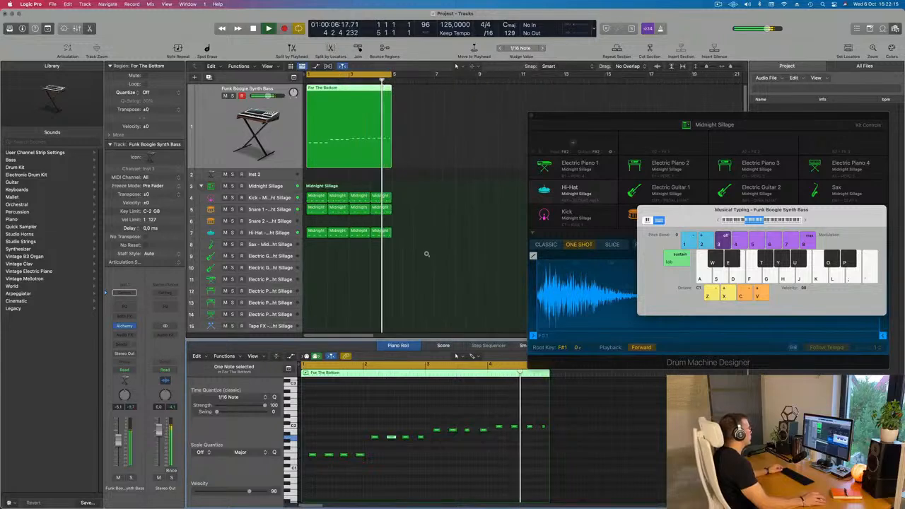
Repeat all the bass and drum regions three times to fill 16 bars and extend the cycle range over them.
{"action": "key", "text": "super+a"}
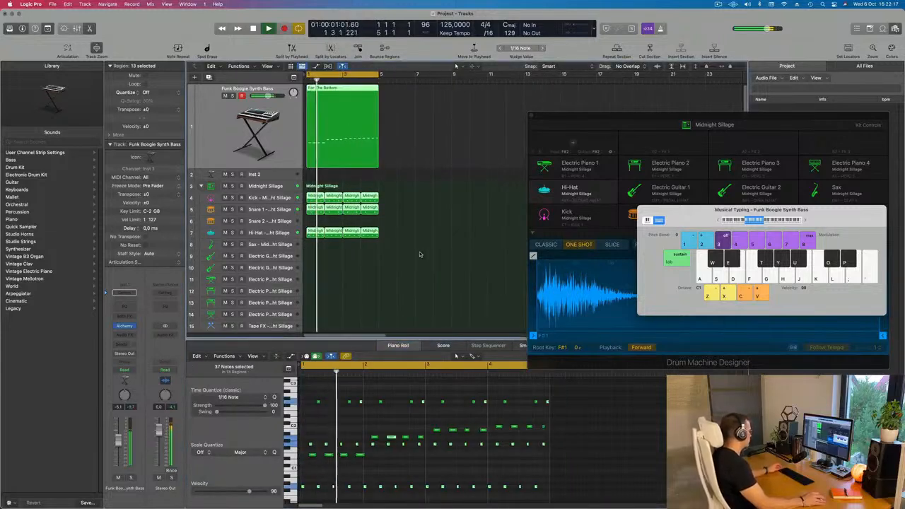
{"action": "key", "text": "super+r"}
{"action": "key", "text": "super+r"}
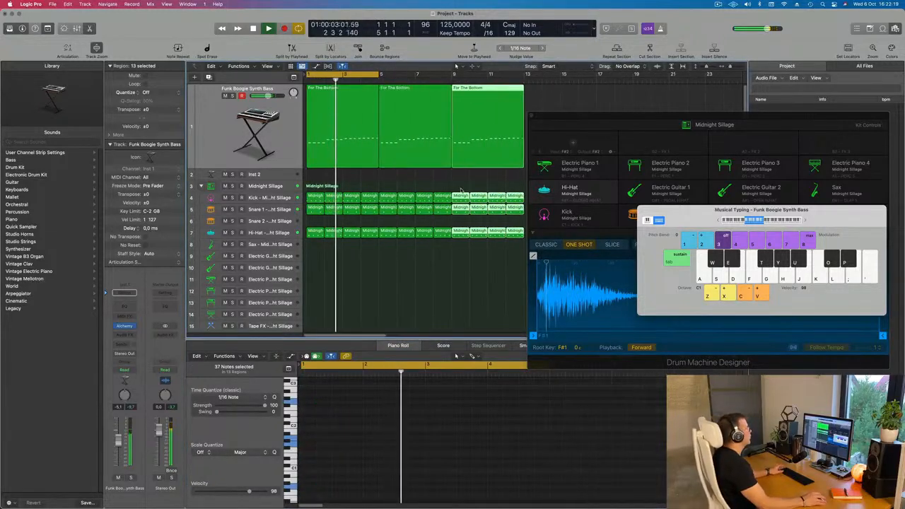
{"action": "scroll", "coordinate": [460, 189], "scroll_direction": "down", "scroll_amount": 5}
{"action": "key", "text": "super+r"}
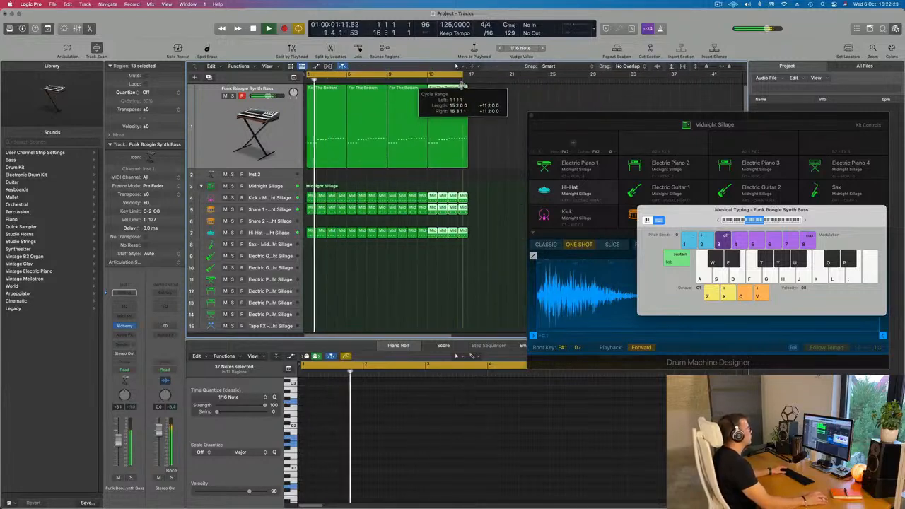
{"action": "left_click_drag", "start_coordinate": [617, 124], "coordinate": [611, 116]}
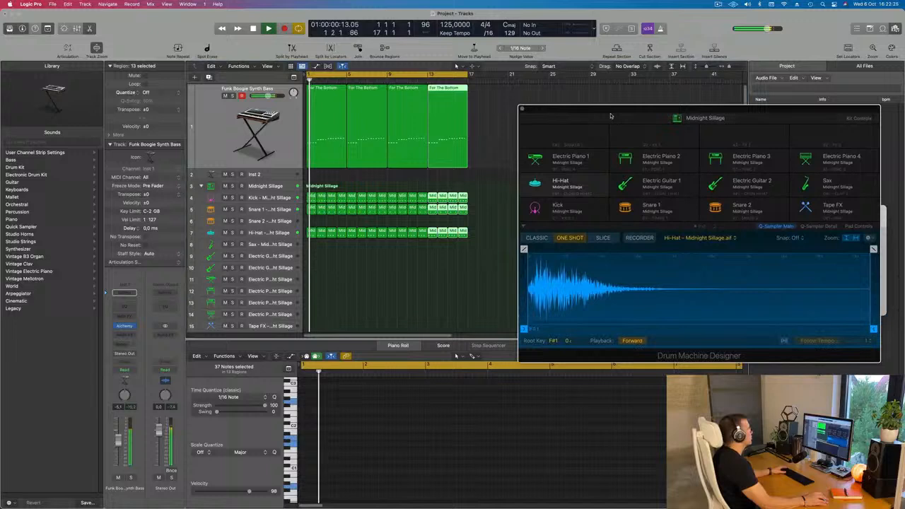
Lower the Funk Boogie Synth Bass track's volume slightly over the loop and deselect its regions.
{"action": "left_click", "coordinate": [286, 137]}
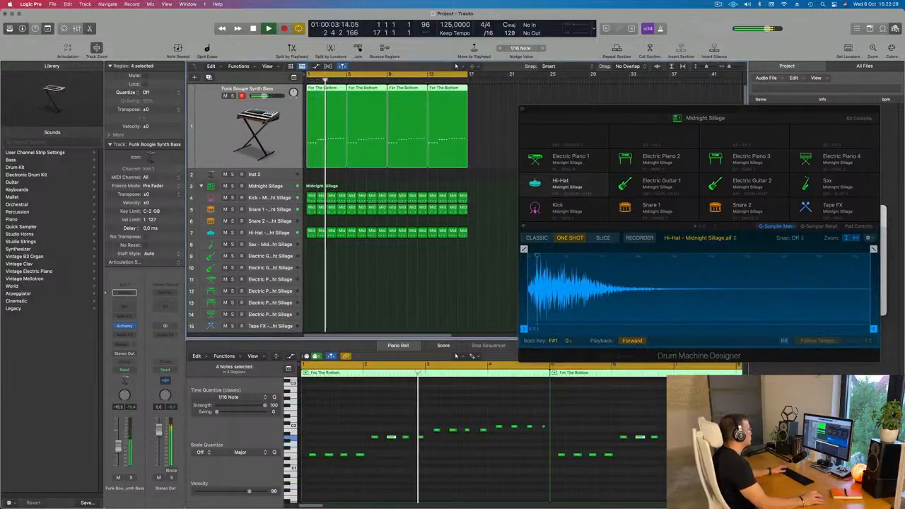
{"action": "left_click", "coordinate": [370, 290]}
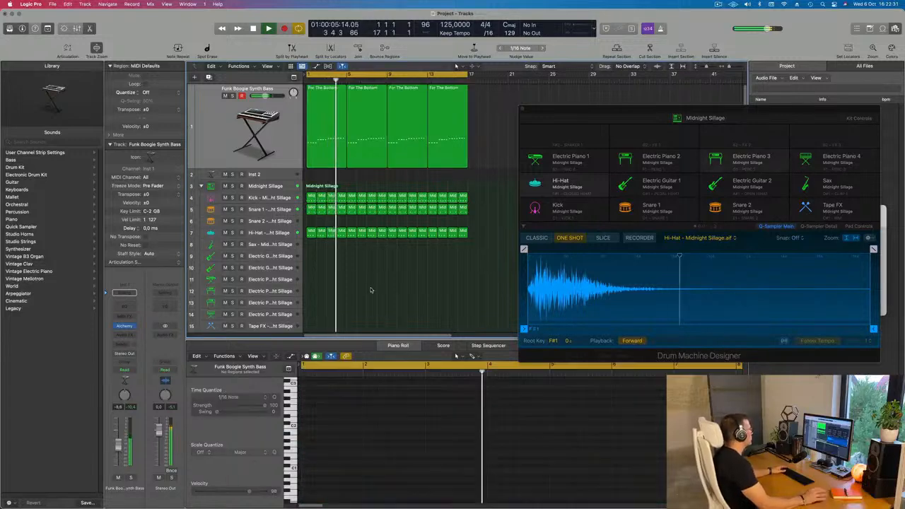
{"action": "left_click_drag", "start_coordinate": [639, 121], "coordinate": [683, 111]}
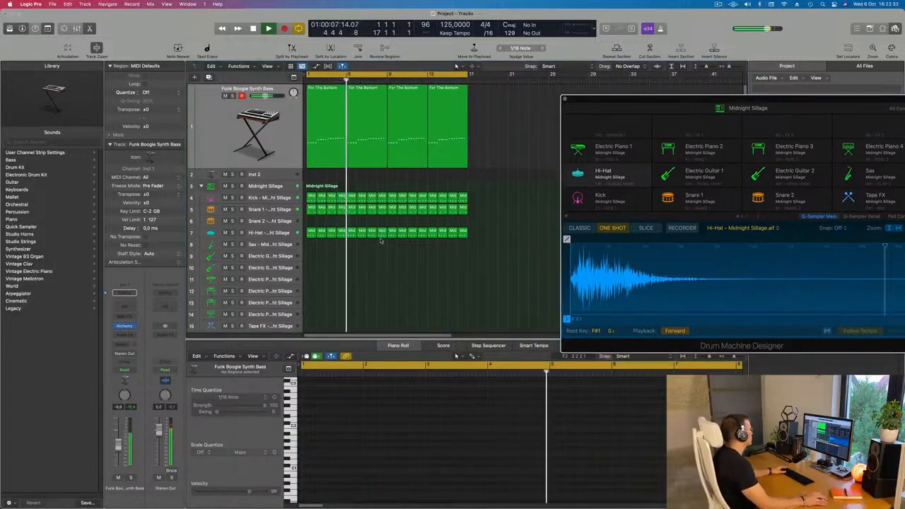
Copy the first Snare 1 region to bar 1 of the Snare 2 track, keeping the Snare 1 pattern intact.
{"action": "left_click", "coordinate": [312, 211]}
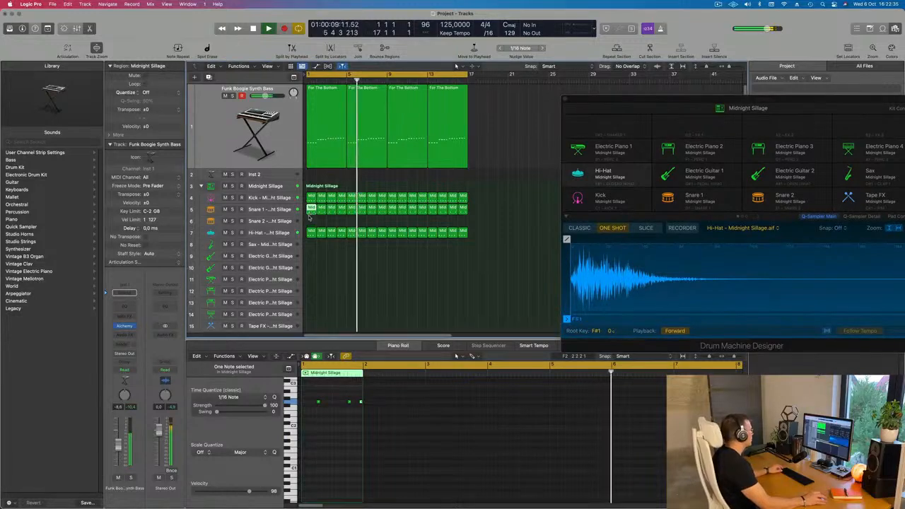
{"action": "left_click_drag", "start_coordinate": [311, 211], "coordinate": [311, 221]}
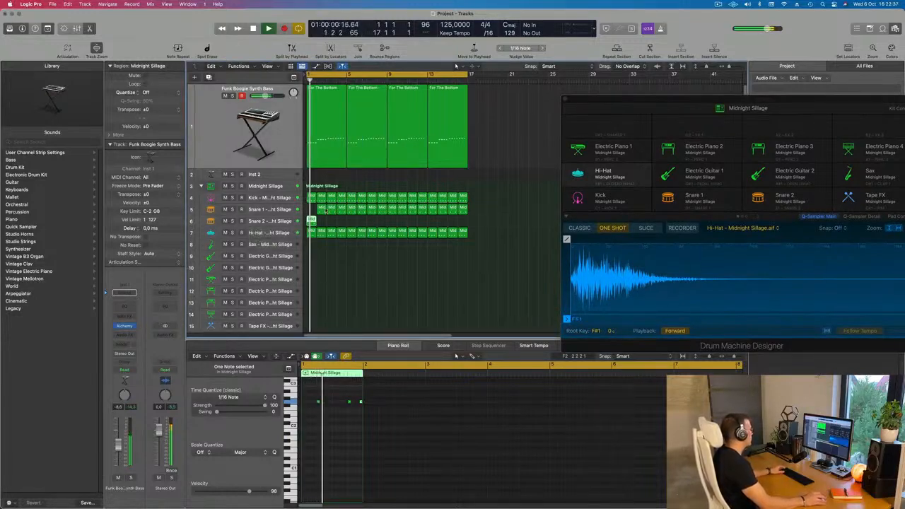
{"action": "left_click", "coordinate": [323, 210]}
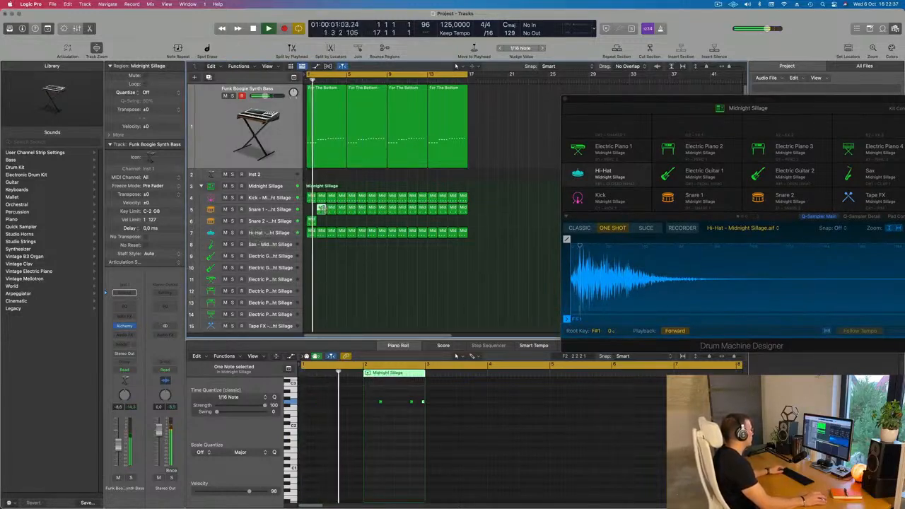
{"action": "left_click_drag", "start_coordinate": [322, 210], "coordinate": [311, 220]}
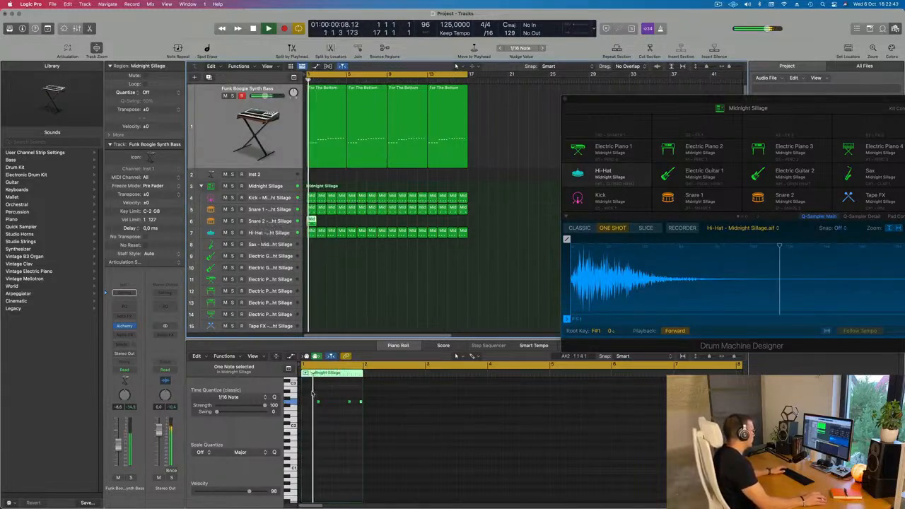
Reduce the copied Snare 2 region to a single note placed midway between beats 3 and 4 of the bar.
{"action": "left_click_drag", "start_coordinate": [313, 394], "coordinate": [341, 405]}
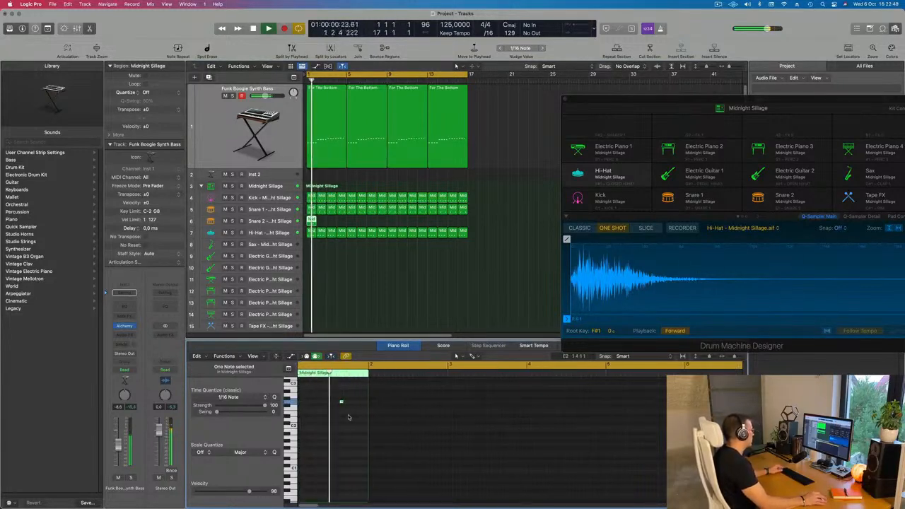
{"action": "scroll", "coordinate": [351, 420], "scroll_direction": "right", "scroll_amount": 3}
{"action": "scroll", "coordinate": [351, 423], "scroll_direction": "left", "scroll_amount": 4}
{"action": "key", "text": "space"}
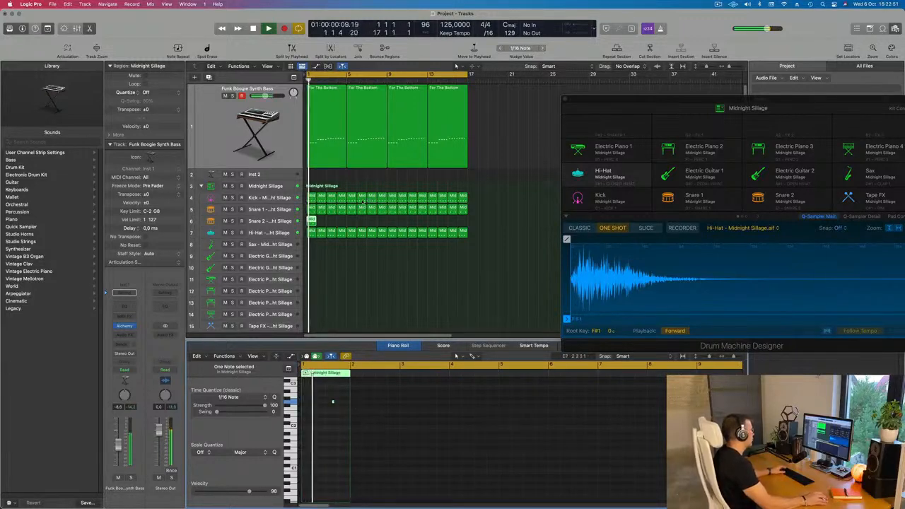
Repeat the one-note Snare 2 region from bar 1 until it fills all 16 bars and select the whole track.
{"action": "key", "text": "super+r"}
{"action": "key", "text": "super+r"}
{"action": "key", "text": "super+r"}
{"action": "key", "text": "super+r"}
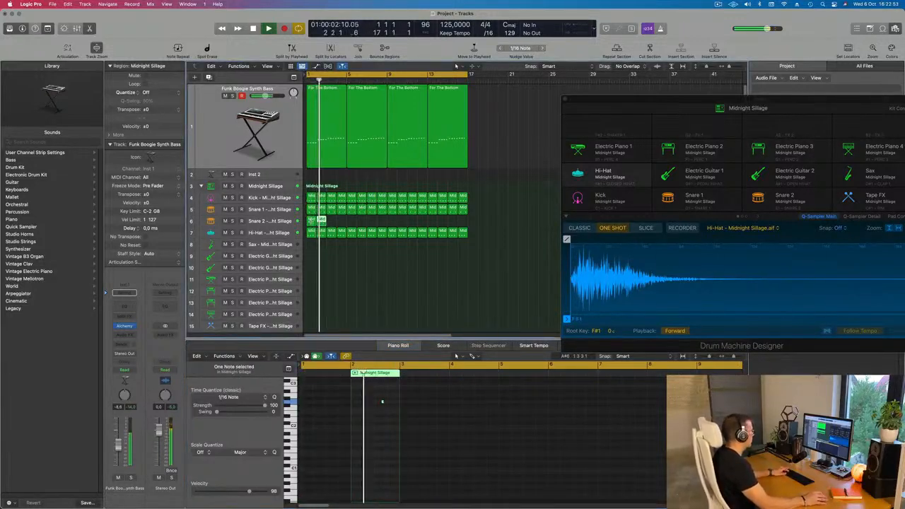
{"action": "key", "text": "super+r"}
{"action": "key", "text": "super+r"}
{"action": "key", "text": "super+r"}
{"action": "key", "text": "super+r"}
{"action": "key", "text": "super+r"}
{"action": "key", "text": "super+r"}
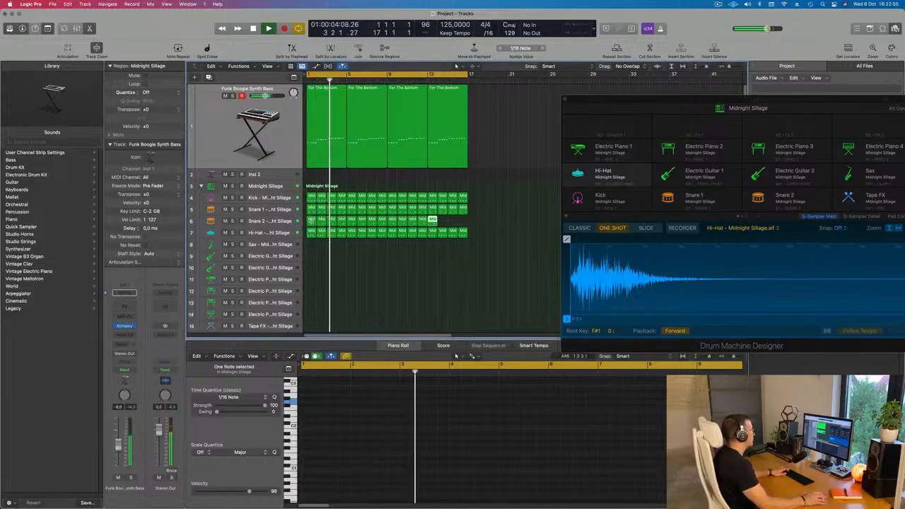
{"action": "left_click", "coordinate": [273, 220]}
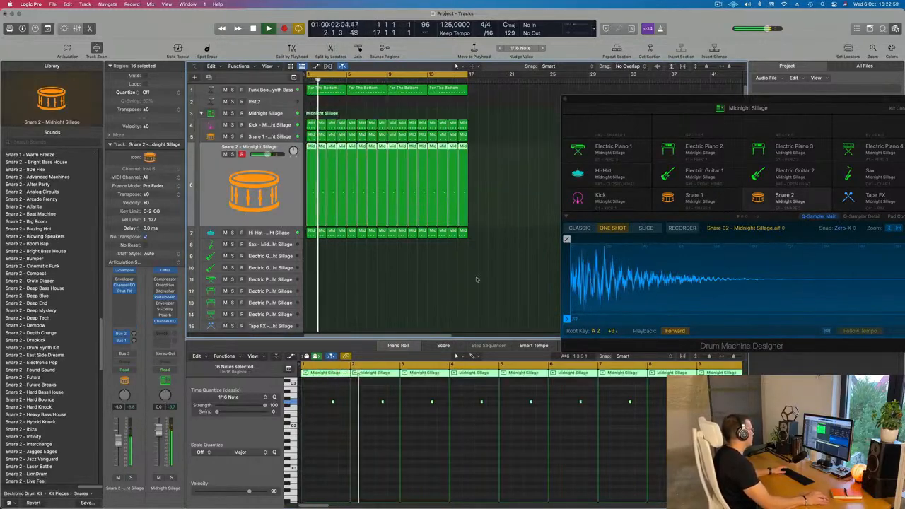
Select the Tape FX track, fit all tracks in view and audition its sound over the loop from the start.
{"action": "left_click", "coordinate": [368, 325]}
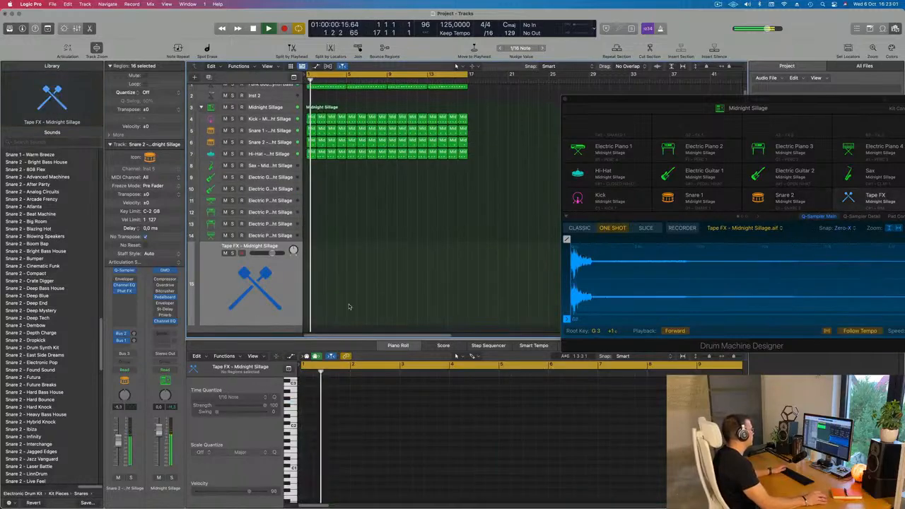
{"action": "key", "text": "super+Up"}
{"action": "key", "text": "super+Up"}
{"action": "key", "text": "Return"}
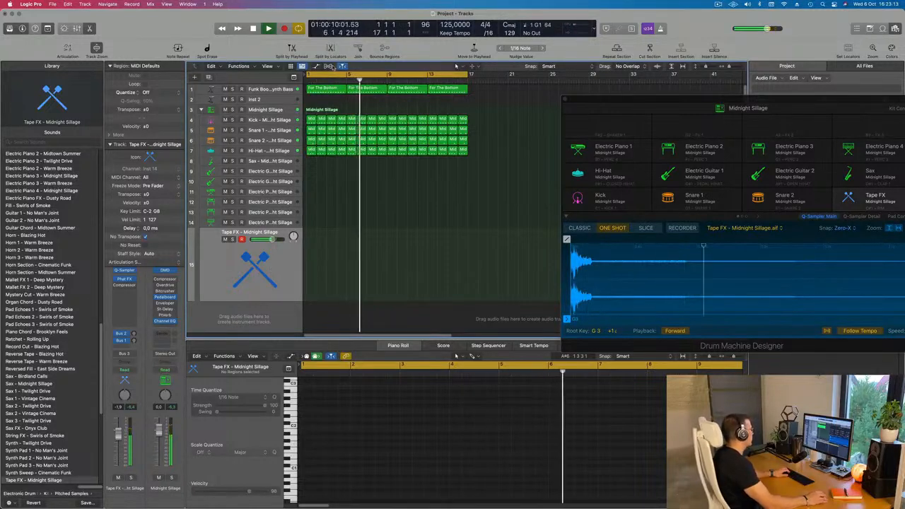
Set the Hi-Hat track's volume to about -6 dB and raise its Bus 1 delay send.
{"action": "left_click", "coordinate": [264, 151]}
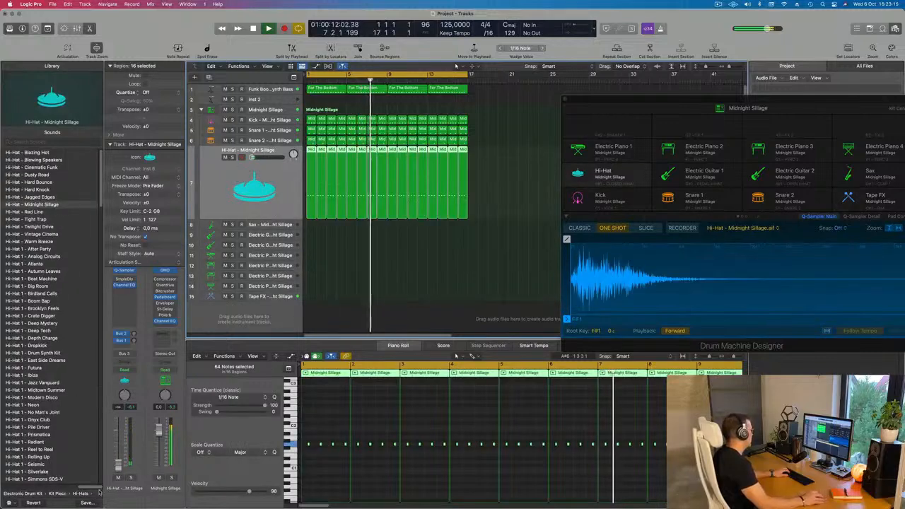
{"action": "mouse_move", "coordinate": [119, 433]}
{"action": "left_mouse_down"}
{"action": "mouse_move", "coordinate": [120, 467]}
{"action": "mouse_move", "coordinate": [119, 447]}
{"action": "left_mouse_up"}
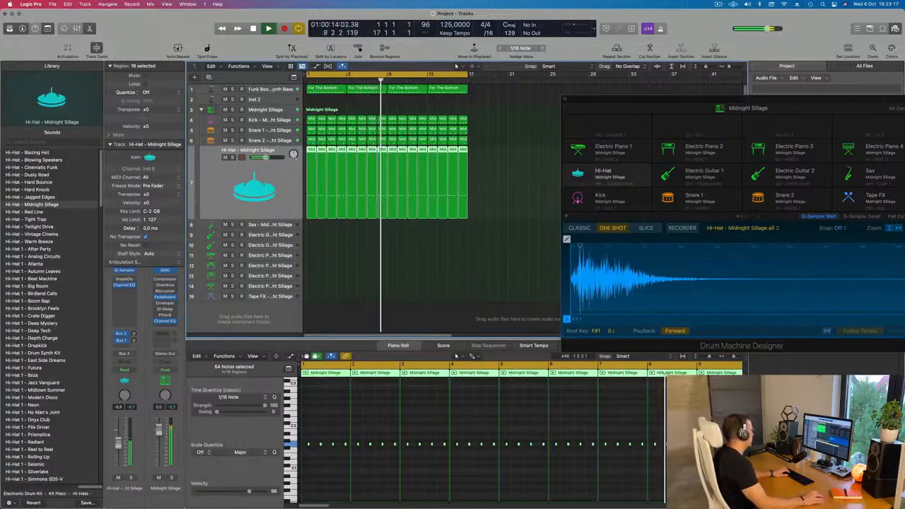
{"action": "left_click", "coordinate": [133, 341]}
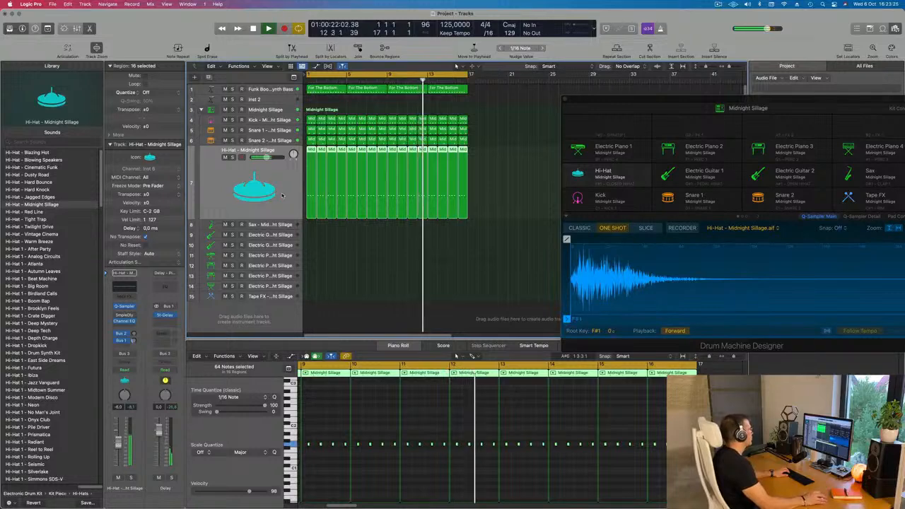
Copy the first bass region to bar 1 of the Tape FX track and play it back from the start.
{"action": "left_click", "coordinate": [275, 225]}
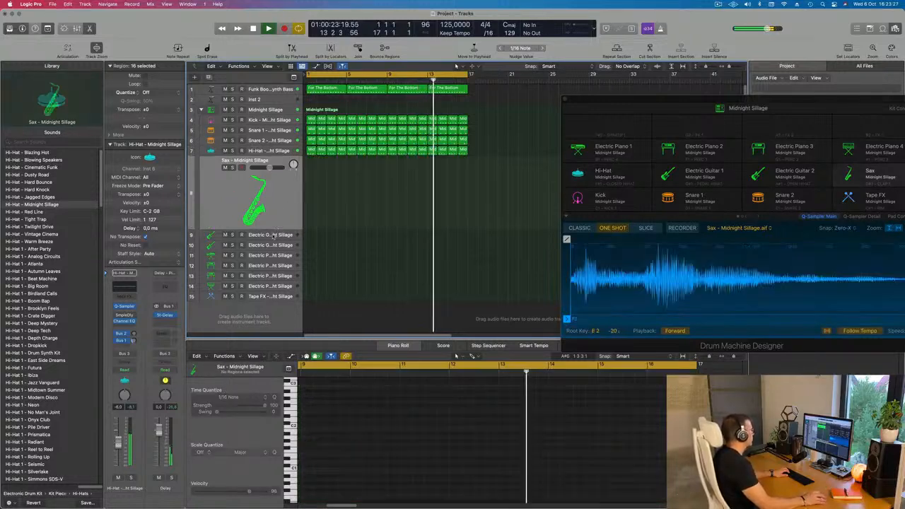
{"action": "left_click", "coordinate": [269, 297]}
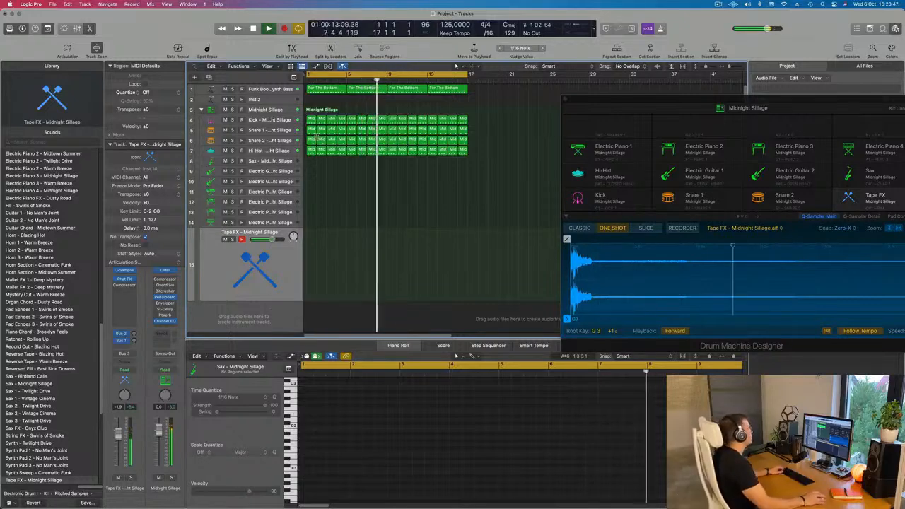
{"action": "left_click_drag", "start_coordinate": [327, 87], "coordinate": [311, 261]}
{"action": "key", "text": "Return"}
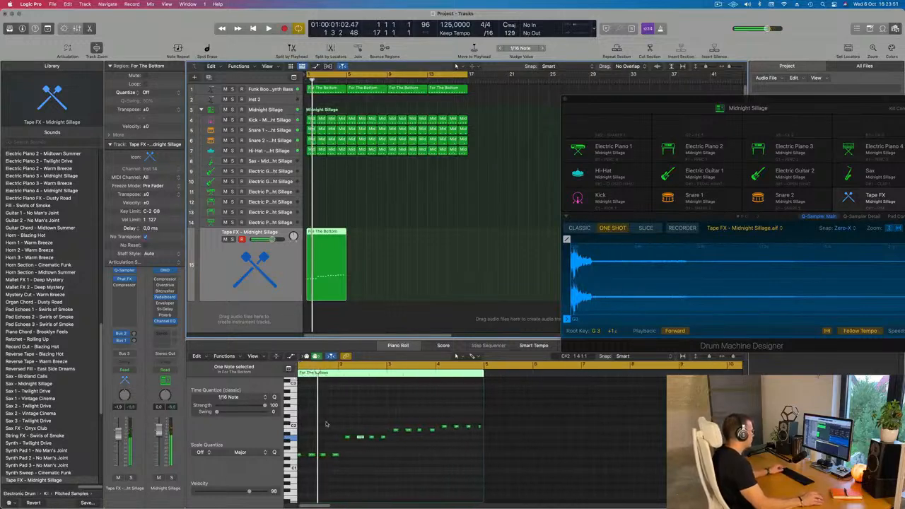
{"action": "scroll", "coordinate": [326, 424], "scroll_direction": "up", "scroll_amount": 5}
{"action": "key", "text": "space"}
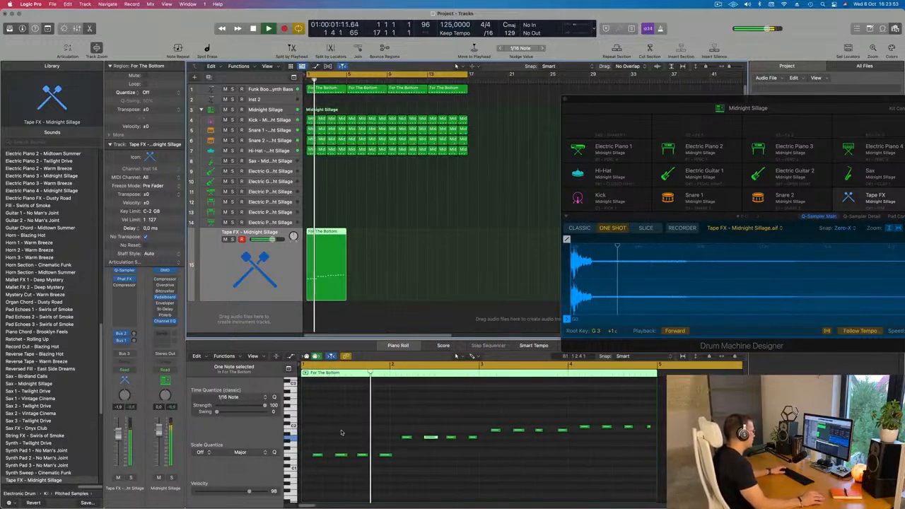
{"action": "key", "text": "space"}
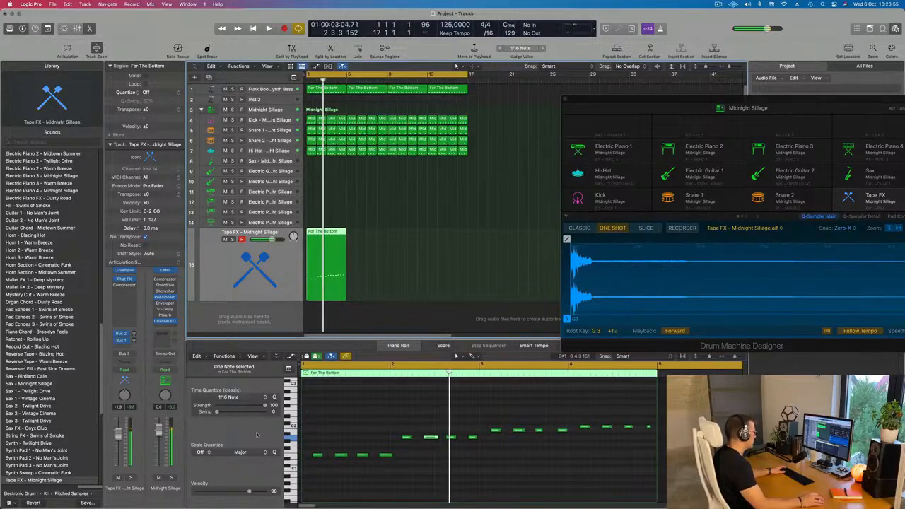
Reduce the copied Tape FX region to two short C2 notes within the last beat of bar 1.
{"action": "left_click_drag", "start_coordinate": [311, 424], "coordinate": [563, 485]}
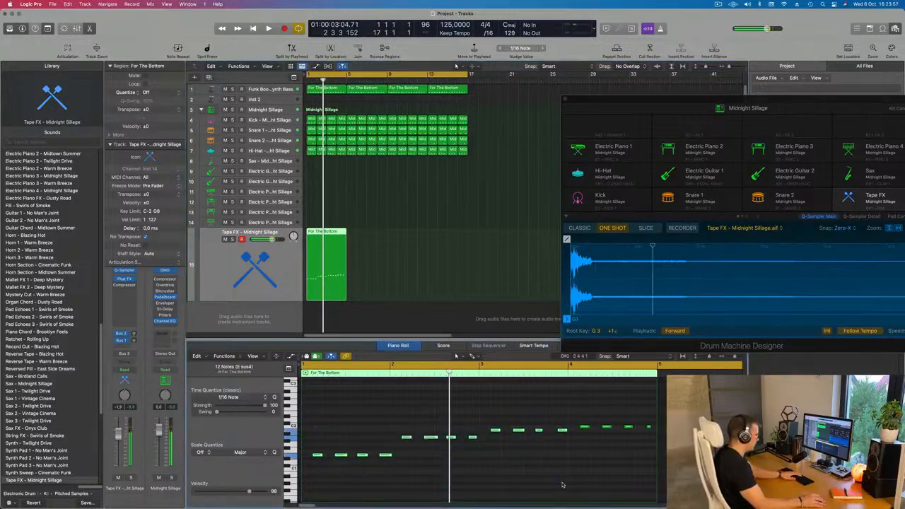
{"action": "left_click_drag", "start_coordinate": [572, 403], "coordinate": [657, 458]}
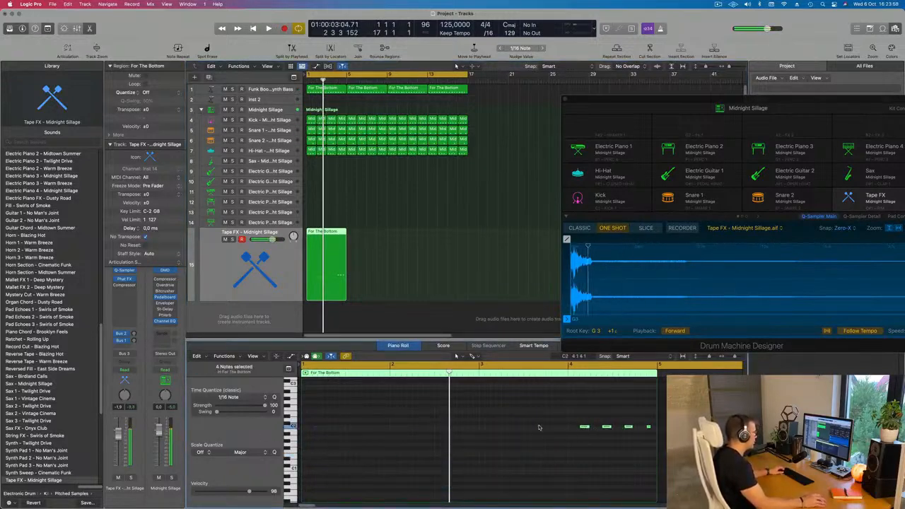
{"action": "left_click_drag", "start_coordinate": [586, 426], "coordinate": [463, 444]}
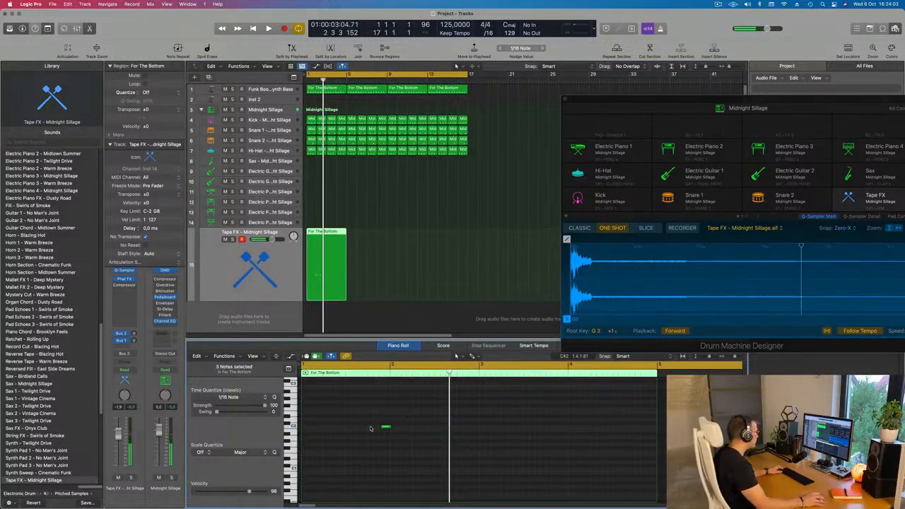
{"action": "left_click_drag", "start_coordinate": [385, 427], "coordinate": [377, 429]}
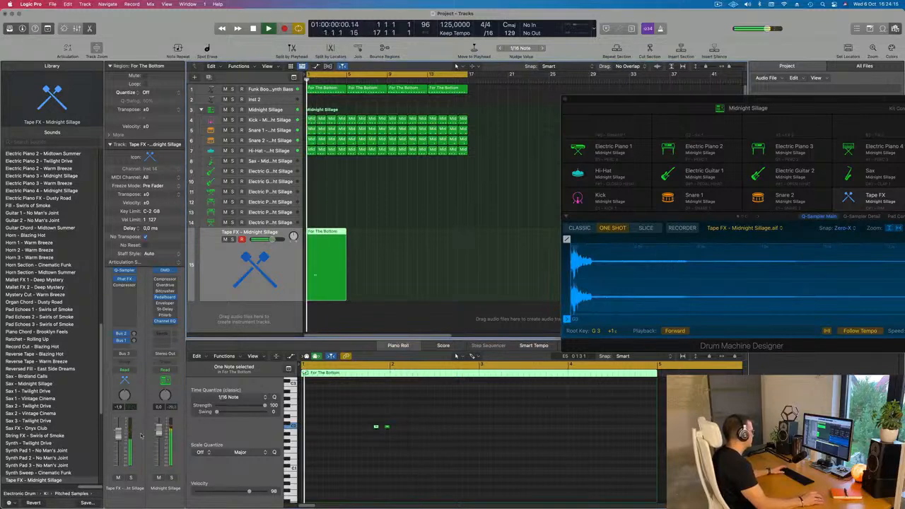
Copy the two-note Tape FX figure to the ends of bars 2, 3 and 4 of the region.
{"action": "scroll", "coordinate": [379, 424], "scroll_direction": "down", "scroll_amount": 2}
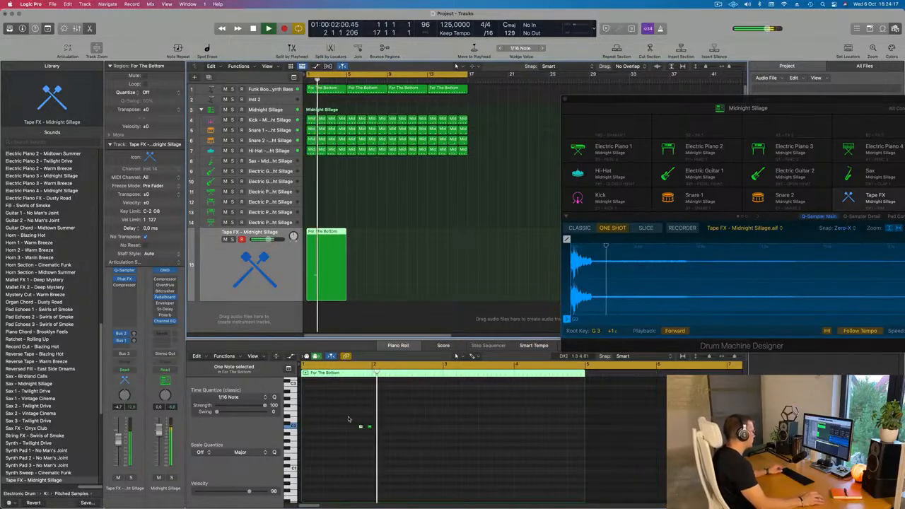
{"action": "left_click_drag", "start_coordinate": [349, 420], "coordinate": [515, 449]}
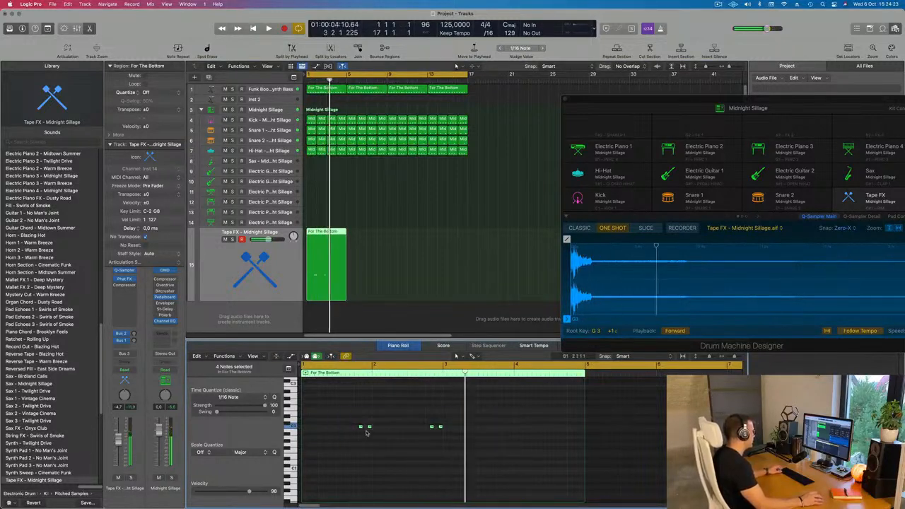
{"action": "left_click_drag", "start_coordinate": [361, 427], "coordinate": [496, 432]}
{"action": "key", "text": "super+Right"}
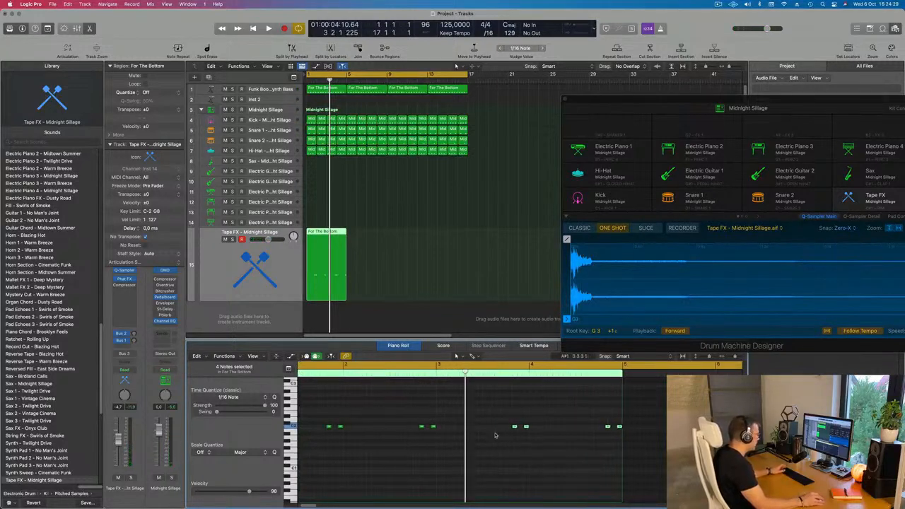
Play the loop, lower the Tape FX track's volume to -10.6 dB and bypass its Phat FX effect.
{"action": "key", "text": "Return"}
{"action": "key", "text": "space"}
{"action": "key", "text": "super+Left"}
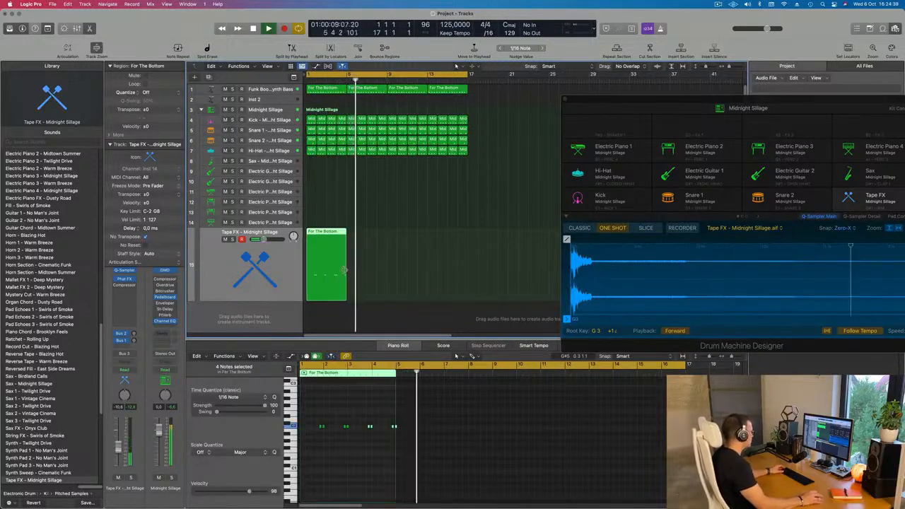
{"action": "key", "text": "space"}
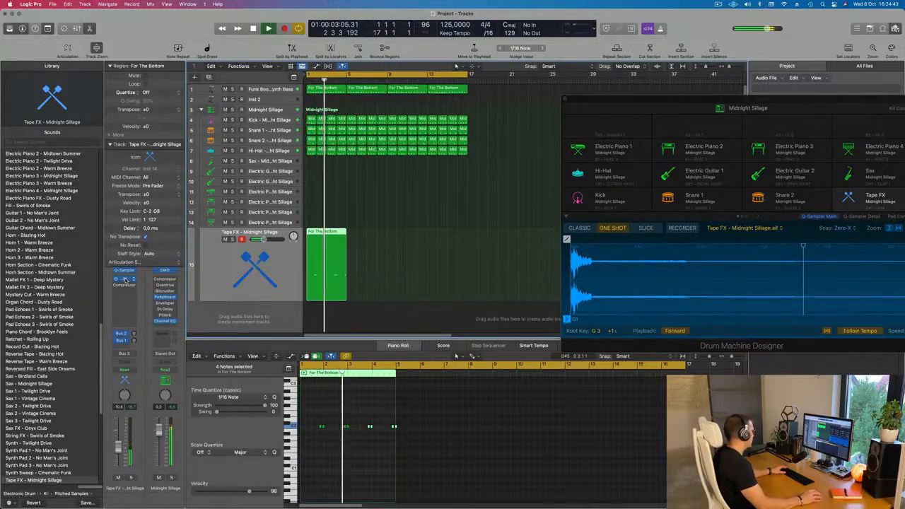
{"action": "left_click", "coordinate": [124, 280]}
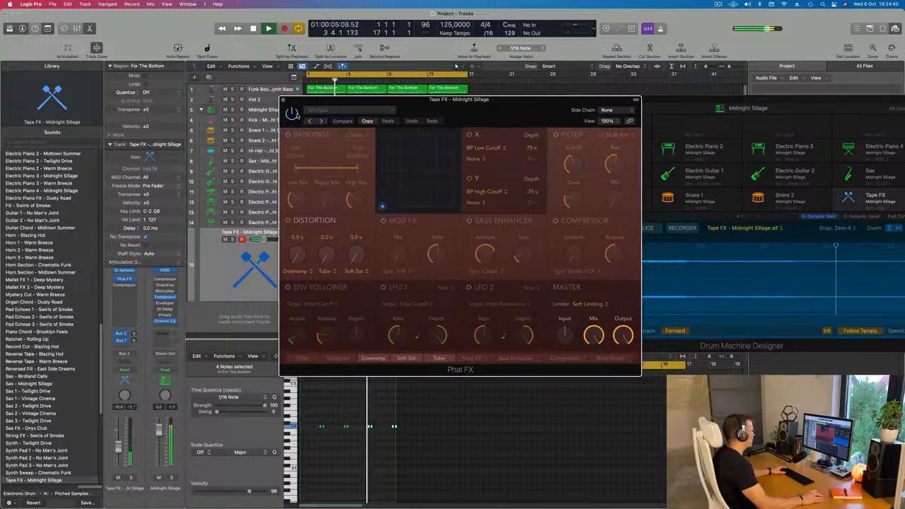
{"action": "left_click", "coordinate": [283, 101]}
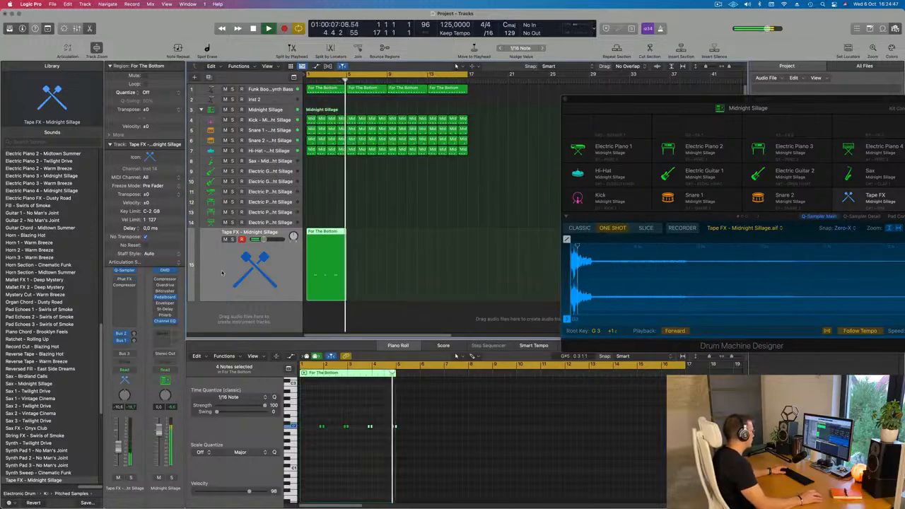
Repeat the four-bar Tape FX region three times to fill 16 bars.
{"action": "left_click", "coordinate": [322, 268]}
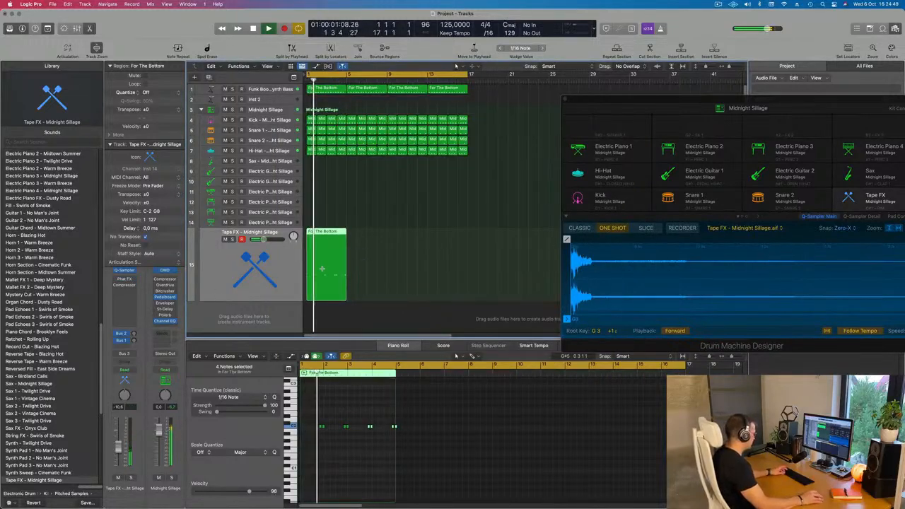
{"action": "key", "text": "super+r"}
{"action": "key", "text": "super+r"}
{"action": "key", "text": "super+r"}
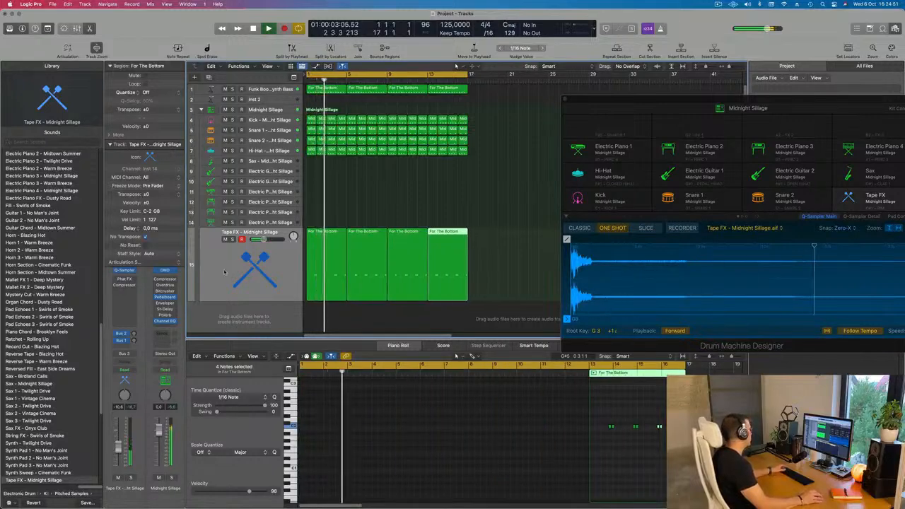
In the Tape FX Quick Sampler, trim the sample end to 0.269 s and add a 0.104 s fade-out.
{"action": "left_click", "coordinate": [244, 270]}
{"action": "left_click", "coordinate": [123, 270]}
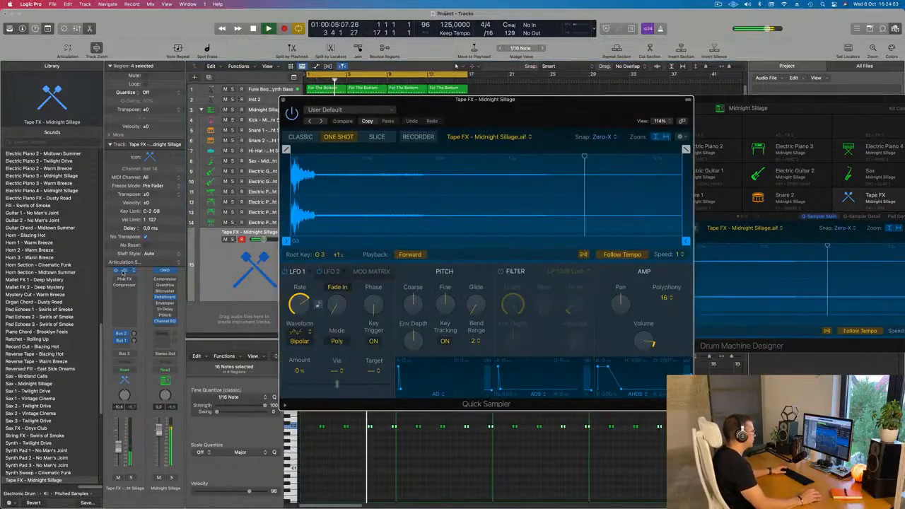
{"action": "left_click_drag", "start_coordinate": [530, 106], "coordinate": [545, 103]}
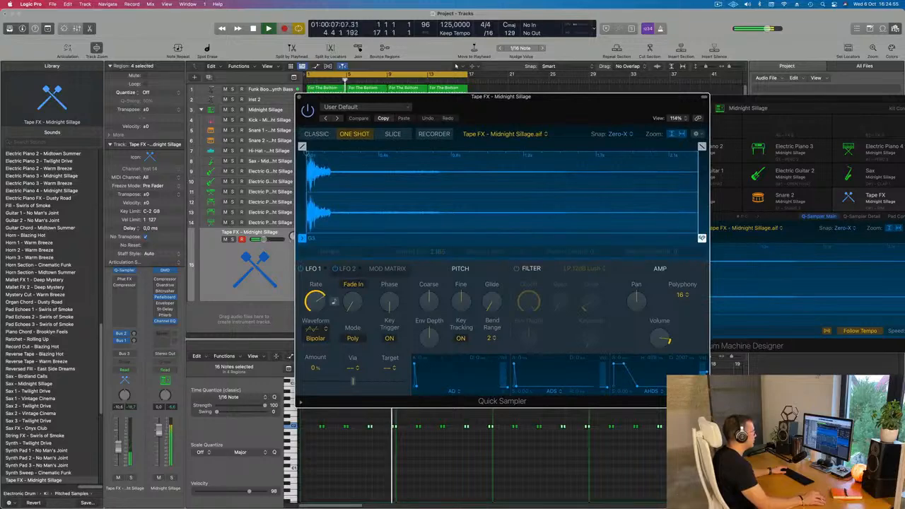
{"action": "left_click_drag", "start_coordinate": [702, 147], "coordinate": [355, 147]}
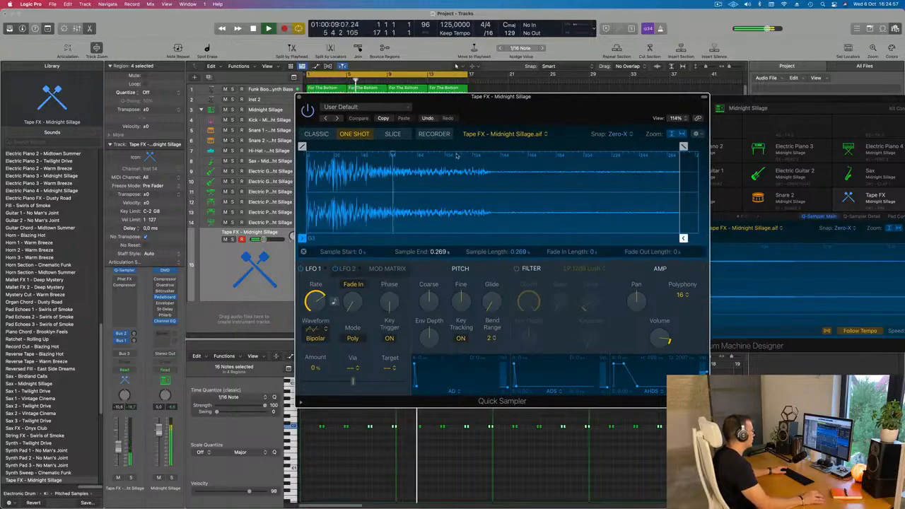
{"action": "left_click_drag", "start_coordinate": [684, 146], "coordinate": [538, 147]}
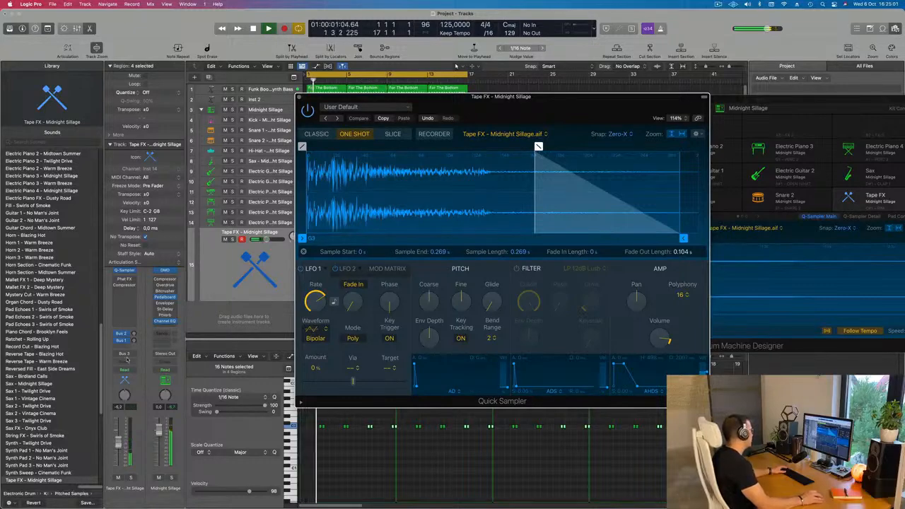
Raise the Tape FX track's Bus 1 delay send, set its volume to -6.2 dB and close the sampler.
{"action": "left_click_drag", "start_coordinate": [135, 341], "coordinate": [136, 342]}
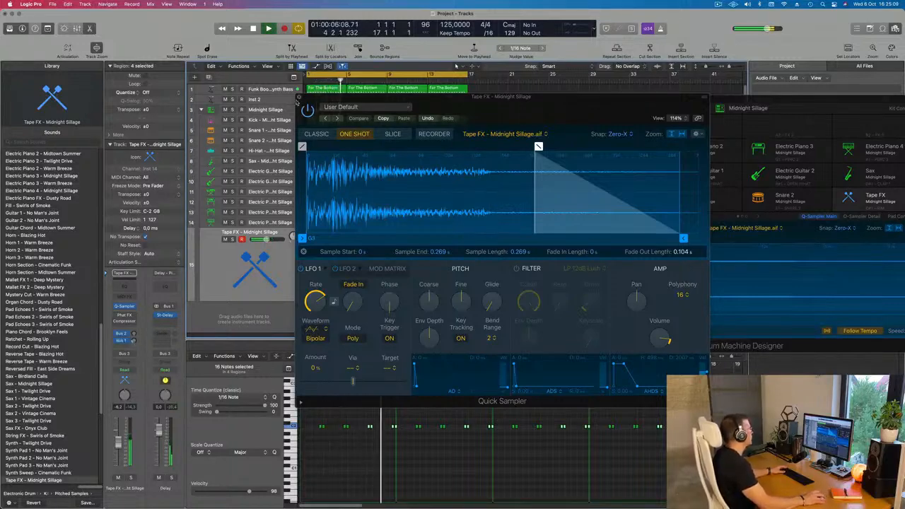
{"action": "left_click", "coordinate": [298, 98]}
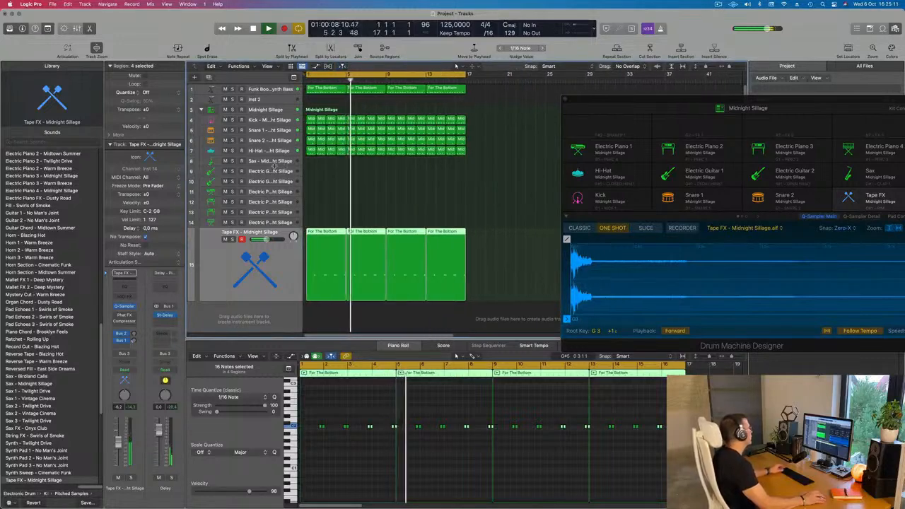
Select the Electric Piano 4 track, restart playback and move the Drum Machine Designer window clear of the Musical Typing keyboard.
{"action": "left_click", "coordinate": [276, 222]}
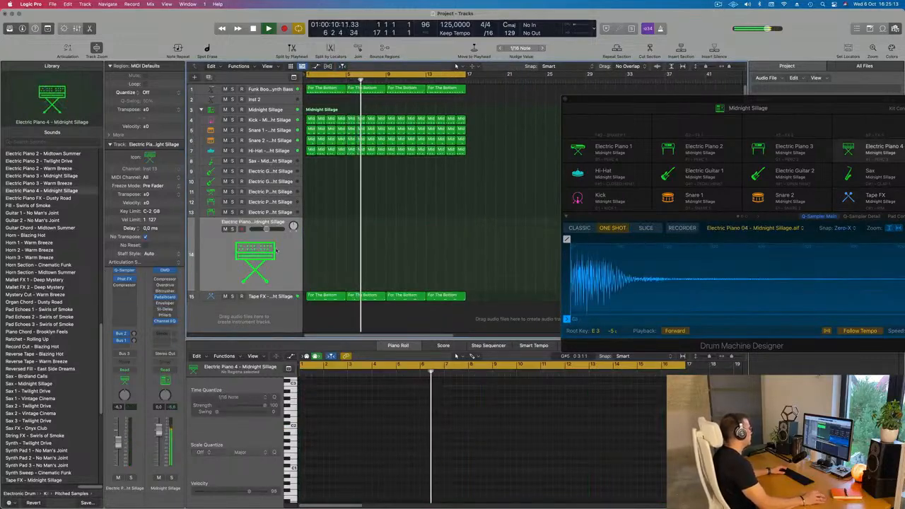
{"action": "key", "text": "space"}
{"action": "key", "text": "space"}
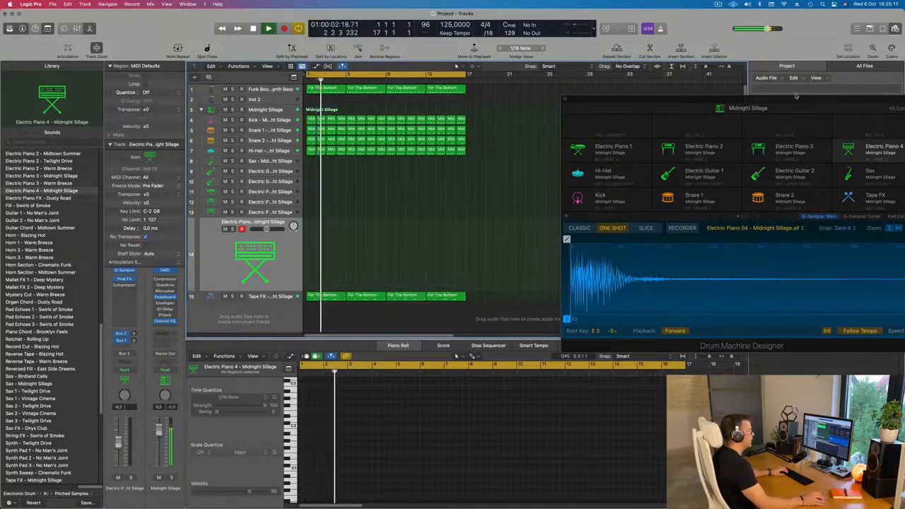
{"action": "left_click_drag", "start_coordinate": [797, 96], "coordinate": [626, 99]}
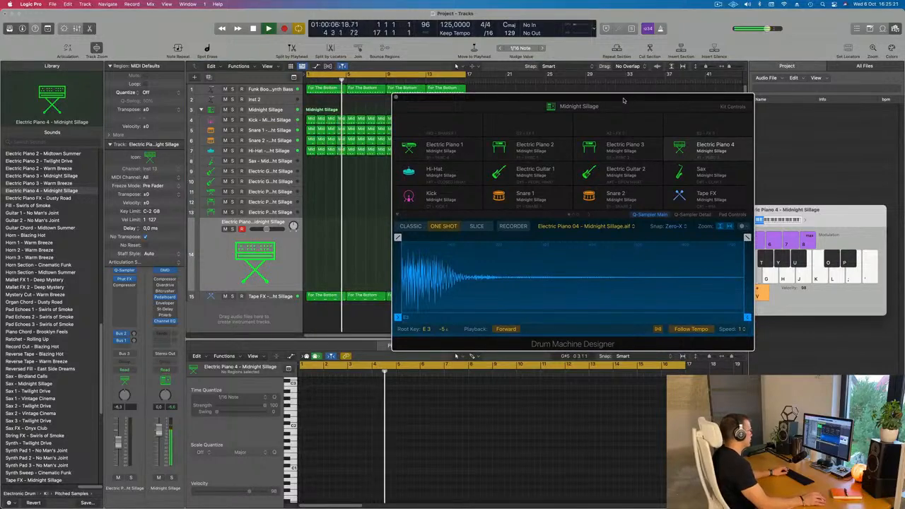
Restart playback from the beginning, reselect Electric Piano 4 and set the Musical Typing octave to C2 for auditioning notes.
{"action": "key", "text": "space"}
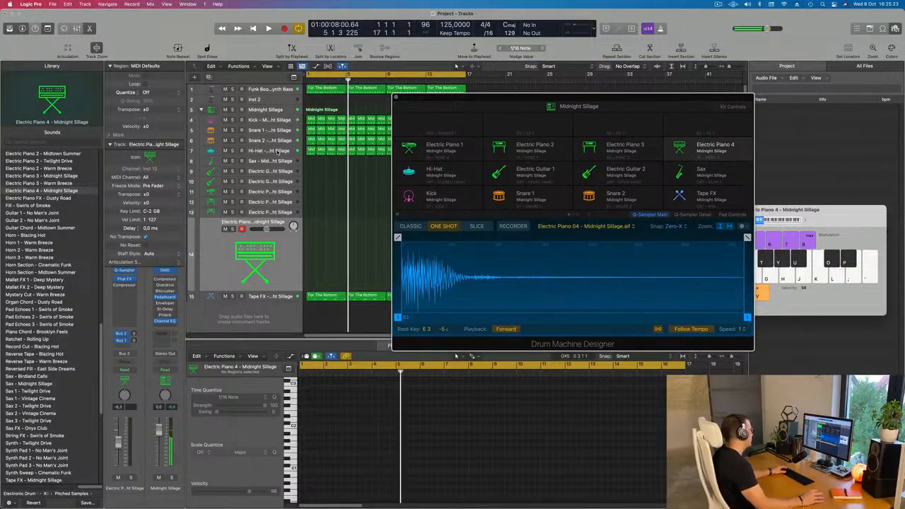
{"action": "left_click", "coordinate": [278, 152]}
{"action": "key", "text": "Return"}
{"action": "key", "text": "space"}
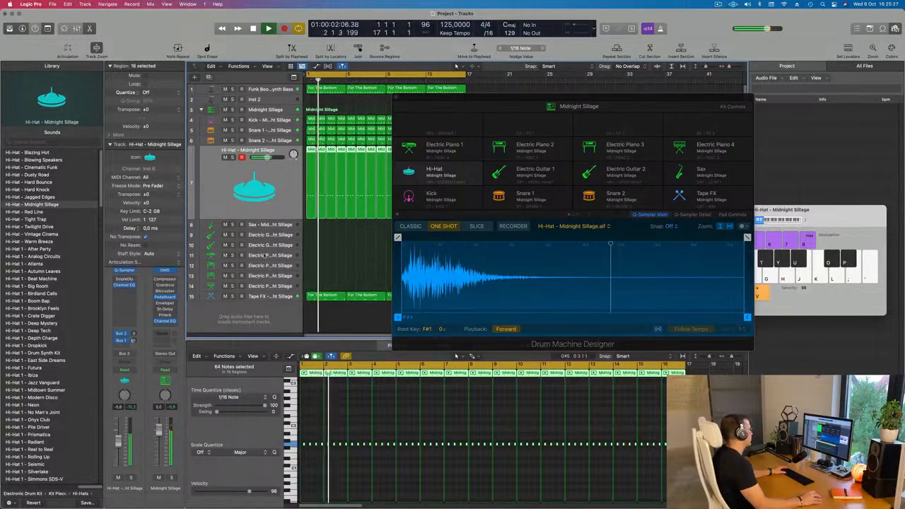
{"action": "left_click", "coordinate": [717, 149]}
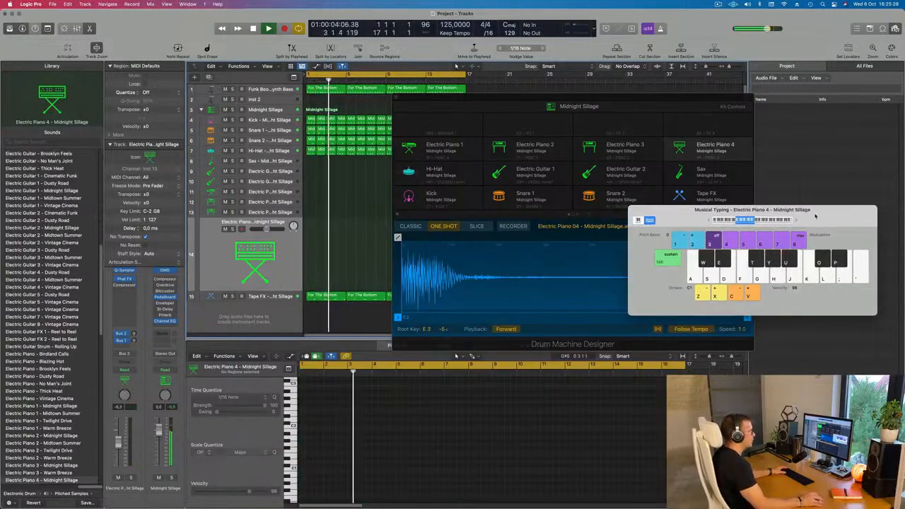
{"action": "left_click", "coordinate": [797, 222]}
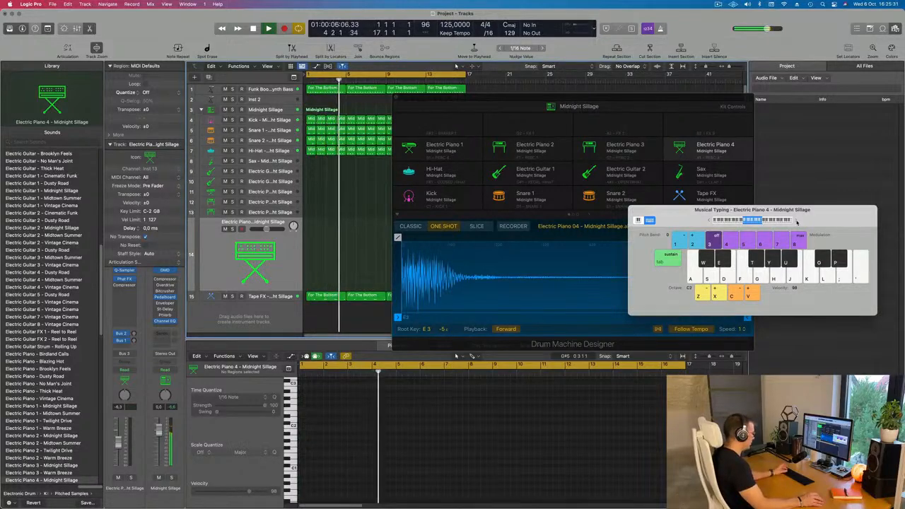
{"action": "left_click_drag", "start_coordinate": [797, 222], "coordinate": [781, 179]}
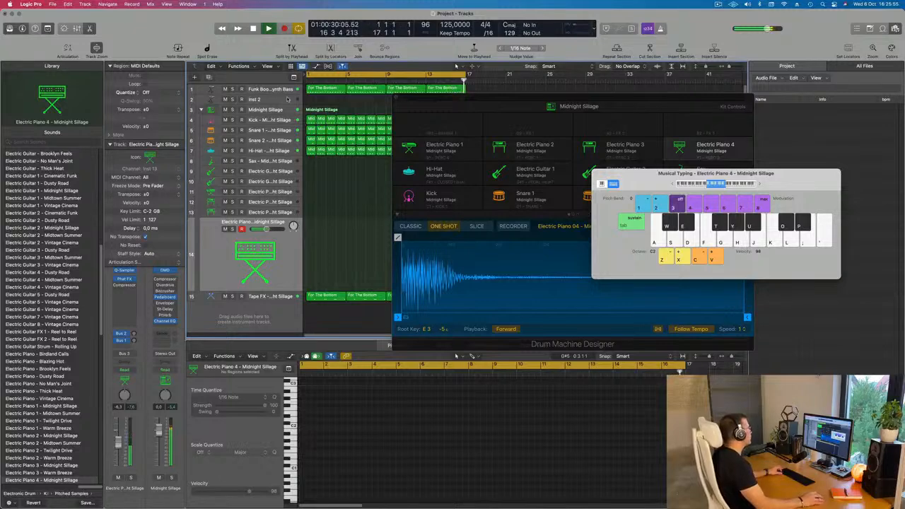
Copy the first bass region to the start of the Electric Piano 4 track and transpose all its notes up one octave.
{"action": "left_click_drag", "start_coordinate": [319, 90], "coordinate": [318, 248]}
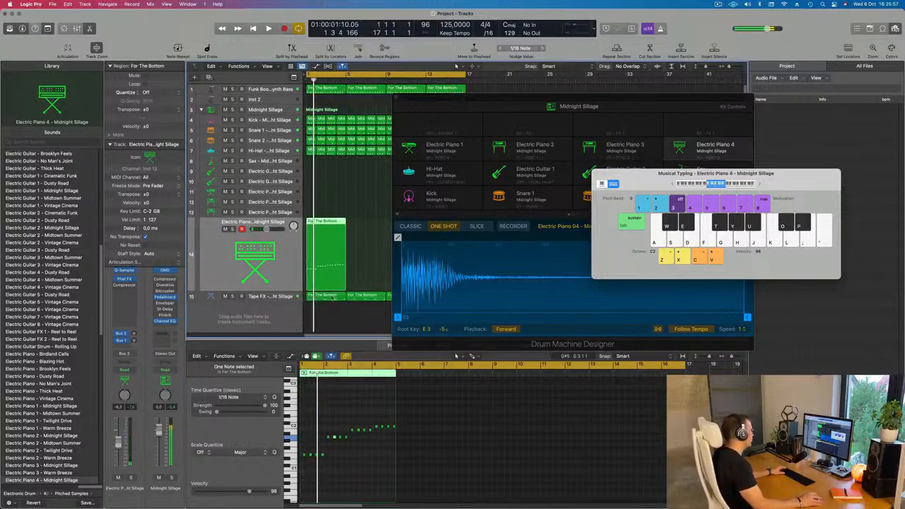
{"action": "key", "text": "space"}
{"action": "left_click", "coordinate": [353, 468]}
{"action": "key", "text": "super+a"}
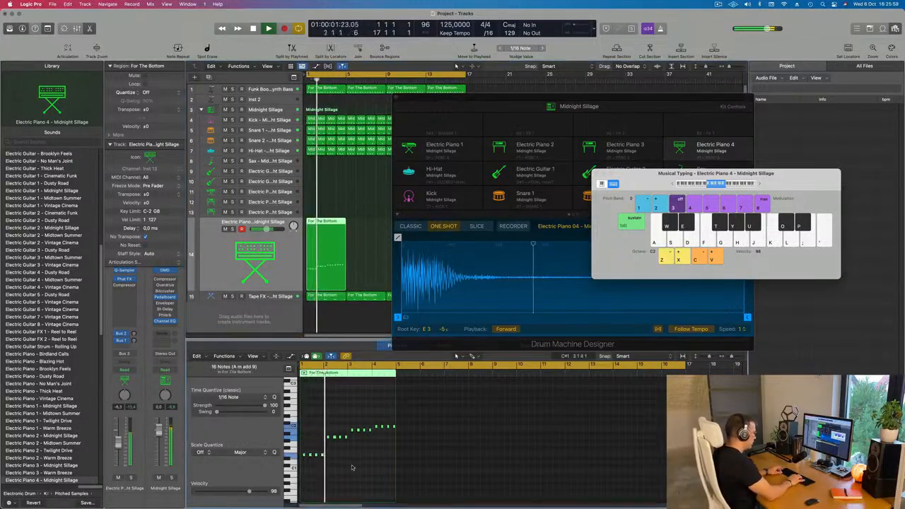
{"action": "key", "text": "alt+shift+Up"}
{"action": "key", "text": "alt+shift+Up"}
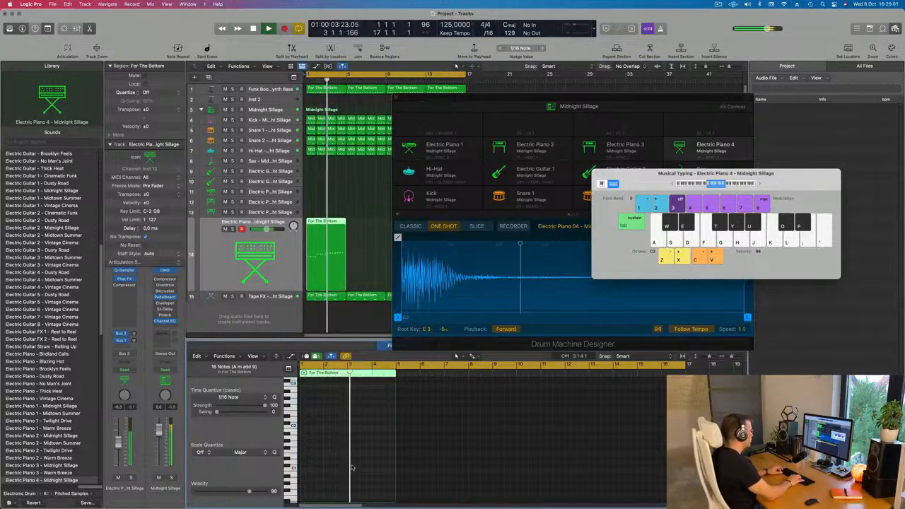
{"action": "key", "text": "alt+shift+Down"}
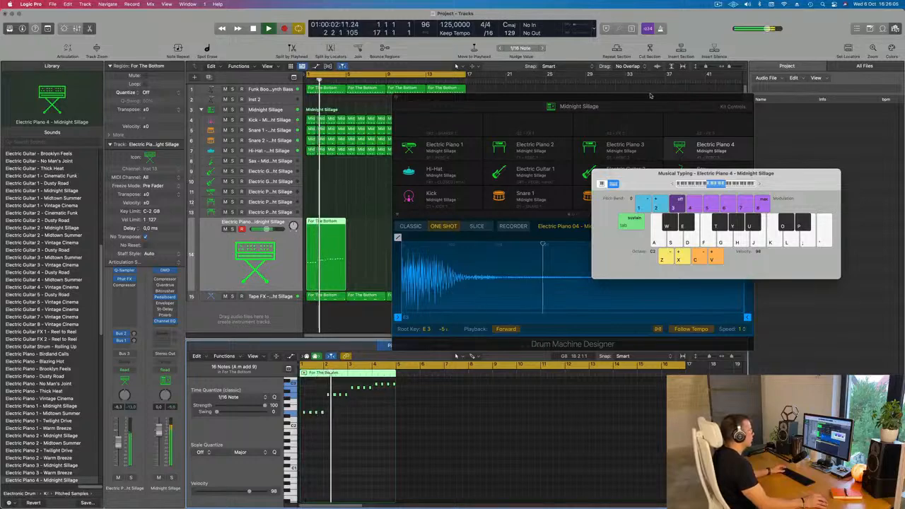
Move the floating windows clear of the arrangement and repeat the Electric Piano 4 region three times to fill 16 bars.
{"action": "left_click_drag", "start_coordinate": [651, 96], "coordinate": [761, 205]}
{"action": "left_click_drag", "start_coordinate": [707, 173], "coordinate": [633, 102]}
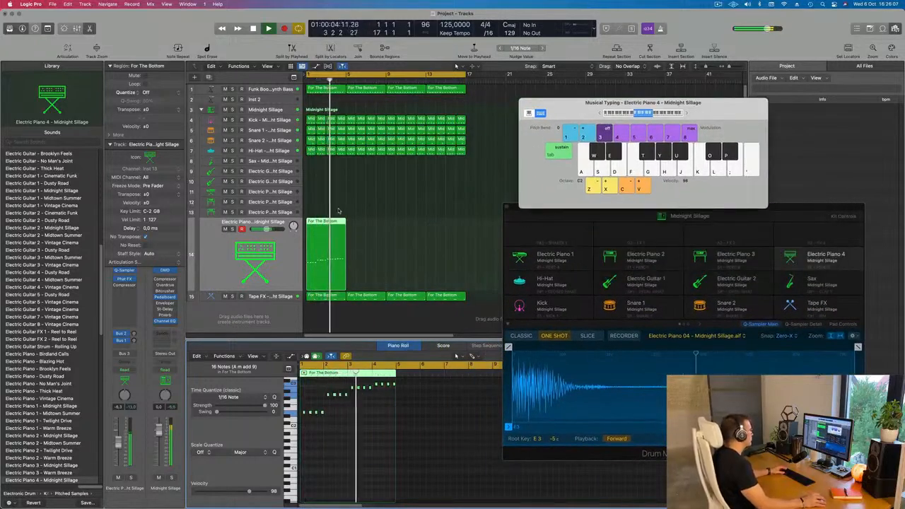
{"action": "key", "text": "super+r"}
{"action": "key", "text": "super+r"}
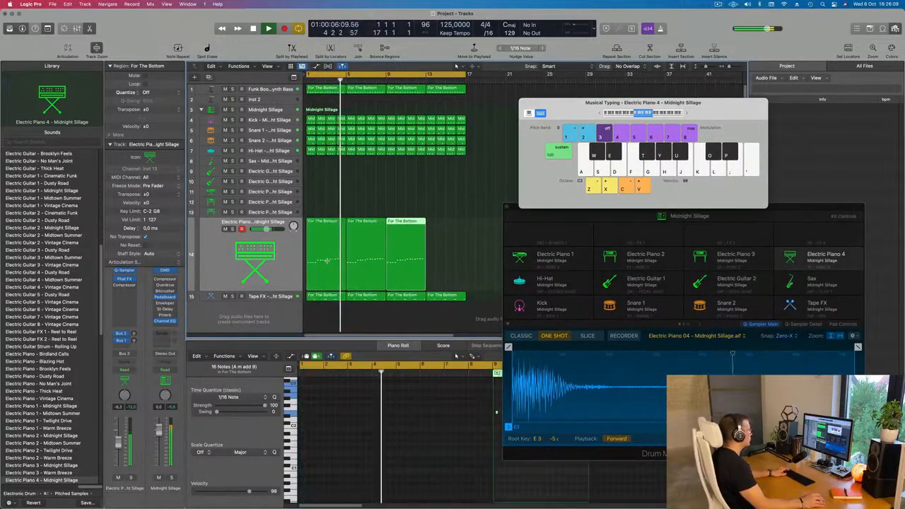
{"action": "key", "text": "super+r"}
{"action": "left_click", "coordinate": [325, 195]}
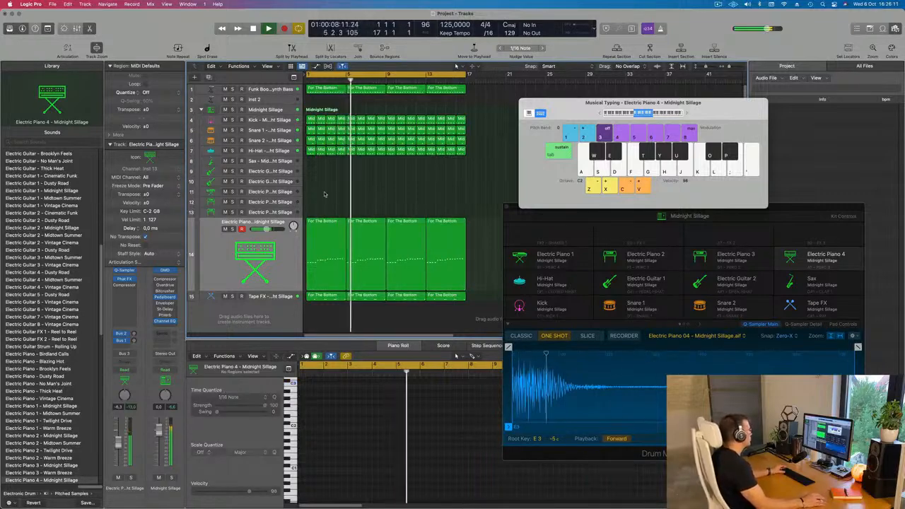
Replay the beat from the start and raise the Electric Piano 4 track's Bus 2 reverb and Bus 1 delay sends.
{"action": "left_click", "coordinate": [280, 249]}
{"action": "key", "text": "Return"}
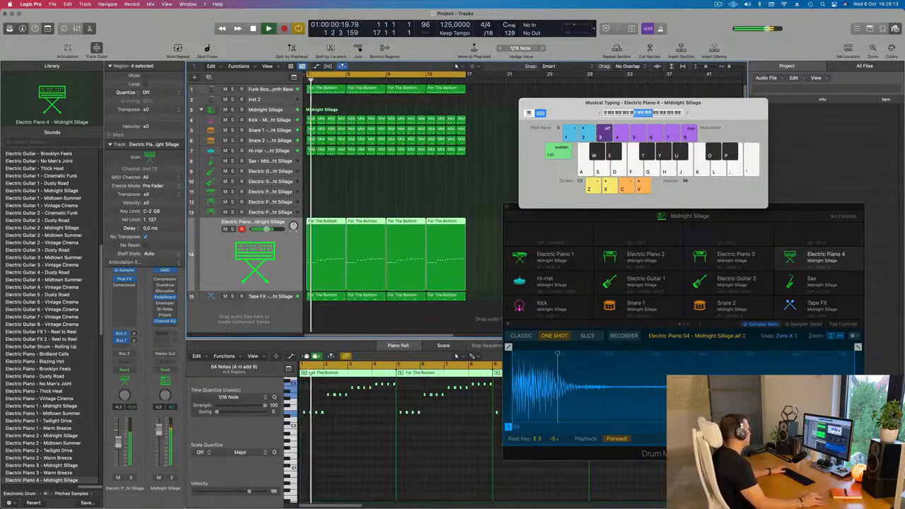
{"action": "left_click_drag", "start_coordinate": [134, 334], "coordinate": [133, 333]}
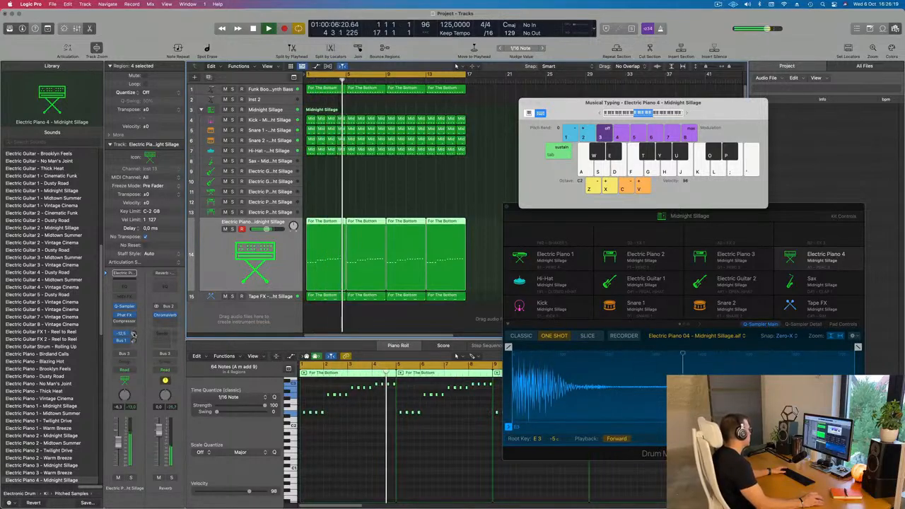
{"action": "left_click_drag", "start_coordinate": [134, 335], "coordinate": [136, 336]}
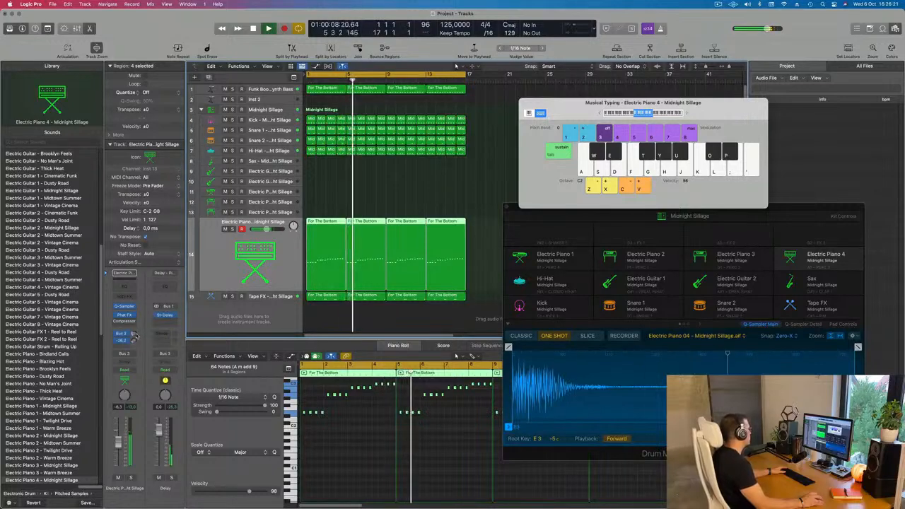
{"action": "left_click", "coordinate": [419, 193]}
Audition notes on the Electric Piano 3 track while raising its reverb and delay sends and lowering its volume.
{"action": "key", "text": "Up"}
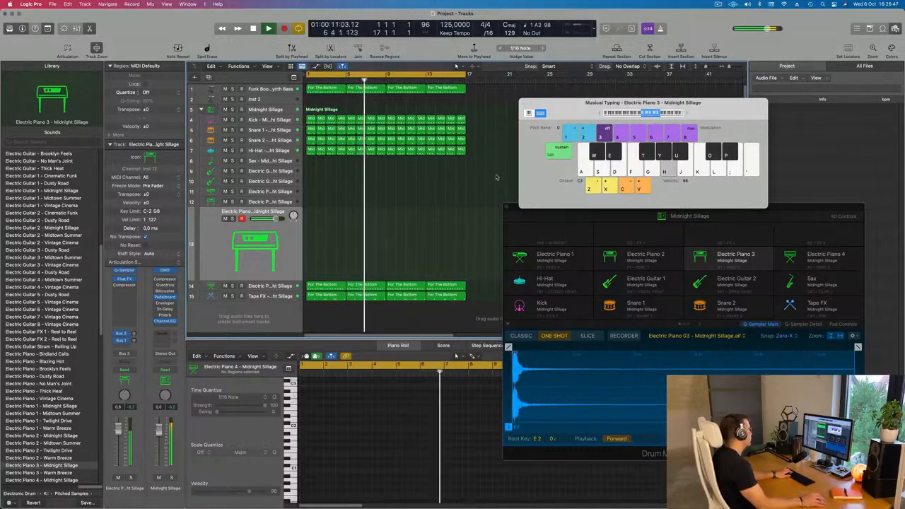
{"action": "left_click", "coordinate": [134, 341]}
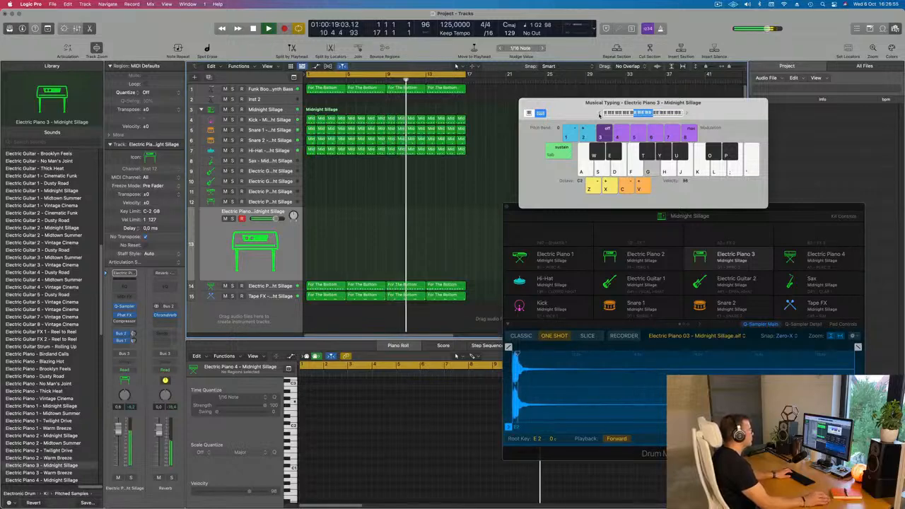
{"action": "key", "text": "h"}
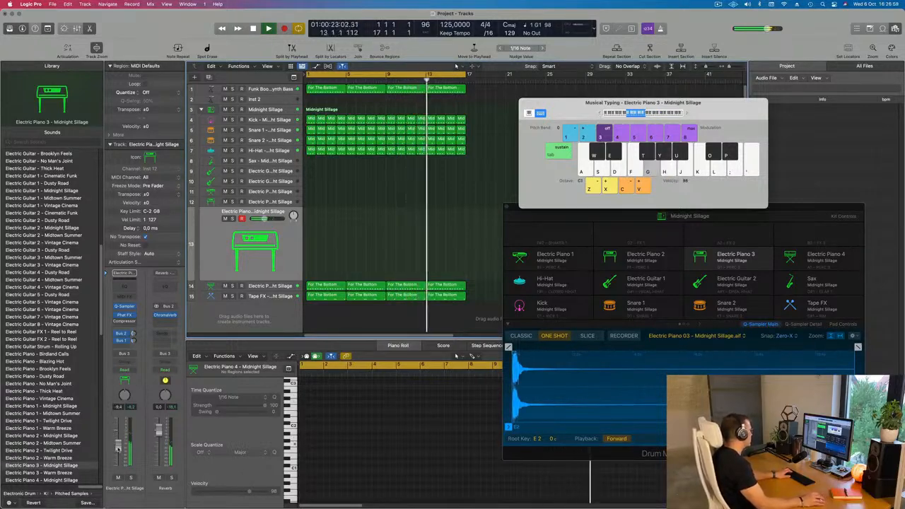
{"action": "key", "text": "h"}
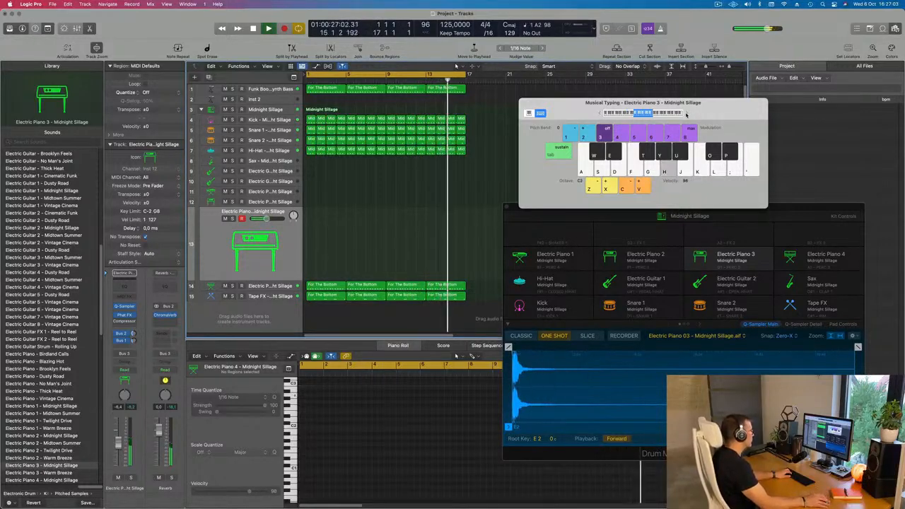
{"action": "key", "text": "l"}
{"action": "key", "text": "k"}
{"action": "key", "text": "j"}
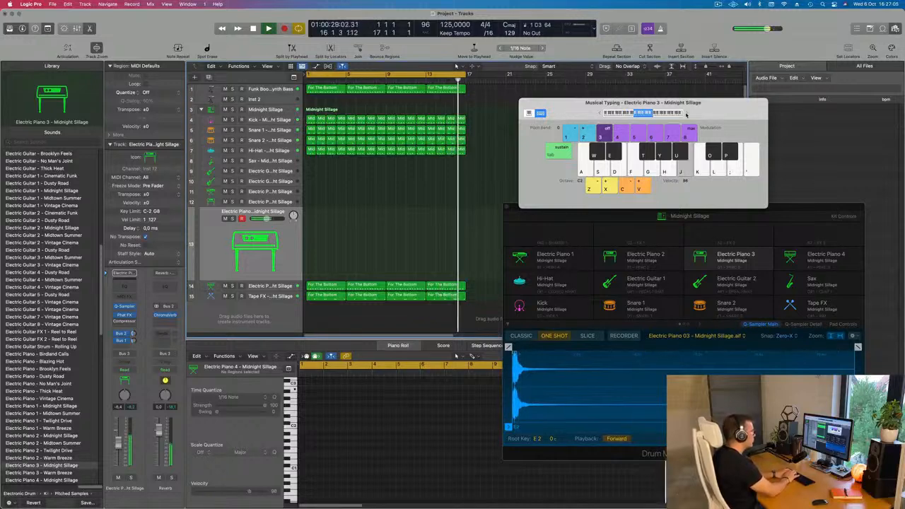
{"action": "key", "text": "semicolon"}
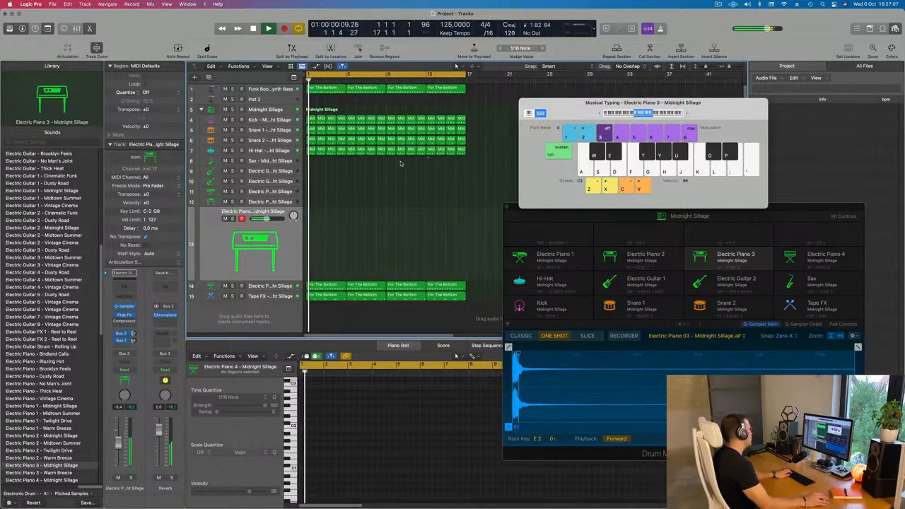
Audition G, A and B notes on the Electric Piano 2 track in octaves C2 and C3, raising its Bus 2 reverb send.
{"action": "left_click", "coordinate": [246, 202]}
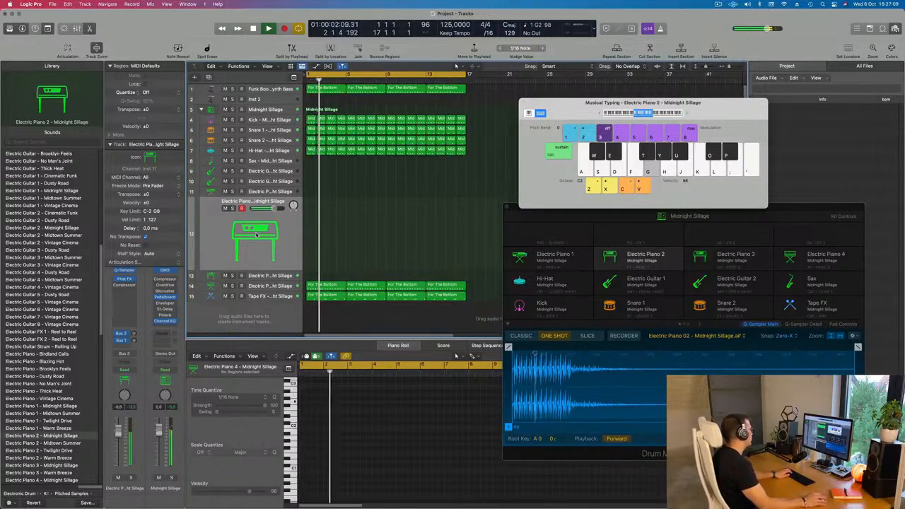
{"action": "key", "text": "g"}
{"action": "key", "text": "h"}
{"action": "key", "text": "g"}
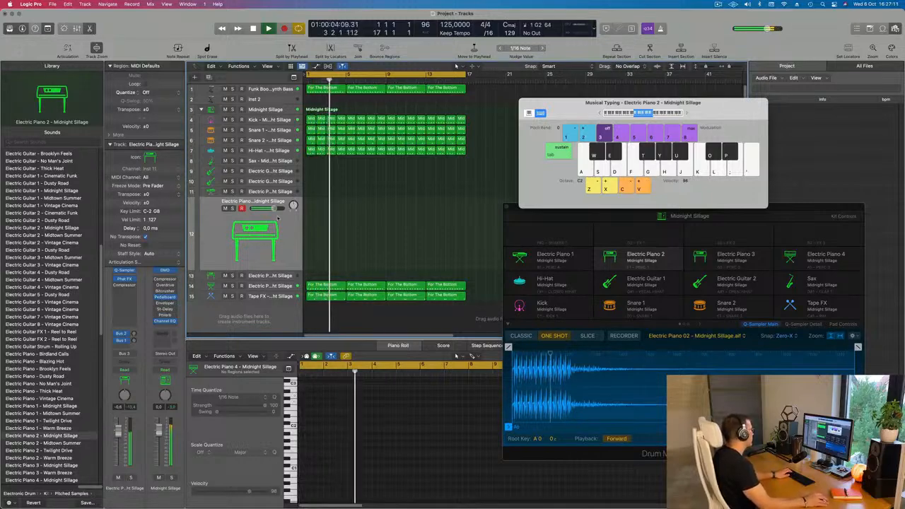
{"action": "left_click_drag", "start_coordinate": [135, 333], "coordinate": [134, 333]}
{"action": "key", "text": "g"}
{"action": "key", "text": "h"}
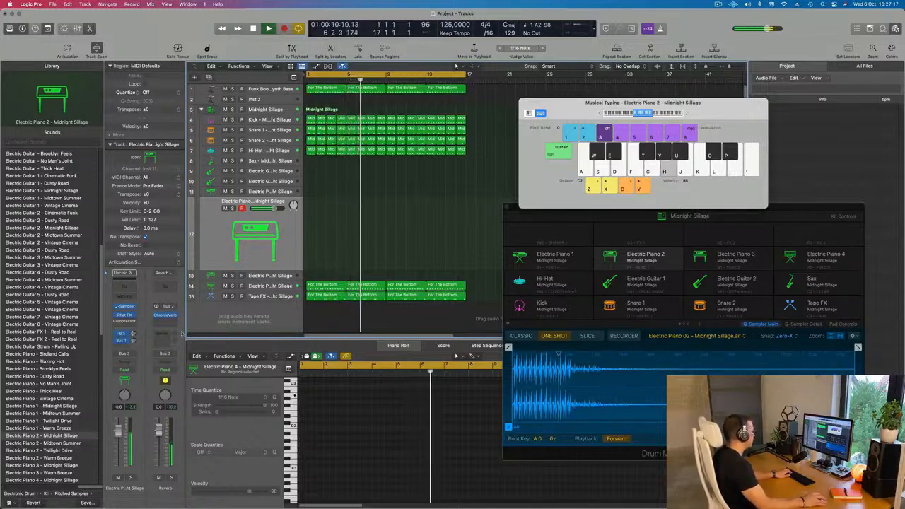
{"action": "key", "text": "g"}
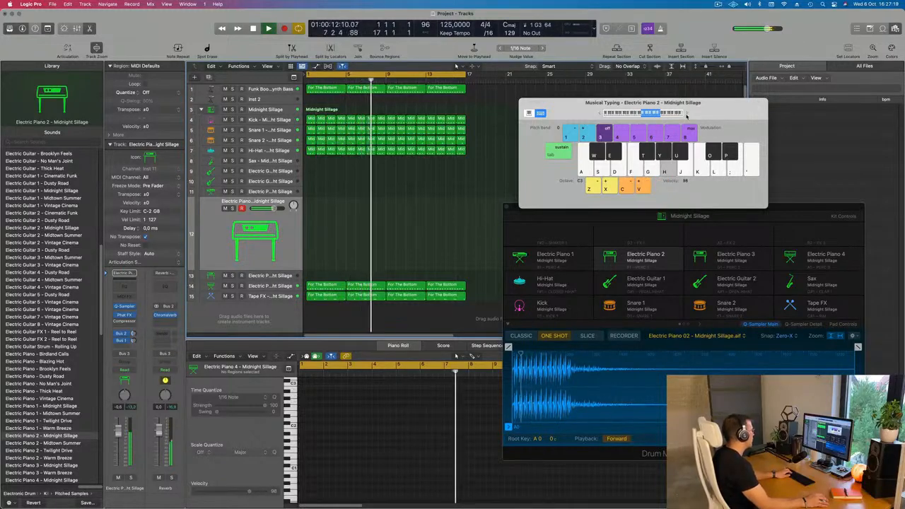
{"action": "key", "text": "j"}
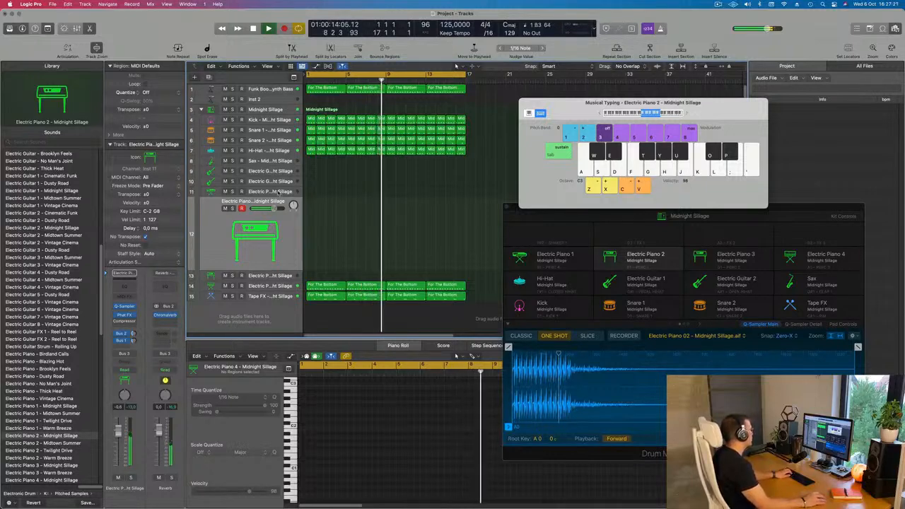
Audition G, A, F, E and D notes on the Electric Piano 1 track over the beat in octaves C3 and C2.
{"action": "left_click", "coordinate": [278, 193]}
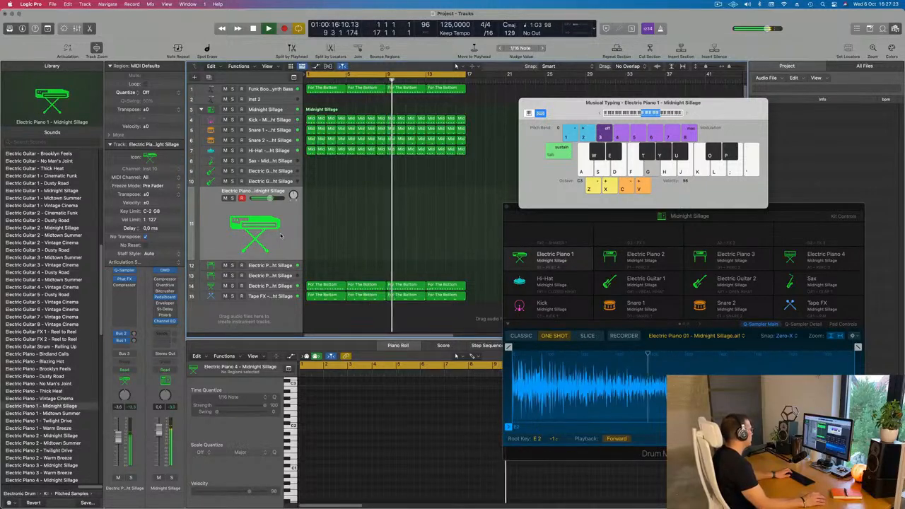
{"action": "key", "text": "g"}
{"action": "key", "text": "g"}
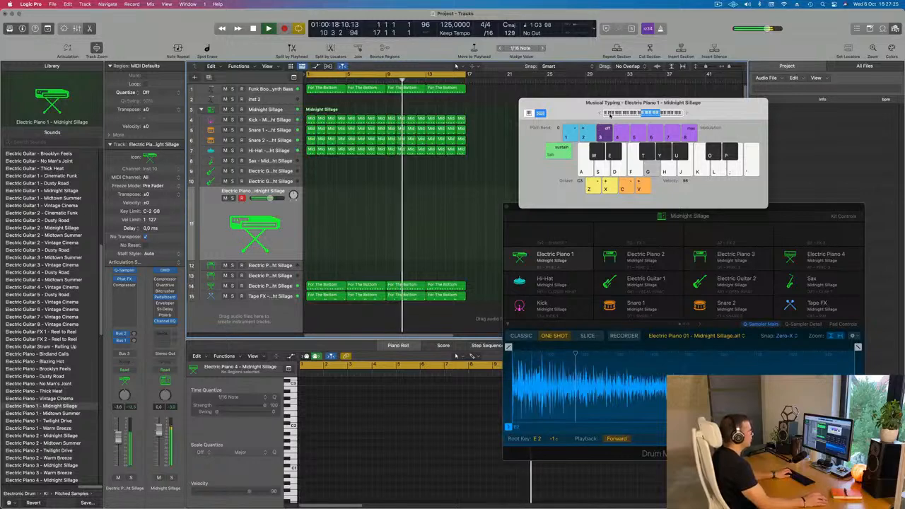
{"action": "key", "text": "h"}
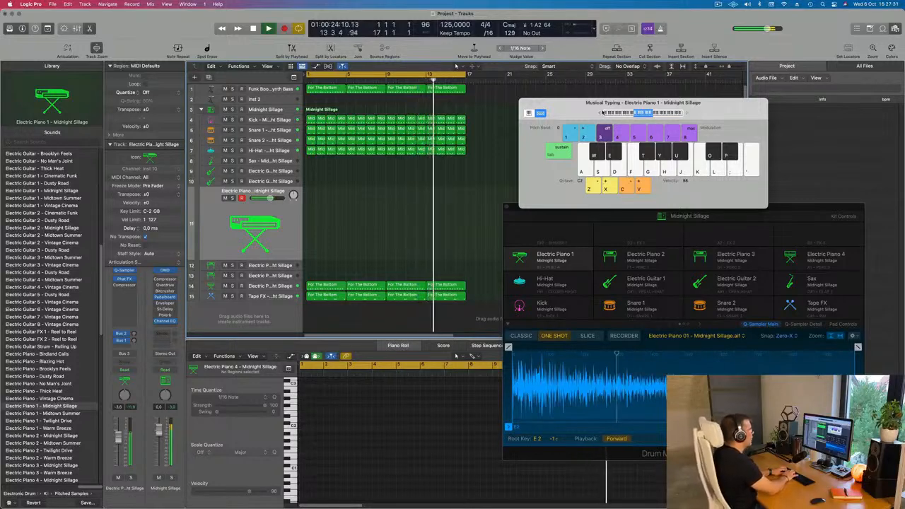
{"action": "key", "text": "f"}
{"action": "key", "text": "f"}
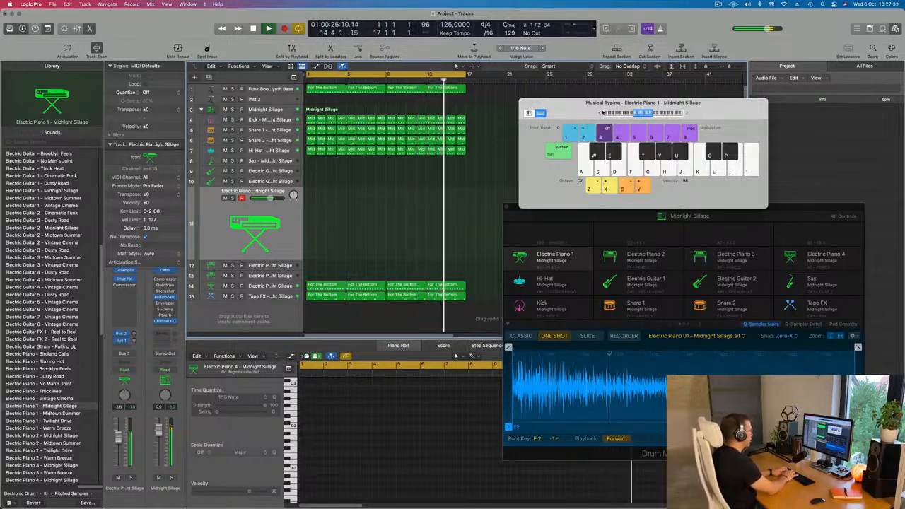
{"action": "key", "text": "f"}
{"action": "key", "text": "d"}
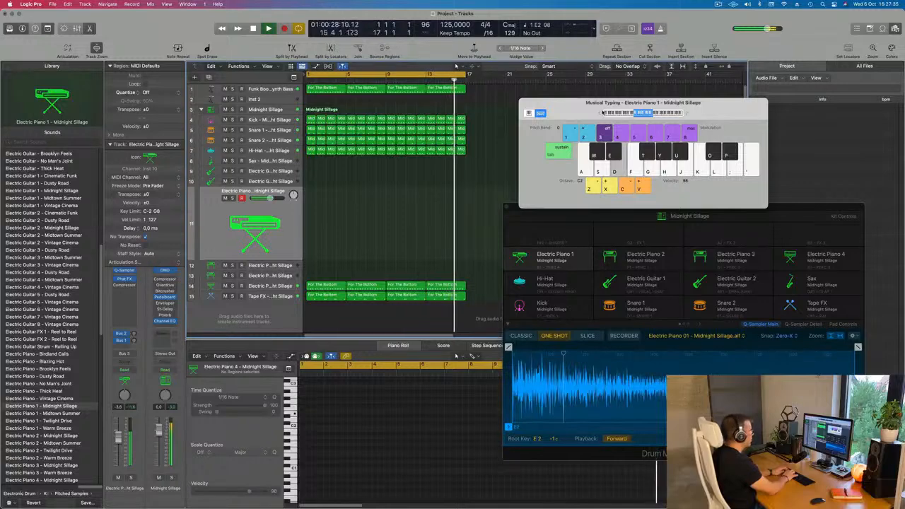
{"action": "key", "text": "g"}
{"action": "key", "text": "s"}
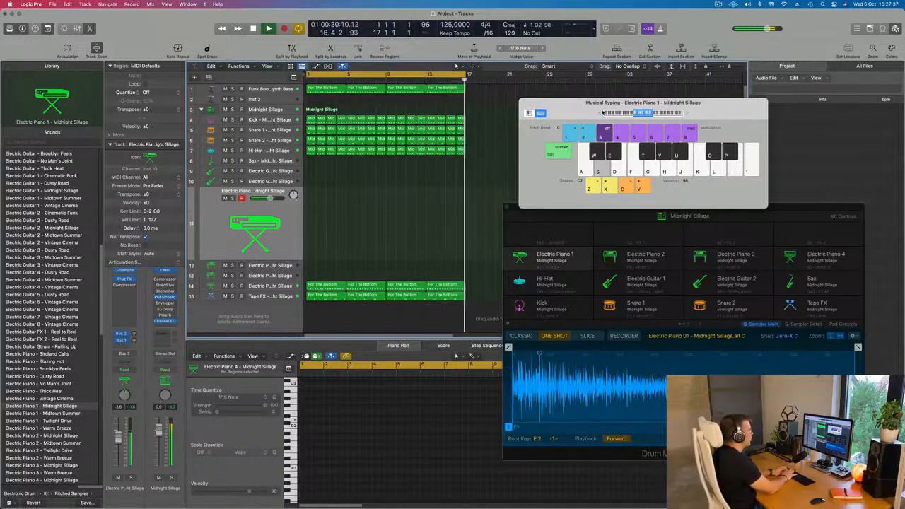
{"action": "key", "text": "d"}
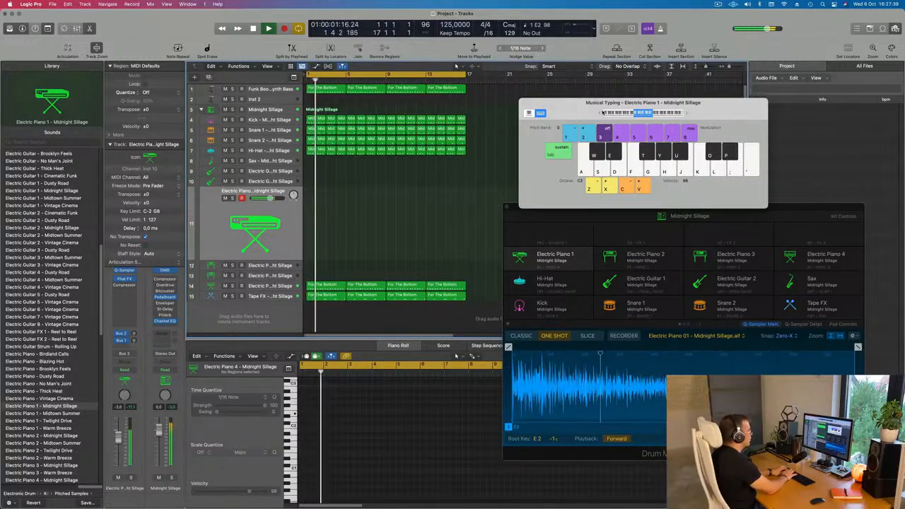
Adjust the Electric Piano 1 track's Bus 2 reverb send while auditioning B, E and A notes in octave C2.
{"action": "key", "text": "j"}
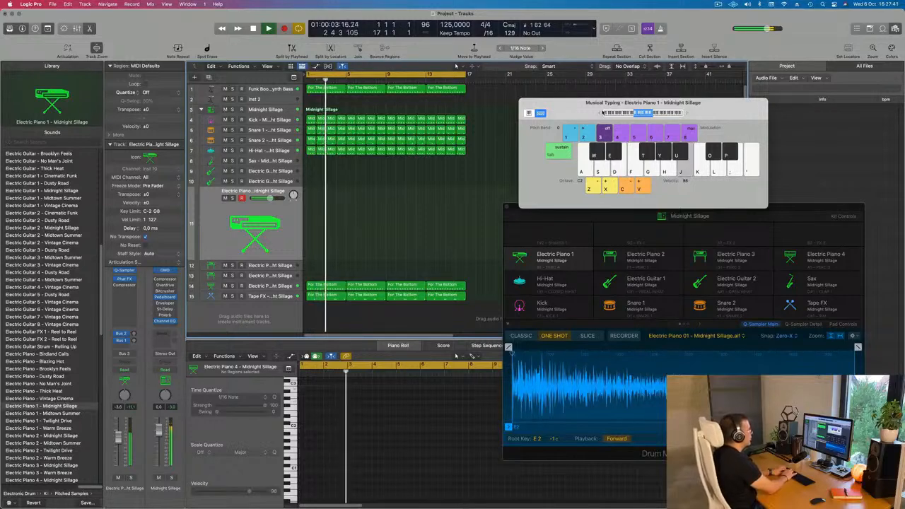
{"action": "key", "text": "j"}
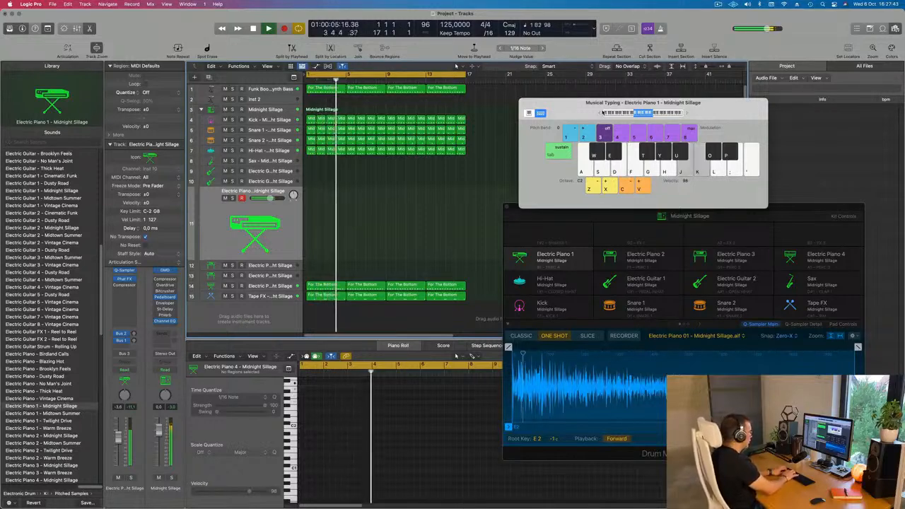
{"action": "key", "text": "d"}
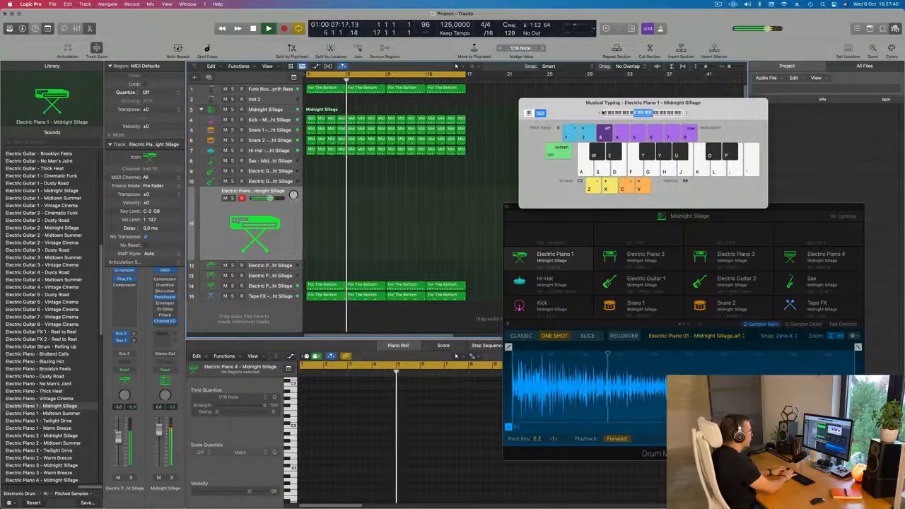
{"action": "key", "text": "j"}
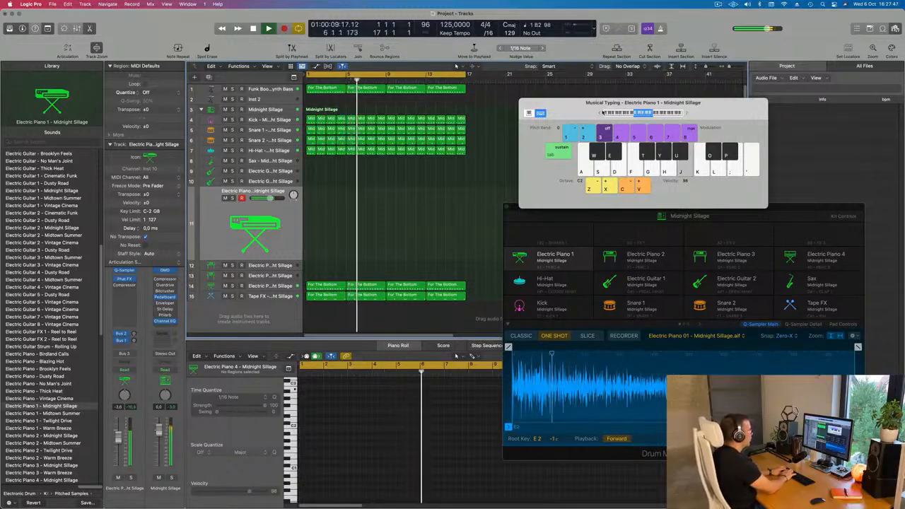
{"action": "key", "text": "j"}
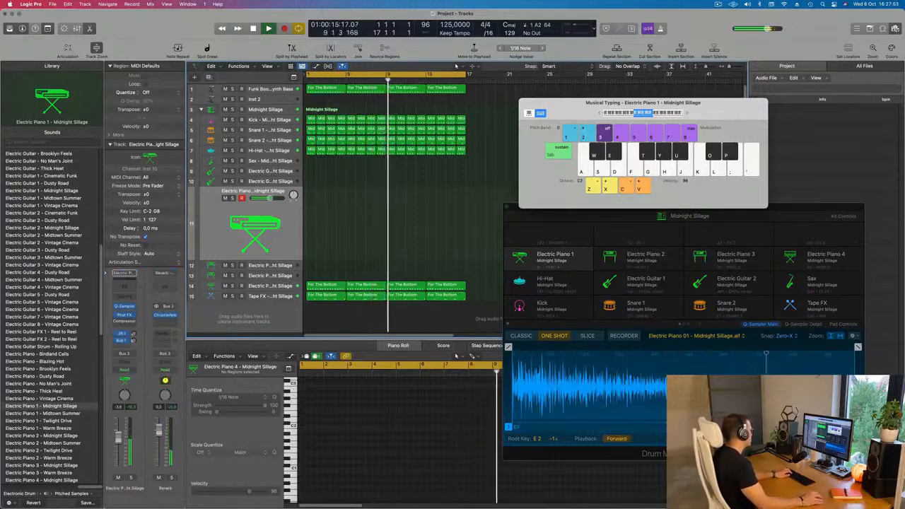
{"action": "key", "text": "h"}
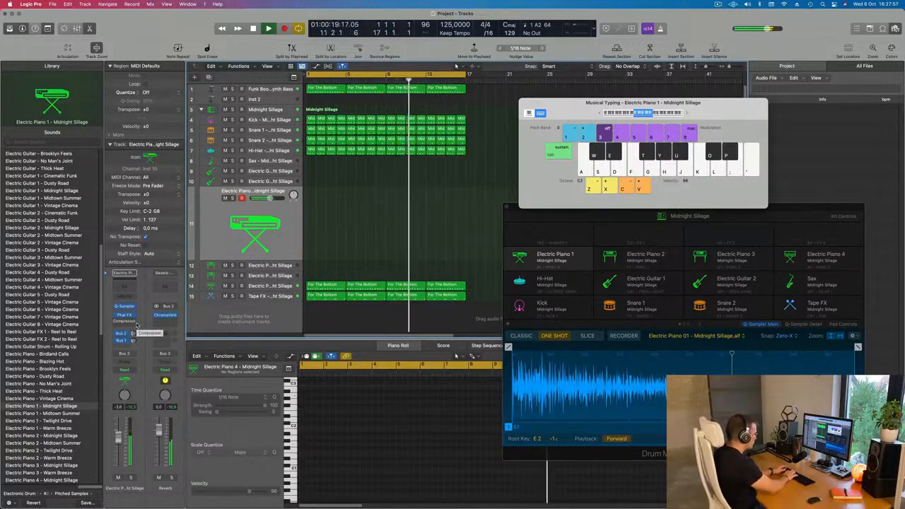
{"action": "key", "text": "h"}
{"action": "key", "text": "j"}
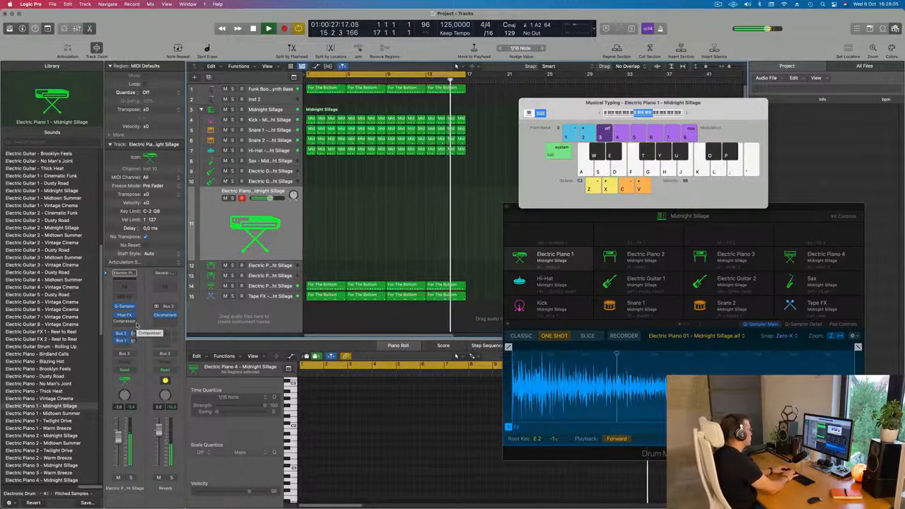
Record a rhythmic run of repeated A2 notes on the Electric Piano 1 track from bar 1.
{"action": "key", "text": "r"}
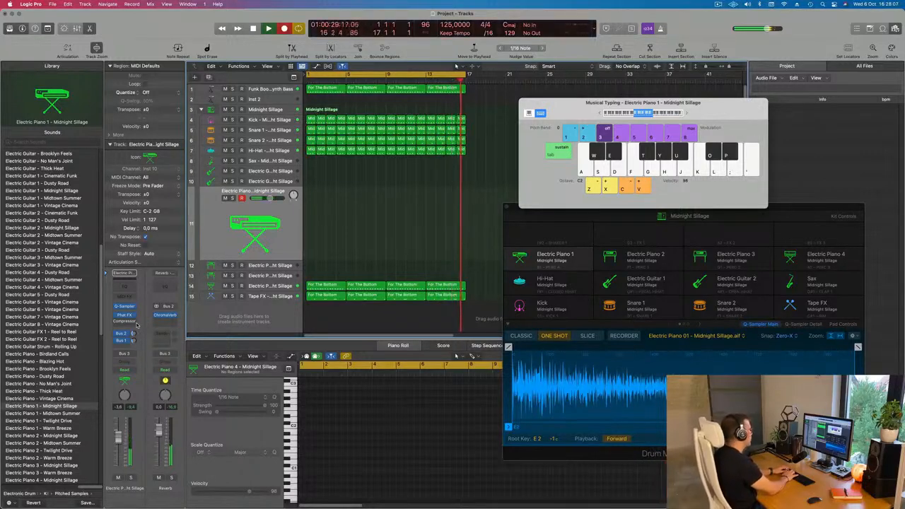
{"action": "key", "text": "h"}
{"action": "key", "text": "h"}
{"action": "key", "text": "h"}
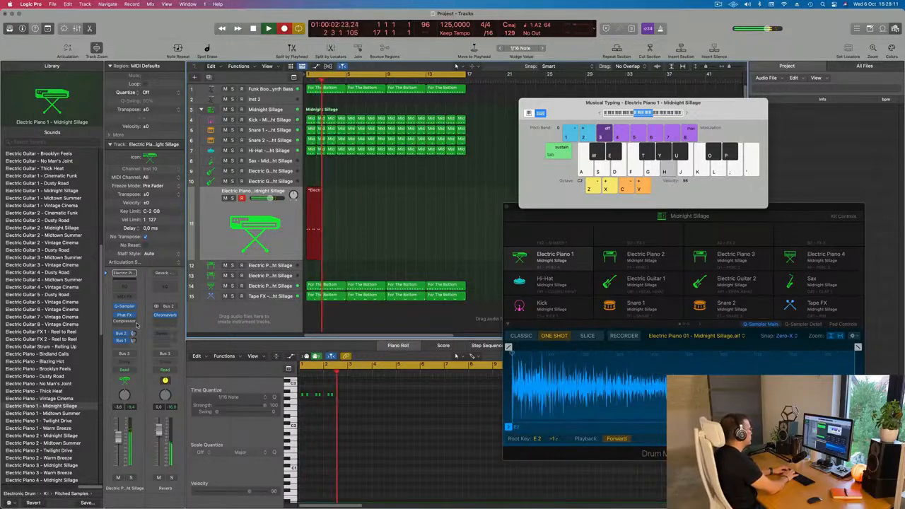
{"action": "key", "text": "r"}
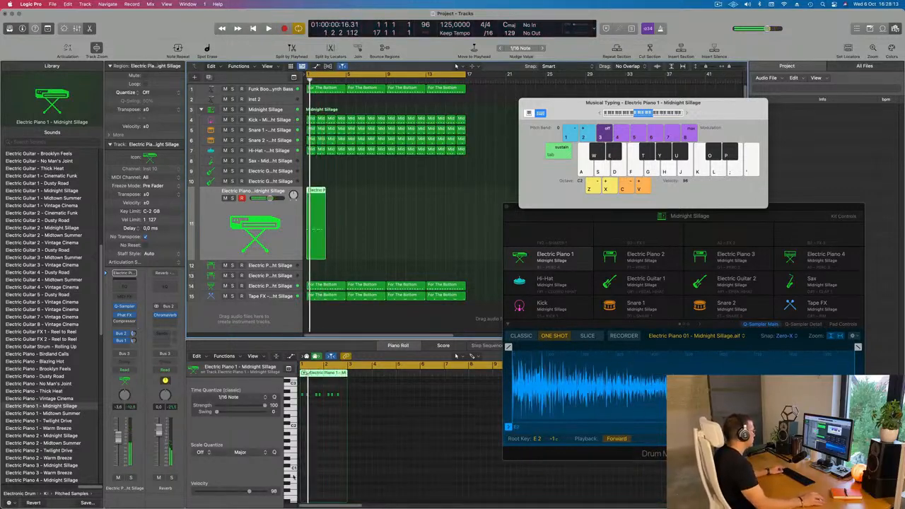
Play back the recorded Electric Piano 1 notes and shift the third note about a sixteenth earlier.
{"action": "left_click", "coordinate": [324, 446]}
{"action": "key", "text": "super+a"}
{"action": "key", "text": "space"}
{"action": "scroll", "coordinate": [323, 435], "scroll_direction": "up", "scroll_amount": 5}
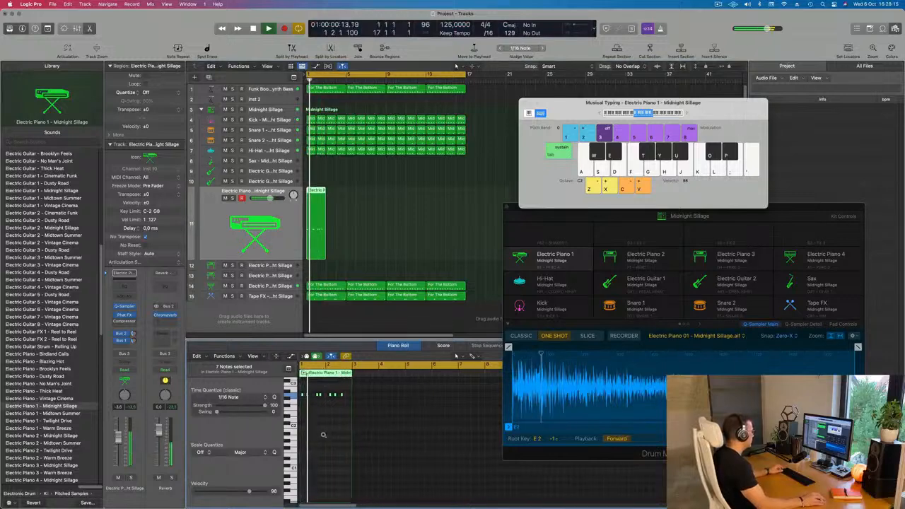
{"action": "scroll", "coordinate": [328, 435], "scroll_direction": "up", "scroll_amount": 4}
{"action": "key", "text": "space"}
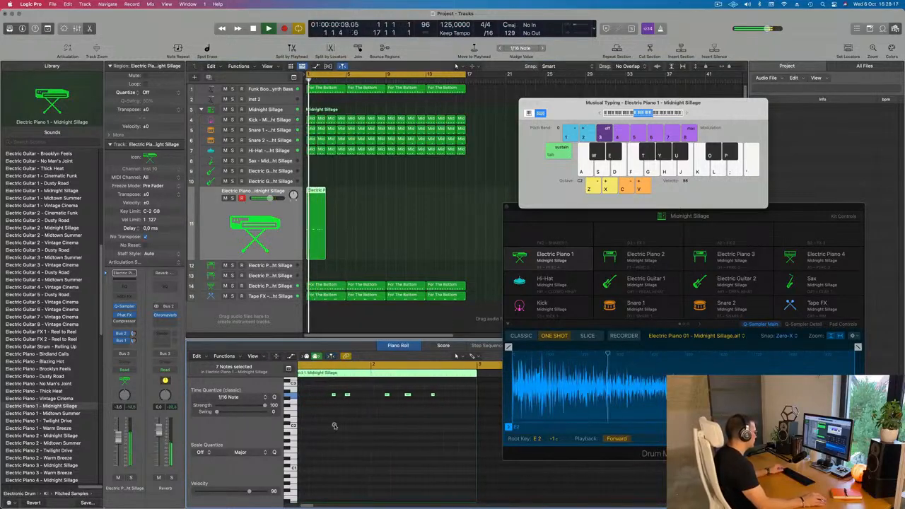
{"action": "scroll", "coordinate": [344, 426], "scroll_direction": "left", "scroll_amount": 3}
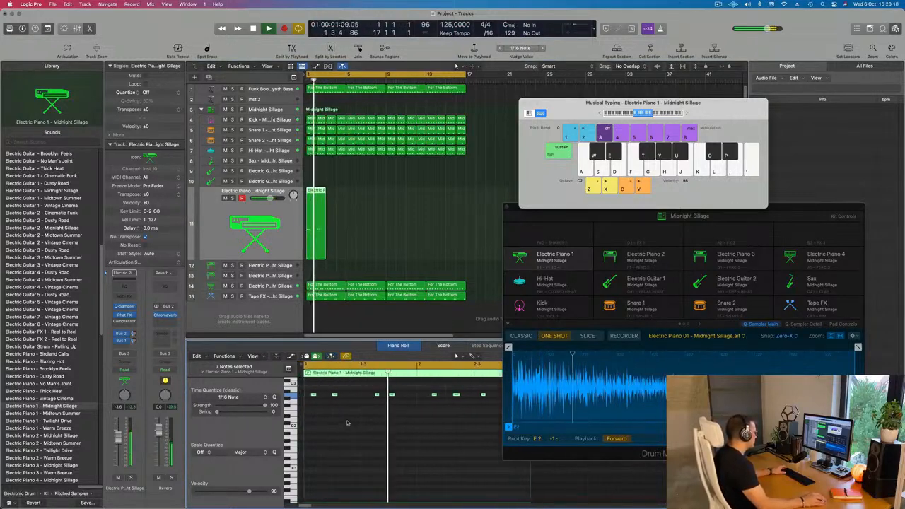
{"action": "left_click", "coordinate": [376, 394]}
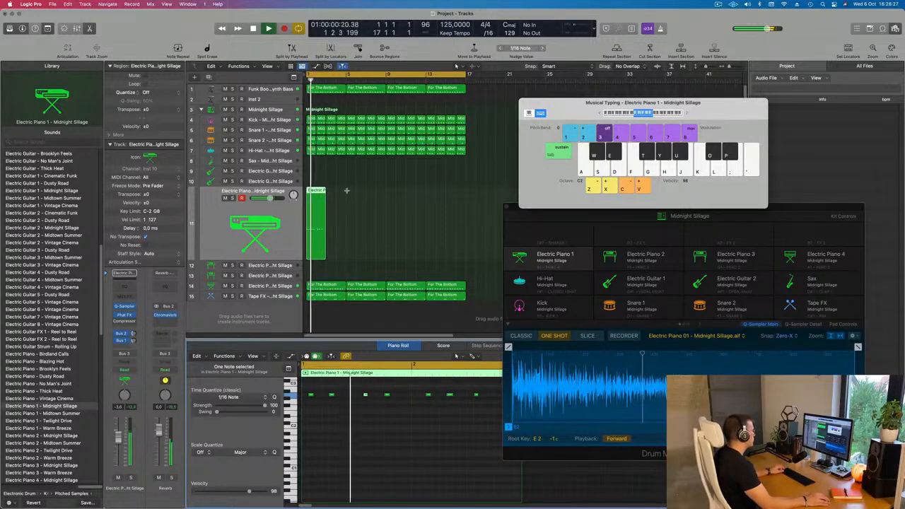
Stop playback, split the Electric Piano 1 region at bar 2 and delete its second half.
{"action": "scroll", "coordinate": [348, 191], "scroll_direction": "up", "scroll_amount": 4}
{"action": "key", "text": "space"}
{"action": "scroll", "coordinate": [358, 203], "scroll_direction": "right", "scroll_amount": 3}
{"action": "scroll", "coordinate": [357, 203], "scroll_direction": "up", "scroll_amount": 2}
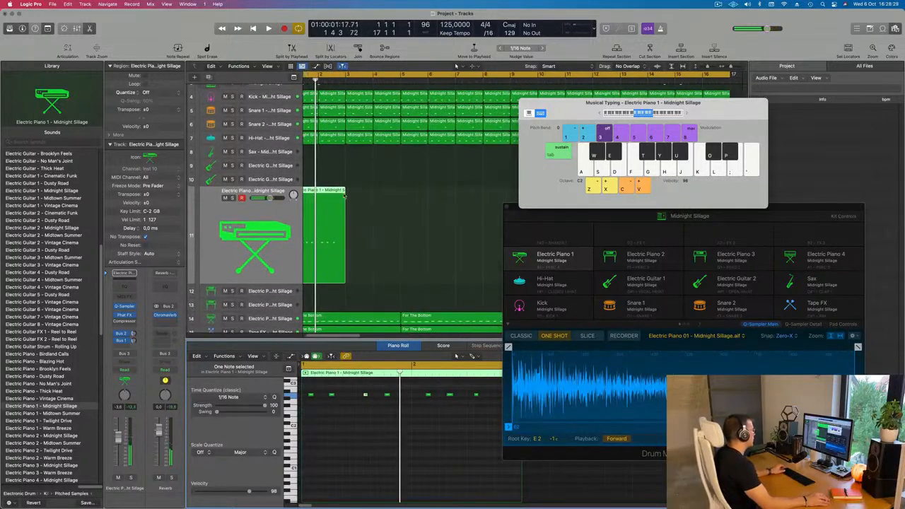
{"action": "double_click", "coordinate": [335, 191], "text": "super"}
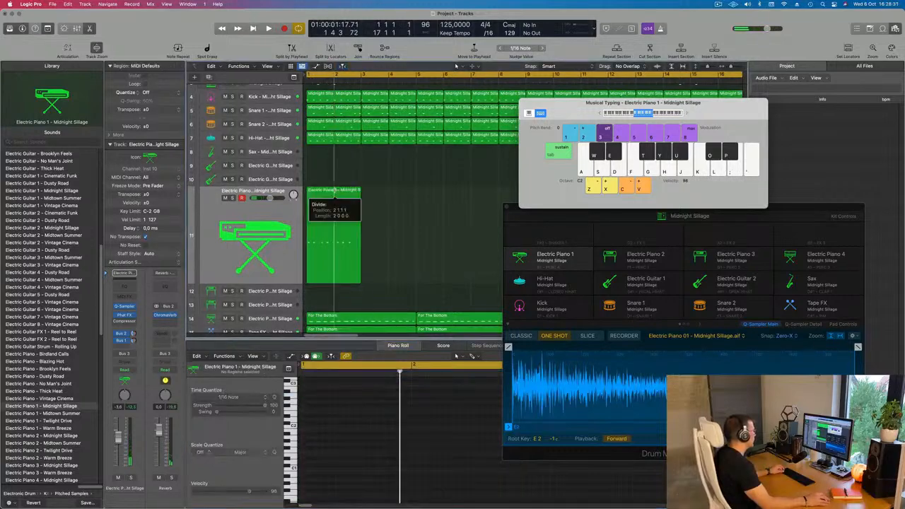
{"action": "left_click", "coordinate": [372, 193]}
{"action": "left_click", "coordinate": [359, 207]}
{"action": "key", "text": "Delete"}
{"action": "scroll", "coordinate": [356, 206], "scroll_direction": "down", "scroll_amount": 2}
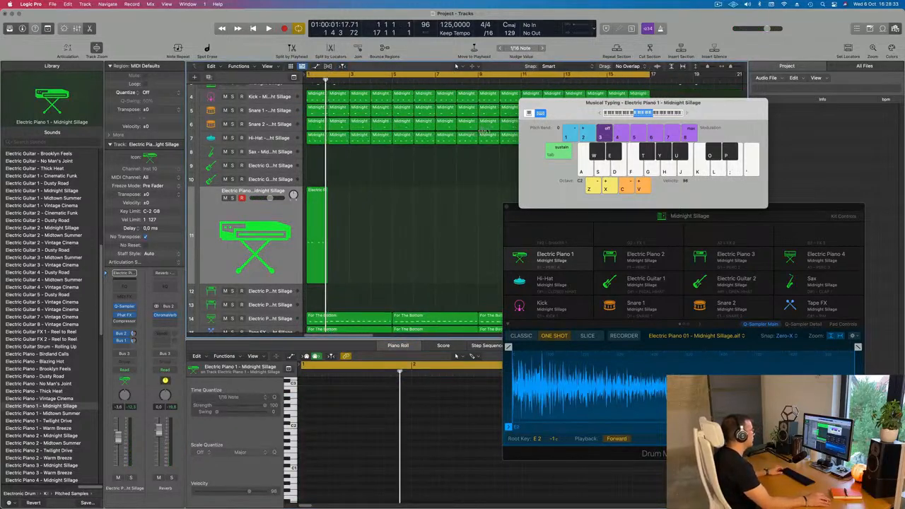
Repeat the one-bar Electric Piano 1 region to fill 16 bars, moving the Musical Typing window clear of the arrangement.
{"action": "left_click", "coordinate": [322, 232]}
{"action": "key", "text": "super+r"}
{"action": "key", "text": "super+r"}
{"action": "key", "text": "super+r"}
{"action": "key", "text": "super+r"}
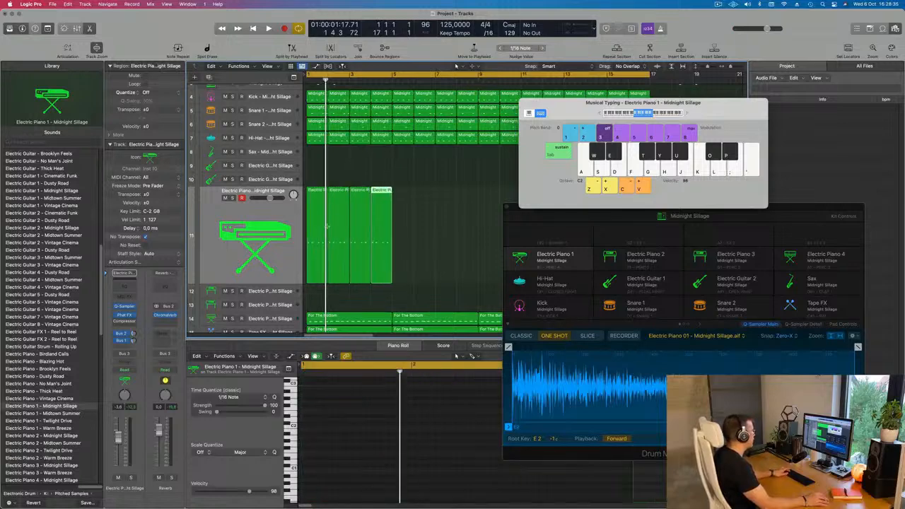
{"action": "left_click_drag", "start_coordinate": [543, 119], "coordinate": [762, 127]}
{"action": "key", "text": "super+r"}
{"action": "key", "text": "super+r"}
{"action": "key", "text": "super+r"}
{"action": "key", "text": "super+r"}
{"action": "key", "text": "super+r"}
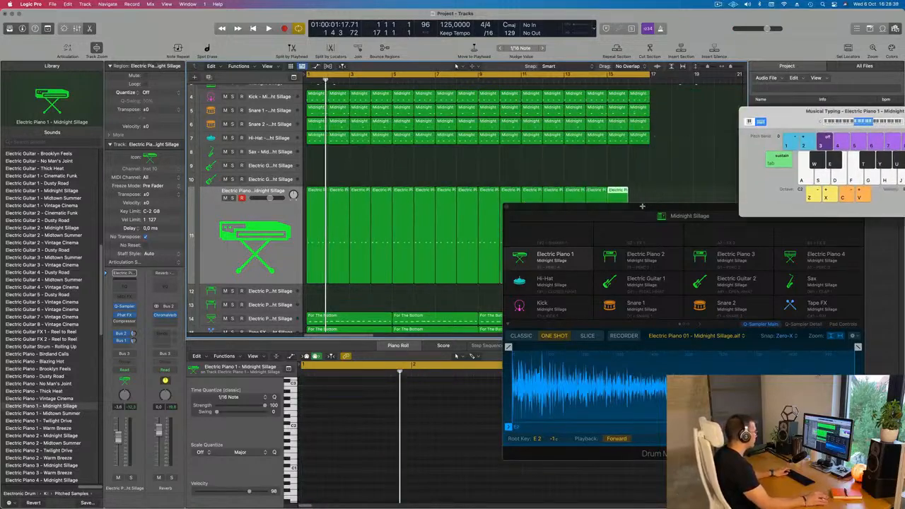
Replay the beat with the repeated Electric Piano 1 part and reposition the Drum Machine Designer window.
{"action": "left_click_drag", "start_coordinate": [643, 206], "coordinate": [462, 129]}
{"action": "key", "text": "space"}
{"action": "left_click", "coordinate": [517, 244]}
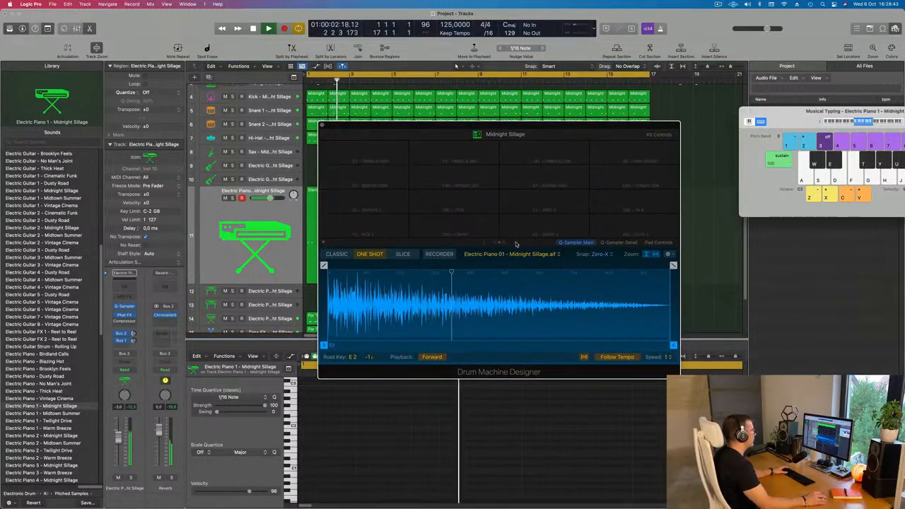
{"action": "left_click", "coordinate": [486, 244]}
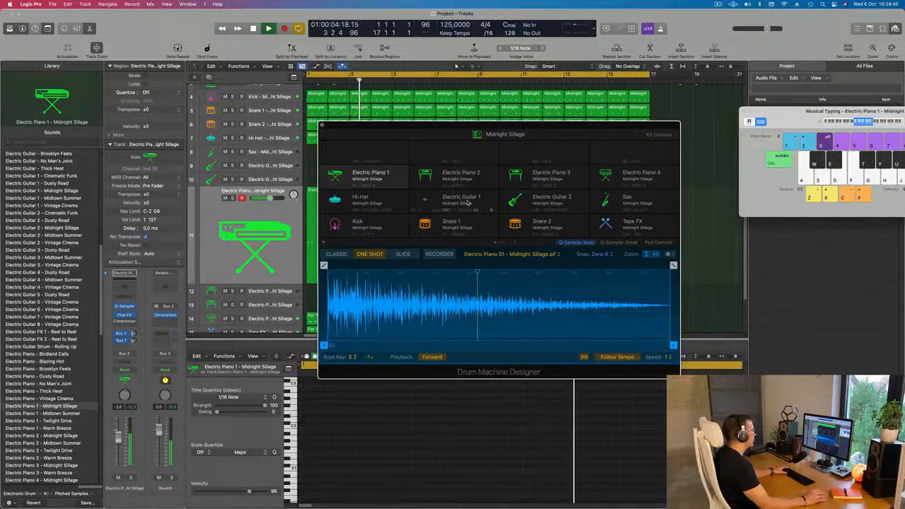
{"action": "left_click_drag", "start_coordinate": [558, 125], "coordinate": [677, 146]}
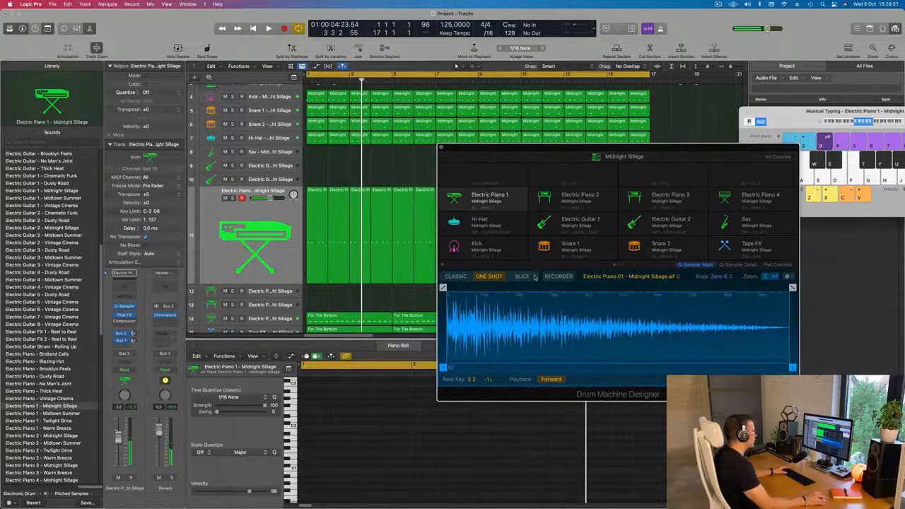
{"action": "key", "text": "space"}
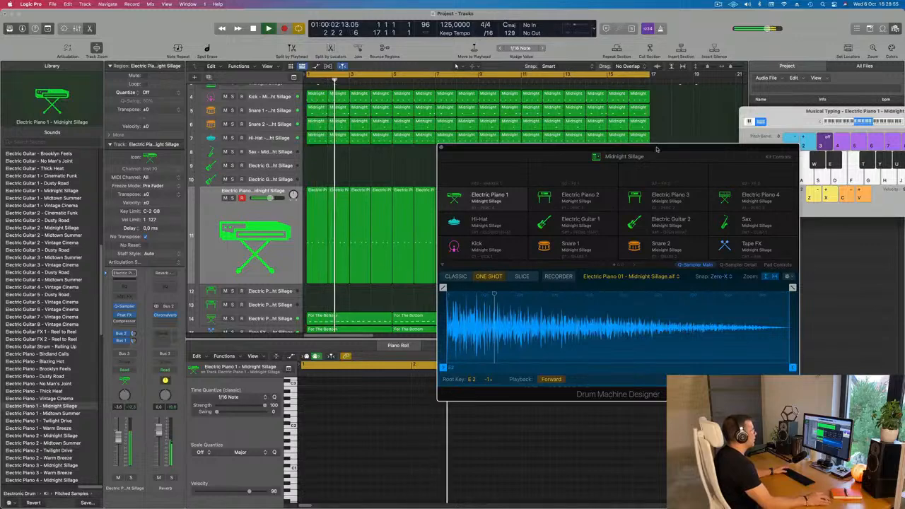
{"action": "left_click_drag", "start_coordinate": [657, 148], "coordinate": [625, 129]}
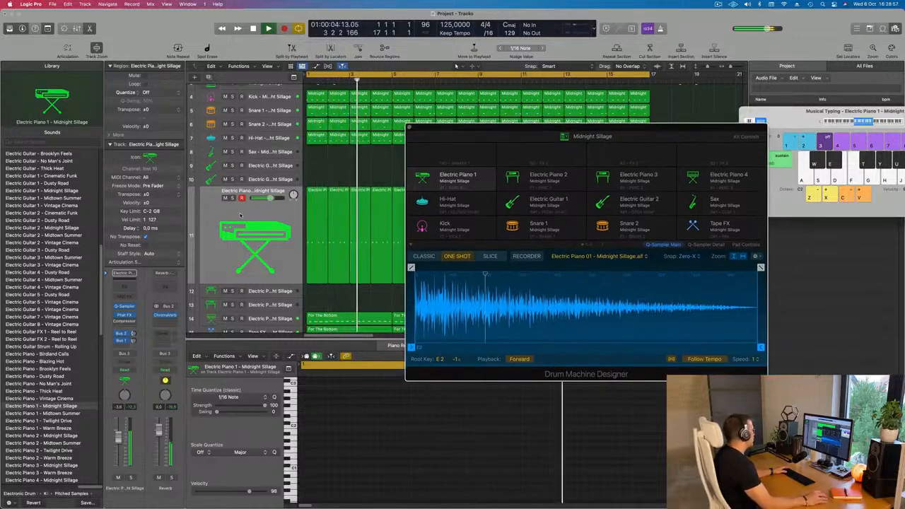
Open Electric Piano 1's Quick Sampler, enable its LP 12dB Lush filter and raise the resonance to about 11.2%.
{"action": "left_click", "coordinate": [456, 181]}
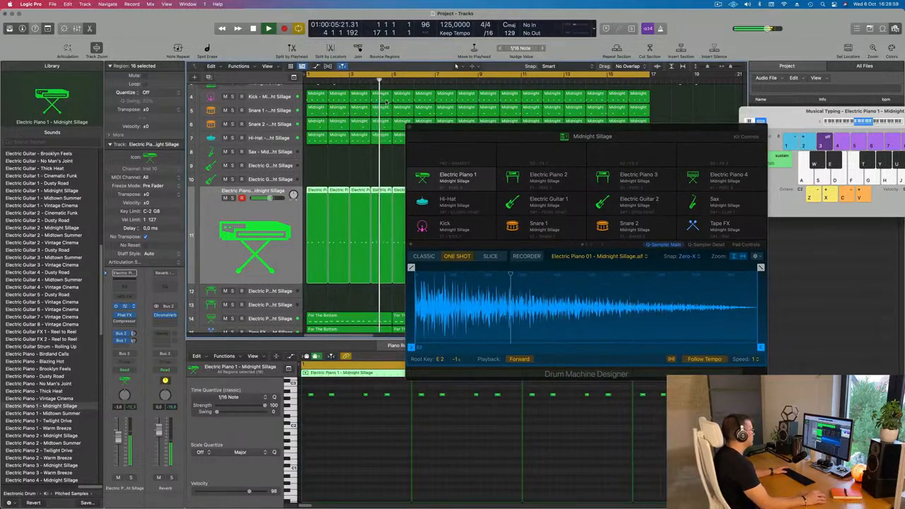
{"action": "left_click", "coordinate": [128, 306]}
{"action": "left_click_drag", "start_coordinate": [491, 106], "coordinate": [708, 111]}
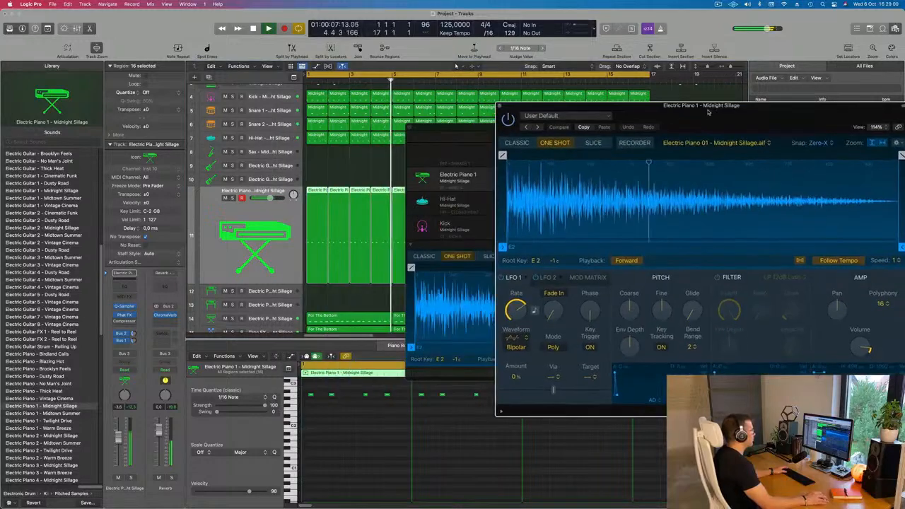
{"action": "left_click", "coordinate": [717, 278]}
{"action": "left_click_drag", "start_coordinate": [813, 106], "coordinate": [693, 76]}
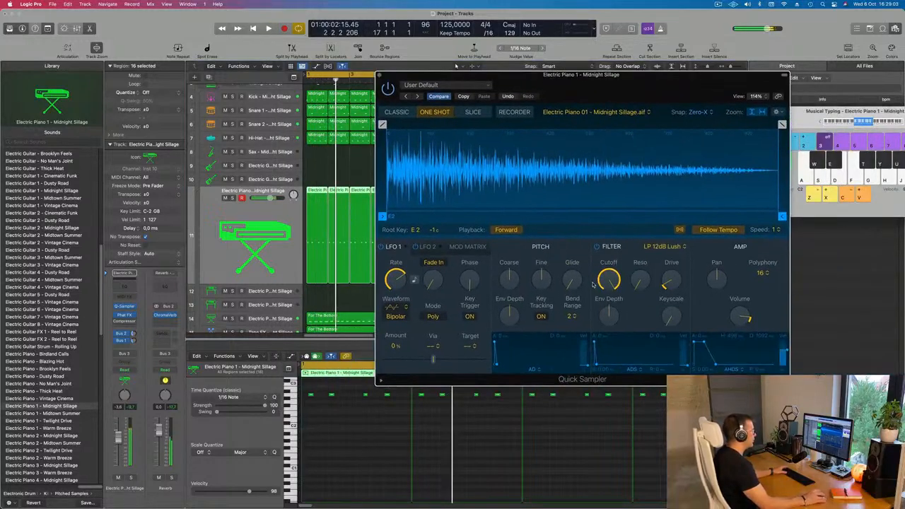
{"action": "left_click_drag", "start_coordinate": [637, 281], "coordinate": [641, 256]}
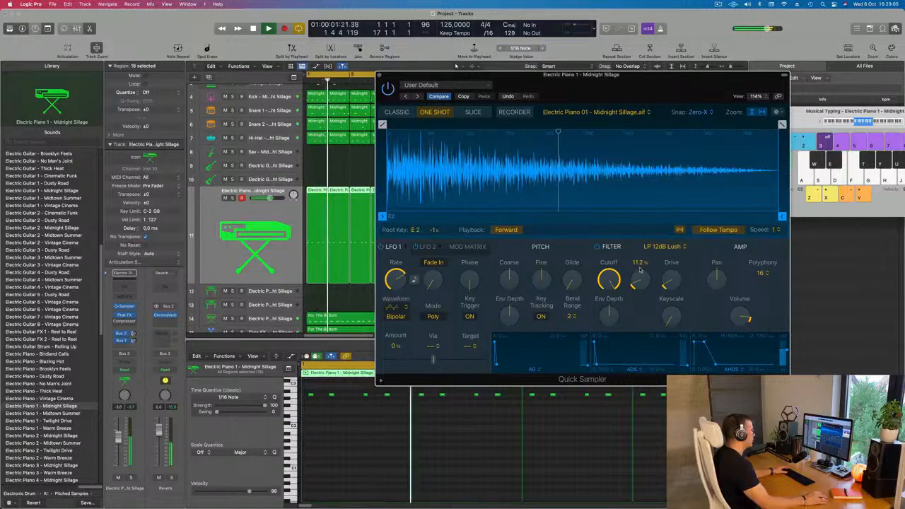
Lower Electric Piano 1's filter cutoff to about halfway and shift the four notes of its first bar slightly later, auditioning the change.
{"action": "left_click_drag", "start_coordinate": [613, 278], "coordinate": [612, 331]}
{"action": "left_click_drag", "start_coordinate": [635, 87], "coordinate": [717, 86]}
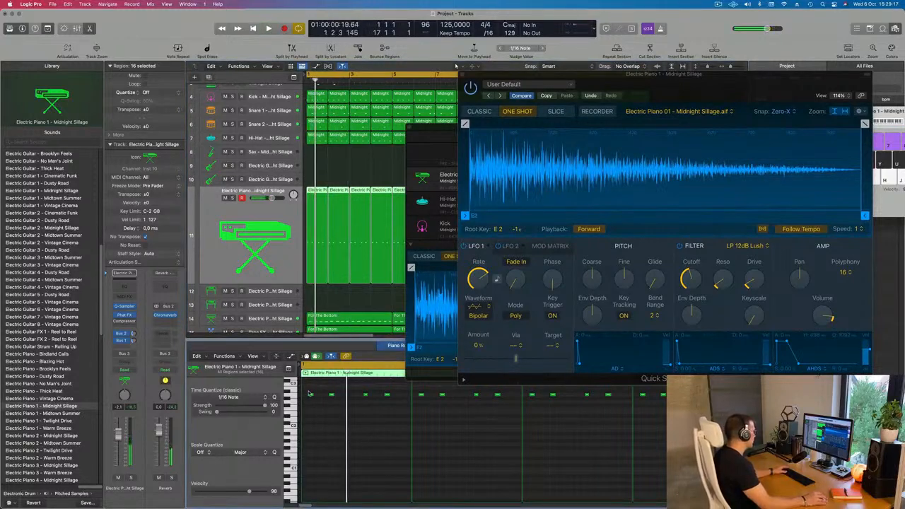
{"action": "left_click_drag", "start_coordinate": [412, 398], "coordinate": [412, 398]}
{"action": "key", "text": "space"}
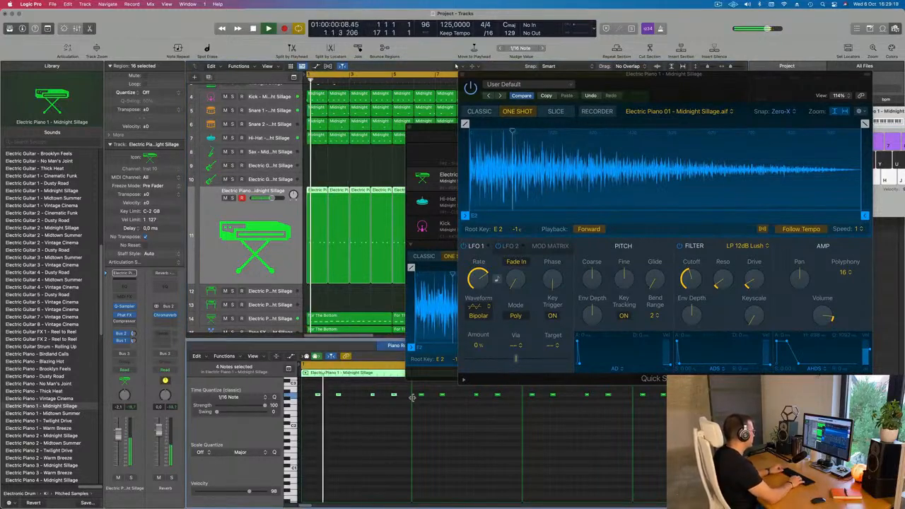
{"action": "key", "text": "space"}
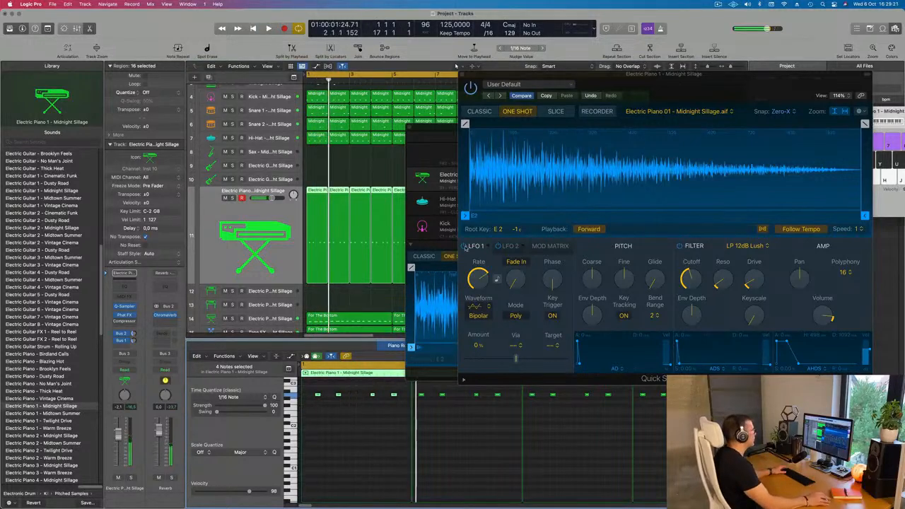
Move the plug-in windows clear of the arrangement and delete all Electric Piano 1 regions after the first bar.
{"action": "left_click_drag", "start_coordinate": [703, 75], "coordinate": [683, 320]}
{"action": "left_click_drag", "start_coordinate": [658, 133], "coordinate": [880, 167]}
{"action": "key", "text": "super+Left"}
{"action": "key", "text": "super+Left"}
{"action": "key", "text": "super+Left"}
{"action": "key", "text": "super+Left"}
{"action": "key", "text": "super+Left"}
{"action": "left_click", "coordinate": [408, 174]}
{"action": "left_click_drag", "start_coordinate": [320, 183], "coordinate": [506, 218]}
{"action": "key", "text": "Delete"}
Repeat the edited one-bar Electric Piano 1 region until it fills 16 bars.
{"action": "left_click_drag", "start_coordinate": [435, 218], "coordinate": [248, 257]}
{"action": "key", "text": "super+r"}
{"action": "key", "text": "super+r"}
{"action": "key", "text": "super+r"}
{"action": "key", "text": "super+r"}
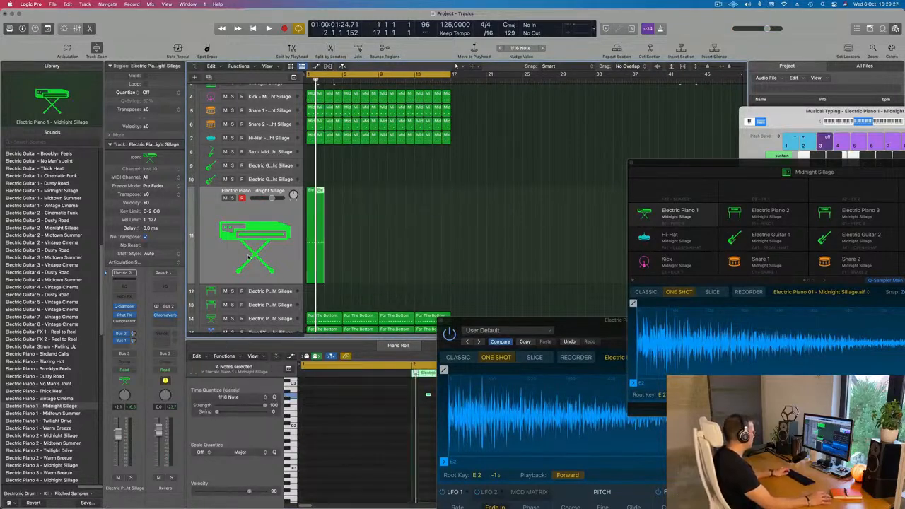
{"action": "key", "text": "super+r"}
{"action": "key", "text": "super+r"}
{"action": "key", "text": "super+r"}
{"action": "key", "text": "super+r"}
{"action": "key", "text": "super+r"}
{"action": "key", "text": "super+r"}
{"action": "key", "text": "super+r"}
{"action": "key", "text": "super+r"}
{"action": "key", "text": "super+r"}
{"action": "key", "text": "super+r"}
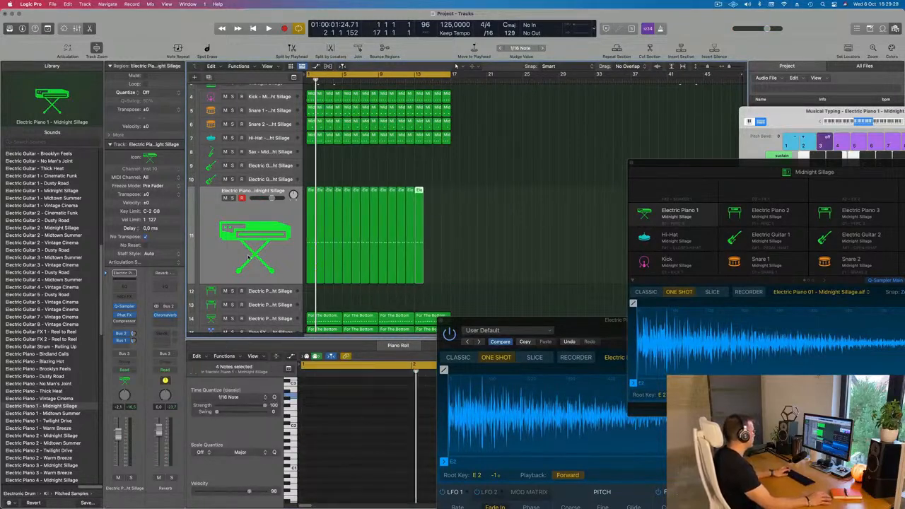
{"action": "key", "text": "super+r"}
Play the beat from the start with all Electric Piano 1 regions selected and move the Quick Sampler window clear of the piano roll.
{"action": "key", "text": "space"}
{"action": "left_click", "coordinate": [248, 257]}
{"action": "key", "text": "Return"}
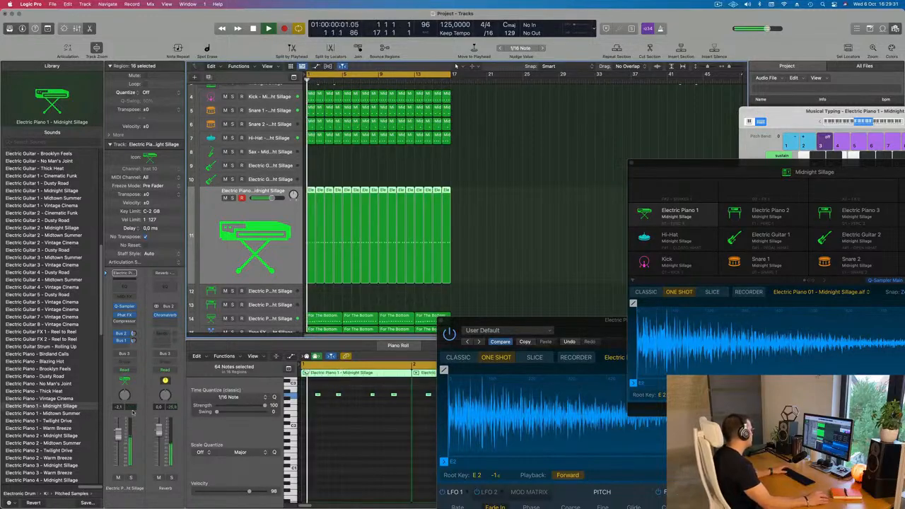
{"action": "left_click_drag", "start_coordinate": [524, 322], "coordinate": [452, 128]}
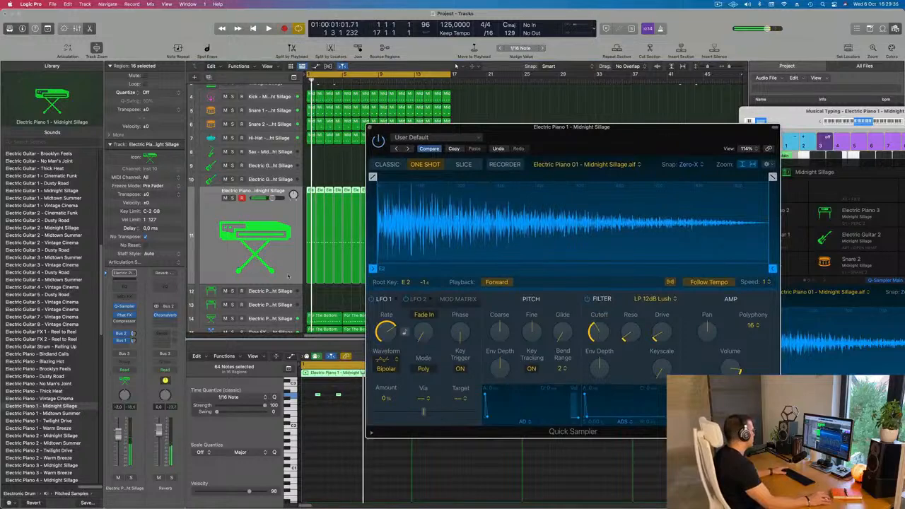
{"action": "left_click", "coordinate": [277, 216]}
{"action": "left_click_drag", "start_coordinate": [481, 129], "coordinate": [704, 135]}
{"action": "left_click_drag", "start_coordinate": [487, 217], "coordinate": [279, 269]}
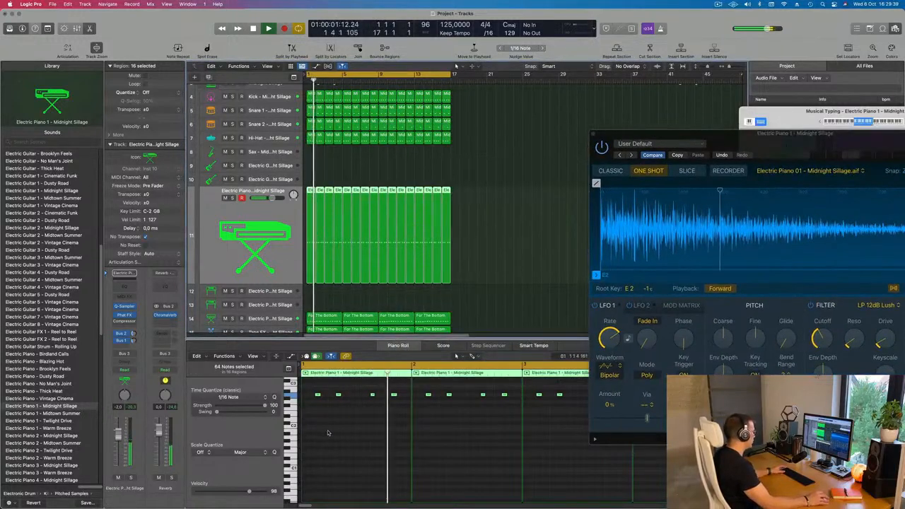
Transpose all Electric Piano 1 notes down one octave, comparing with the original octave during playback.
{"action": "key", "text": "alt+shift+Down"}
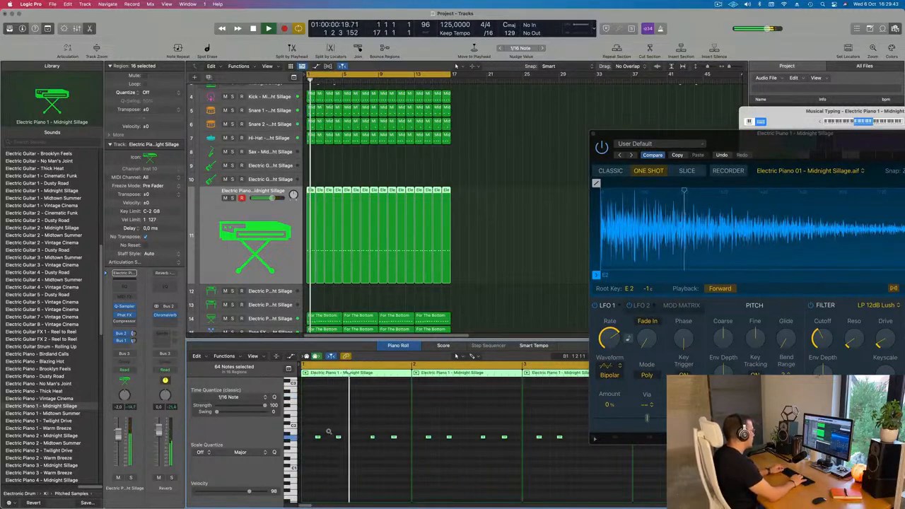
{"action": "key", "text": "alt+shift+Up"}
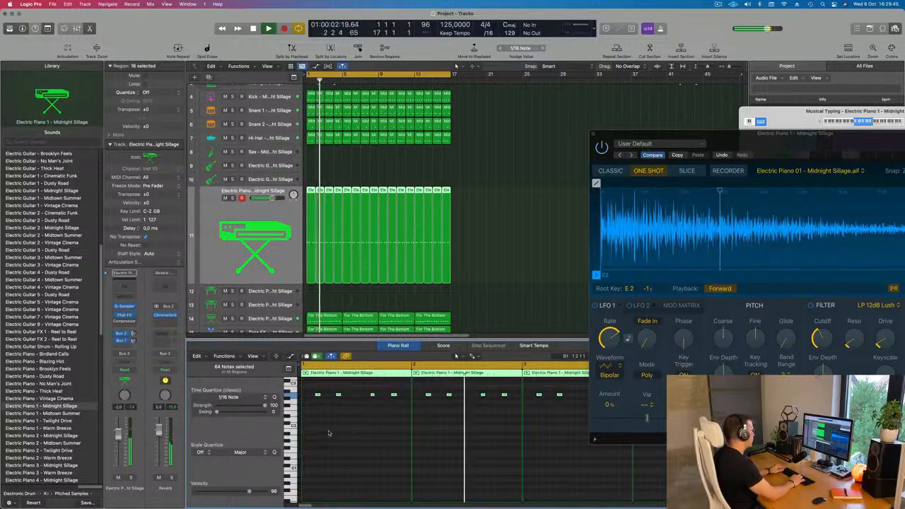
{"action": "key", "text": "alt+shift+Down"}
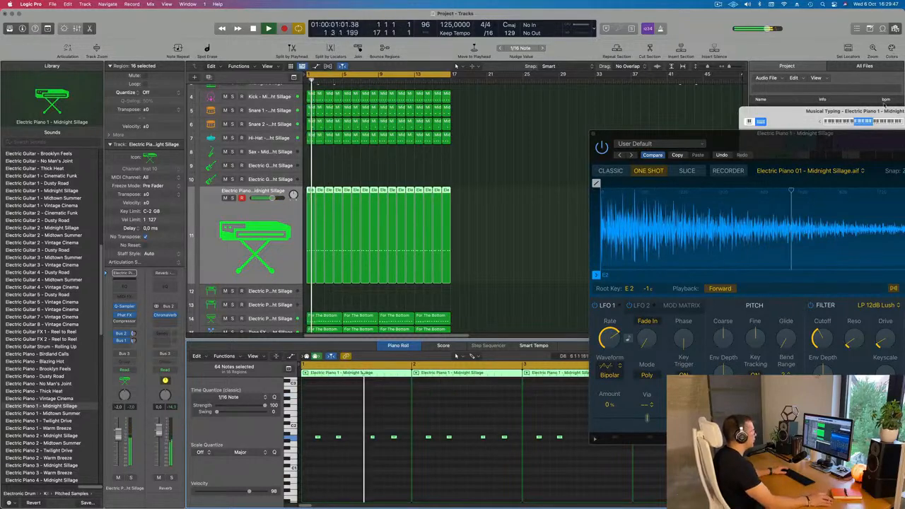
Check Electric Piano 1's filter cutoff in Quick Sampler during playback, keeping the window clear of the arrangement and piano roll.
{"action": "left_click_drag", "start_coordinate": [814, 138], "coordinate": [659, 108]}
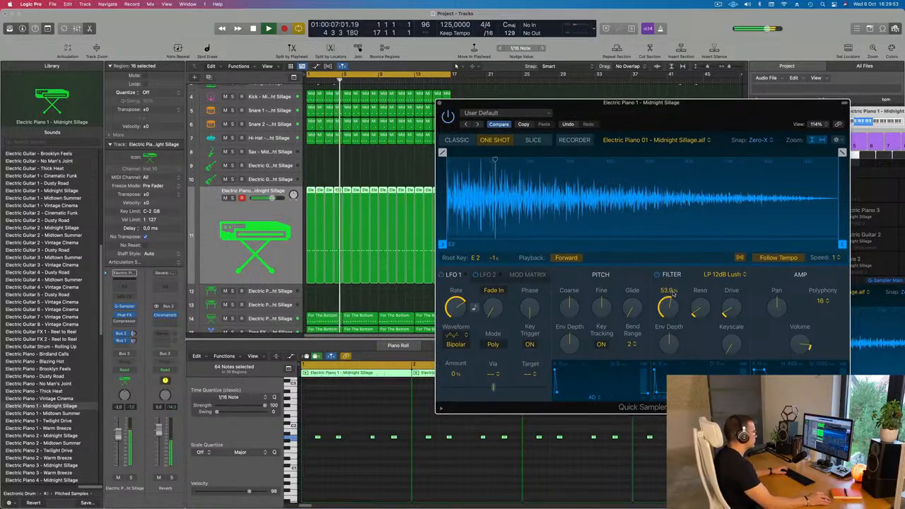
{"action": "left_click_drag", "start_coordinate": [556, 109], "coordinate": [807, 60]}
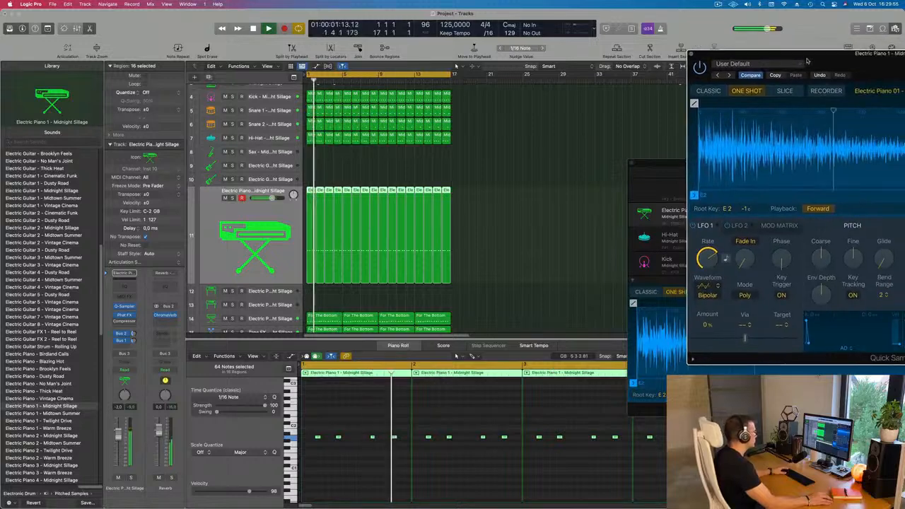
{"action": "scroll", "coordinate": [547, 466], "scroll_direction": "down", "scroll_amount": 5}
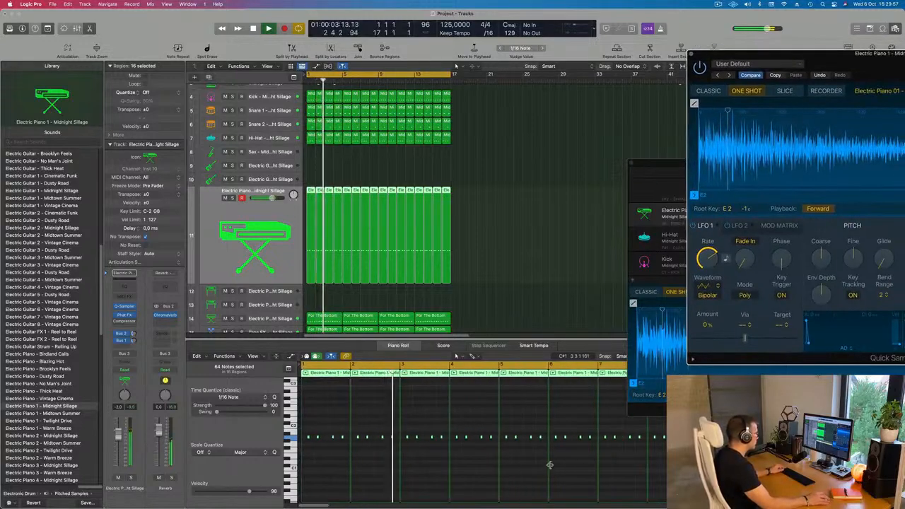
{"action": "scroll", "coordinate": [512, 464], "scroll_direction": "up", "scroll_amount": 1}
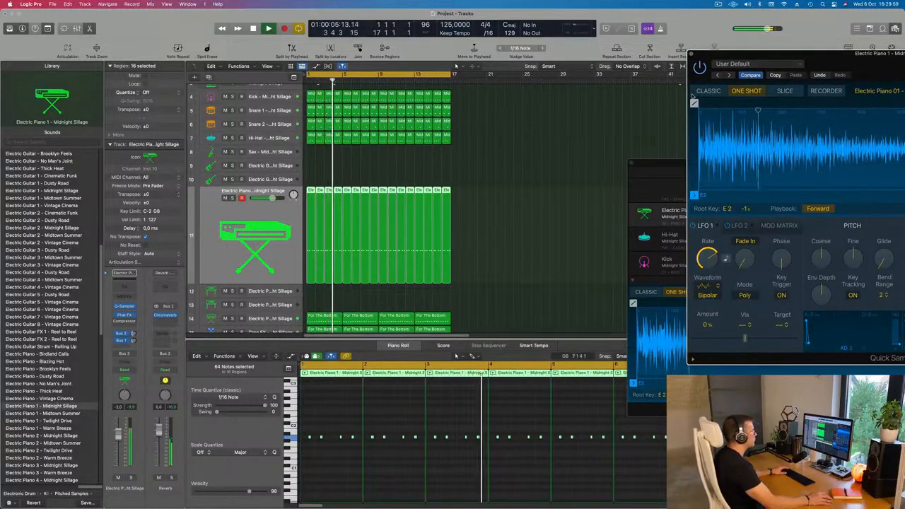
{"action": "left_click_drag", "start_coordinate": [692, 95], "coordinate": [653, 130]}
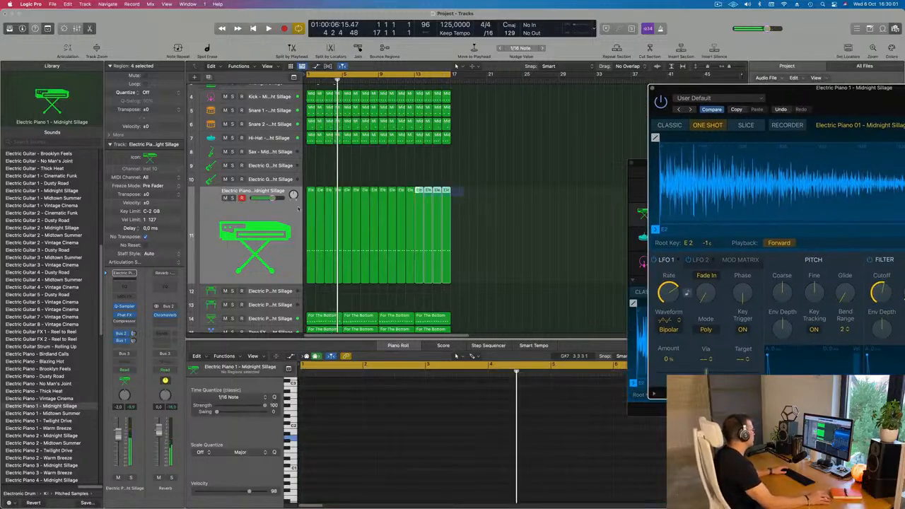
Move the 16 Electric Piano 1 regions to the Electric Guitar 2 track and transpose their notes up one octave during playback.
{"action": "left_click_drag", "start_coordinate": [310, 192], "coordinate": [312, 179]}
{"action": "key", "text": "space"}
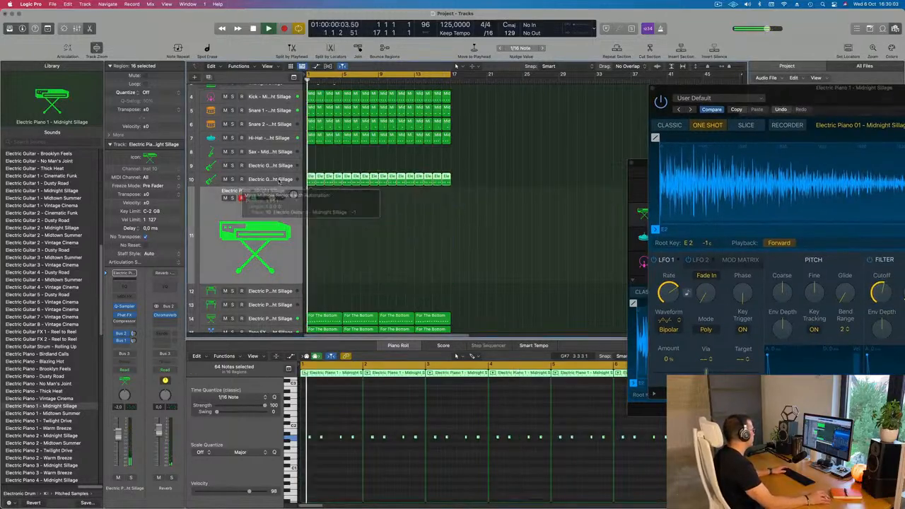
{"action": "left_click", "coordinate": [370, 473], "text": "ctrl+alt"}
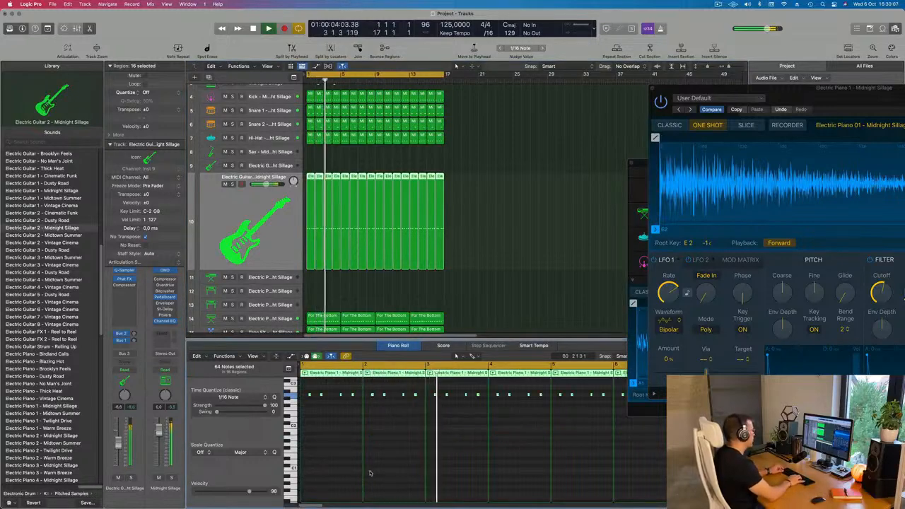
{"action": "key", "text": "Return"}
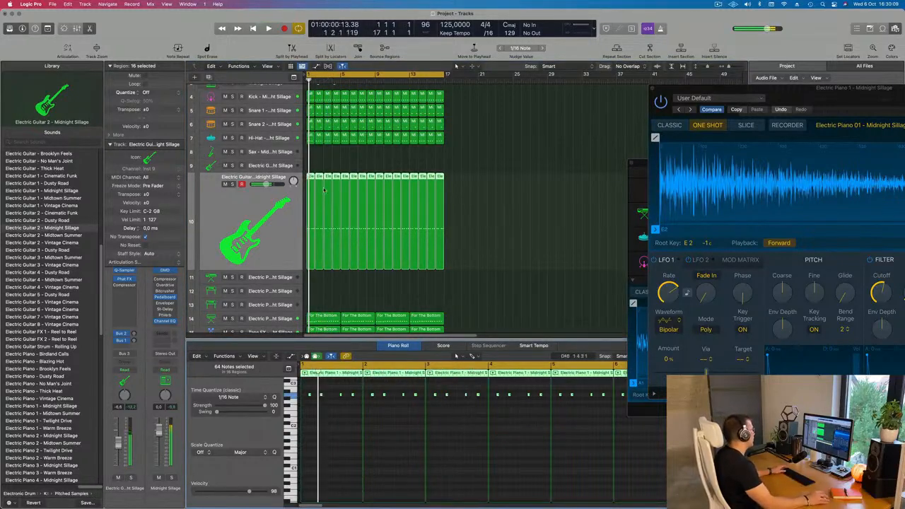
Move the 16 regions from Electric Guitar 2 to the Electric Guitar 1 track and audition them from the start.
{"action": "left_click_drag", "start_coordinate": [310, 176], "coordinate": [310, 166]}
{"action": "key", "text": "space"}
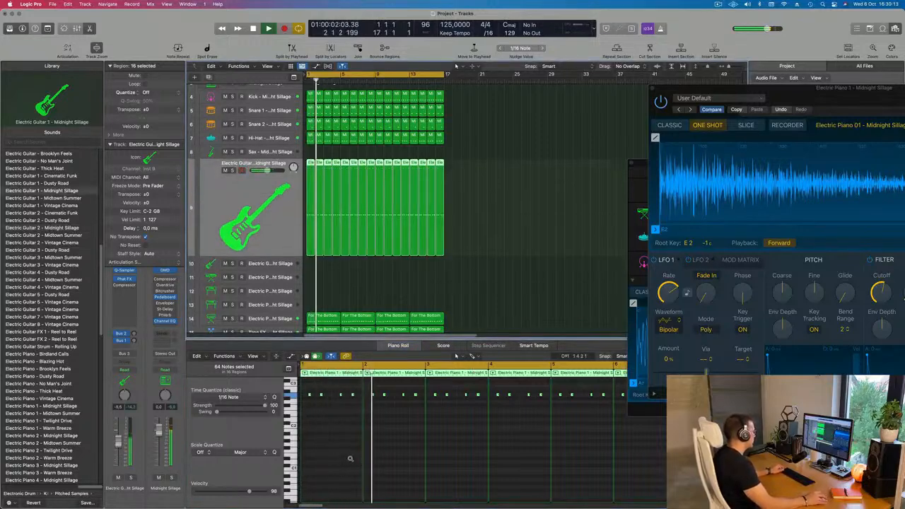
{"action": "scroll", "coordinate": [366, 457], "scroll_direction": "right", "scroll_amount": 3}
{"action": "scroll", "coordinate": [366, 457], "scroll_direction": "down", "scroll_amount": 3}
{"action": "key", "text": "Return"}
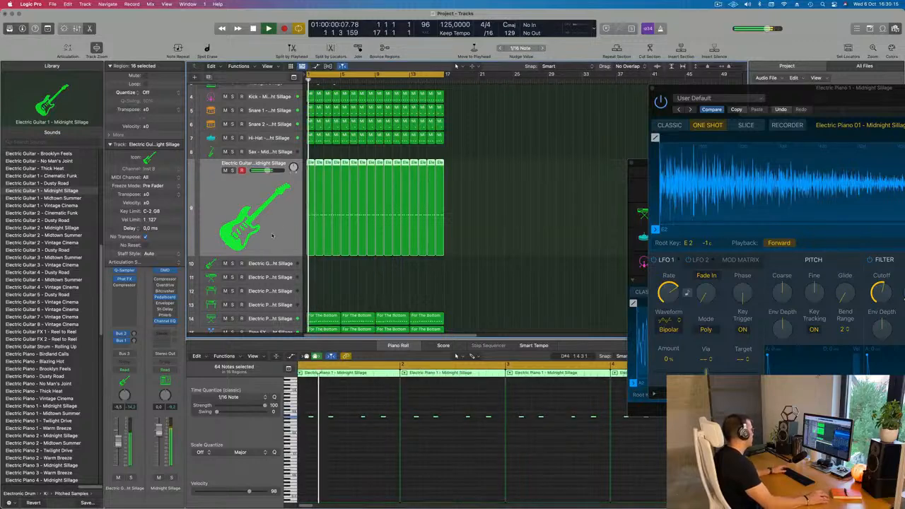
Adjust the Bus 1 send on Electric Guitar 1 while replaying the beat from the start.
{"action": "key", "text": "Return"}
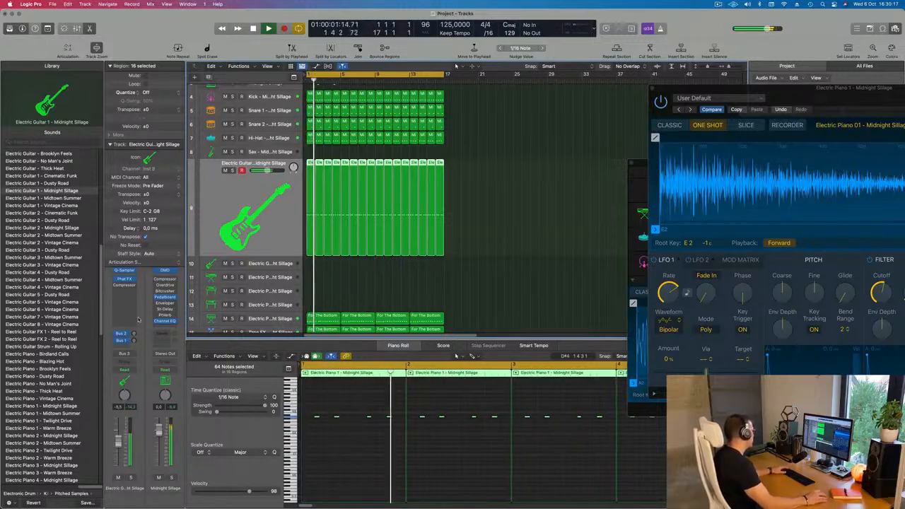
{"action": "left_click", "coordinate": [132, 340]}
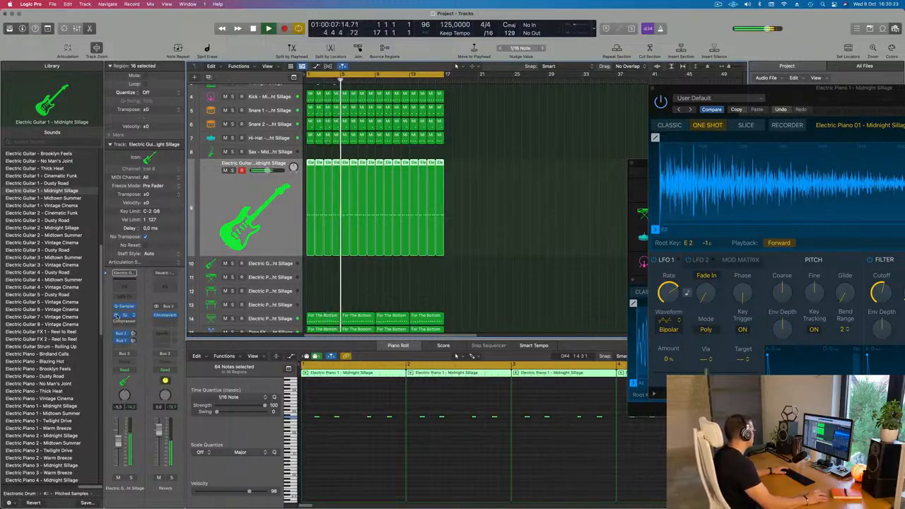
{"action": "key", "text": "space"}
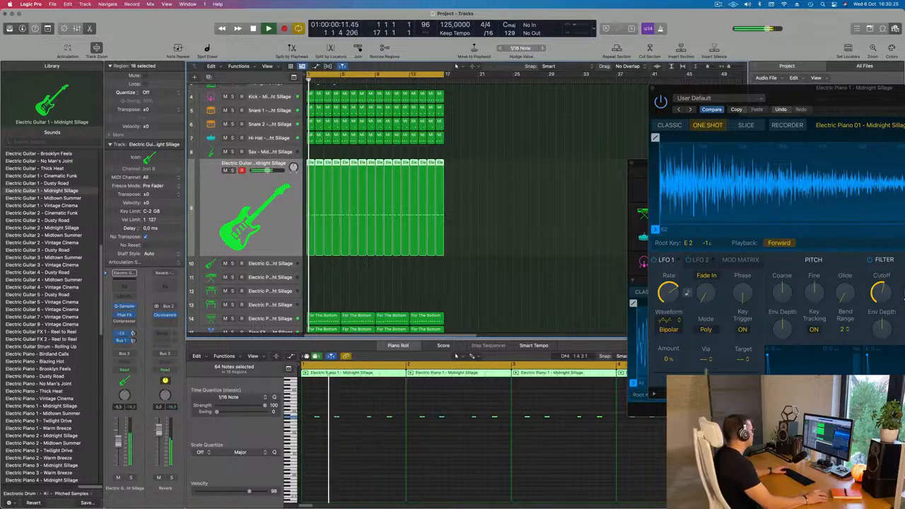
Close the Electric Piano 1 Quick Sampler and Drum Machine Designer windows and show the whole track list.
{"action": "left_click_drag", "start_coordinate": [829, 100], "coordinate": [423, 126]}
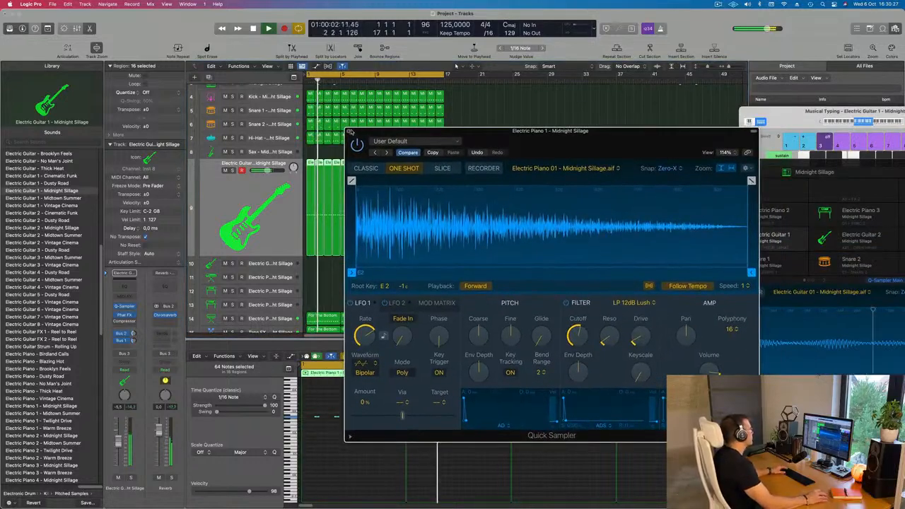
{"action": "left_click", "coordinate": [349, 130]}
{"action": "scroll", "coordinate": [351, 132], "scroll_direction": "down", "scroll_amount": 5}
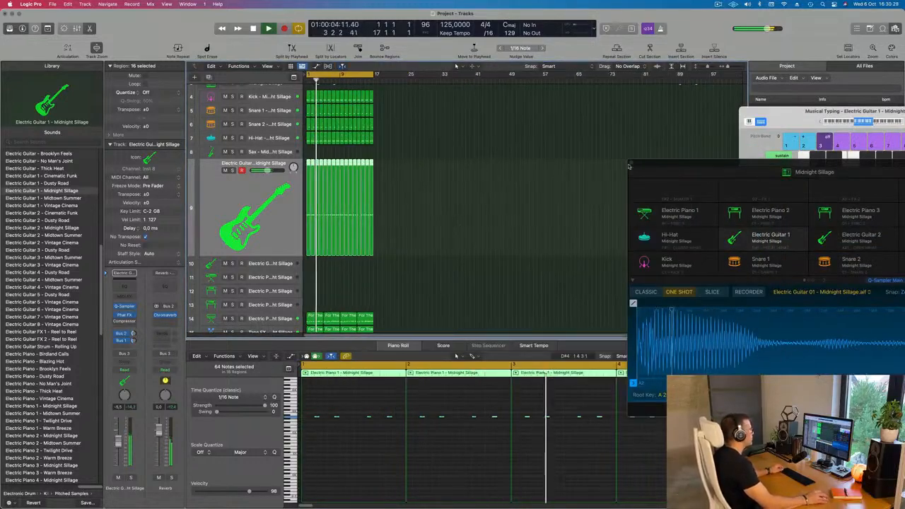
{"action": "left_click_drag", "start_coordinate": [646, 171], "coordinate": [469, 203]}
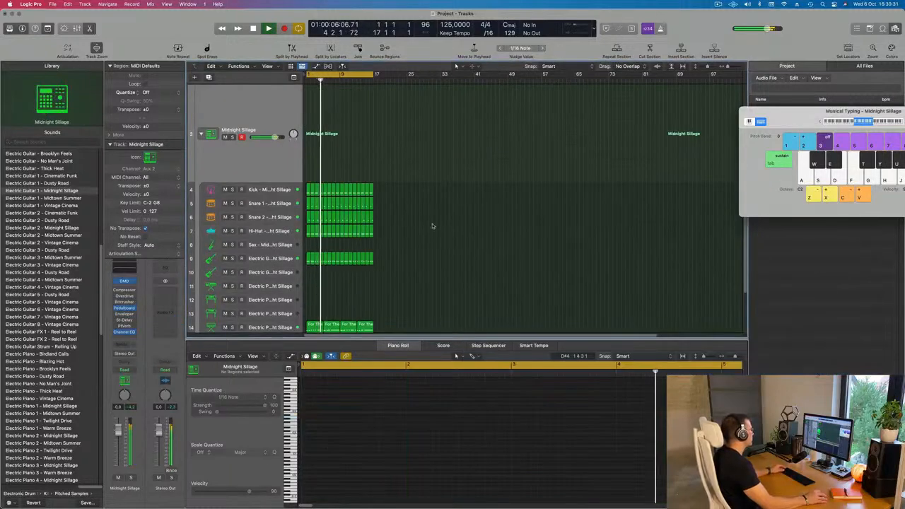
{"action": "scroll", "coordinate": [433, 235], "scroll_direction": "up", "scroll_amount": 3}
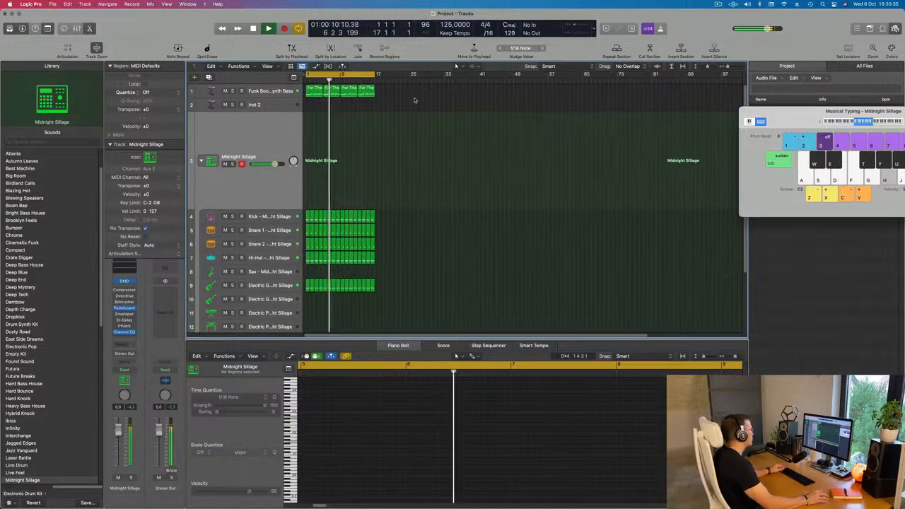
Select all regions in the arrangement and repeat them three times to fill 64 bars.
{"action": "key", "text": "super+Right"}
{"action": "key", "text": "super+Right"}
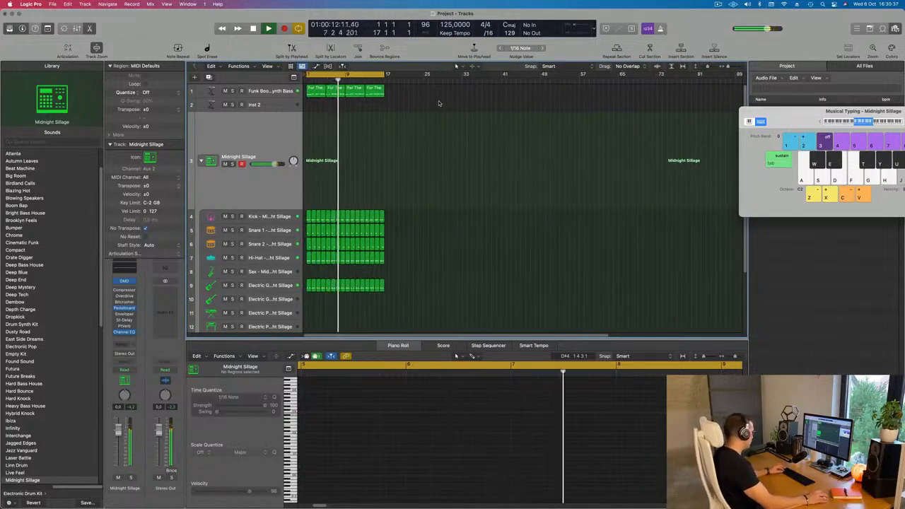
{"action": "key", "text": "super+a"}
{"action": "key", "text": "super+r"}
{"action": "key", "text": "super+r"}
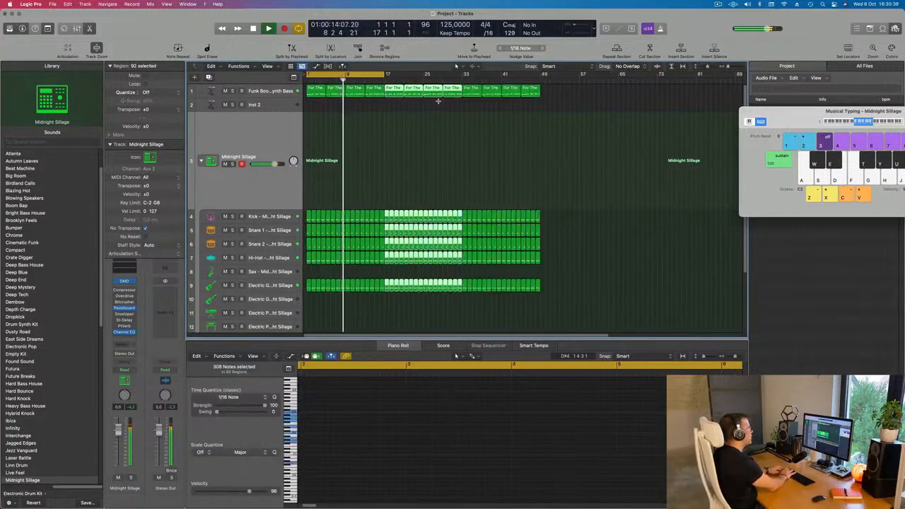
{"action": "key", "text": "super+r"}
Restart playback and extend the cycle area to bar 65 so it covers the whole arrangement.
{"action": "key", "text": "super+Left"}
{"action": "key", "text": "super+Left"}
{"action": "key", "text": "Return"}
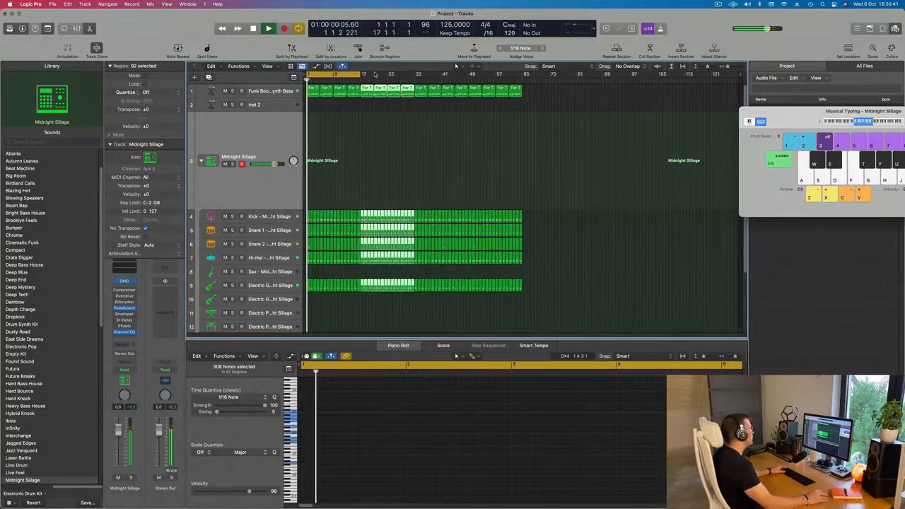
{"action": "left_click_drag", "start_coordinate": [362, 73], "coordinate": [522, 73]}
In Electric Guitar 1's Quick Sampler, enable the LP 12dB Lush filter with a lowered cutoff, and reduce the track volume to -13.0 dB.
{"action": "left_click", "coordinate": [275, 215]}
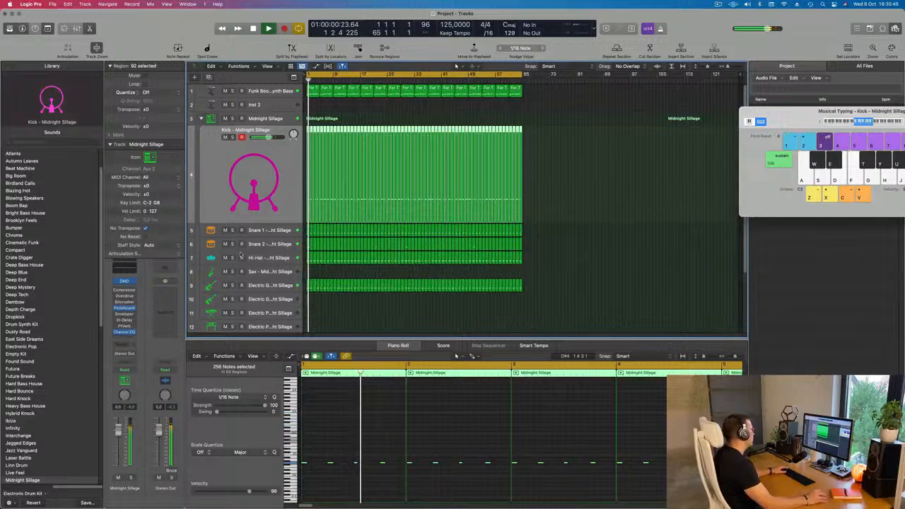
{"action": "left_click", "coordinate": [276, 282]}
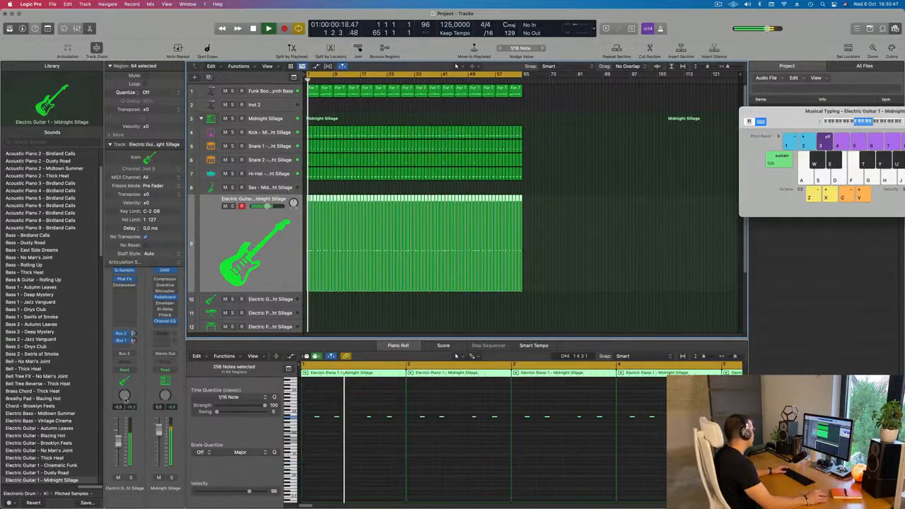
{"action": "left_click", "coordinate": [124, 270]}
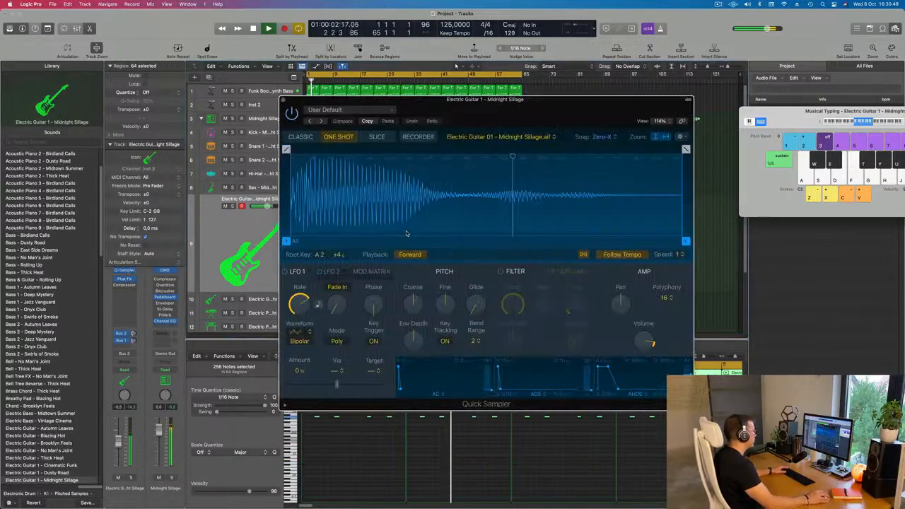
{"action": "left_click", "coordinate": [501, 272]}
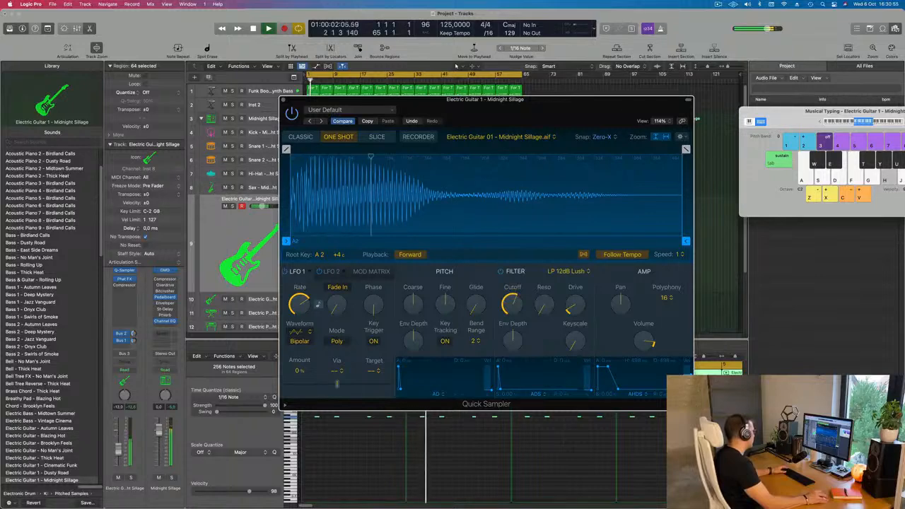
Restart playback, set the Quick Sampler filter cutoff to 65.8 % and raise Electric Guitar 1's track volume to -7.0 dB.
{"action": "key", "text": "Return"}
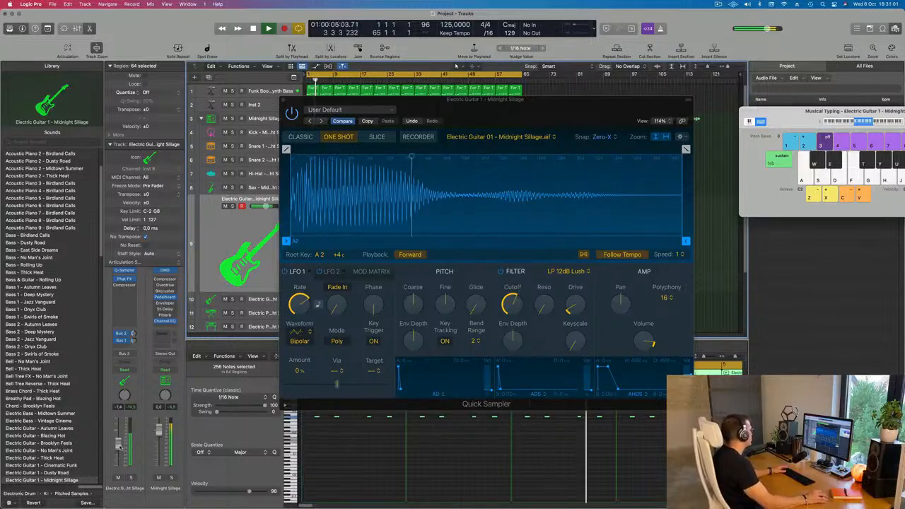
{"action": "left_click", "coordinate": [518, 298]}
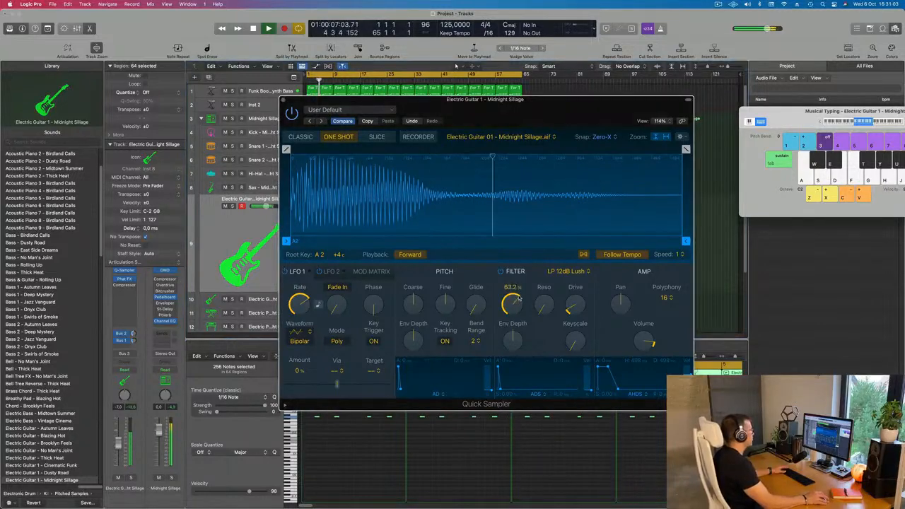
{"action": "left_click_drag", "start_coordinate": [520, 287], "coordinate": [521, 279]}
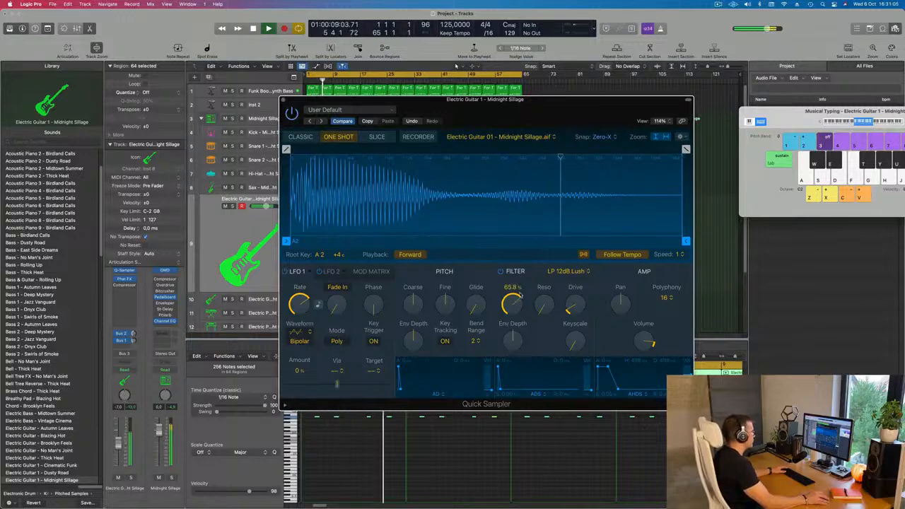
Select all notes of the guitar regions in the Piano Roll.
{"action": "left_click", "coordinate": [358, 477]}
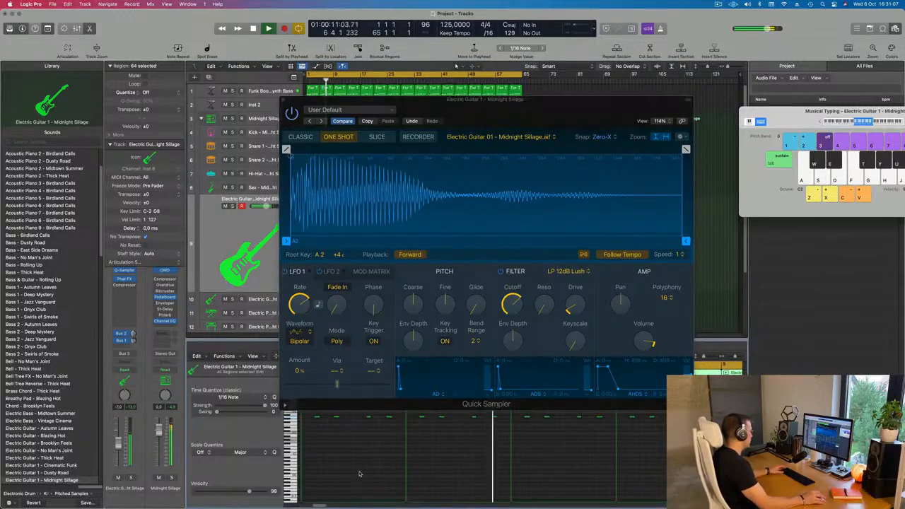
{"action": "key", "text": "super+a"}
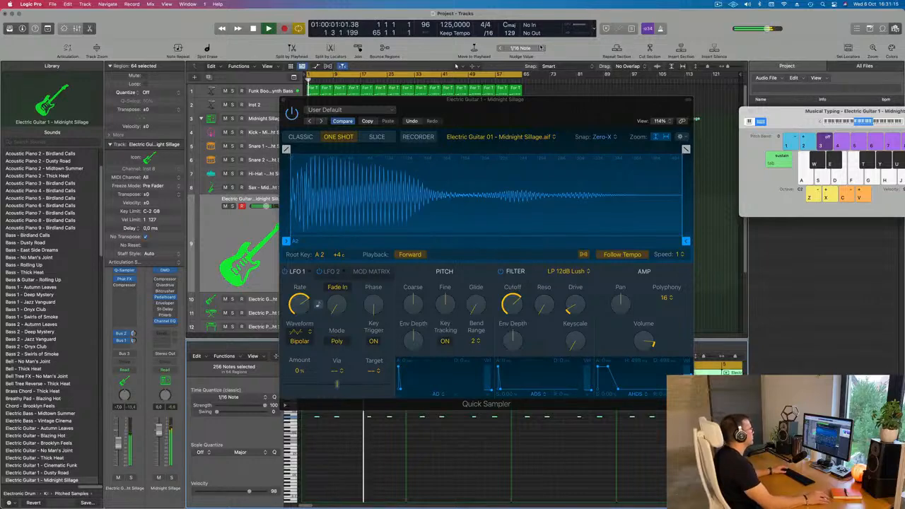
Move the Quick Sampler window aside and close it, and reduce Electric Guitar 1's track volume to -13.4 dB.
{"action": "left_click_drag", "start_coordinate": [562, 94], "coordinate": [689, 114]}
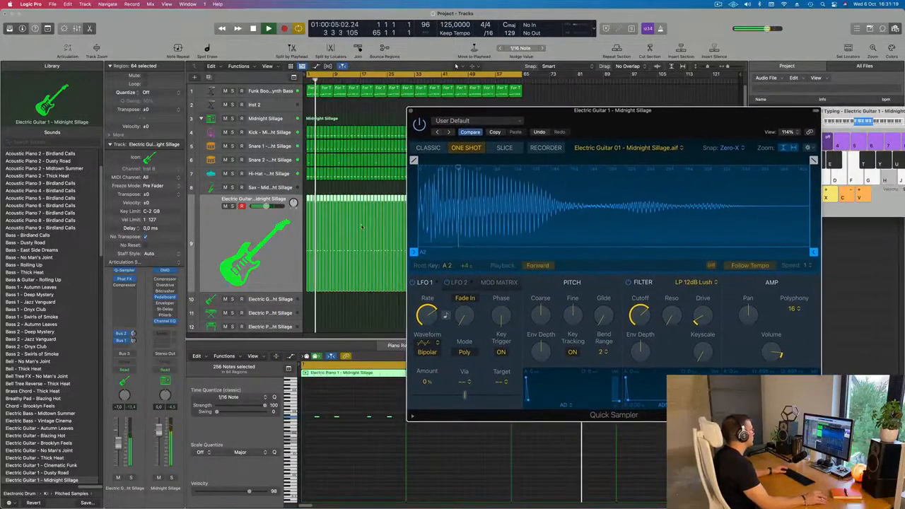
{"action": "left_click", "coordinate": [196, 343]}
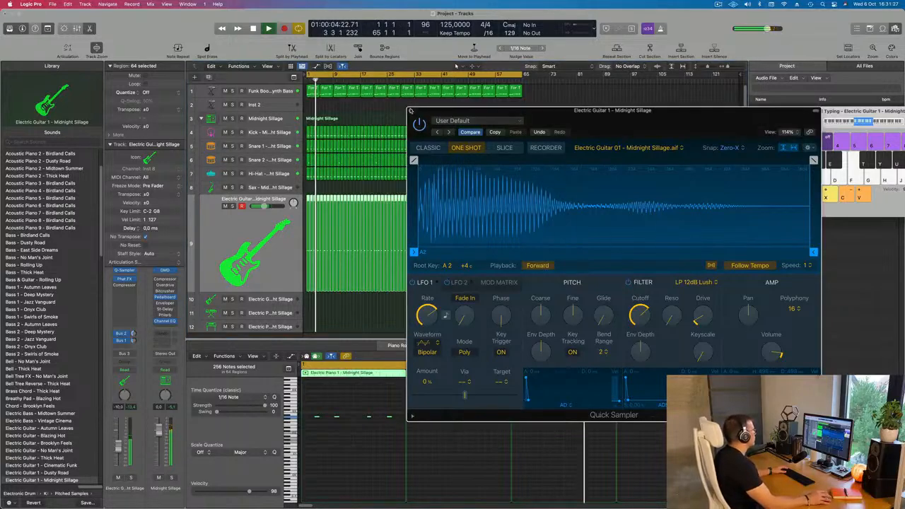
{"action": "left_click", "coordinate": [413, 112]}
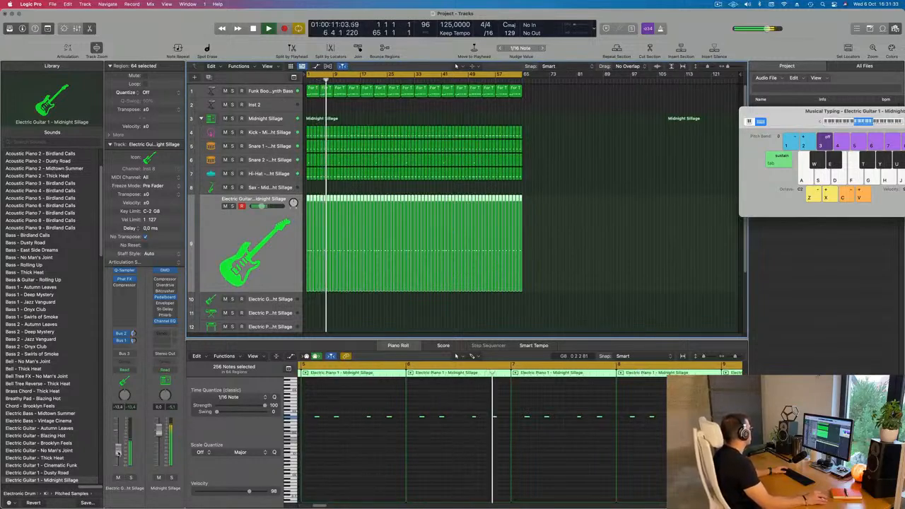
Audition other library patches on the guitar track, from Electric Guitar 1 - Cinematic Funk through Electric Guitar 3 - Vintage Cinema.
{"action": "scroll", "coordinate": [37, 425], "scroll_direction": "down", "scroll_amount": 3}
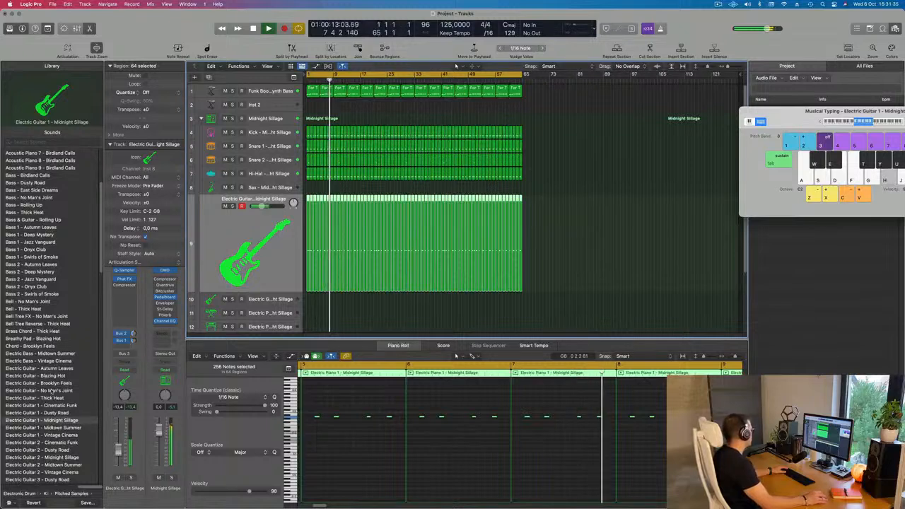
{"action": "left_click", "coordinate": [53, 406]}
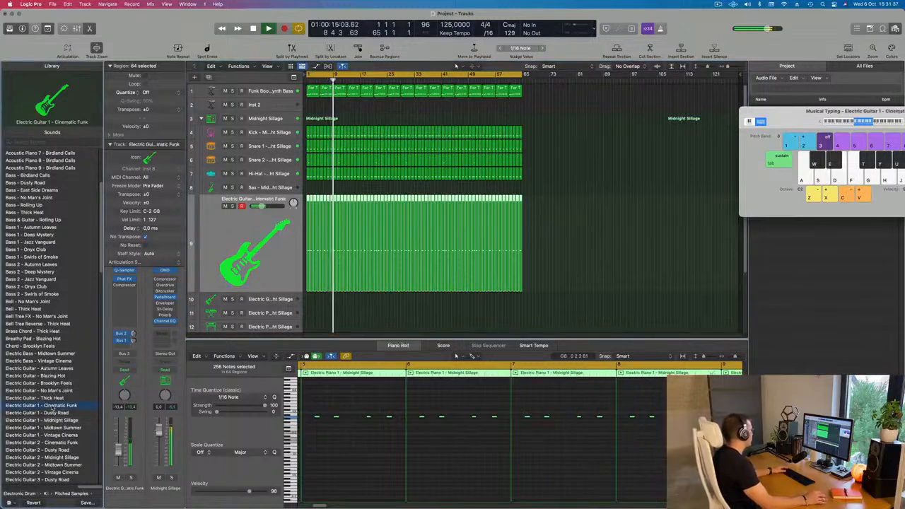
{"action": "left_click", "coordinate": [48, 413]}
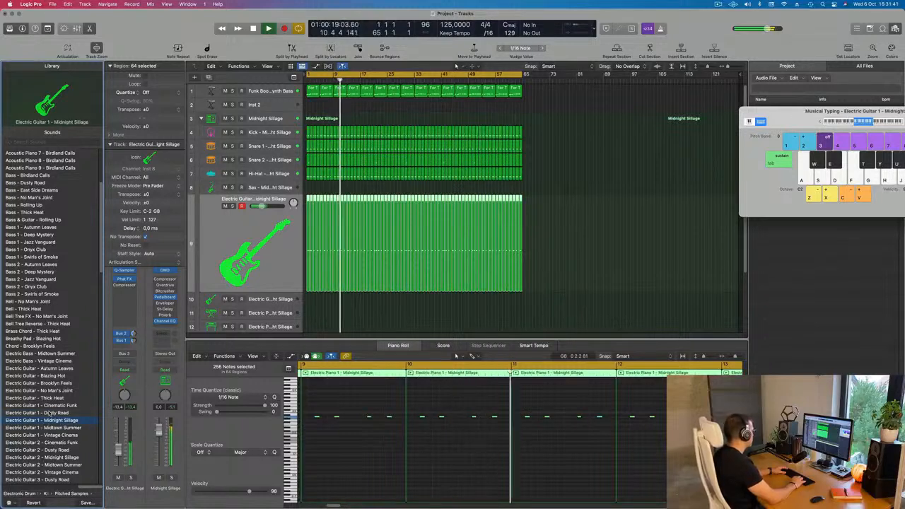
{"action": "key", "text": "Down"}
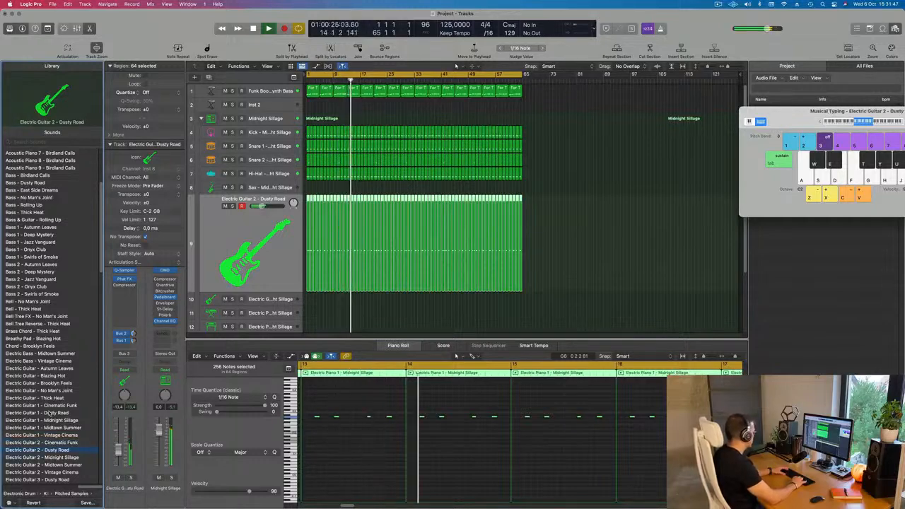
{"action": "key", "text": "Down"}
{"action": "scroll", "coordinate": [58, 421], "scroll_direction": "down", "scroll_amount": 5}
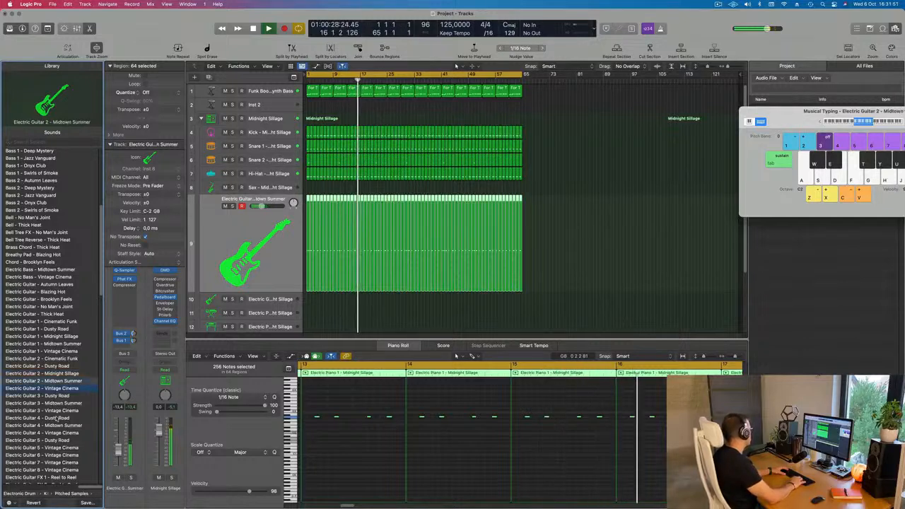
{"action": "key", "text": "Down"}
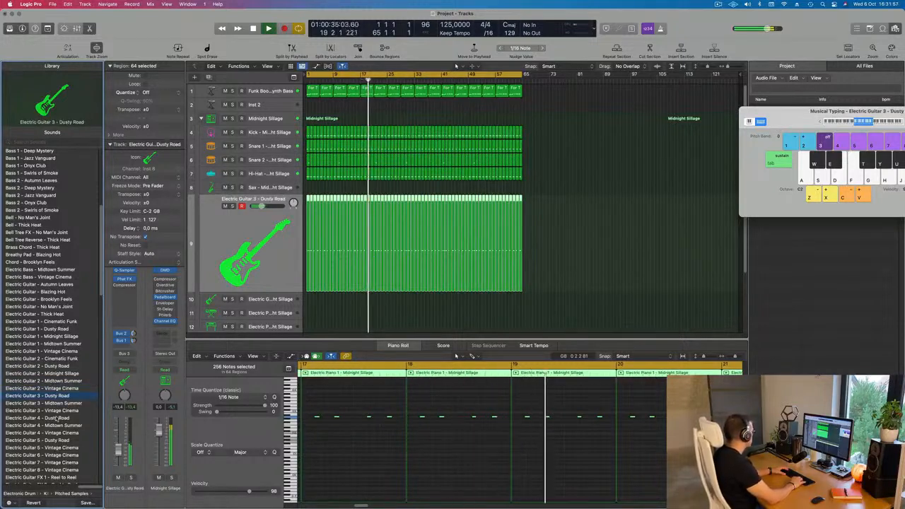
{"action": "key", "text": "Down"}
{"action": "key", "text": "Down"}
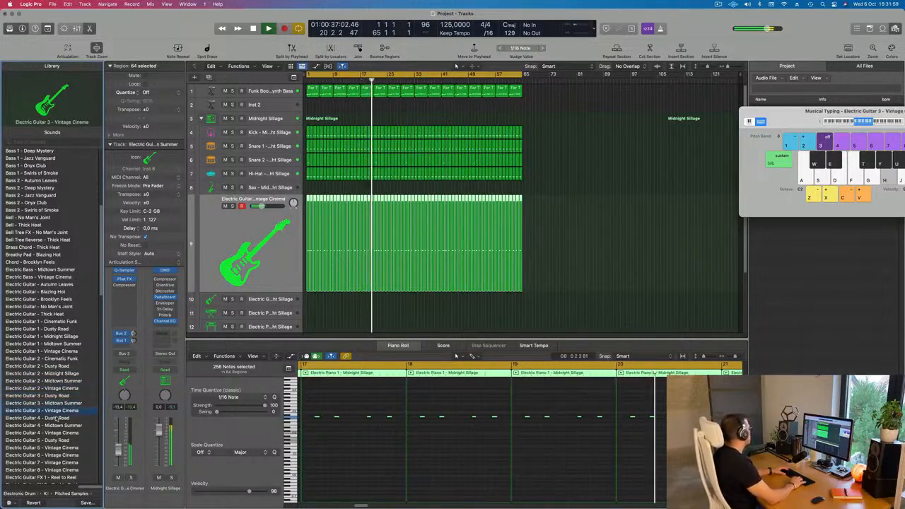
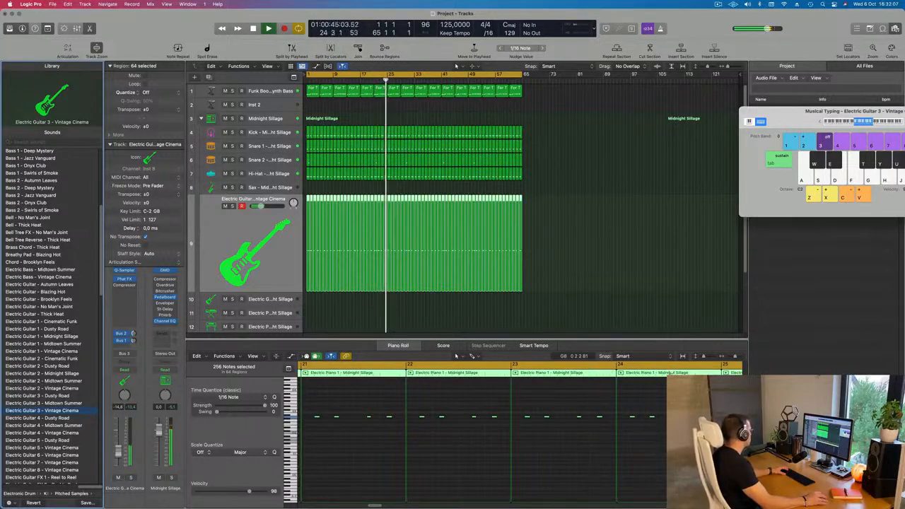
Enable the Quick Sampler filter on the Electric Guitar 3 - Vintage Cinema track, set its cutoff to 81.9 %, and close the plug-in.
{"action": "scroll", "coordinate": [535, 252], "scroll_direction": "up", "scroll_amount": 1}
{"action": "scroll", "coordinate": [536, 253], "scroll_direction": "down", "scroll_amount": 1}
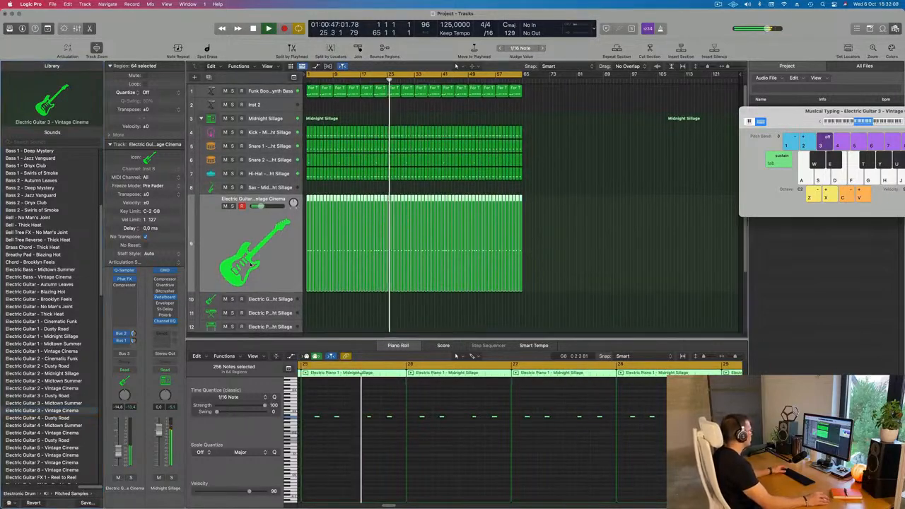
{"action": "left_click", "coordinate": [124, 271]}
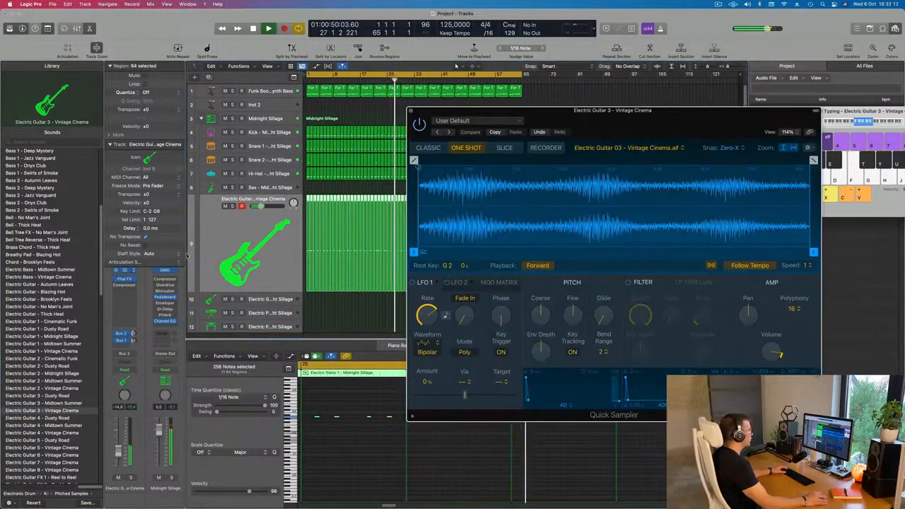
{"action": "left_click", "coordinate": [628, 282]}
{"action": "left_click_drag", "start_coordinate": [642, 352], "coordinate": [642, 353]}
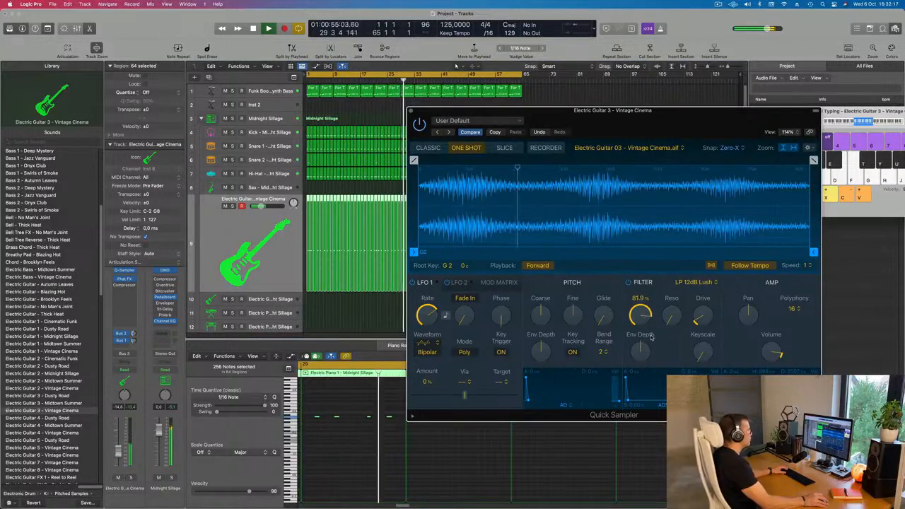
{"action": "left_click", "coordinate": [411, 111]}
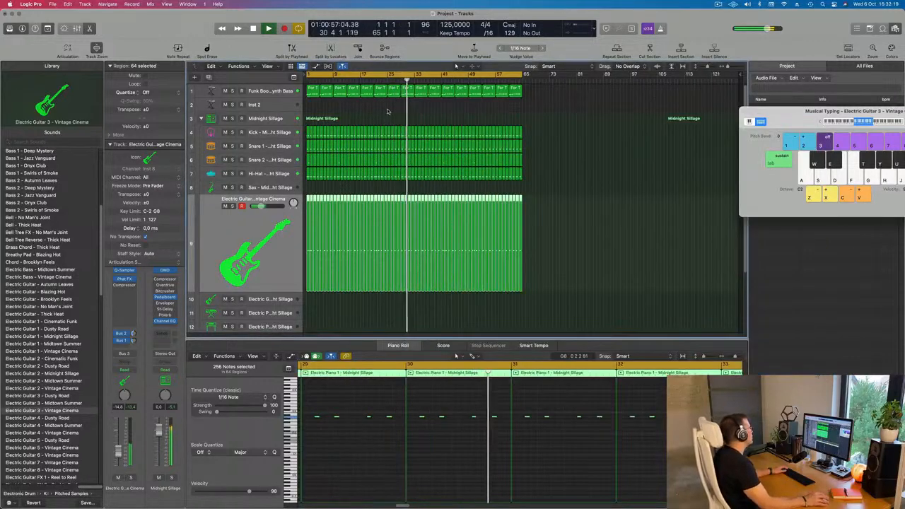
Restart playback, insert Alchemy on the Inst 2 track and load the 70s Synth Strings preset from the Strings category.
{"action": "key", "text": "Return"}
{"action": "left_click", "coordinate": [273, 104]}
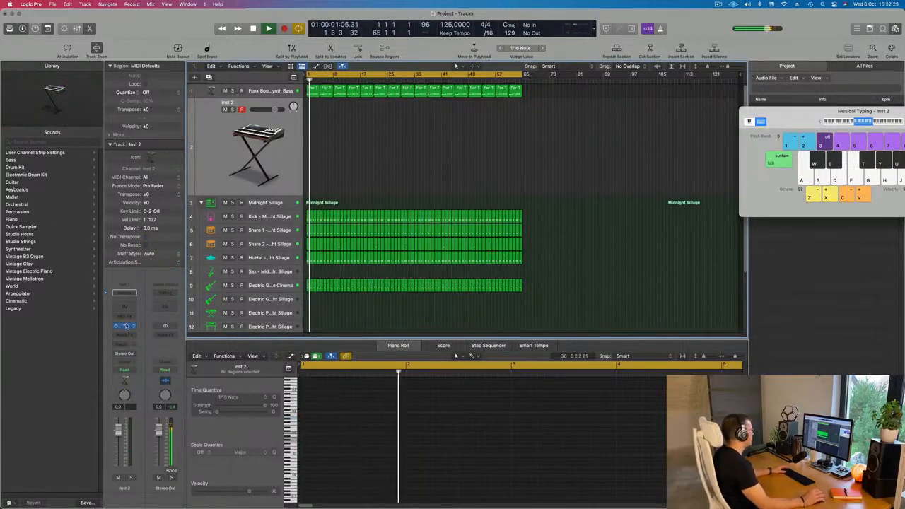
{"action": "left_click", "coordinate": [124, 326]}
{"action": "left_click_drag", "start_coordinate": [572, 107], "coordinate": [594, 114]}
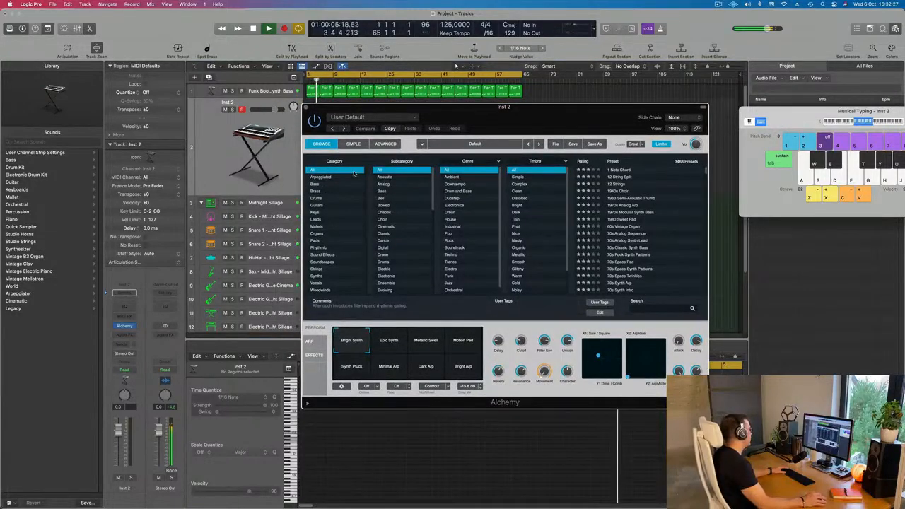
{"action": "left_click", "coordinate": [316, 269]}
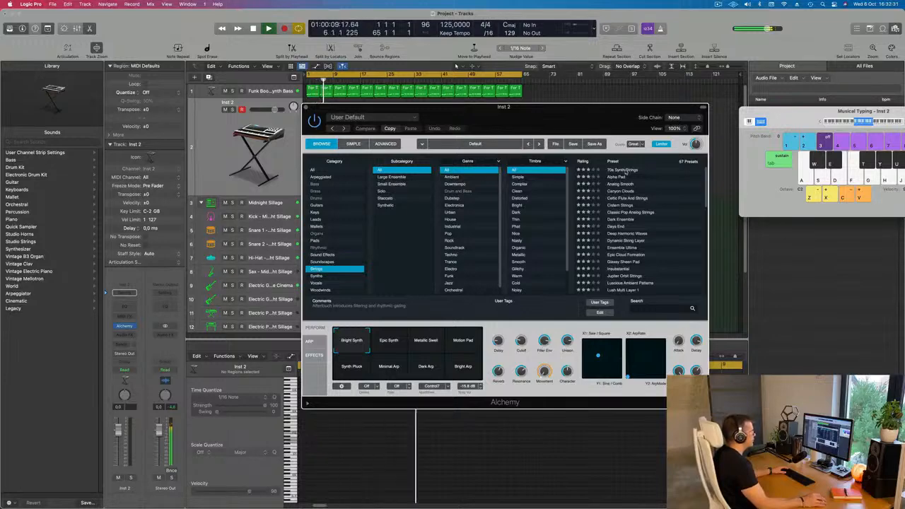
{"action": "left_click", "coordinate": [626, 171]}
{"action": "left_click_drag", "start_coordinate": [551, 115], "coordinate": [586, 195]}
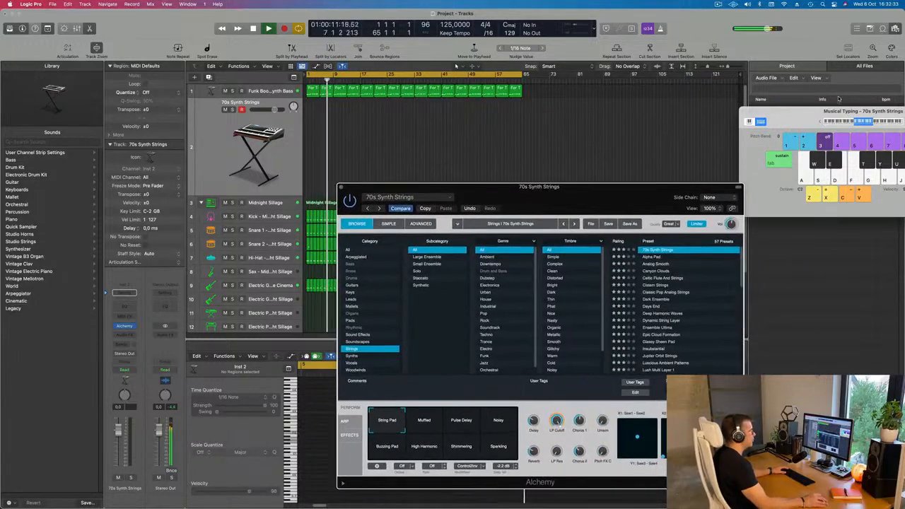
Bring Musical Typing fully into view and play 70s Synth Strings against the beat, lowering the track volume to -8.0 dB.
{"action": "left_click_drag", "start_coordinate": [841, 111], "coordinate": [679, 123]}
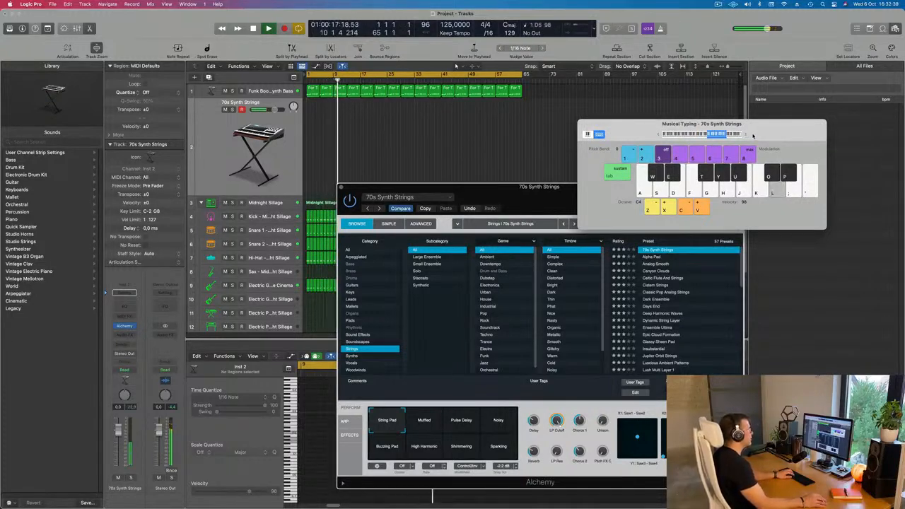
{"action": "left_click_drag", "start_coordinate": [754, 135], "coordinate": [763, 114]}
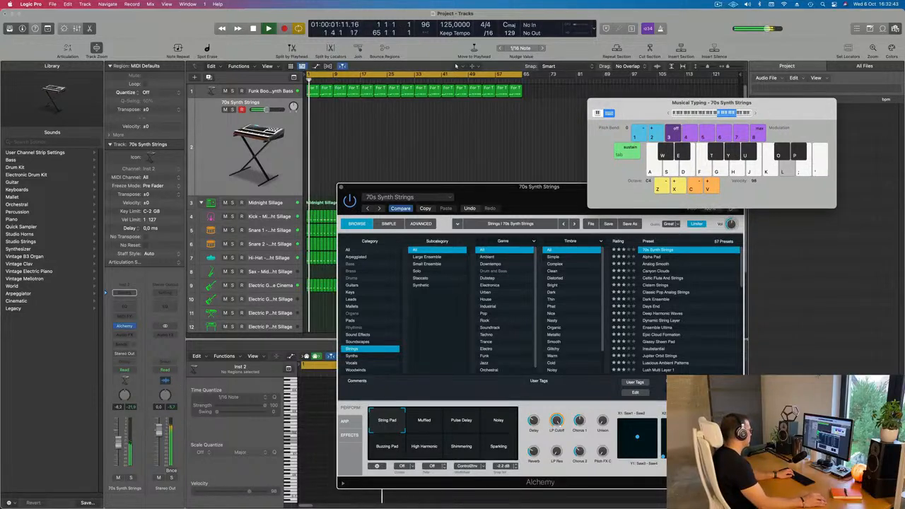
{"action": "left_click", "coordinate": [833, 54]}
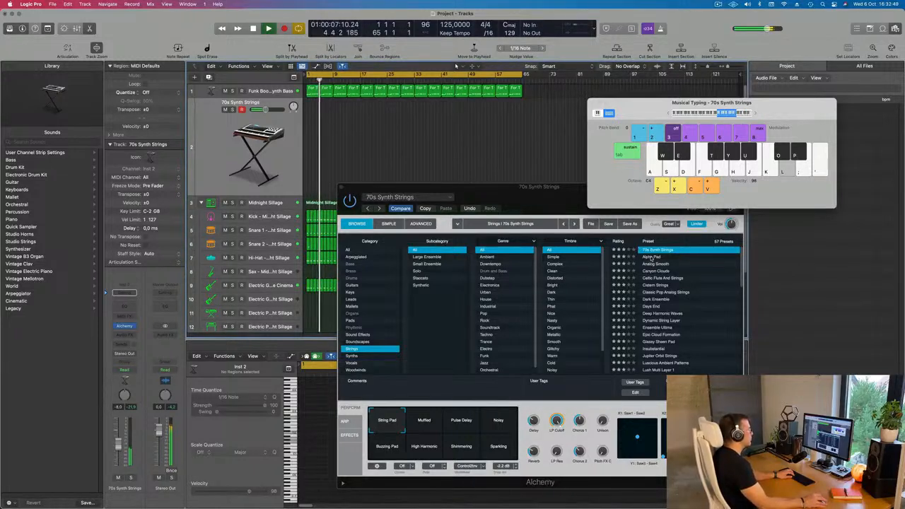
Audition the Alchemy strings presets Alpha Pad, Analog Smooth, Canyon Clouds and Celtic Flute And Strings, and load Classic Pop Analog Strings.
{"action": "left_click", "coordinate": [651, 260]}
{"action": "left_click_drag", "start_coordinate": [602, 200], "coordinate": [598, 140]}
{"action": "key", "text": "j"}
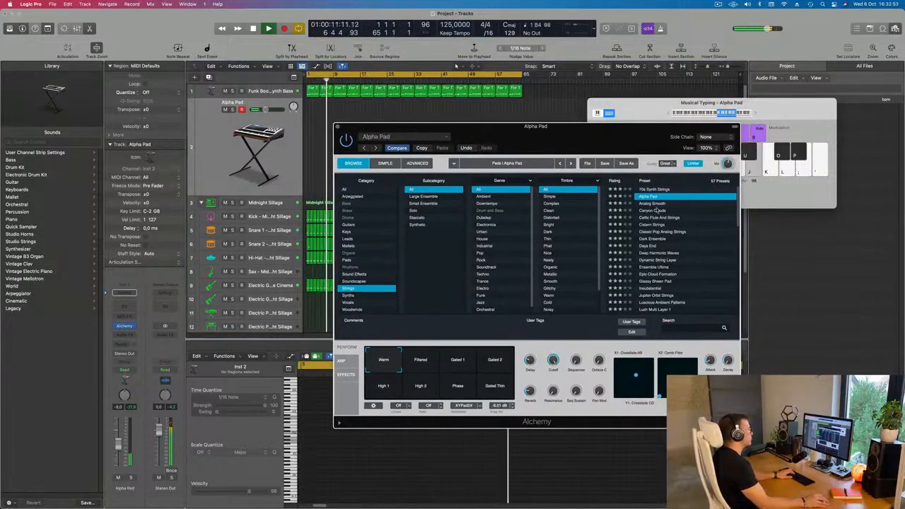
{"action": "left_click", "coordinate": [657, 205]}
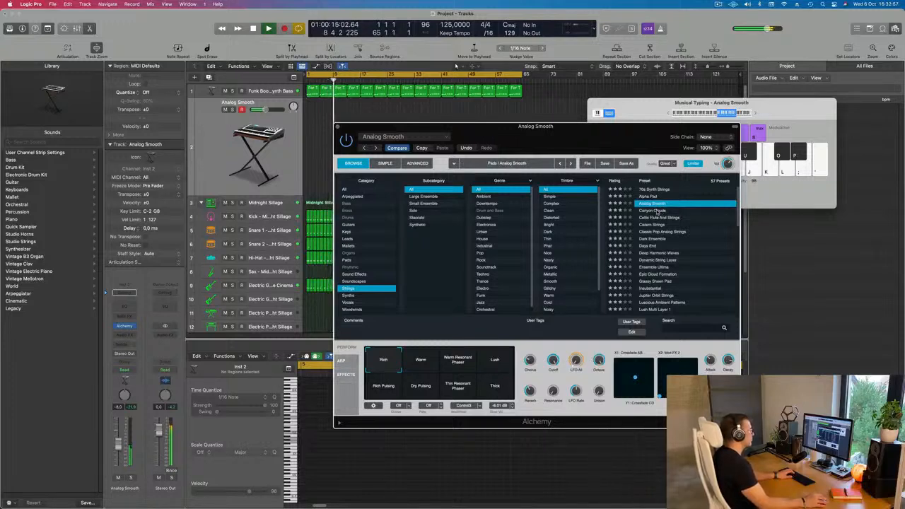
{"action": "left_click", "coordinate": [657, 210]}
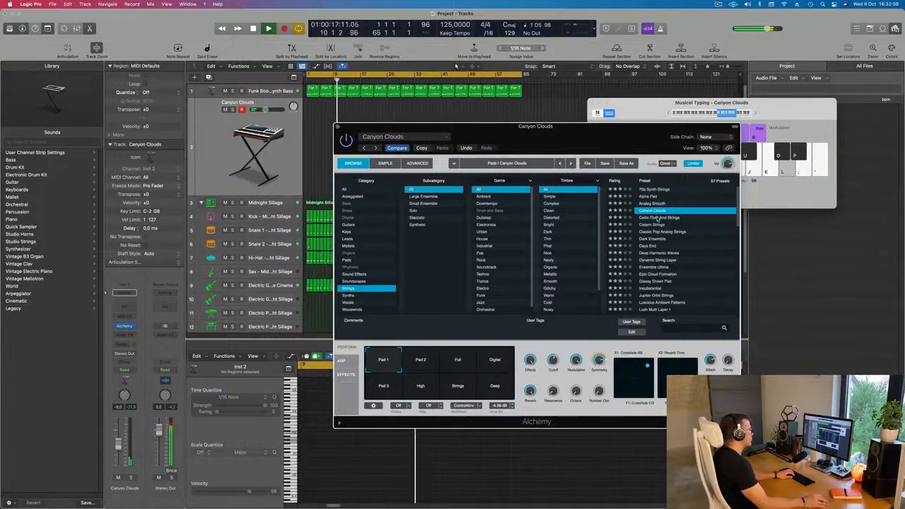
{"action": "left_click", "coordinate": [658, 218]}
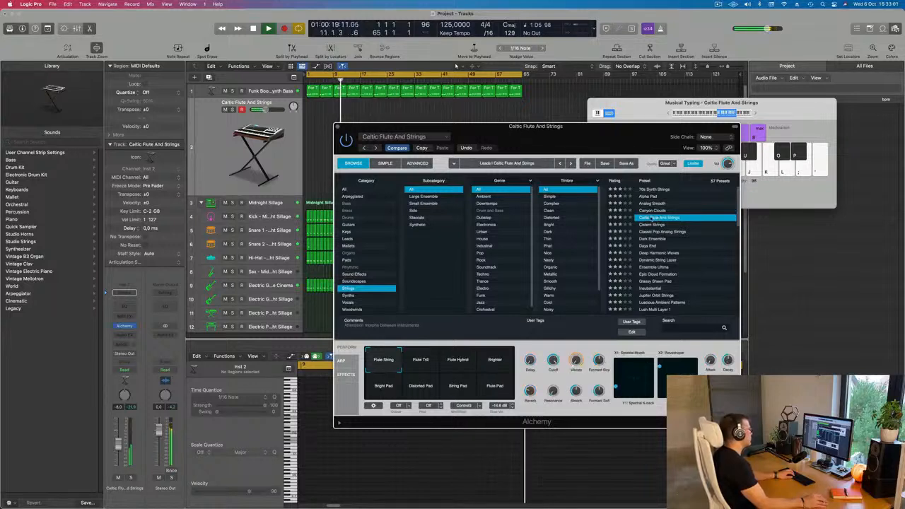
{"action": "scroll", "coordinate": [688, 237], "scroll_direction": "down", "scroll_amount": 1}
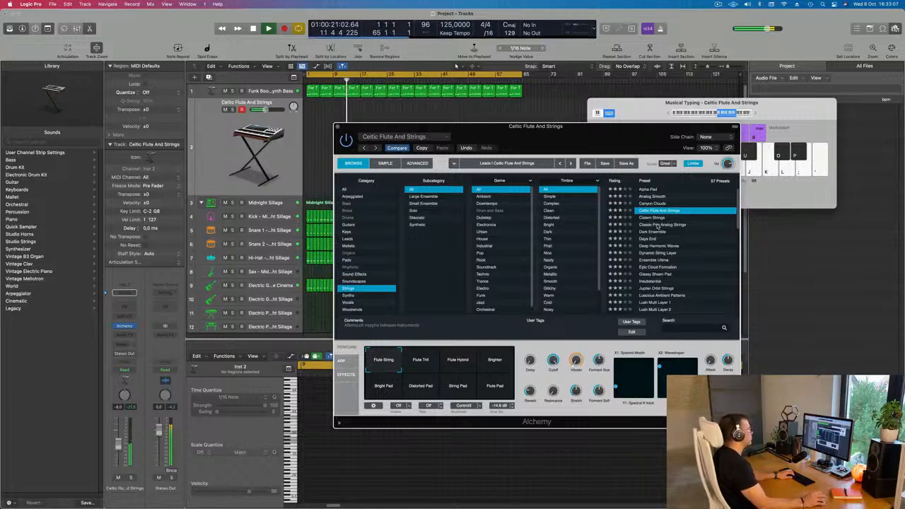
{"action": "left_click", "coordinate": [658, 225]}
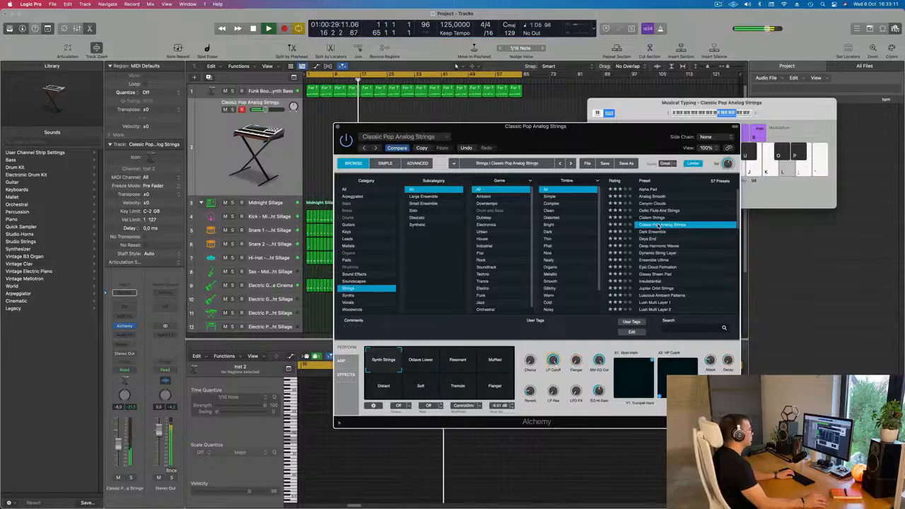
Set the Classic Pop Analog Strings track volume to -9.4 dB and rearrange the Alchemy and Musical Typing windows.
{"action": "left_click_drag", "start_coordinate": [594, 127], "coordinate": [766, 148]}
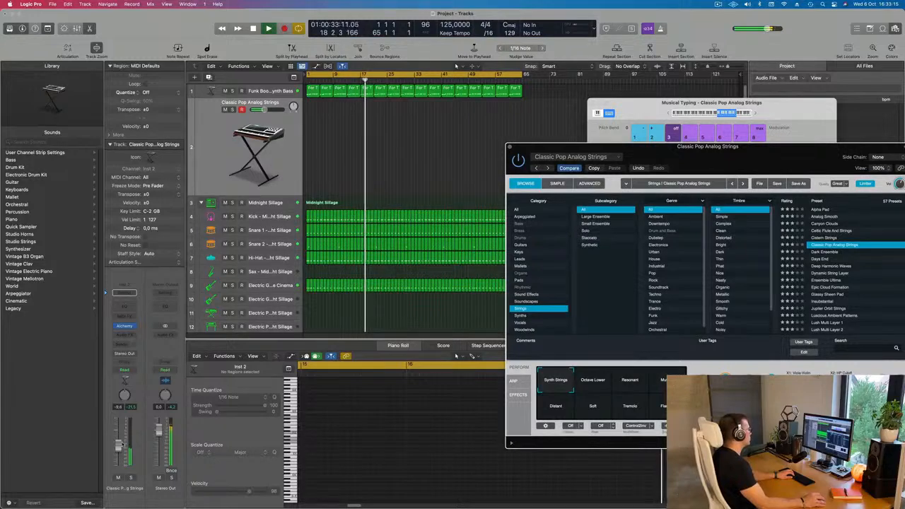
{"action": "left_click", "coordinate": [275, 120]}
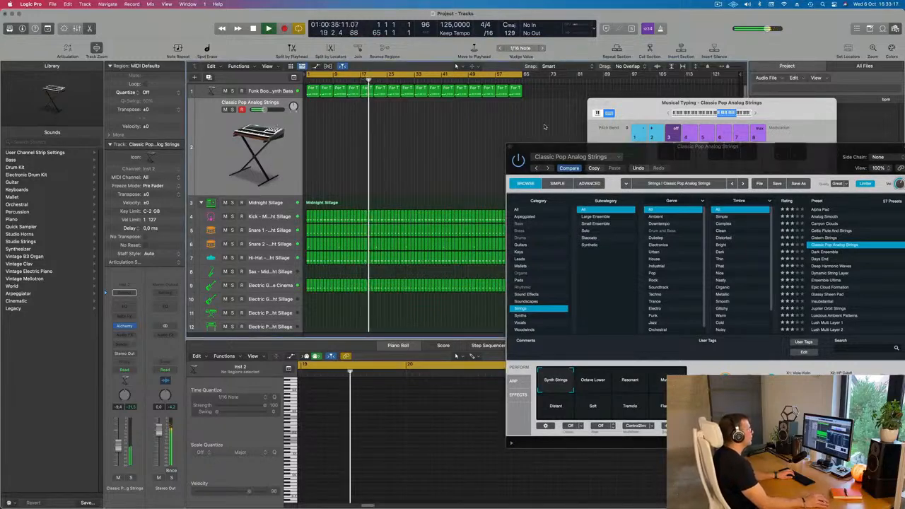
{"action": "left_click_drag", "start_coordinate": [637, 158], "coordinate": [709, 40]}
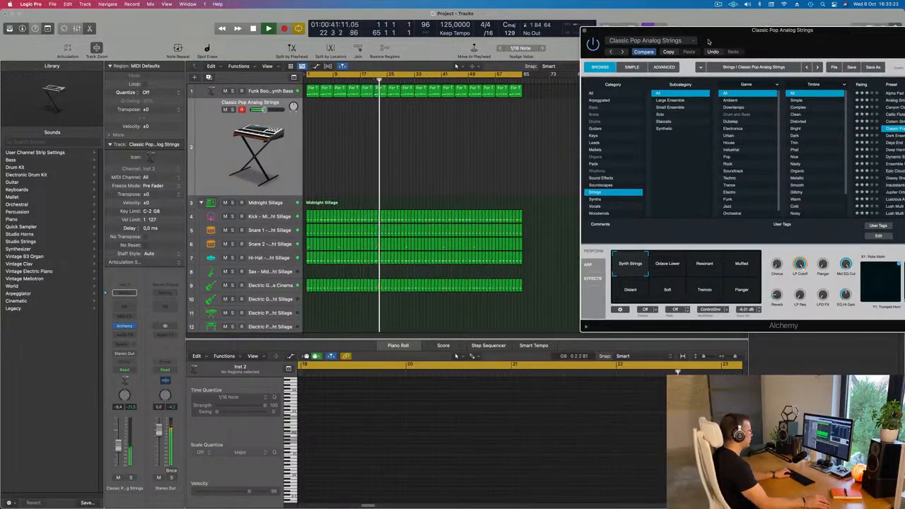
{"action": "left_click_drag", "start_coordinate": [746, 45], "coordinate": [571, 61]}
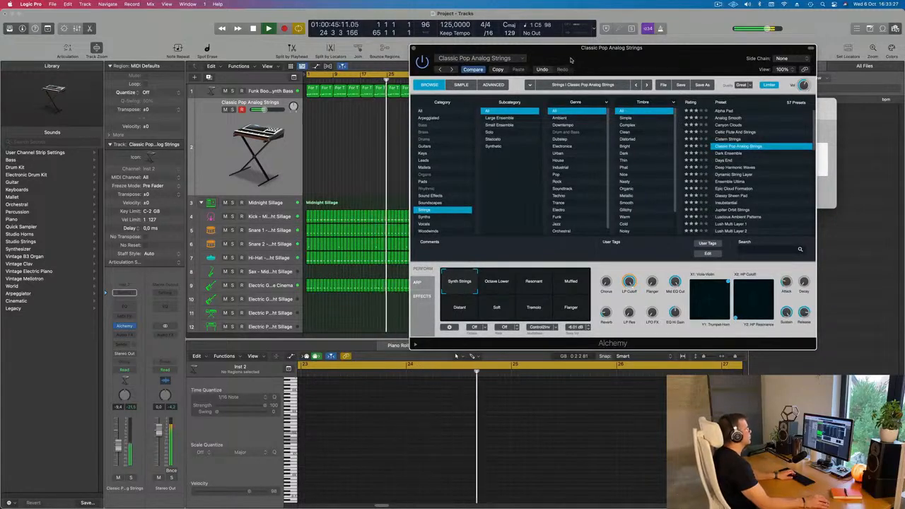
{"action": "left_click_drag", "start_coordinate": [571, 60], "coordinate": [551, 137]}
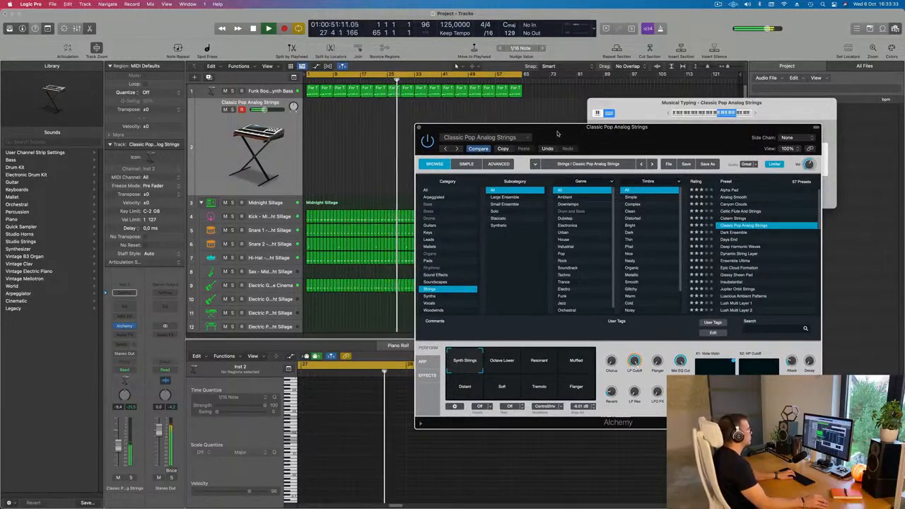
{"action": "left_click_drag", "start_coordinate": [636, 106], "coordinate": [623, 101]}
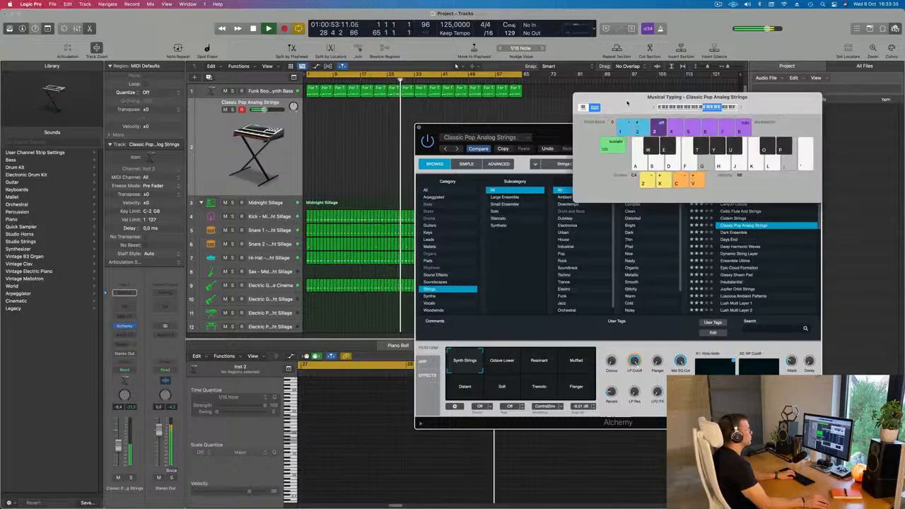
Try the strings with Musical Typing at octave C5, return to C4, and move both floating windows away from the tracks.
{"action": "left_click", "coordinate": [741, 108]}
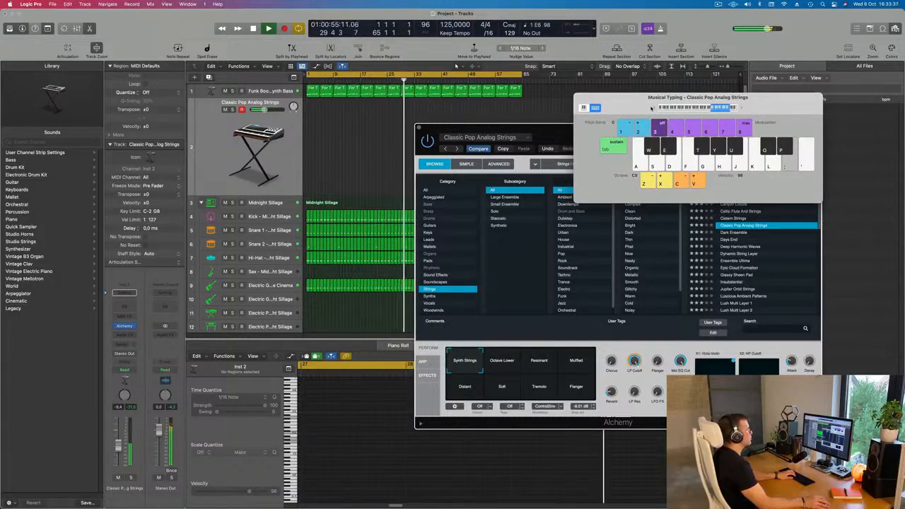
{"action": "left_click", "coordinate": [656, 108]}
{"action": "key", "text": "semicolon"}
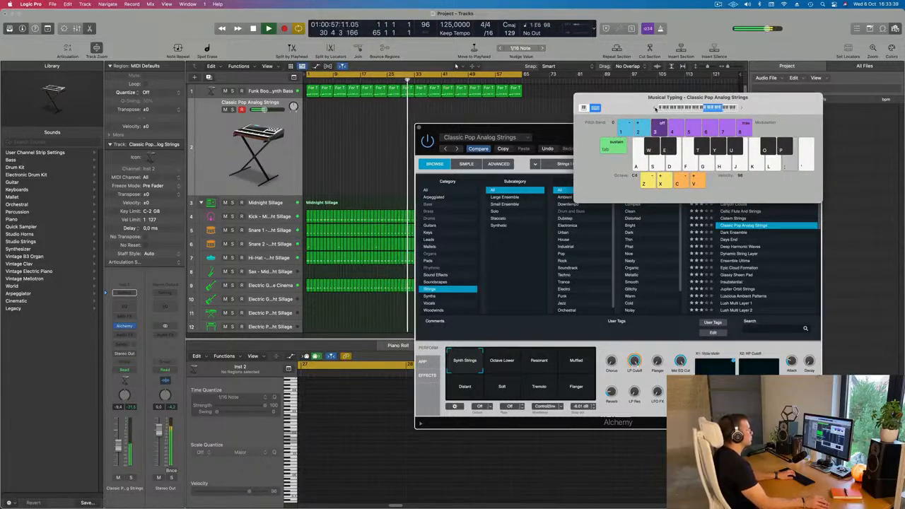
{"action": "left_click_drag", "start_coordinate": [656, 108], "coordinate": [699, 86]}
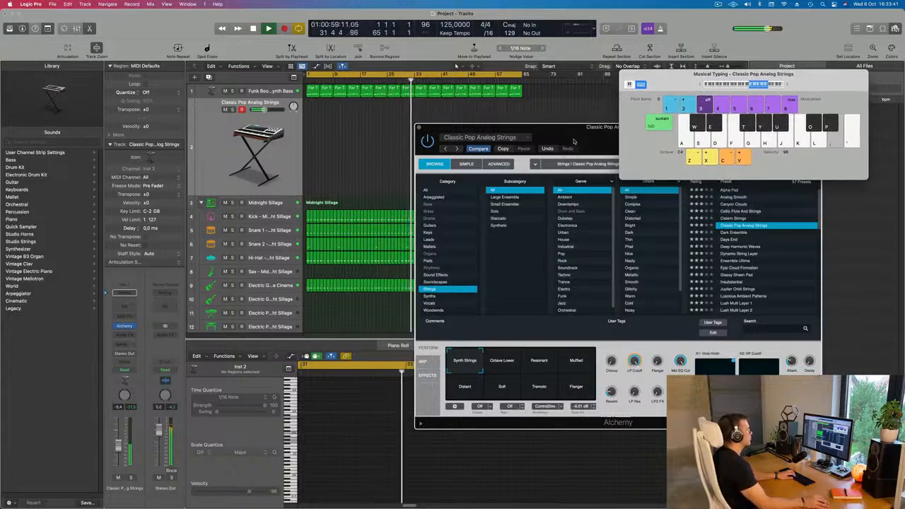
{"action": "left_click_drag", "start_coordinate": [579, 138], "coordinate": [636, 119]}
{"action": "key", "text": "r"}
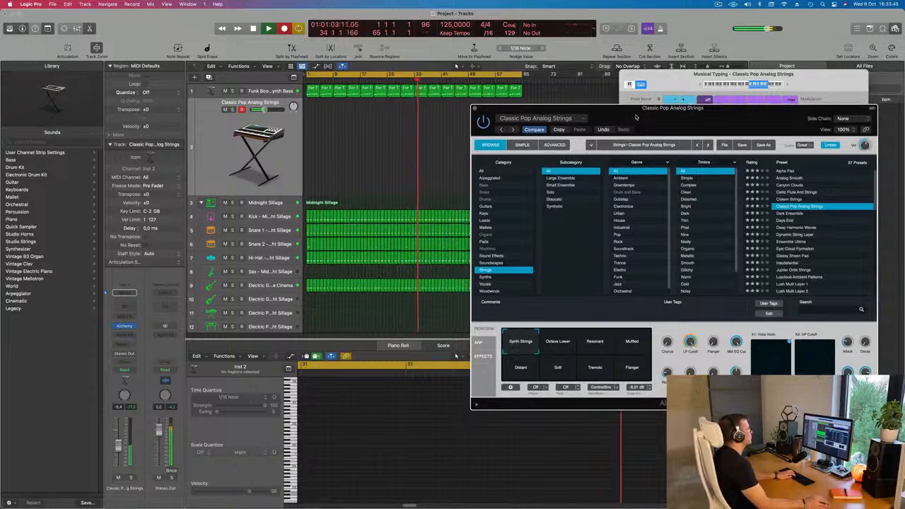
{"action": "key", "text": "space"}
{"action": "key", "text": "space"}
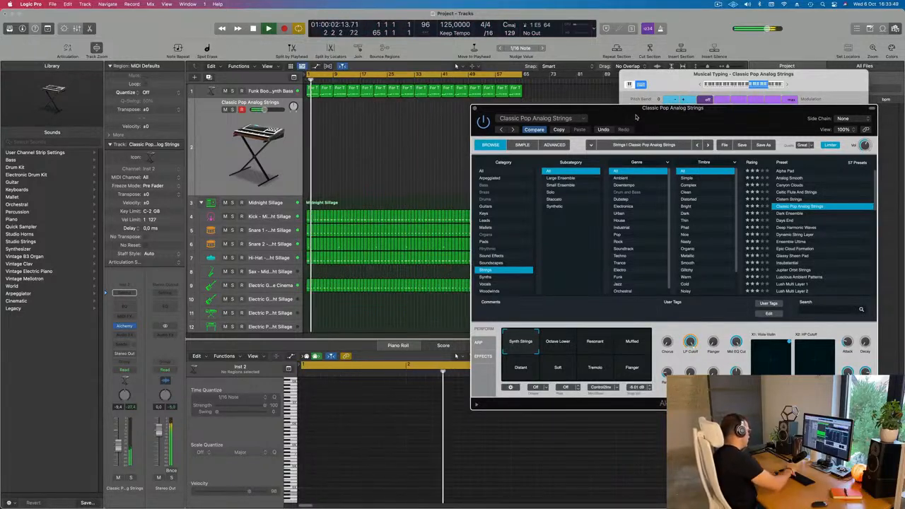
{"action": "key", "text": "space"}
Record a sustained-note string part on the Classic Pop Analog Strings track from bar 1 through bar 8, and stop.
{"action": "key", "text": "r"}
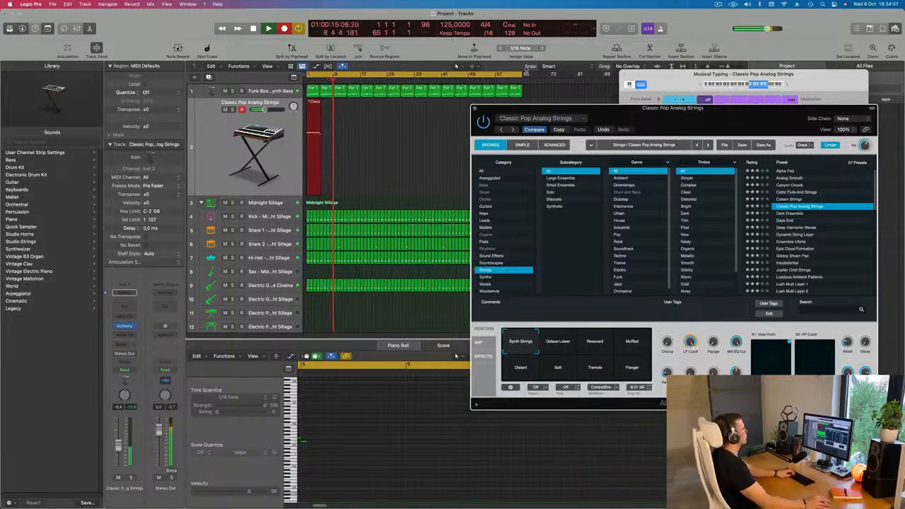
{"action": "key", "text": "space"}
Select the notes of the recorded strings region in the Piano Roll and play the part back with the beat.
{"action": "key", "text": "space"}
{"action": "key", "text": "space"}
{"action": "left_click", "coordinate": [397, 437]}
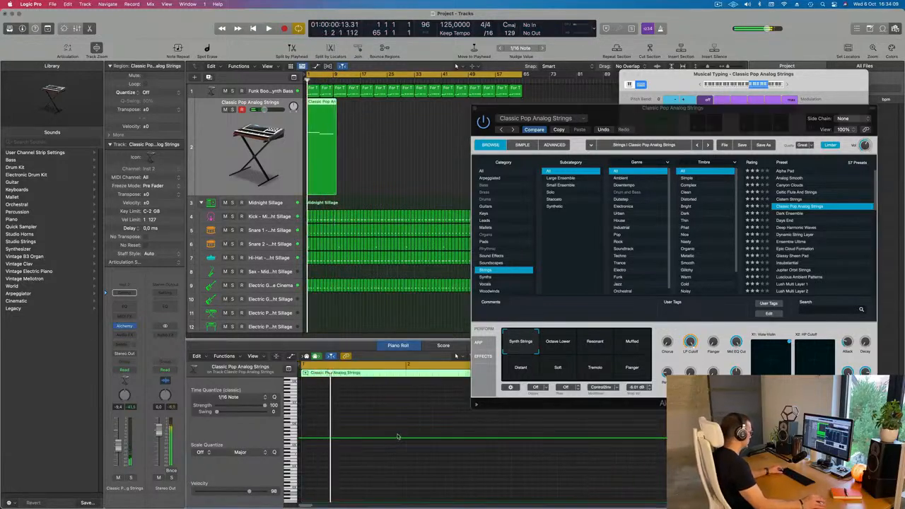
{"action": "key", "text": "super+a"}
{"action": "key", "text": "space"}
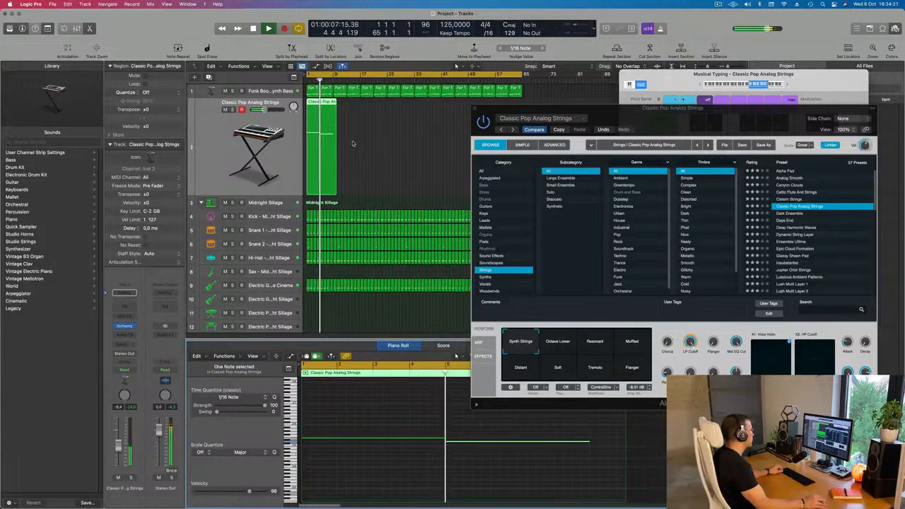
Split the strings region at bar 9 with the Split option for crossing notes, and delete the leftover piece.
{"action": "scroll", "coordinate": [355, 145], "scroll_direction": "up", "scroll_amount": 6}
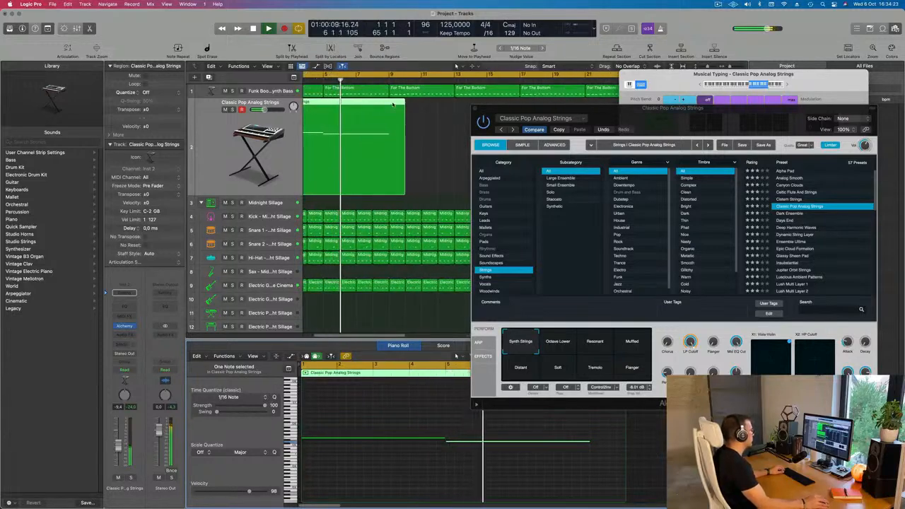
{"action": "double_click", "coordinate": [390, 181], "text": "super"}
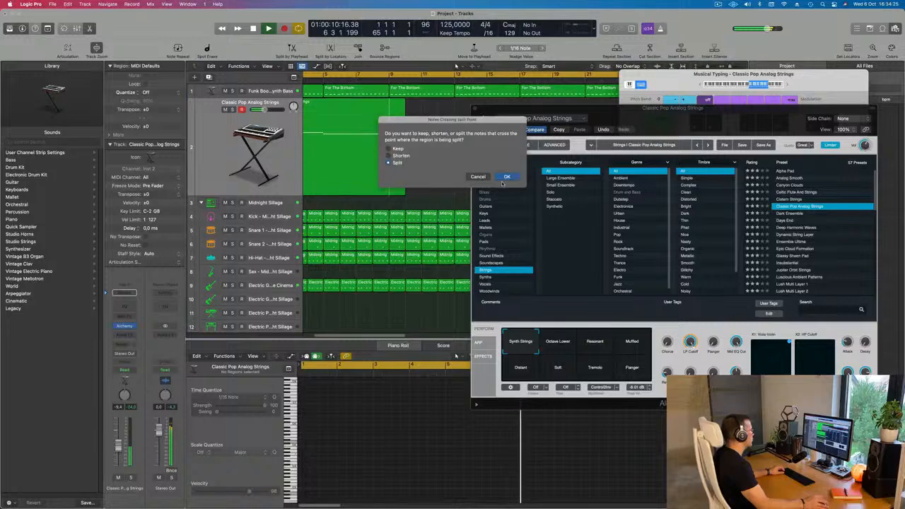
{"action": "left_click", "coordinate": [507, 177]}
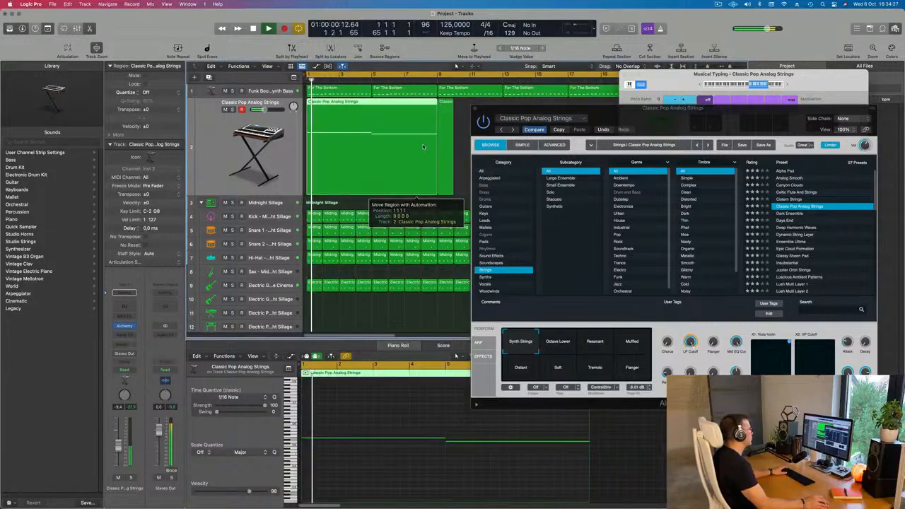
{"action": "key", "text": "Delete"}
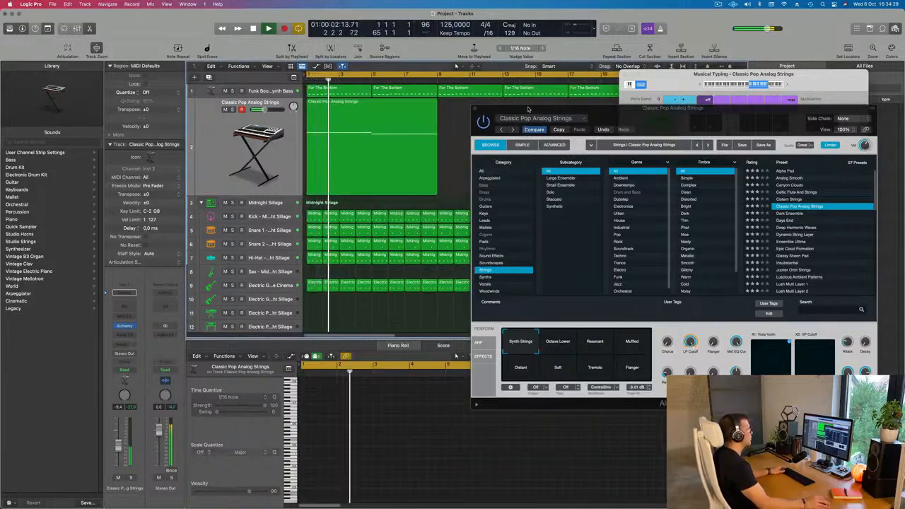
Move the Alchemy window and audition the Octave Lower, Resonant, Muffled, Distant, Soft, Tremolo and Flanger snapshots of the strings preset during playback.
{"action": "left_click_drag", "start_coordinate": [529, 109], "coordinate": [465, 233]}
{"action": "left_click", "coordinate": [418, 152]}
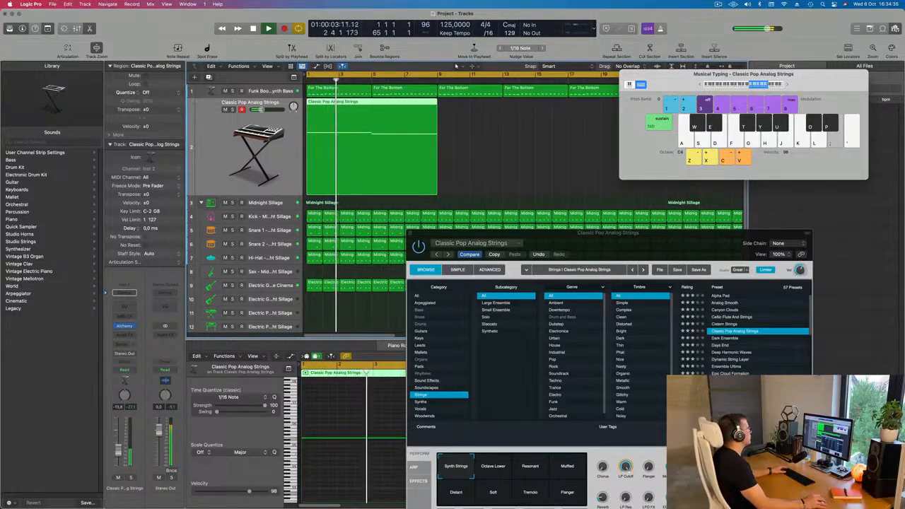
{"action": "left_click_drag", "start_coordinate": [620, 234], "coordinate": [437, 148]}
{"action": "left_click", "coordinate": [311, 385]}
{"action": "left_click", "coordinate": [347, 386]}
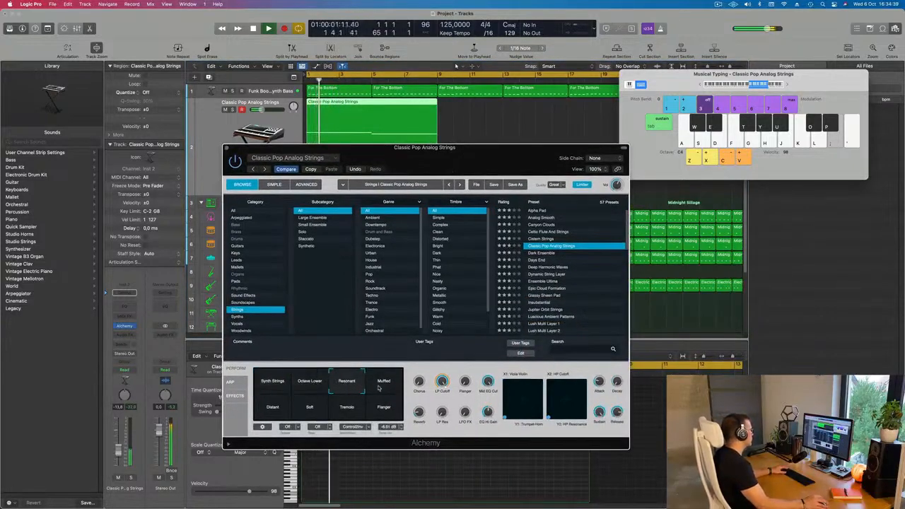
{"action": "left_click", "coordinate": [384, 389]}
{"action": "left_click", "coordinate": [273, 409]}
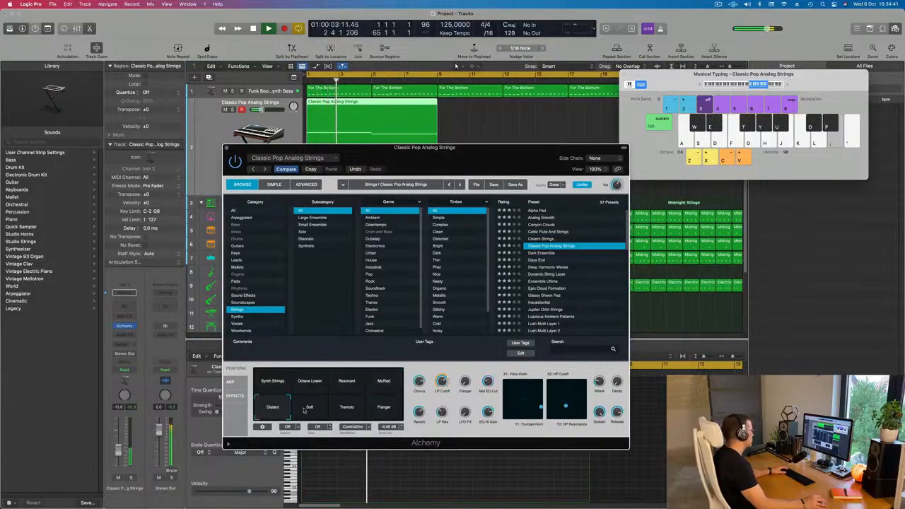
{"action": "left_click", "coordinate": [319, 410]}
{"action": "left_click", "coordinate": [345, 409]}
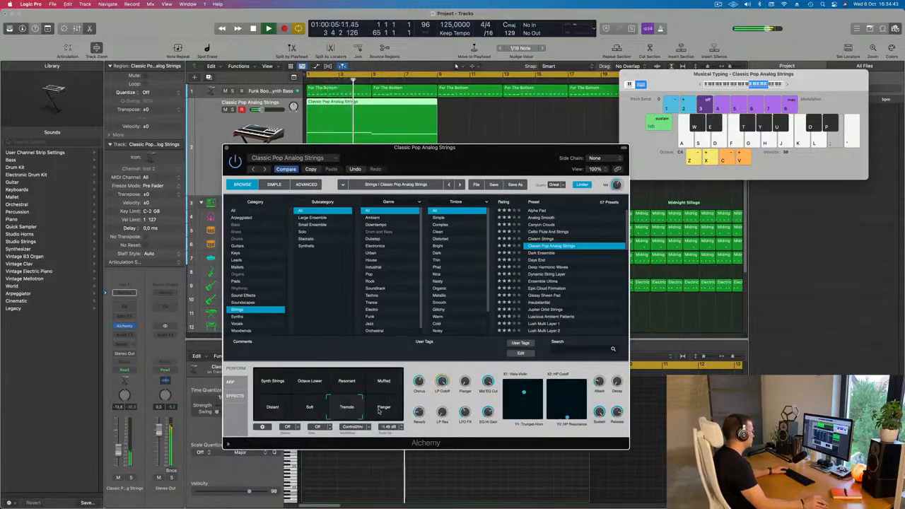
{"action": "left_click", "coordinate": [396, 414]}
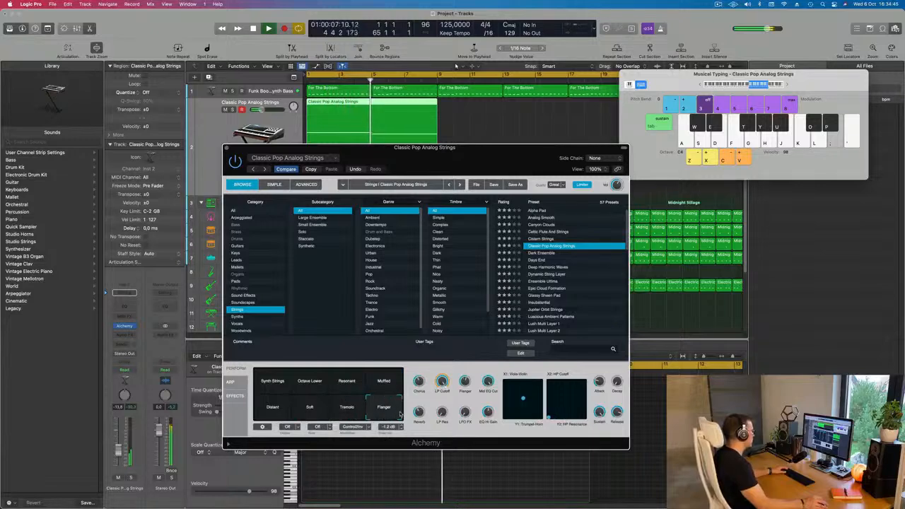
{"action": "left_click", "coordinate": [393, 386]}
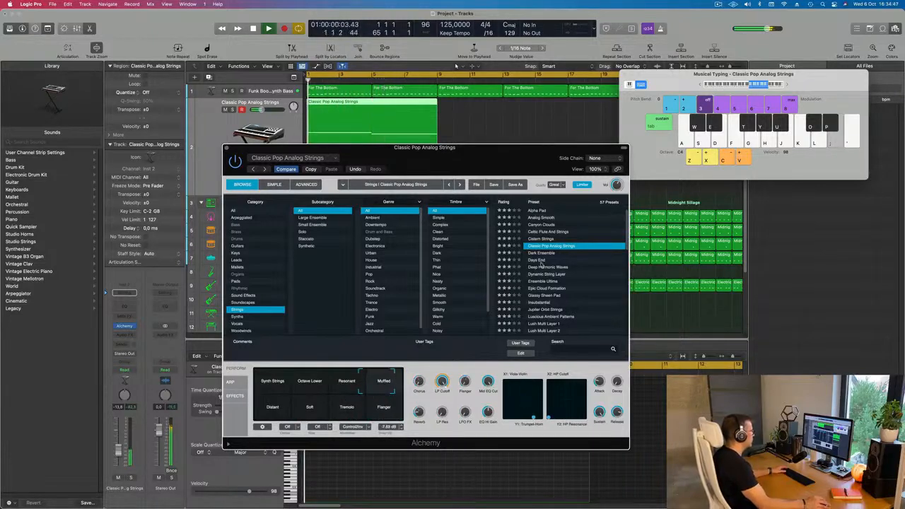
Audition the Alchemy string presets Days End and Dynamic String Layer, moving the plug-in window off the strings region.
{"action": "key", "text": "Down"}
{"action": "key", "text": "Down"}
{"action": "left_click_drag", "start_coordinate": [495, 154], "coordinate": [601, 161]}
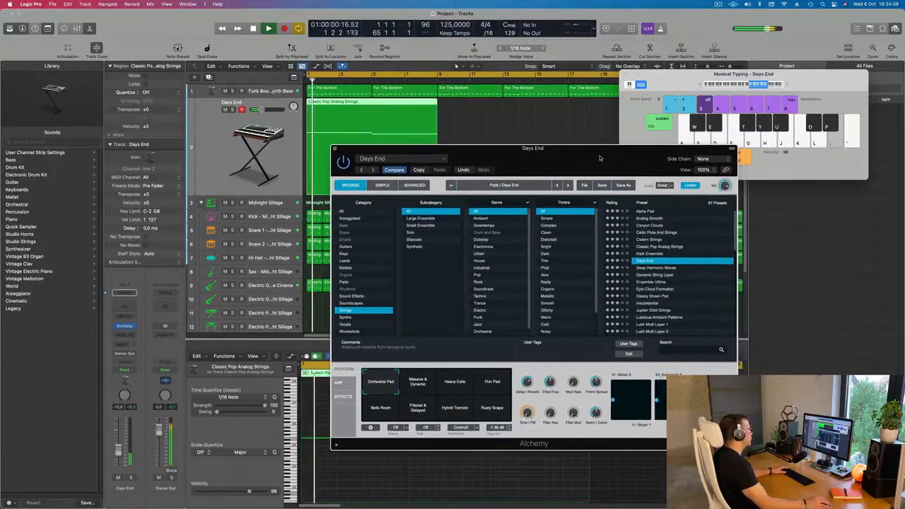
{"action": "left_click_drag", "start_coordinate": [600, 160], "coordinate": [647, 135]}
{"action": "scroll", "coordinate": [704, 238], "scroll_direction": "down", "scroll_amount": 2}
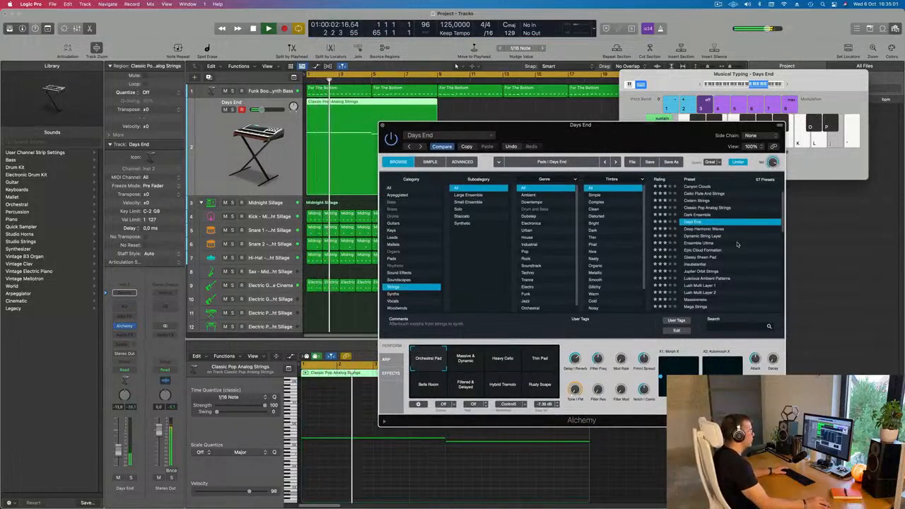
{"action": "left_click", "coordinate": [703, 236]}
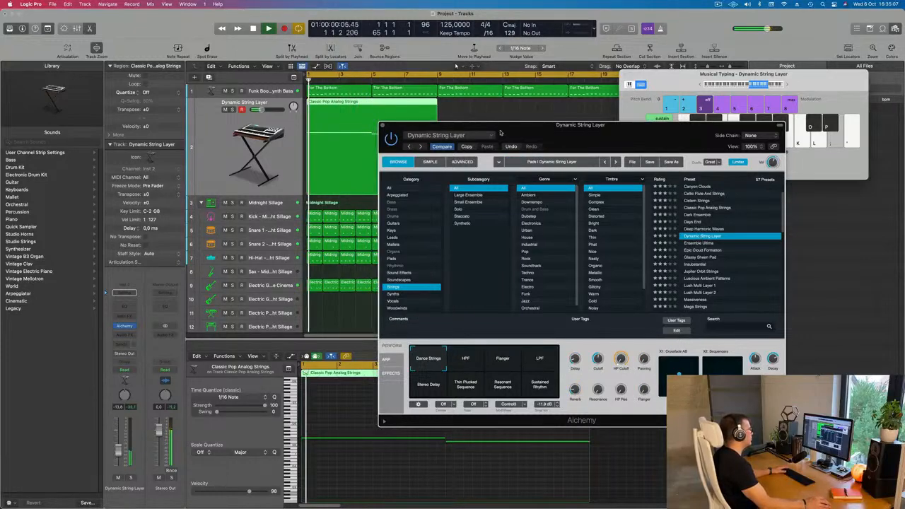
Audition the Glassy Sheen Pad and Insubstantial presets, and load Mega Strings on the strings track.
{"action": "left_click_drag", "start_coordinate": [500, 133], "coordinate": [560, 104]}
{"action": "scroll", "coordinate": [790, 200], "scroll_direction": "down", "scroll_amount": 2}
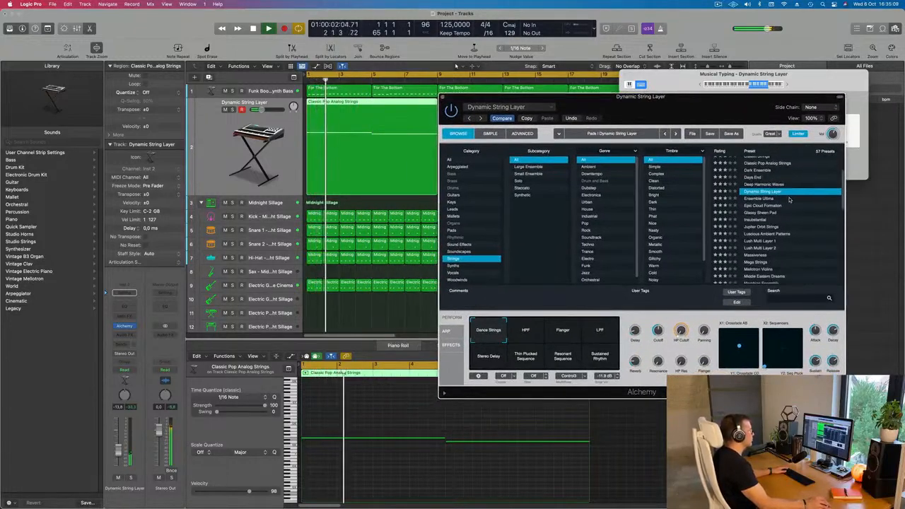
{"action": "scroll", "coordinate": [790, 200], "scroll_direction": "down", "scroll_amount": 1}
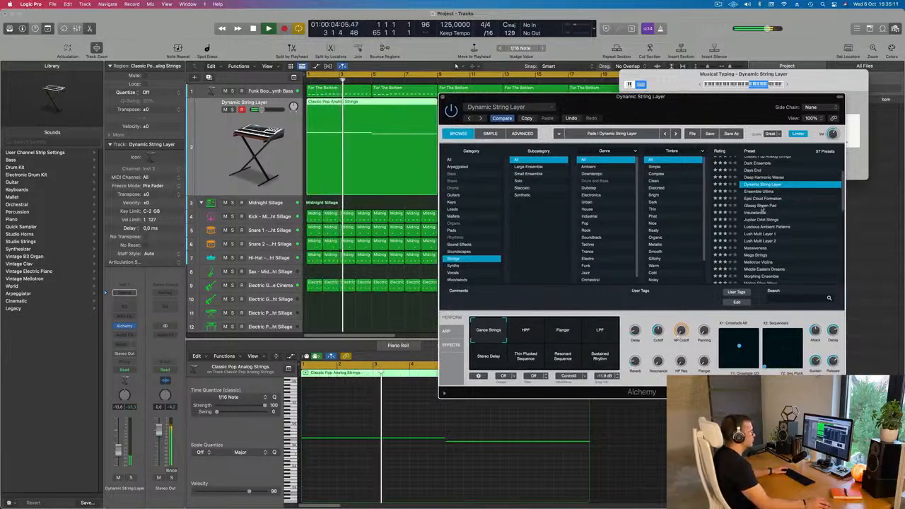
{"action": "left_click", "coordinate": [766, 206]}
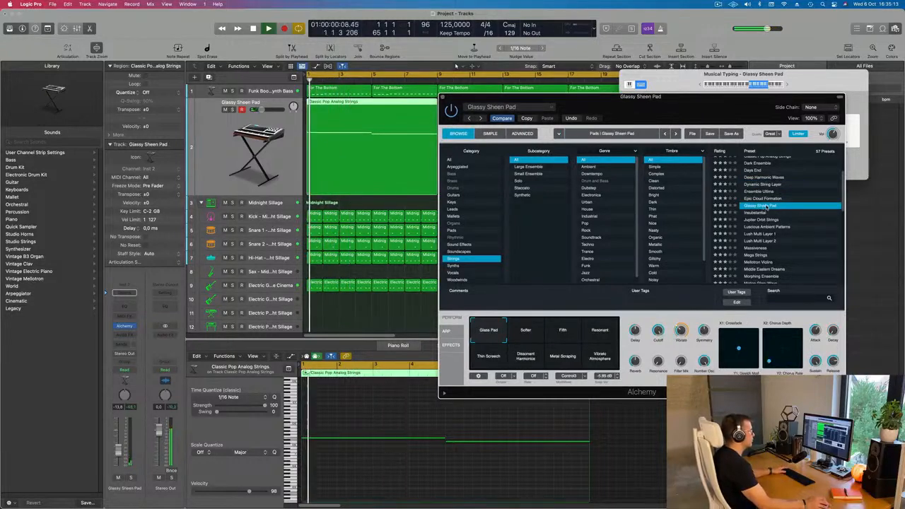
{"action": "left_click", "coordinate": [756, 213]}
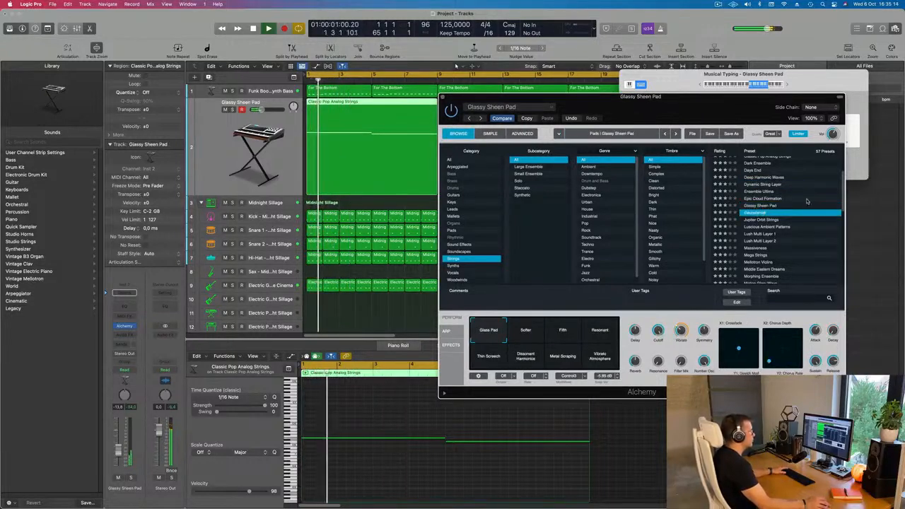
{"action": "left_click", "coordinate": [754, 256]}
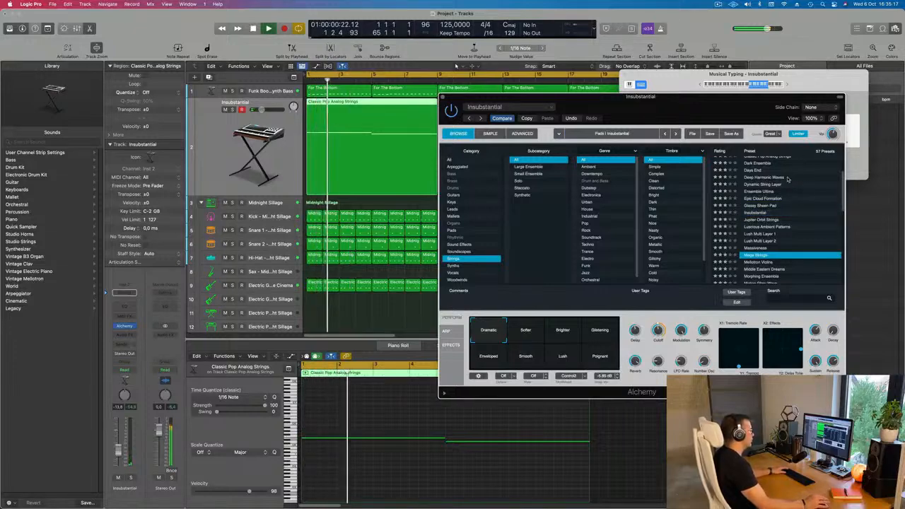
{"action": "left_click_drag", "start_coordinate": [719, 108], "coordinate": [770, 89]}
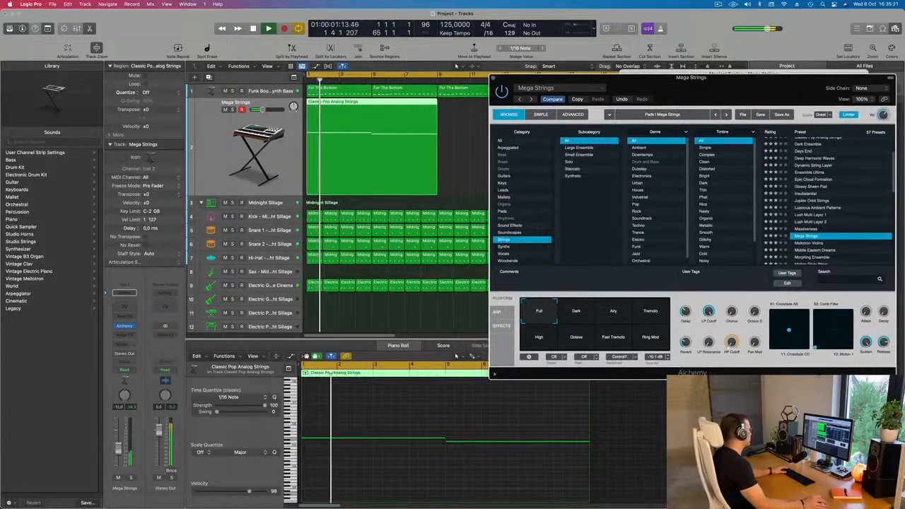
Add a send from the Mega Strings channel to the Bus 1 Delay and raise its send level.
{"action": "left_click", "coordinate": [124, 292]}
{"action": "mouse_move", "coordinate": [126, 355]}
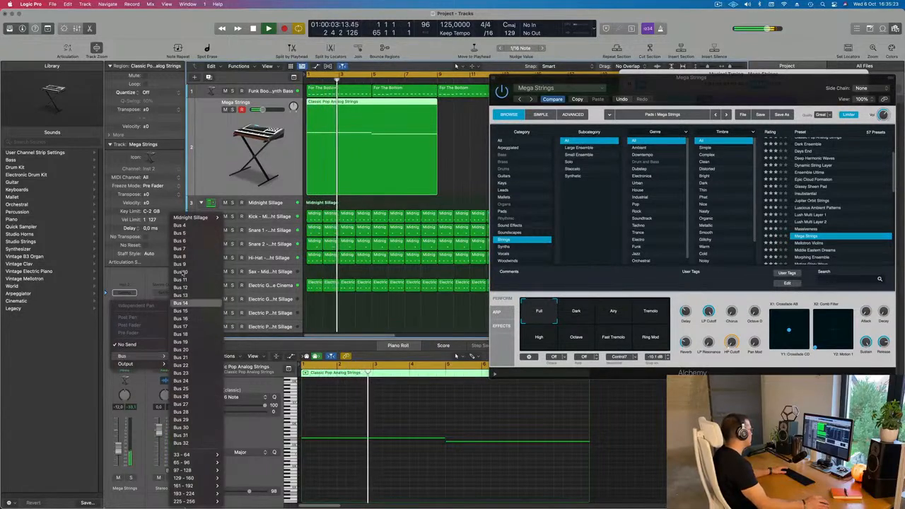
{"action": "mouse_move", "coordinate": [202, 217]}
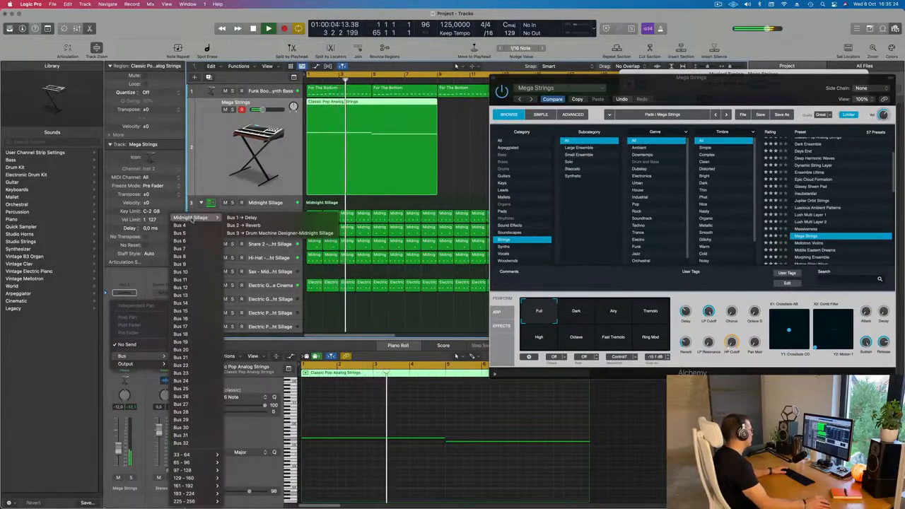
{"action": "left_click", "coordinate": [247, 218]}
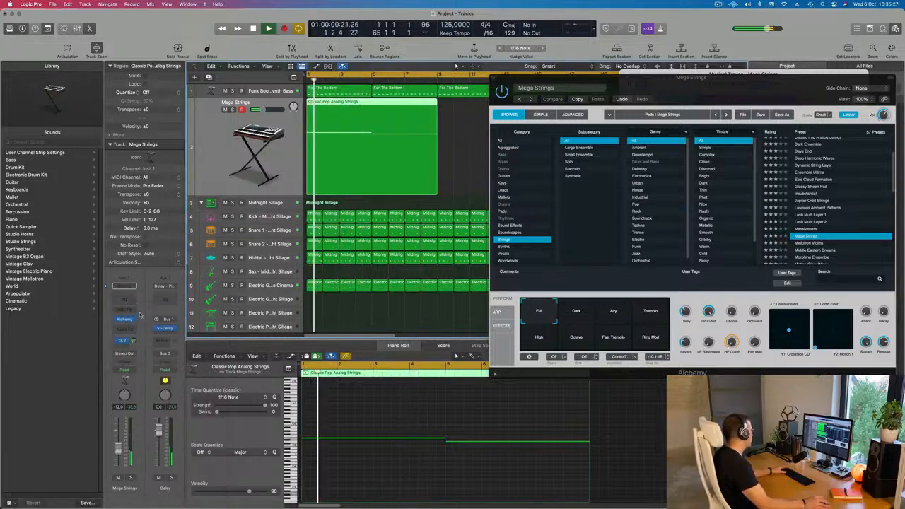
{"action": "left_click_drag", "start_coordinate": [140, 315], "coordinate": [140, 302]}
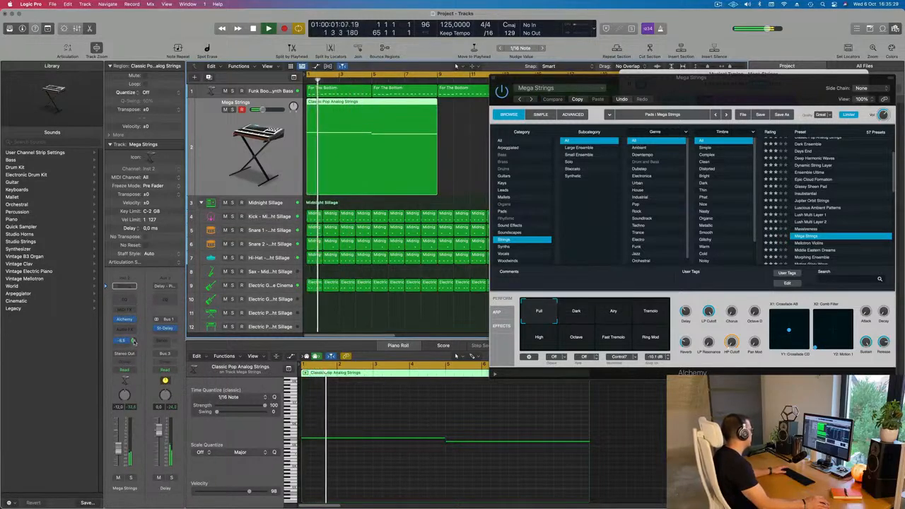
Add a send from the Mega Strings channel to the Bus 2 Reverb, raise its level, and close the Alchemy window.
{"action": "left_click", "coordinate": [121, 347]}
{"action": "mouse_move", "coordinate": [141, 357]}
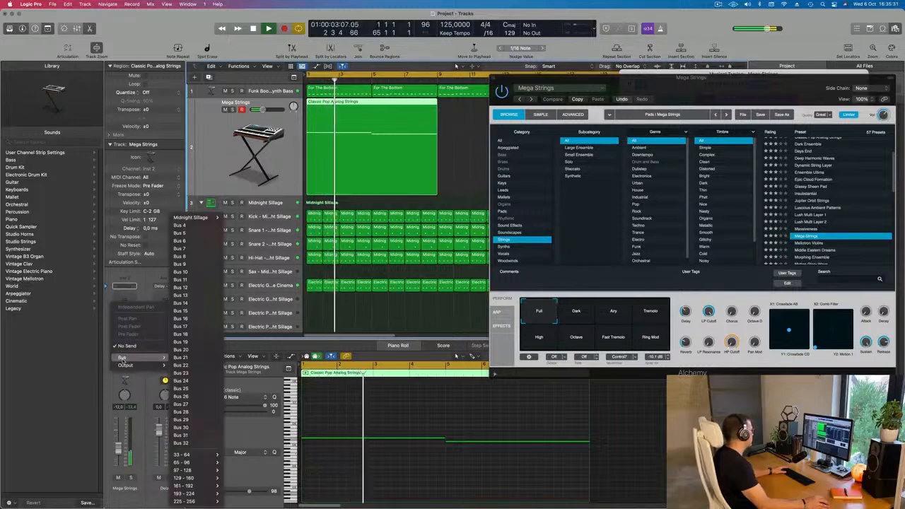
{"action": "mouse_move", "coordinate": [209, 217]}
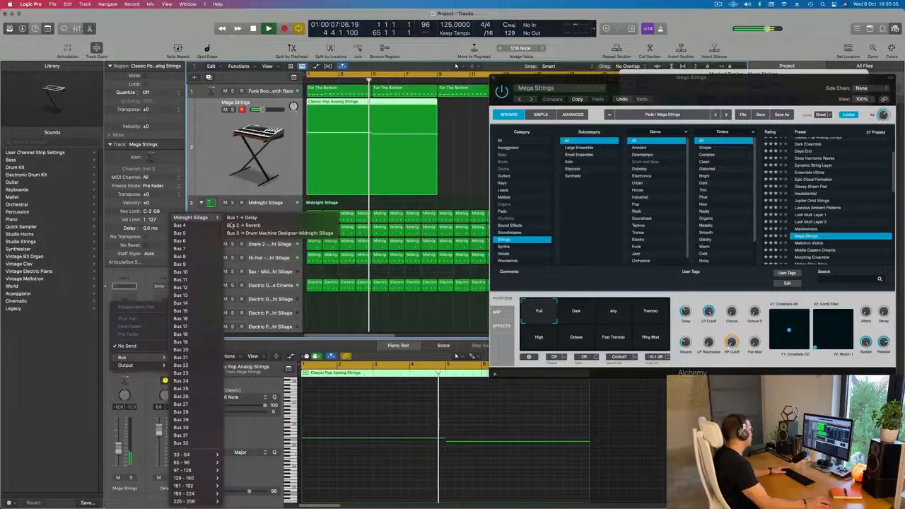
{"action": "left_click", "coordinate": [253, 225]}
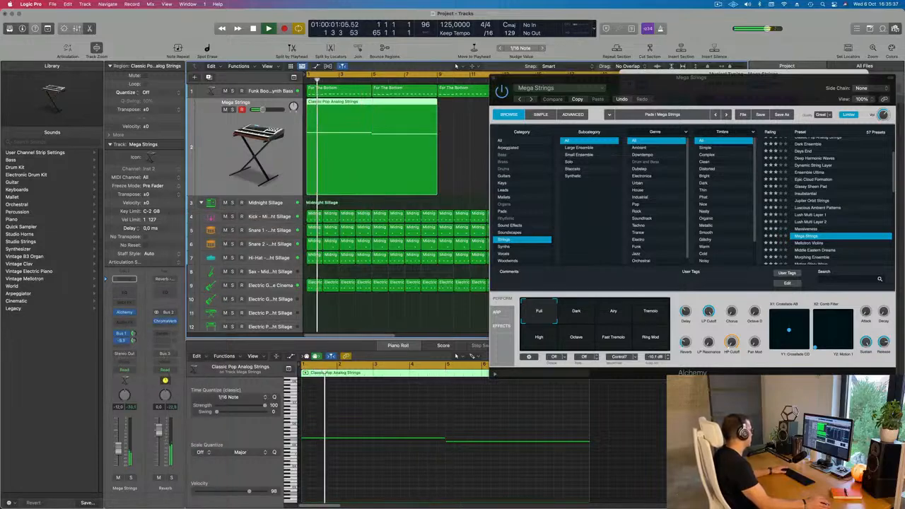
{"action": "left_click_drag", "start_coordinate": [579, 94], "coordinate": [459, 162]}
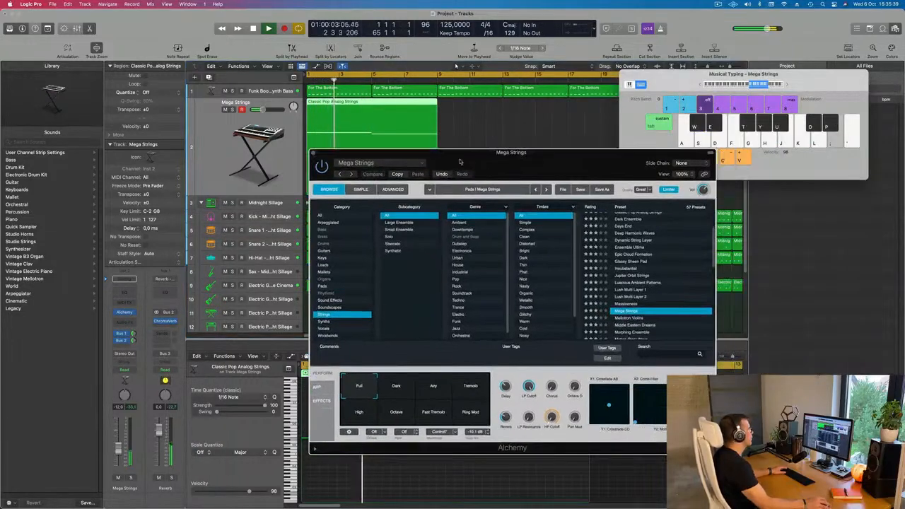
{"action": "left_click", "coordinate": [313, 153]}
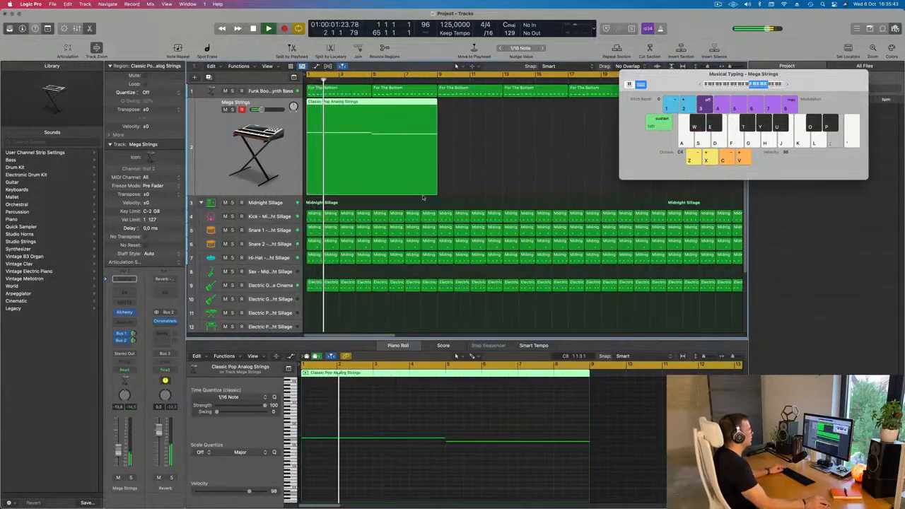
Move the Musical Typing window aside and repeat the eight-bar strings region until it fills the track up to bar 65.
{"action": "left_click_drag", "start_coordinate": [672, 75], "coordinate": [742, 86]}
{"action": "scroll", "coordinate": [467, 172], "scroll_direction": "down", "scroll_amount": 5}
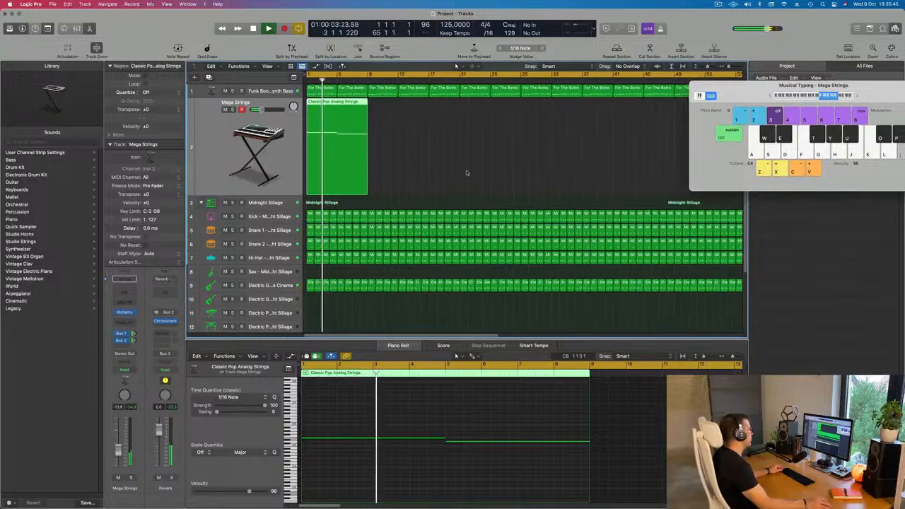
{"action": "scroll", "coordinate": [466, 172], "scroll_direction": "down", "scroll_amount": 3}
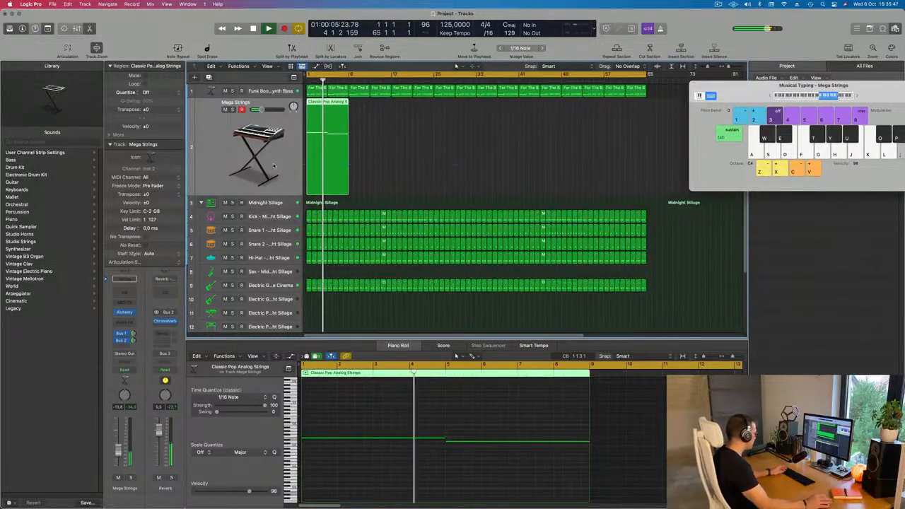
{"action": "key", "text": "super+r"}
{"action": "key", "text": "super+r"}
{"action": "key", "text": "super+r"}
{"action": "key", "text": "super+r"}
{"action": "key", "text": "super+r"}
{"action": "key", "text": "super+r"}
{"action": "key", "text": "super+r"}
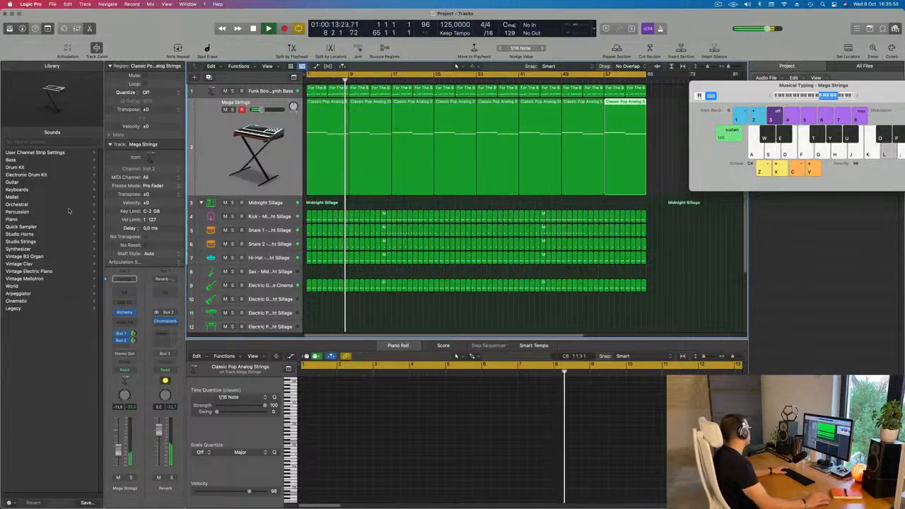
{"action": "left_click", "coordinate": [12, 220]}
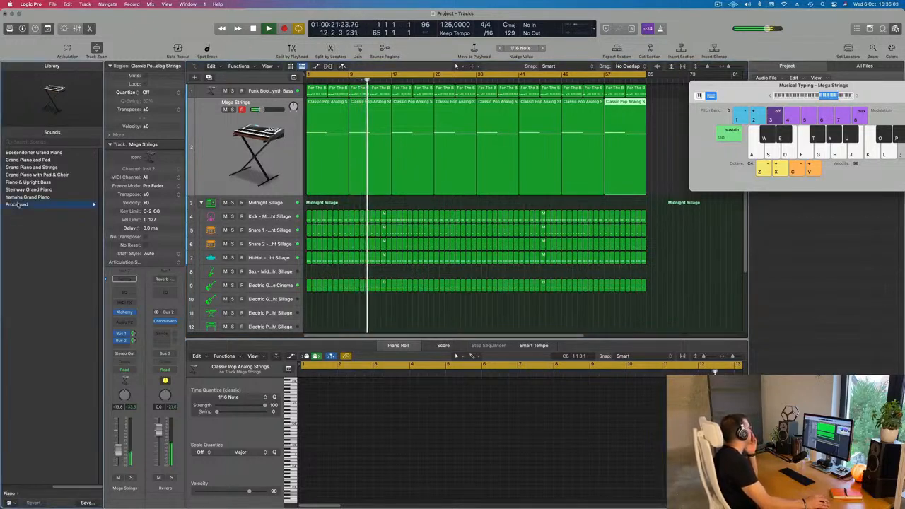
{"action": "left_click", "coordinate": [18, 205]}
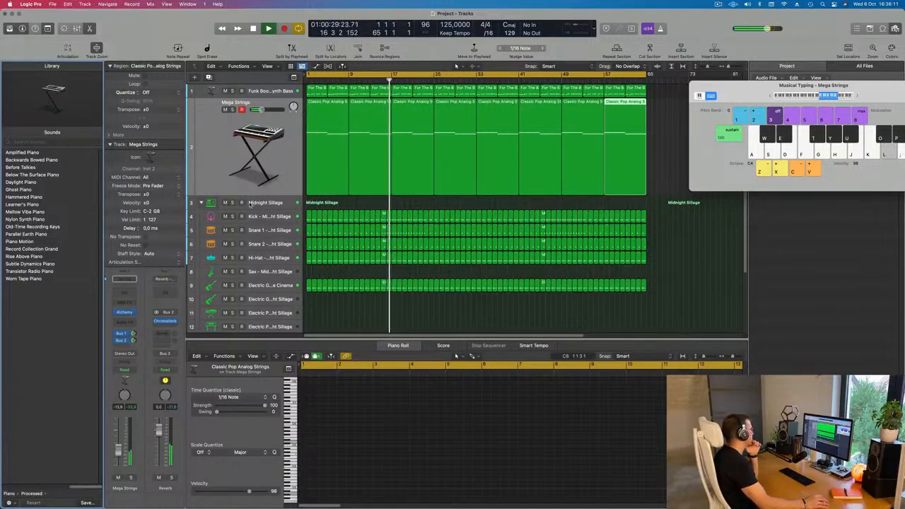
{"action": "scroll", "coordinate": [248, 203], "scroll_direction": "down", "scroll_amount": 4}
{"action": "scroll", "coordinate": [249, 205], "scroll_direction": "up", "scroll_amount": 4}
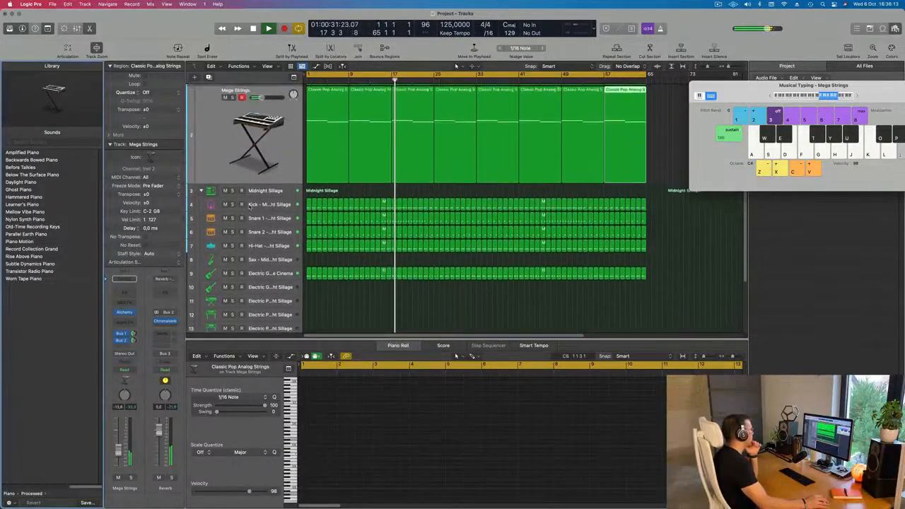
Create a new instrument track below Mega Strings and load the processed piano patch Before Talkies on it.
{"action": "left_click", "coordinate": [284, 152]}
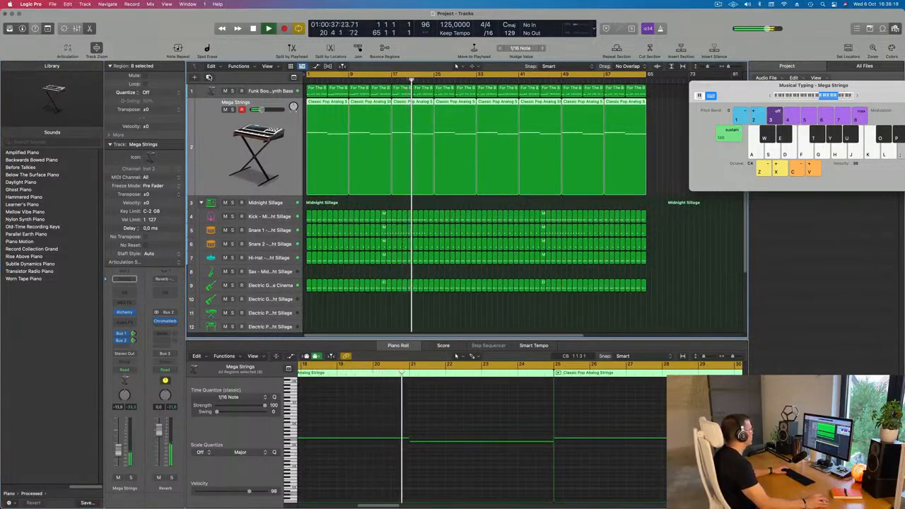
{"action": "key", "text": "alt+super+s"}
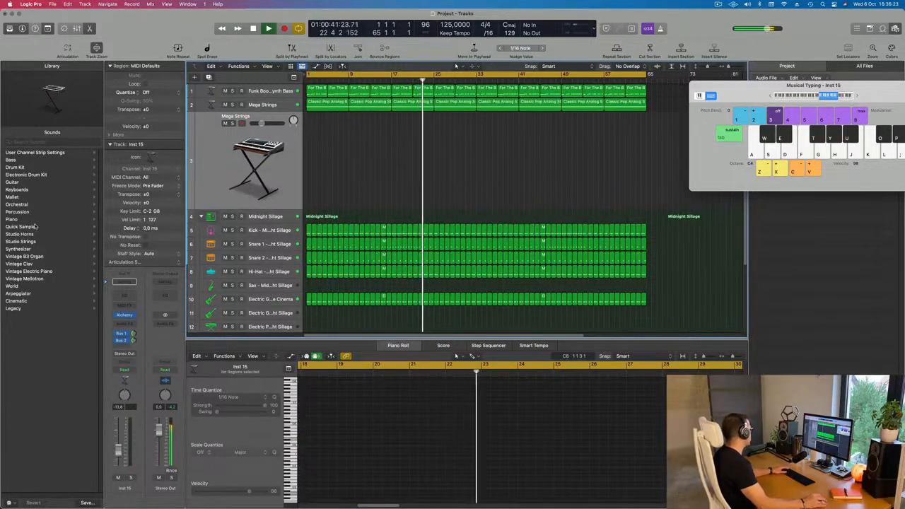
{"action": "left_click", "coordinate": [9, 219]}
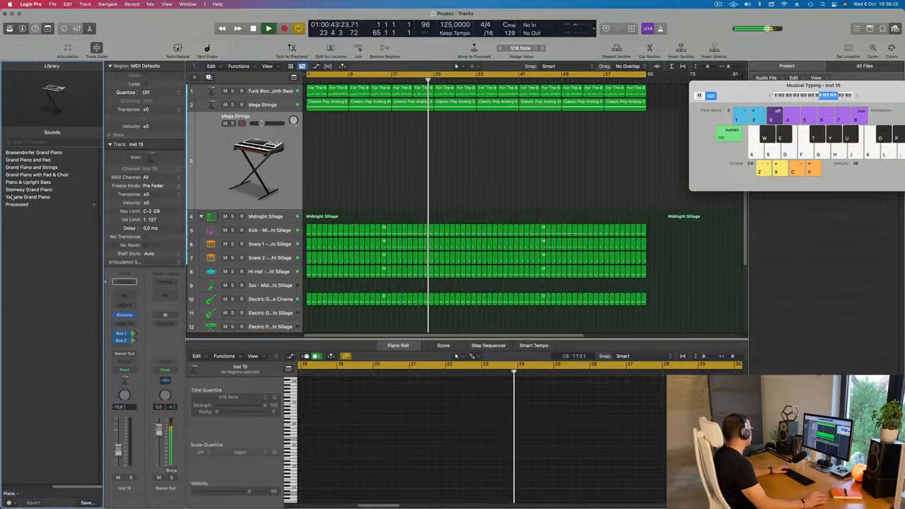
{"action": "left_click", "coordinate": [15, 205]}
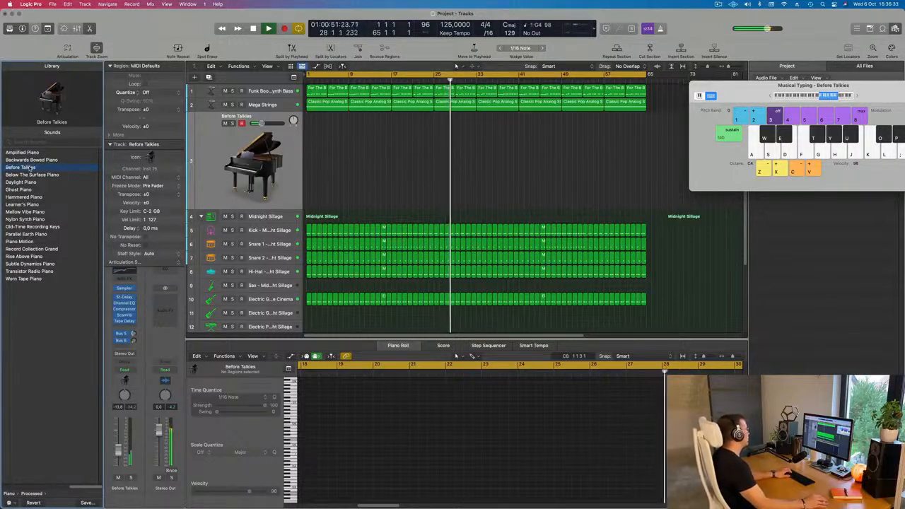
Bring the Musical Typing window into full view, lower its octave to C2, and raise the Before Talkies channel volume to about -7.2 dB.
{"action": "key", "text": "h"}
{"action": "key", "text": "g"}
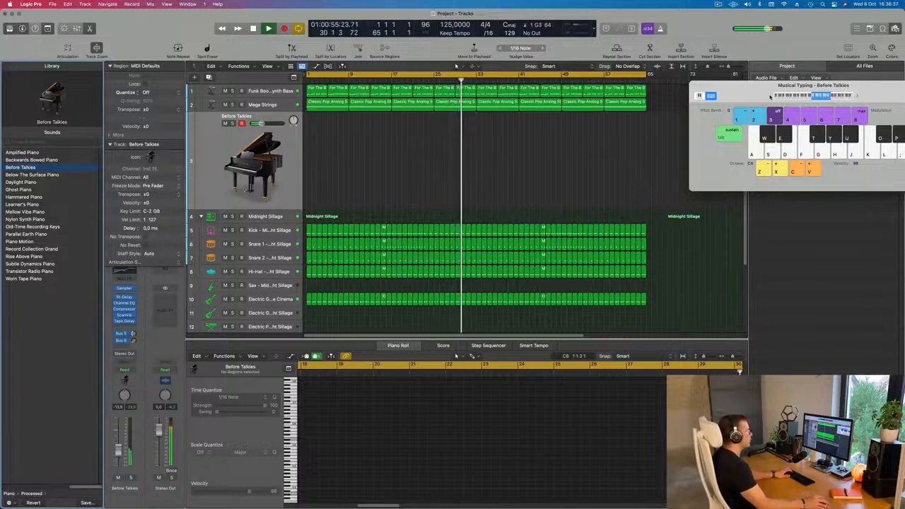
{"action": "left_click_drag", "start_coordinate": [770, 95], "coordinate": [552, 137]}
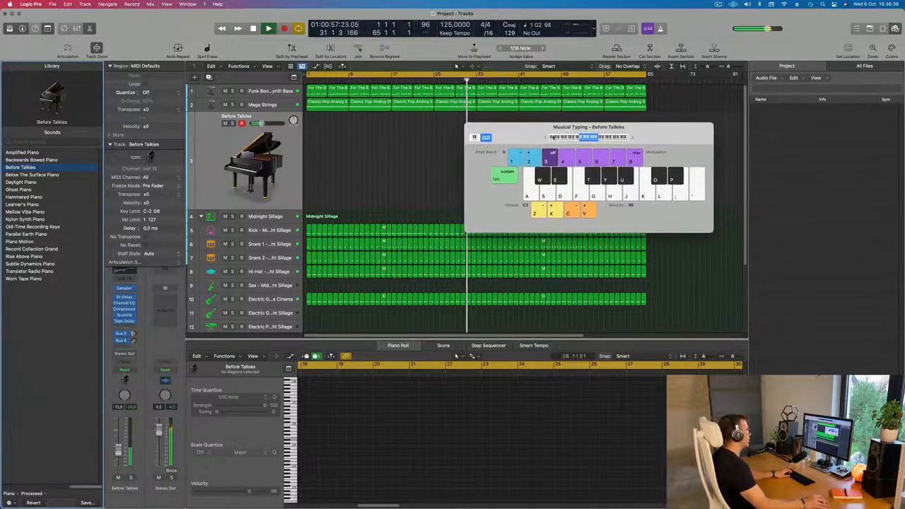
{"action": "key", "text": "d"}
{"action": "key", "text": "g"}
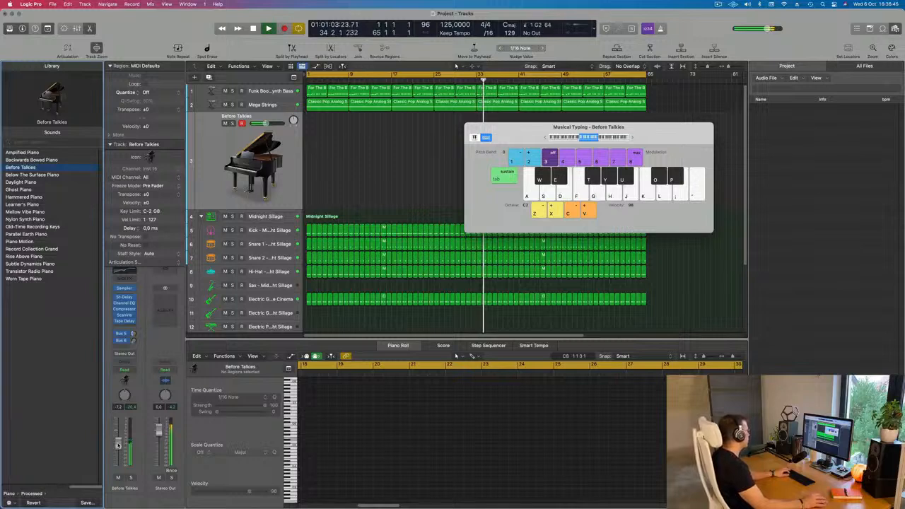
Rehearse the piano phrase over the playing beat using repeated E and G notes with D and F variations.
{"action": "key", "text": "d"}
{"action": "key", "text": "g"}
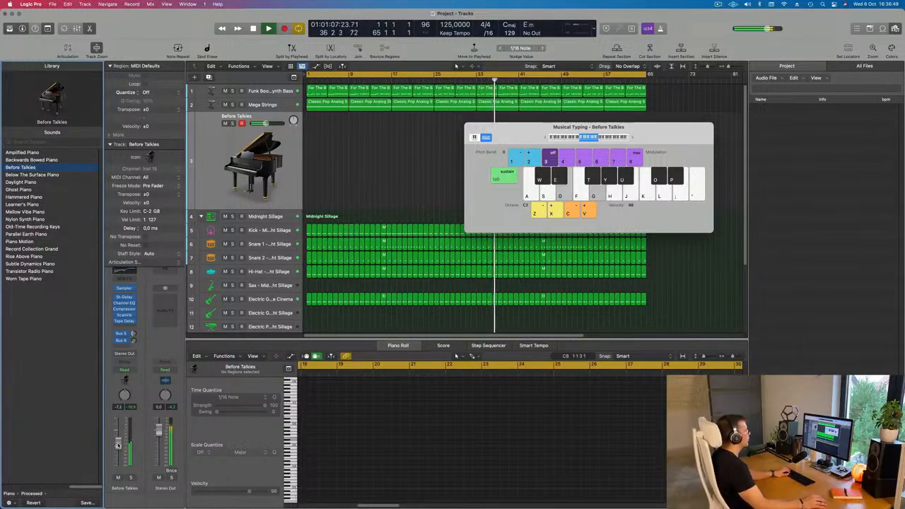
{"action": "key", "text": "d"}
{"action": "key", "text": "g"}
{"action": "key", "text": "s"}
{"action": "key", "text": "f"}
{"action": "key", "text": "d"}
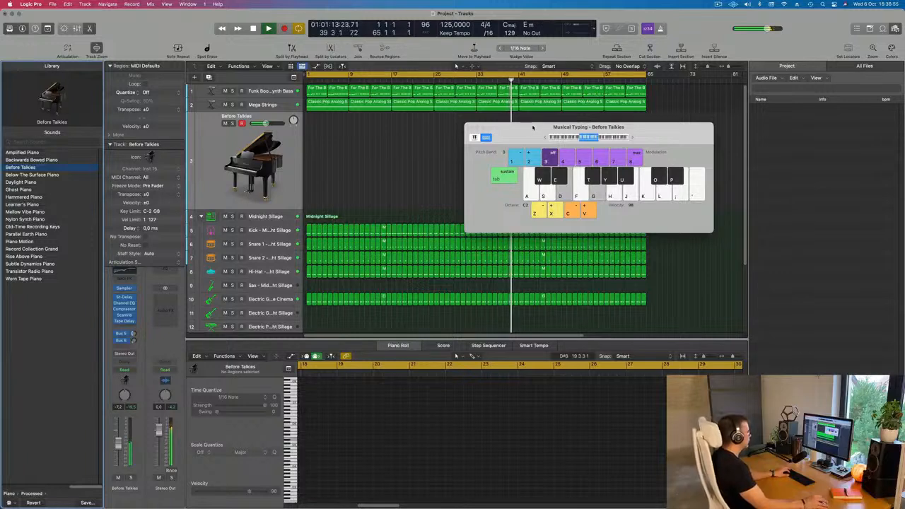
{"action": "key", "text": "f"}
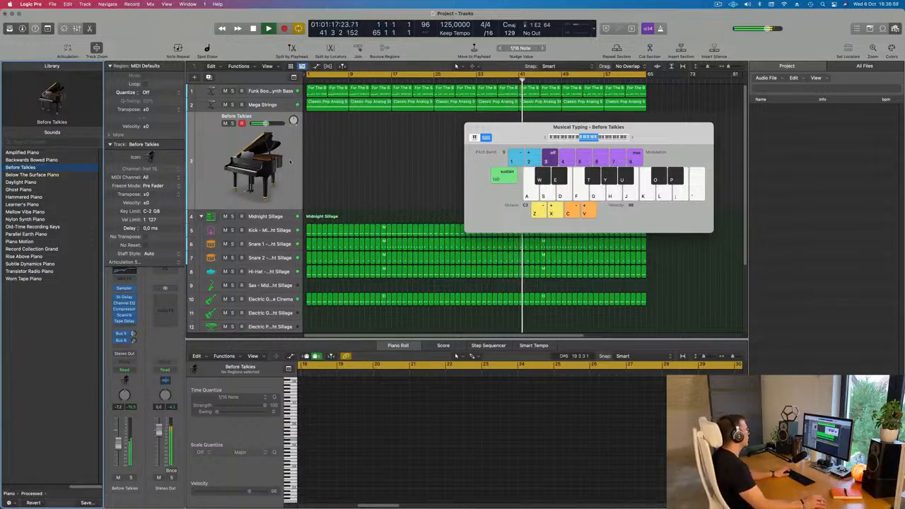
Record a two-bar piano phrase from bar 1 with repeated E2 and G2 notes, ending on G2 and B2.
{"action": "key", "text": "r"}
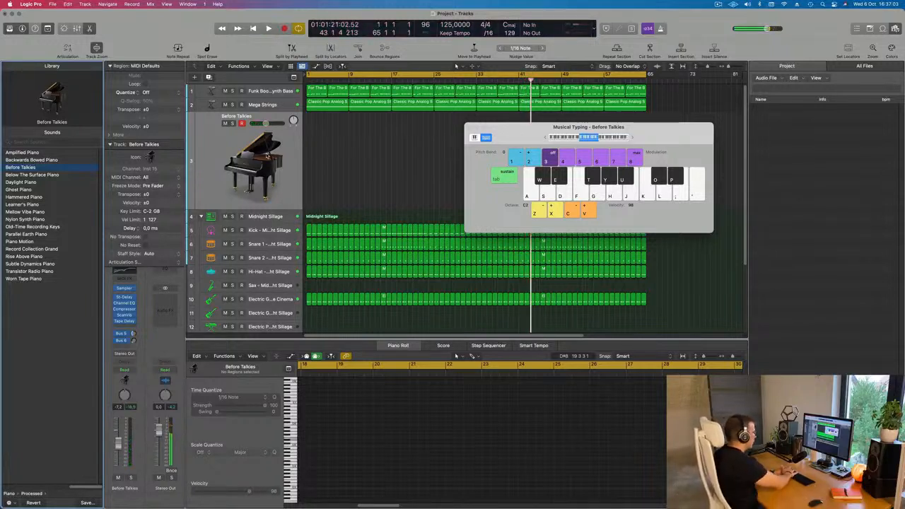
{"action": "key", "text": "r"}
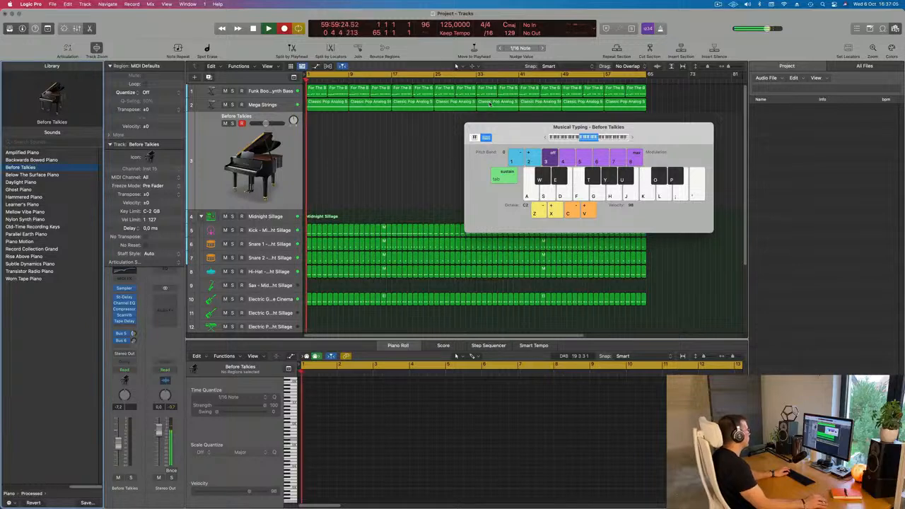
{"action": "key", "text": "d"}
{"action": "key", "text": "g"}
{"action": "key", "text": "d"}
{"action": "key", "text": "g"}
{"action": "key", "text": "d"}
{"action": "key", "text": "g"}
{"action": "key", "text": "d"}
{"action": "key", "text": "g"}
{"action": "key", "text": "d"}
{"action": "key", "text": "g"}
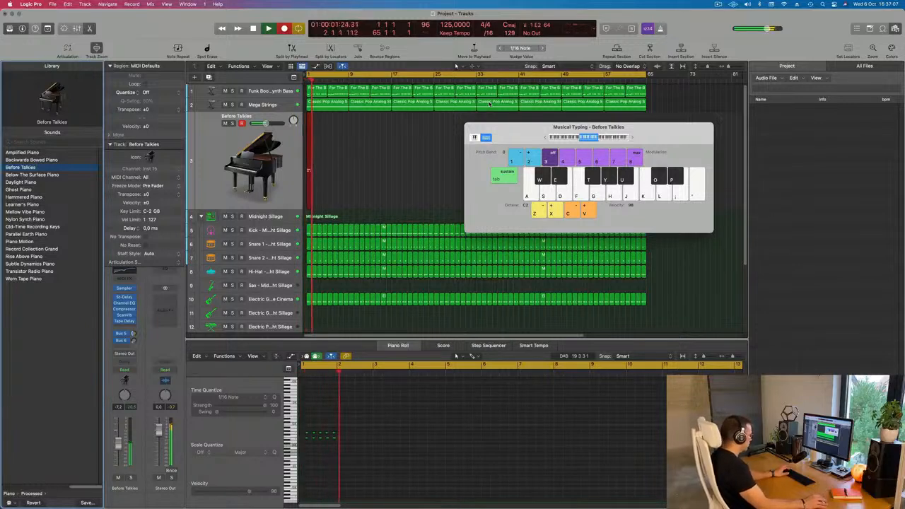
{"action": "key", "text": "d"}
{"action": "key", "text": "g"}
{"action": "key", "text": "d"}
{"action": "key", "text": "g"}
{"action": "key", "text": "d"}
{"action": "key", "text": "g"}
{"action": "key", "text": "d"}
{"action": "key", "text": "g"}
{"action": "key", "text": "g"}
{"action": "key", "text": "j"}
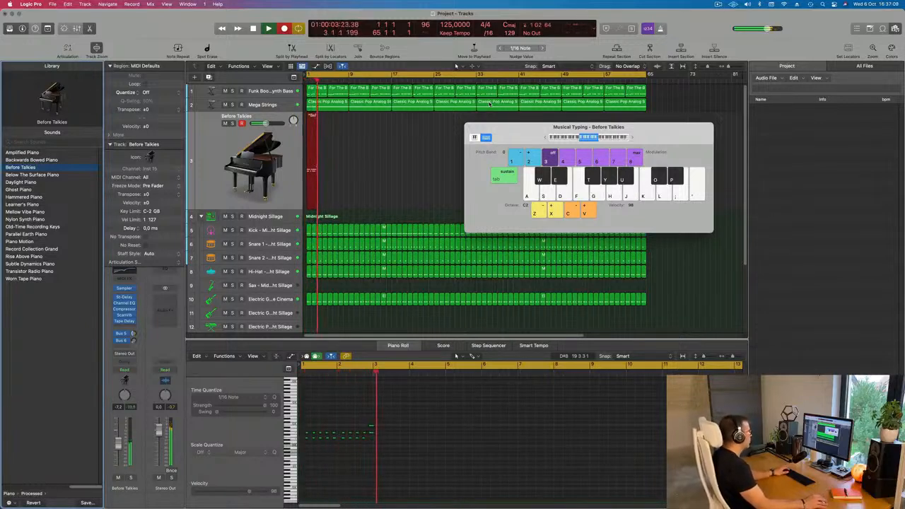
{"action": "key", "text": "space"}
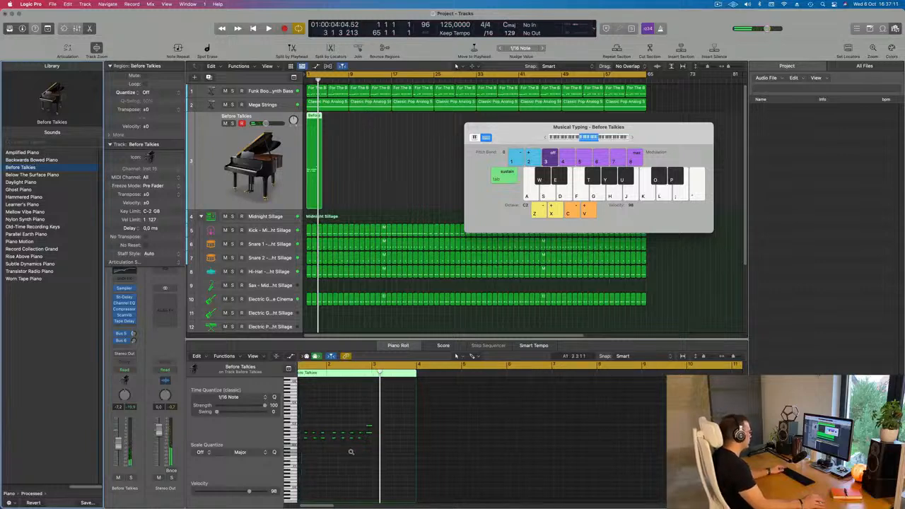
Play back the recorded Before Talkies phrase and inspect its notes in the piano roll up to bar 3.
{"action": "left_click", "coordinate": [352, 453]}
{"action": "key", "text": "space"}
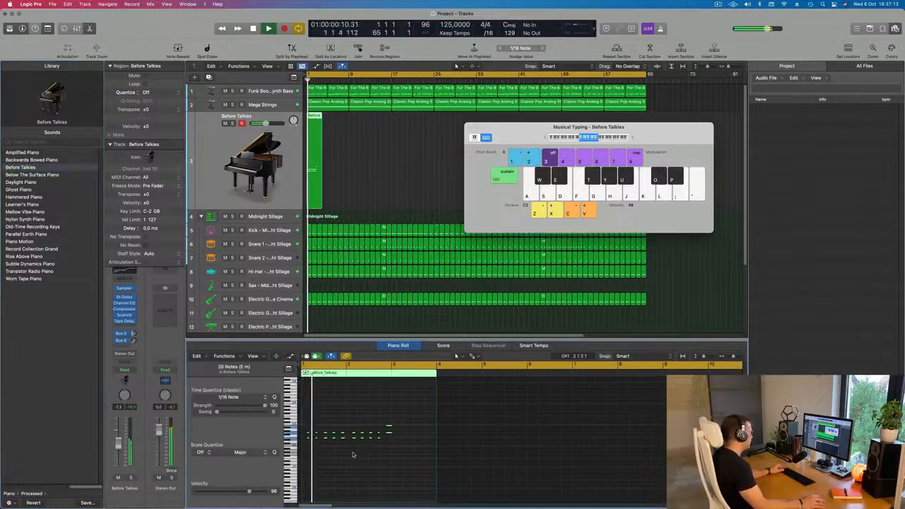
{"action": "scroll", "coordinate": [358, 454], "scroll_direction": "up", "scroll_amount": 4}
{"action": "scroll", "coordinate": [359, 455], "scroll_direction": "down", "scroll_amount": 1}
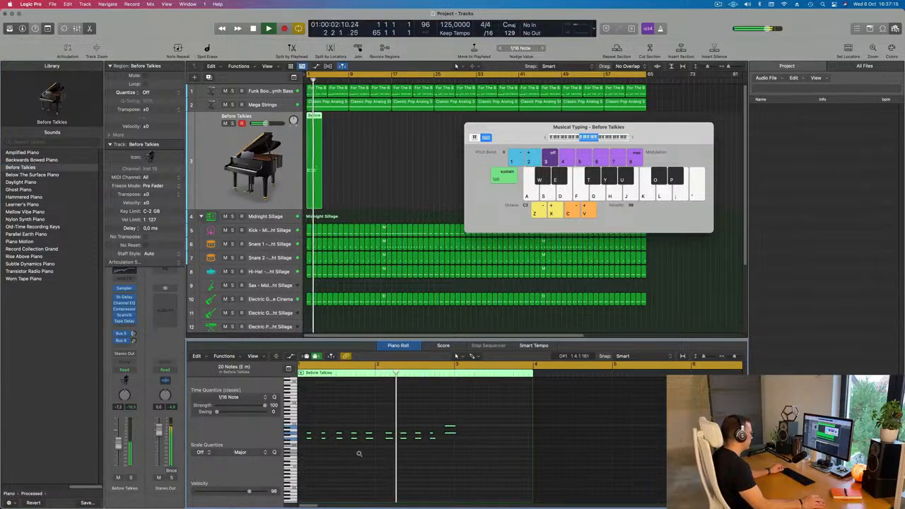
{"action": "scroll", "coordinate": [359, 455], "scroll_direction": "down", "scroll_amount": 1}
{"action": "scroll", "coordinate": [363, 452], "scroll_direction": "down", "scroll_amount": 1}
{"action": "key", "text": "space"}
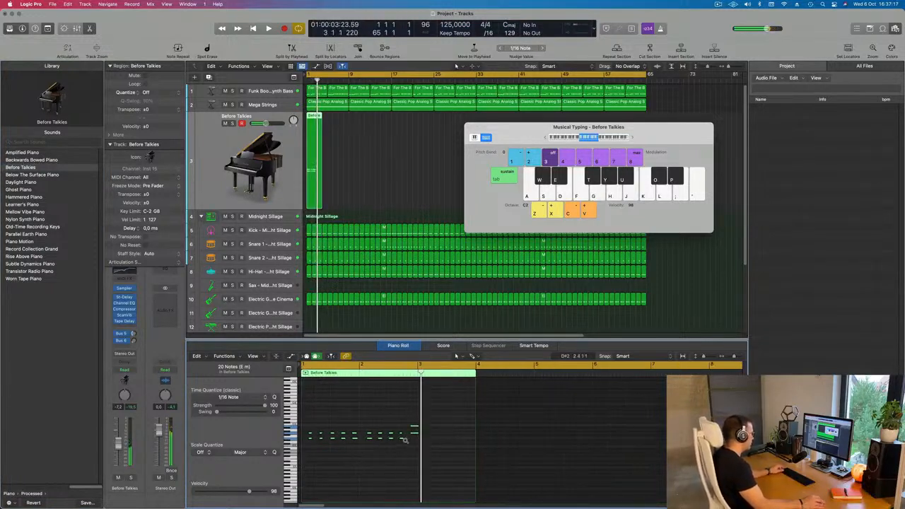
Shorten the final two piano notes to end just before bar 3 and play the phrase from the start.
{"action": "scroll", "coordinate": [430, 417], "scroll_direction": "up", "scroll_amount": 3}
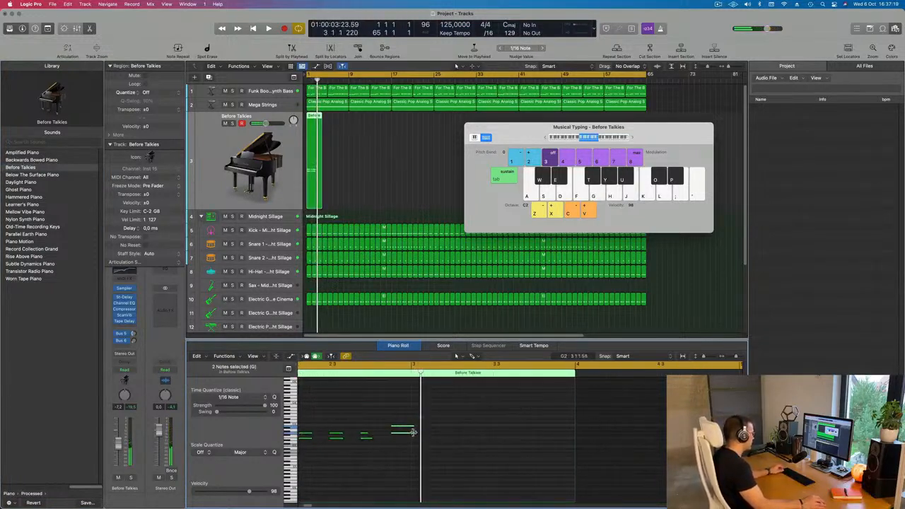
{"action": "left_click_drag", "start_coordinate": [413, 432], "coordinate": [409, 434]}
{"action": "key", "text": "Return"}
{"action": "key", "text": "space"}
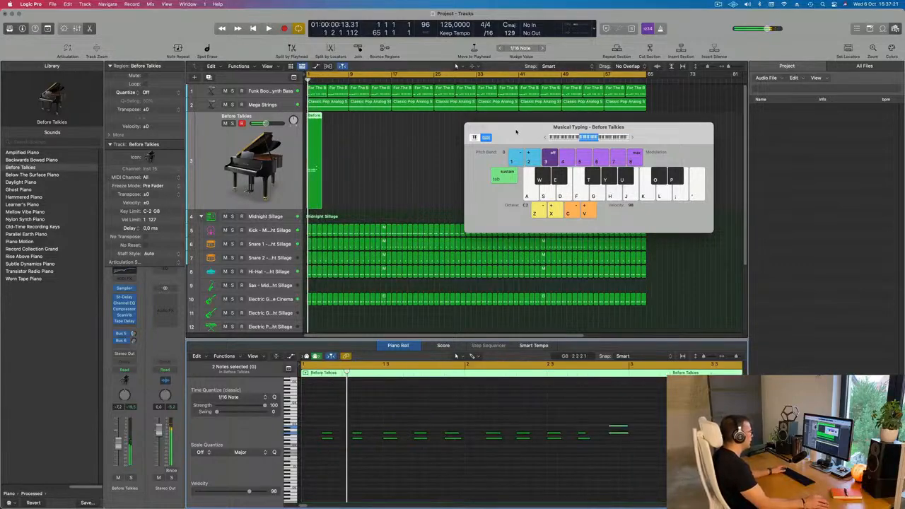
Split the piano region just after bar 3, delete the leftover part, and trim the remaining region to end at bar 3.
{"action": "left_click_drag", "start_coordinate": [517, 132], "coordinate": [537, 131]}
{"action": "scroll", "coordinate": [374, 138], "scroll_direction": "up", "scroll_amount": 3}
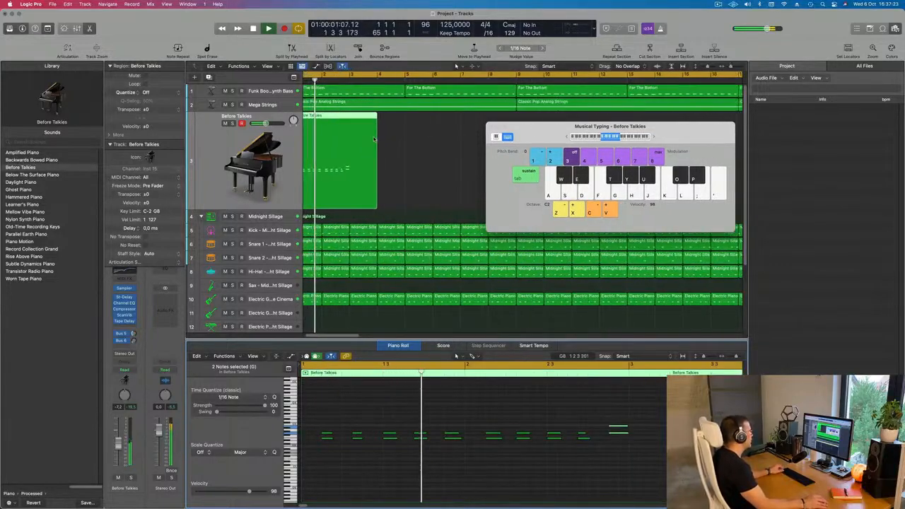
{"action": "scroll", "coordinate": [375, 134], "scroll_direction": "up", "scroll_amount": 2}
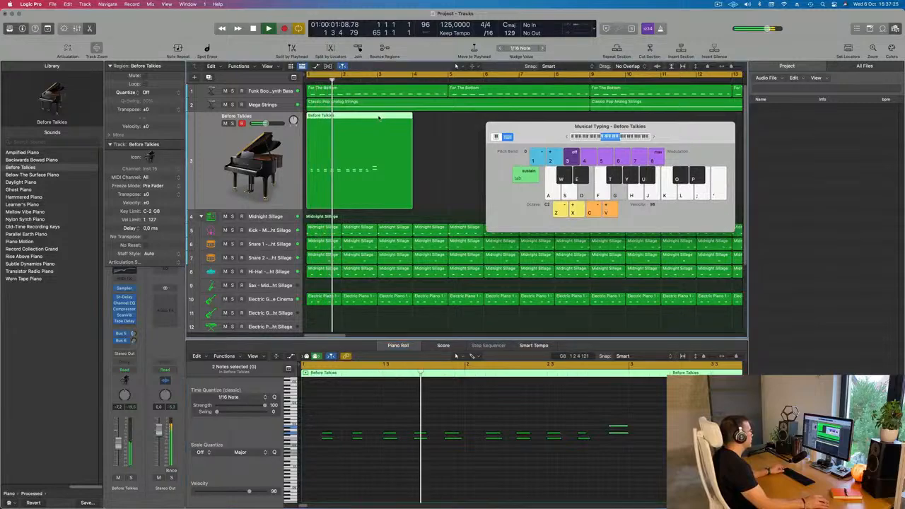
{"action": "double_click", "coordinate": [379, 118]}
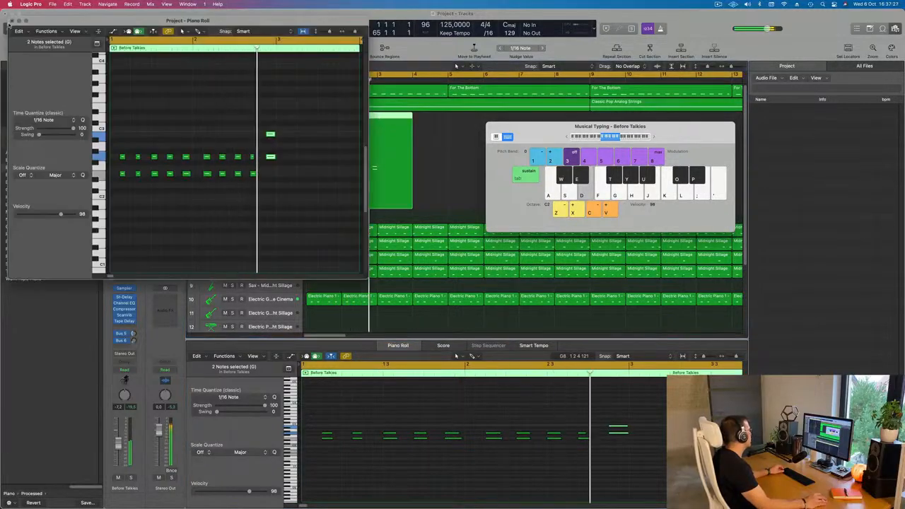
{"action": "left_click", "coordinate": [12, 21]}
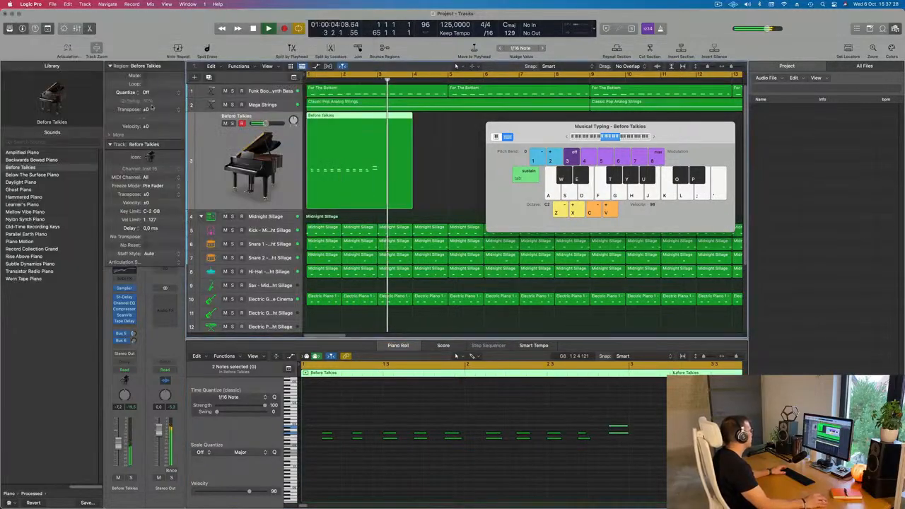
{"action": "left_click", "coordinate": [380, 147]}
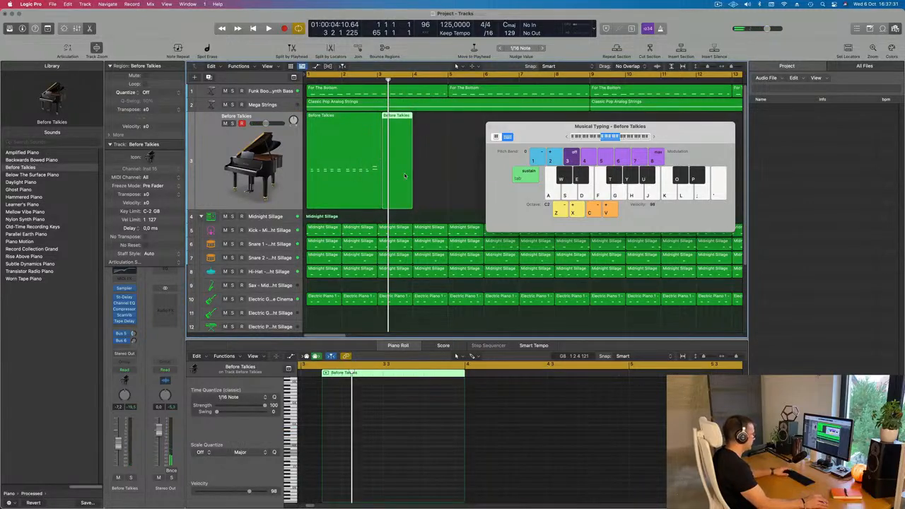
{"action": "key", "text": "Delete"}
{"action": "left_click", "coordinate": [378, 199]}
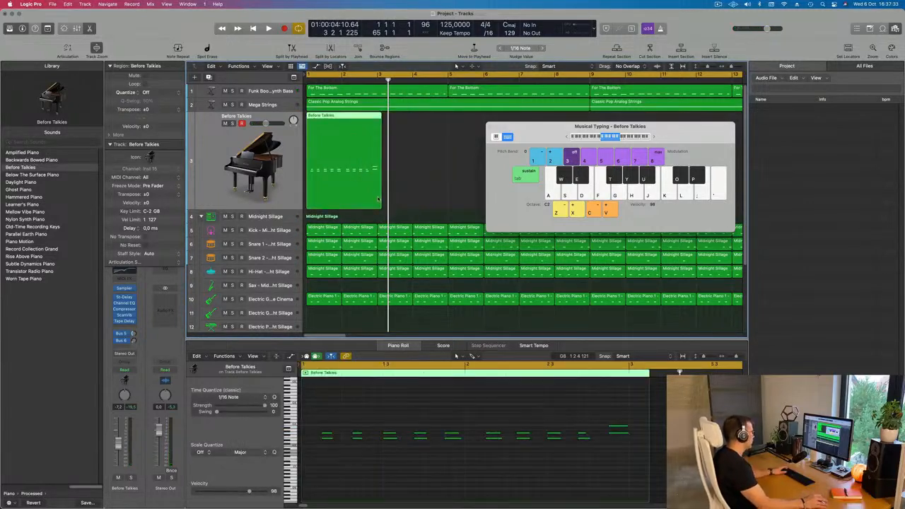
{"action": "left_click_drag", "start_coordinate": [380, 202], "coordinate": [375, 202]}
Play the trimmed piano region and close the Musical Typing window.
{"action": "key", "text": "space"}
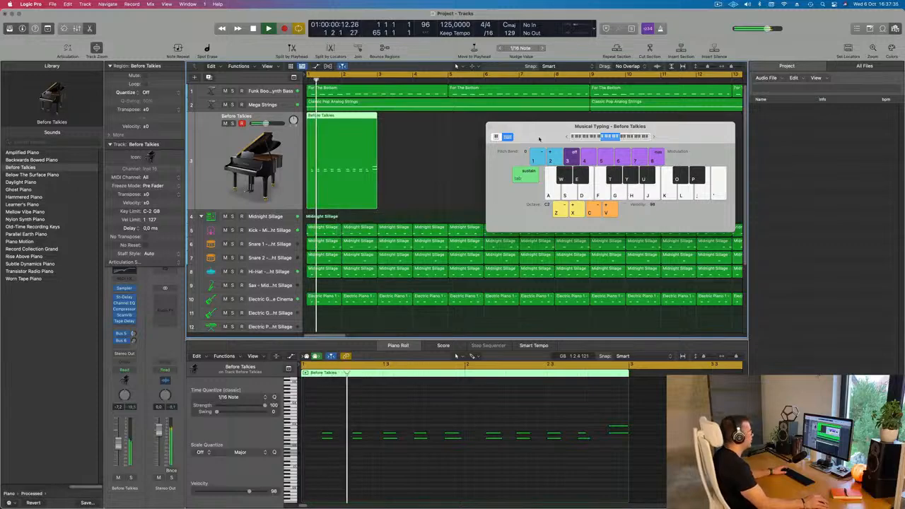
{"action": "left_click_drag", "start_coordinate": [509, 136], "coordinate": [416, 165]}
{"action": "left_click", "coordinate": [398, 157]}
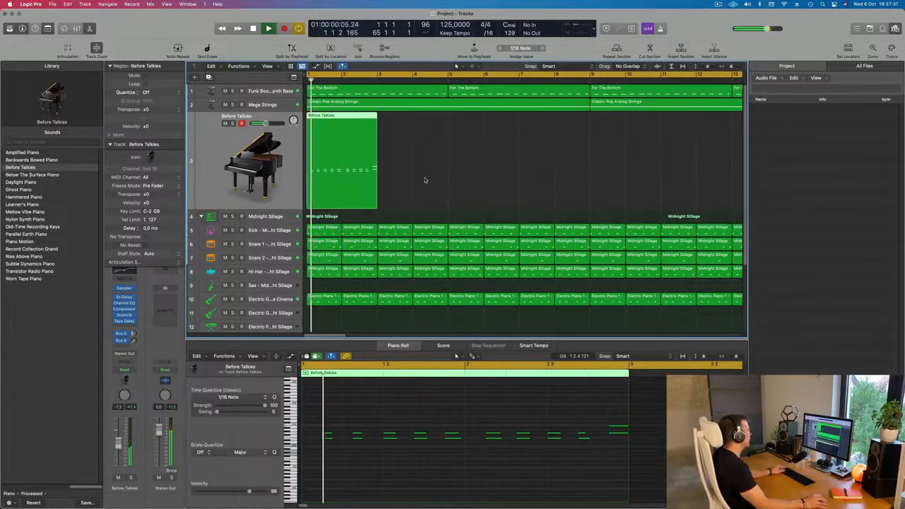
Repeat the two-bar piano region until it fills the track up to bar 65, and select all the piano regions.
{"action": "scroll", "coordinate": [424, 178], "scroll_direction": "down", "scroll_amount": 2}
{"action": "scroll", "coordinate": [423, 178], "scroll_direction": "down", "scroll_amount": 10}
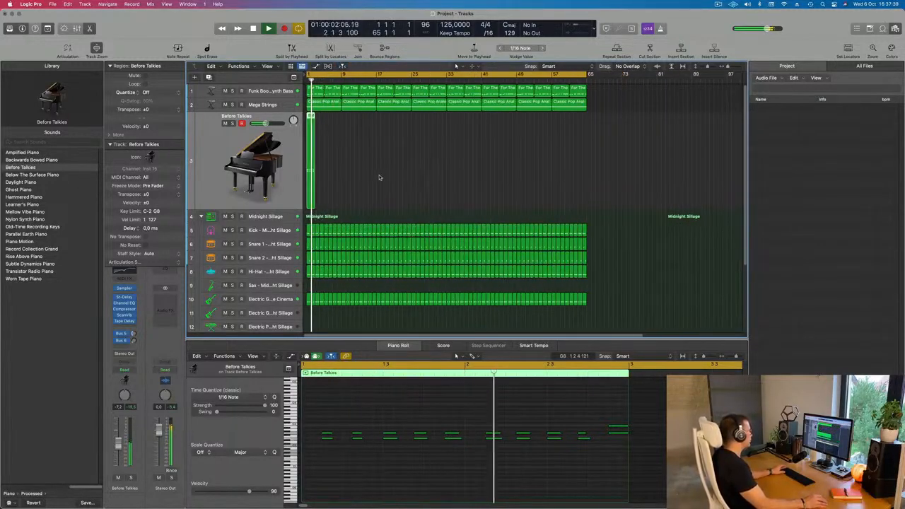
{"action": "key", "text": "Return"}
{"action": "left_click_drag", "start_coordinate": [384, 174], "coordinate": [295, 185]}
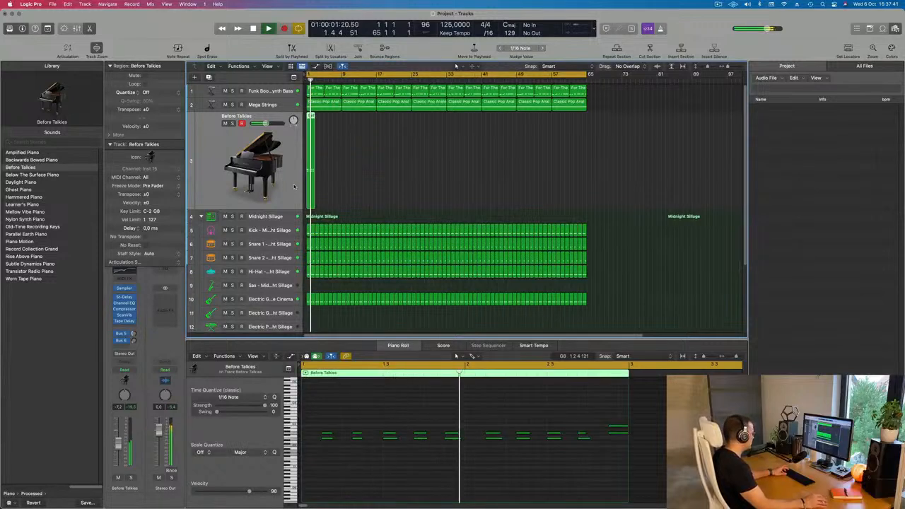
{"action": "key", "text": "super+r"}
{"action": "key", "text": "super+r"}
{"action": "key", "text": "super+r"}
{"action": "key", "text": "super+r"}
{"action": "key", "text": "super+r"}
{"action": "key", "text": "super+r"}
{"action": "key", "text": "super+r"}
{"action": "key", "text": "super+r"}
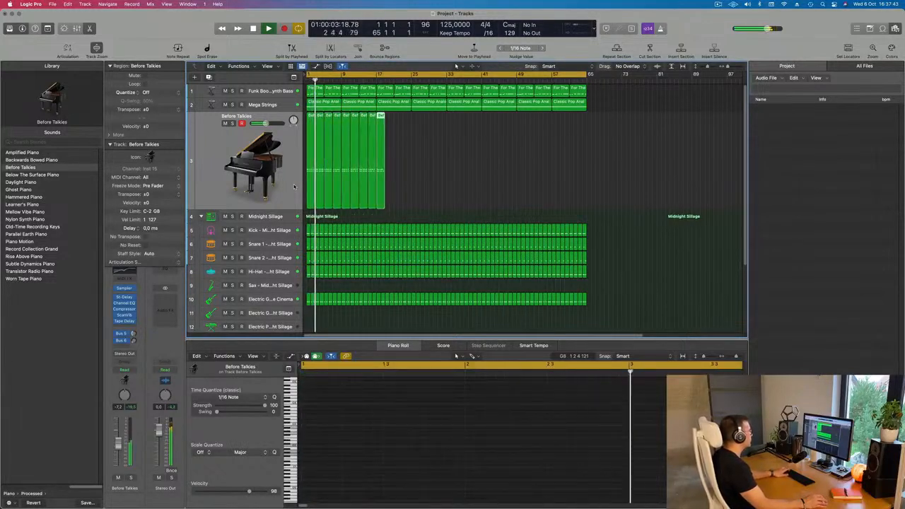
{"action": "key", "text": "super+r"}
{"action": "key", "text": "super+r"}
{"action": "key", "text": "super+r"}
{"action": "key", "text": "super+r"}
{"action": "key", "text": "super+r"}
{"action": "key", "text": "super+r"}
{"action": "key", "text": "super+r"}
{"action": "key", "text": "super+r"}
{"action": "key", "text": "super+r"}
{"action": "key", "text": "super+r"}
{"action": "key", "text": "super+r"}
{"action": "key", "text": "super+r"}
{"action": "key", "text": "super+r"}
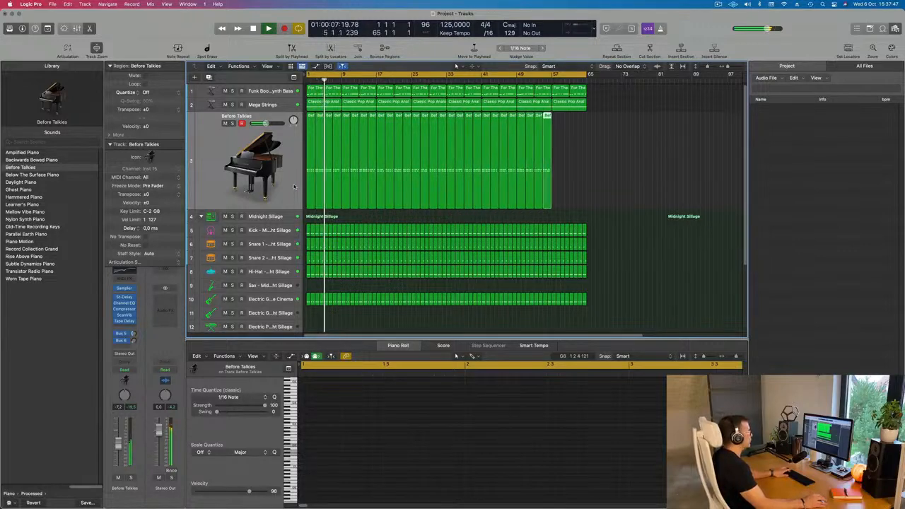
{"action": "left_click", "coordinate": [211, 154]}
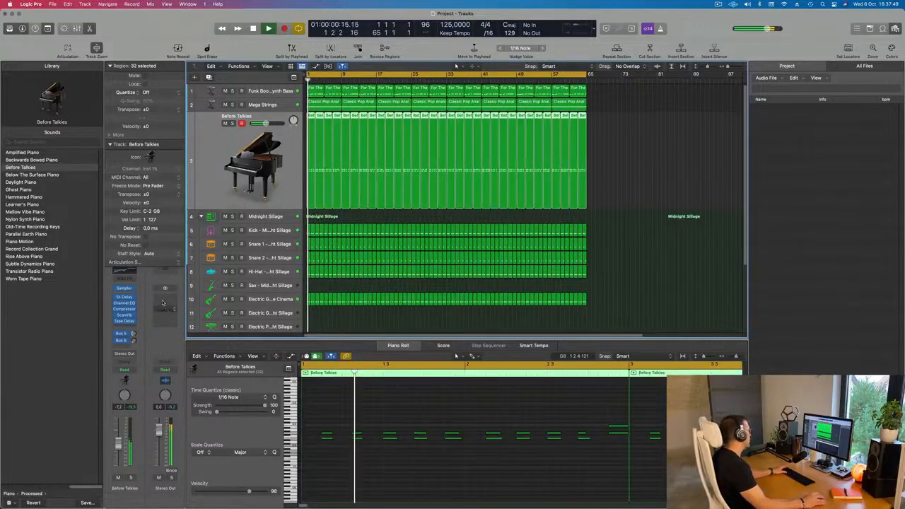
Audition the processed piano patches on the piano track during playback, from Amplified Piano through Piano Motion, and choose Record Collection Grand.
{"action": "left_click", "coordinate": [15, 152]}
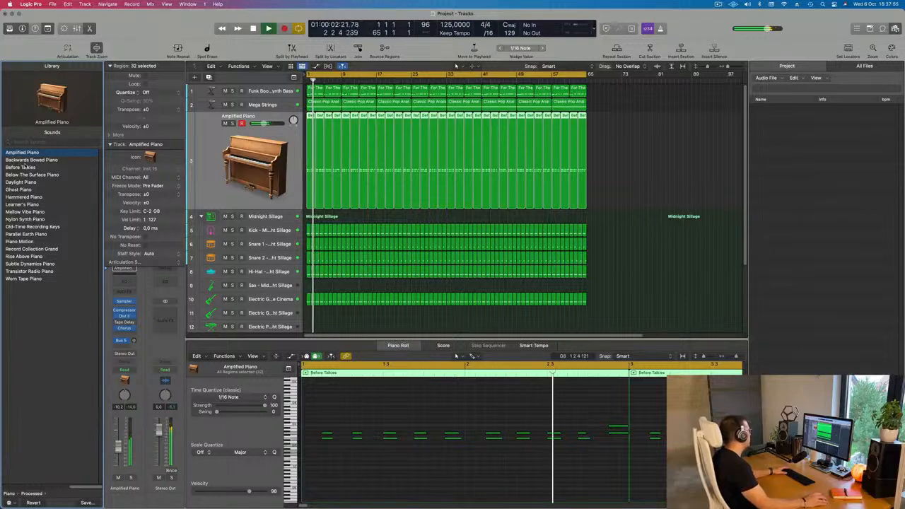
{"action": "left_click", "coordinate": [25, 161]}
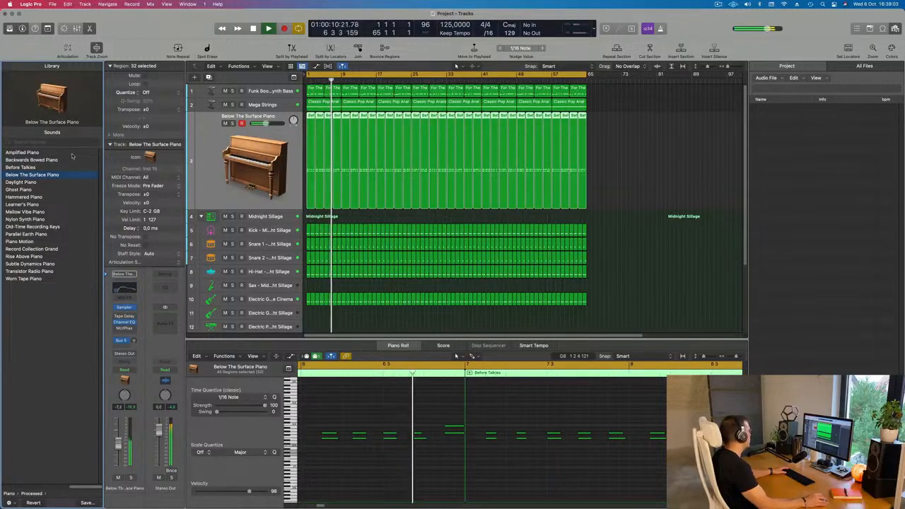
{"action": "left_click", "coordinate": [19, 184]}
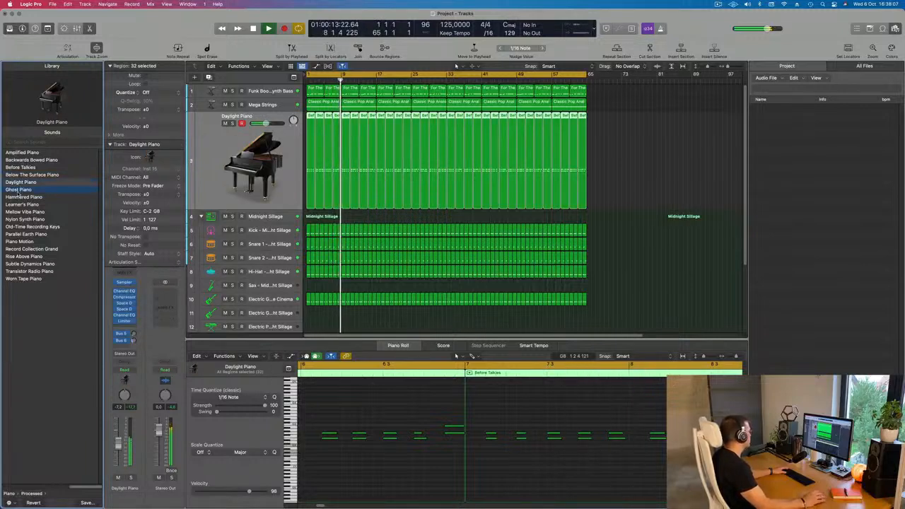
{"action": "left_click", "coordinate": [25, 198]}
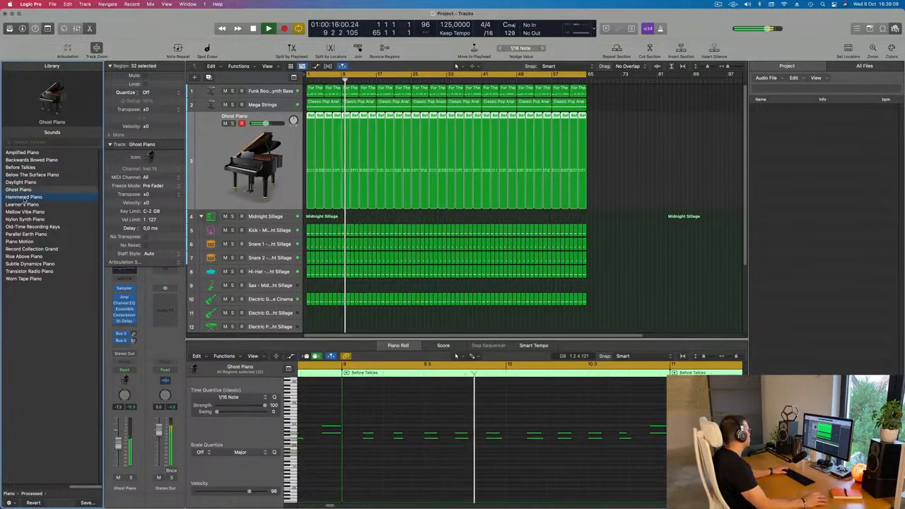
{"action": "left_click", "coordinate": [24, 204]}
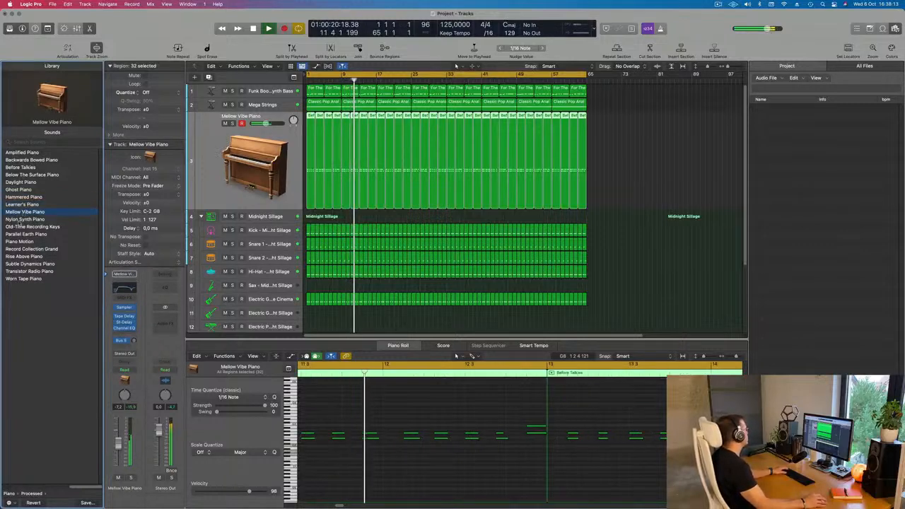
{"action": "left_click", "coordinate": [24, 219]}
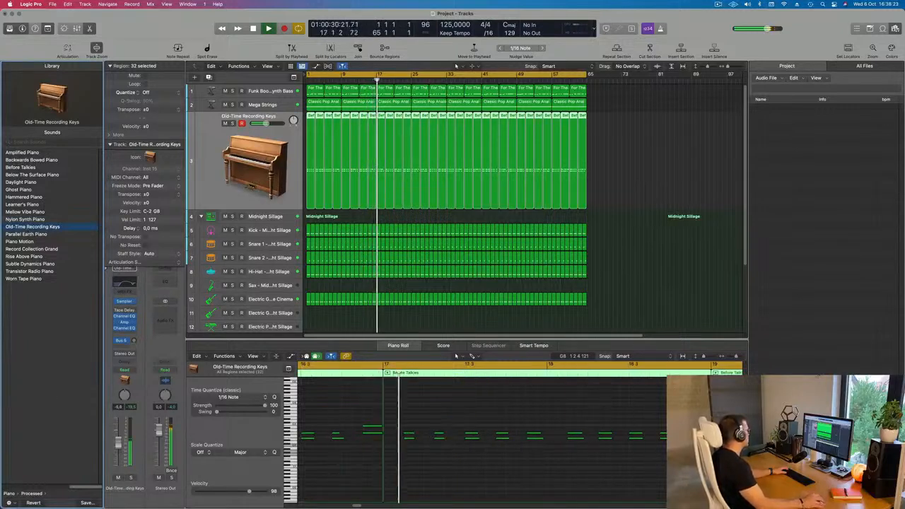
{"action": "left_click", "coordinate": [23, 243]}
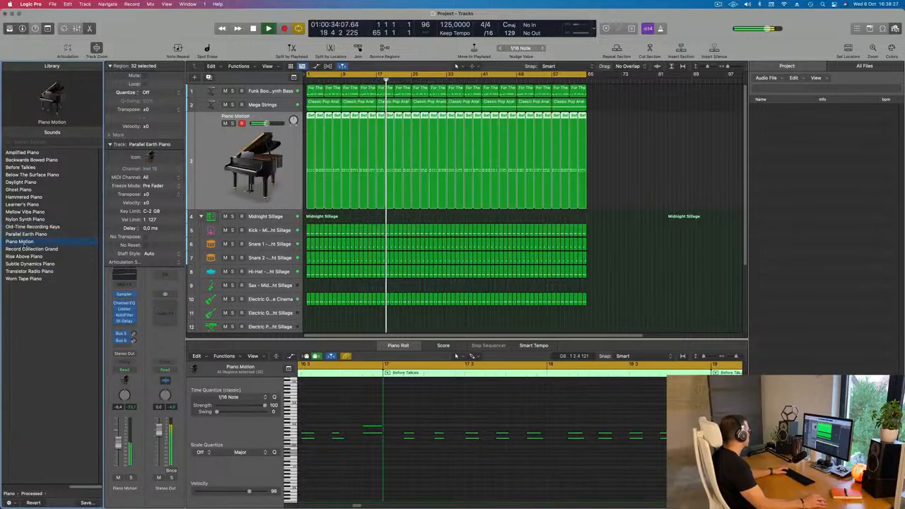
{"action": "left_click", "coordinate": [24, 249]}
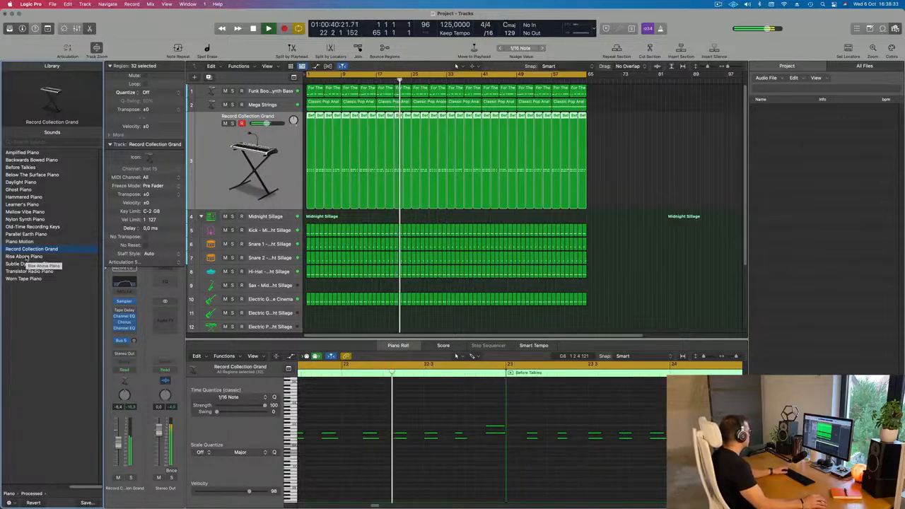
Raise the Record Collection Grand track's volume slightly and restart playback from the beginning.
{"action": "left_click_drag", "start_coordinate": [119, 444], "coordinate": [119, 442]}
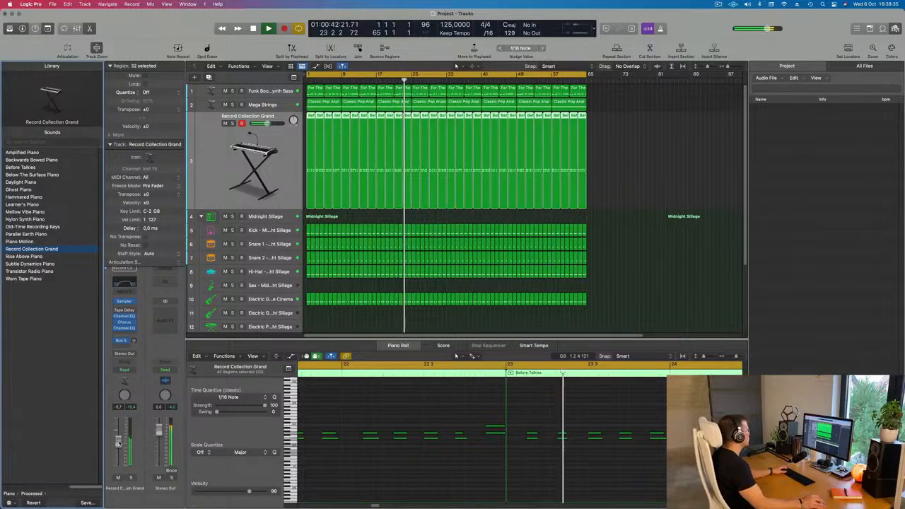
{"action": "key", "text": "super+Left"}
{"action": "key", "text": "super+Left"}
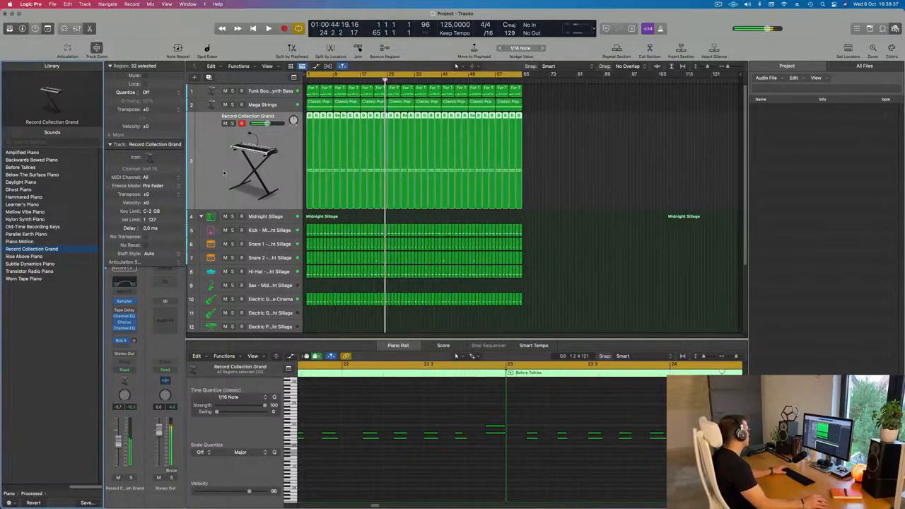
{"action": "key", "text": "Return"}
Add a send to Bus 1 (Delay) on the Record Collection Grand track at about -12 dB.
{"action": "left_click", "coordinate": [118, 341]}
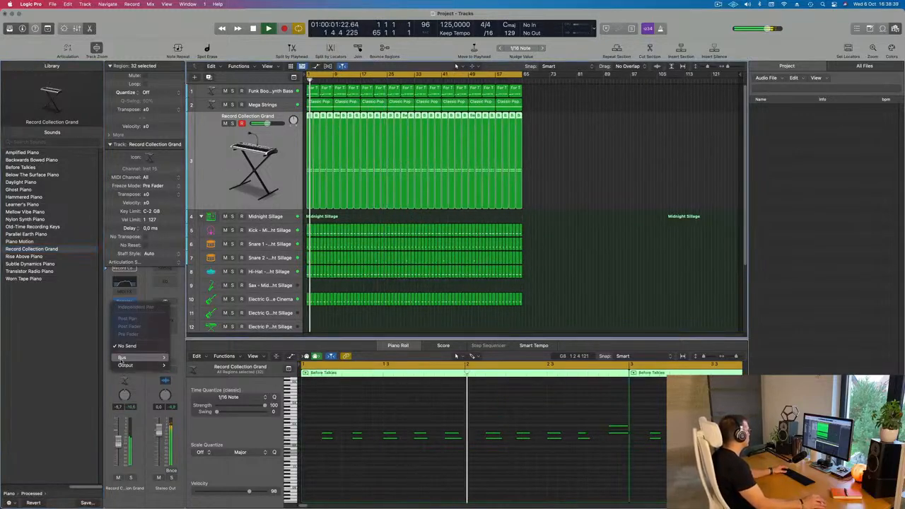
{"action": "mouse_move", "coordinate": [128, 357]}
{"action": "mouse_move", "coordinate": [211, 219]}
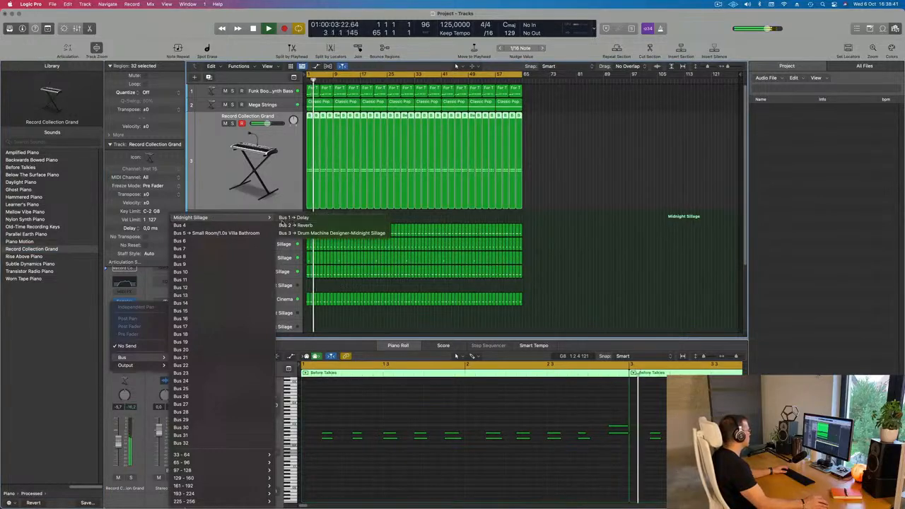
{"action": "left_click", "coordinate": [294, 217]}
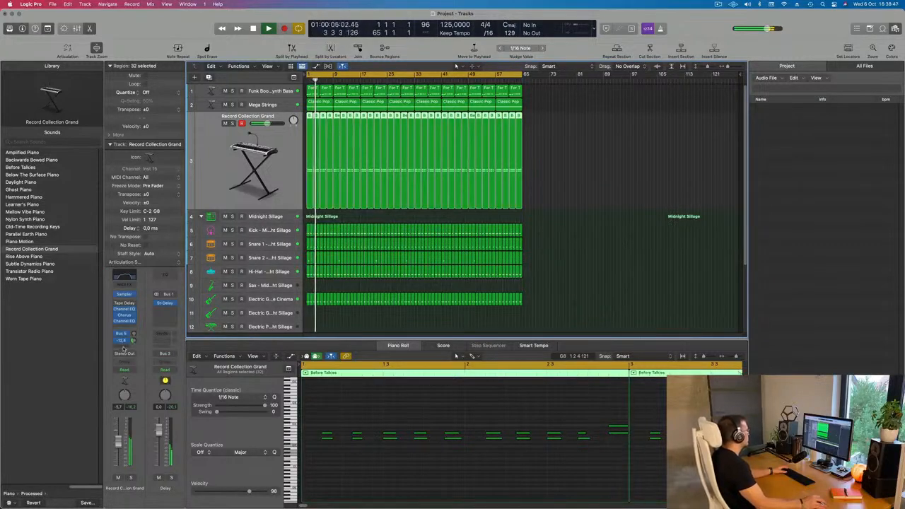
Add a Bus 2 (Reverb) send at about -12 dB to the Record Collection Grand track and lower its volume slightly.
{"action": "left_click", "coordinate": [124, 348]}
{"action": "mouse_move", "coordinate": [126, 357]}
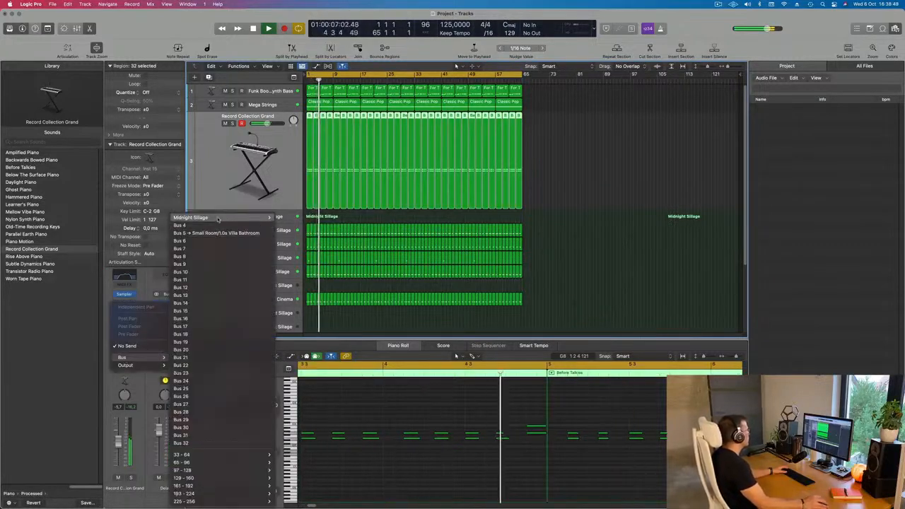
{"action": "mouse_move", "coordinate": [218, 219]}
{"action": "left_click", "coordinate": [305, 226]}
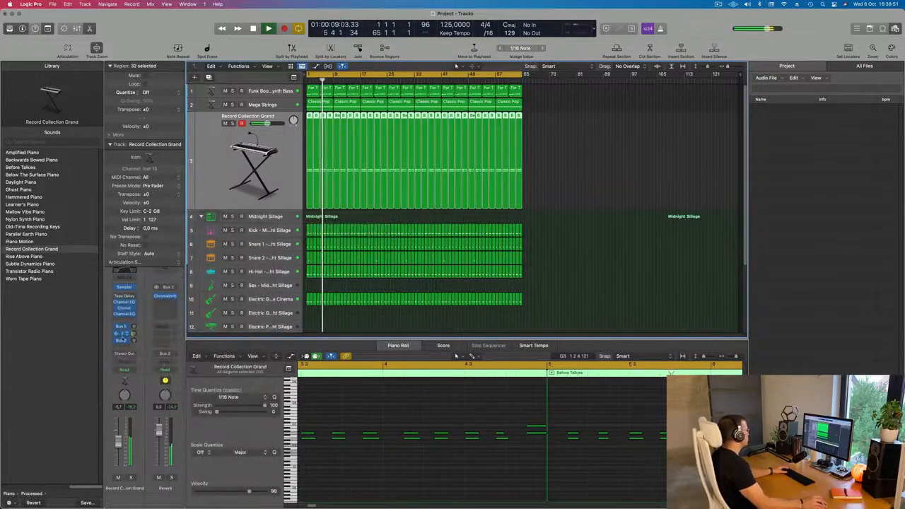
{"action": "left_click_drag", "start_coordinate": [132, 343], "coordinate": [138, 341]}
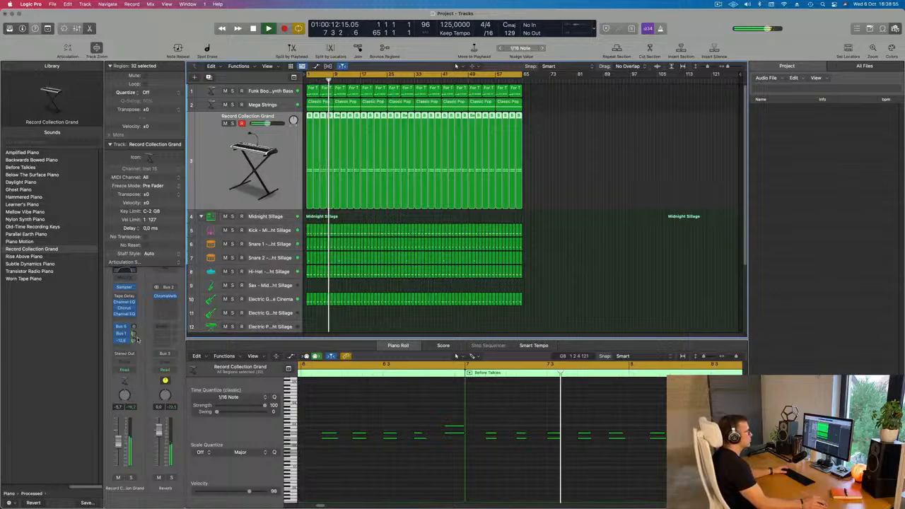
{"action": "left_click", "coordinate": [611, 219]}
{"action": "left_click", "coordinate": [216, 169]}
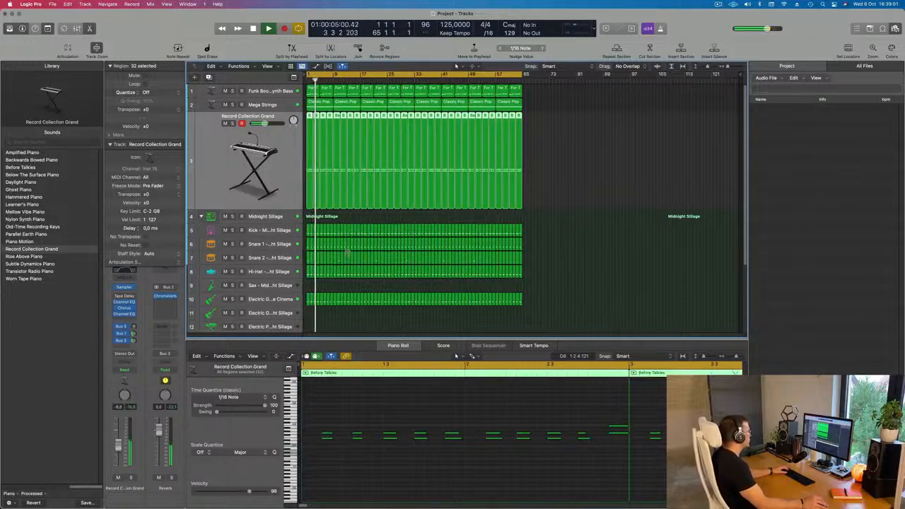
Listen to tracks 15 and 16 soloed in turn, clear the solo, and play the full mix from the start.
{"action": "scroll", "coordinate": [348, 251], "scroll_direction": "down", "scroll_amount": 5}
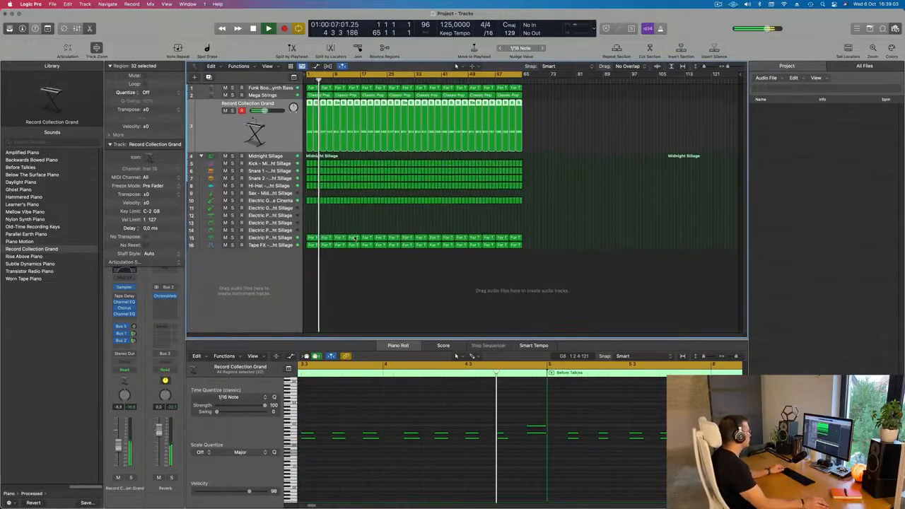
{"action": "left_click", "coordinate": [232, 238]}
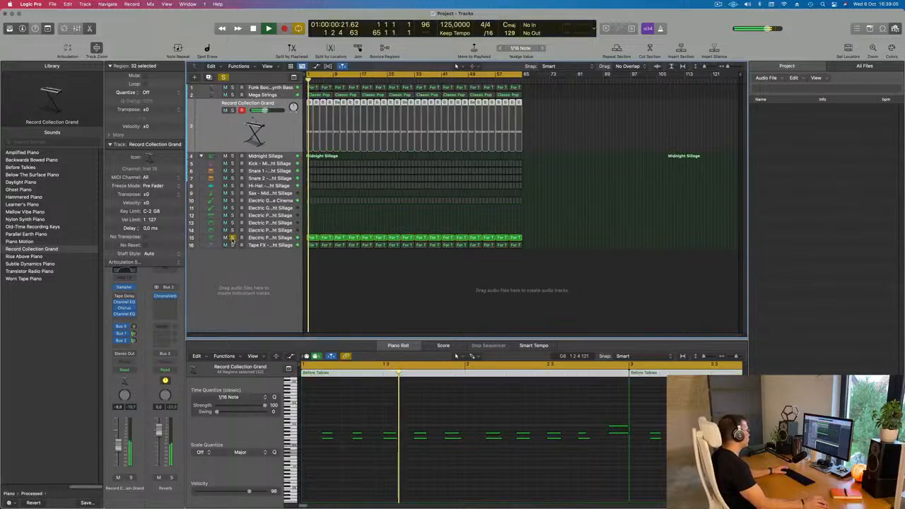
{"action": "left_click", "coordinate": [233, 246]}
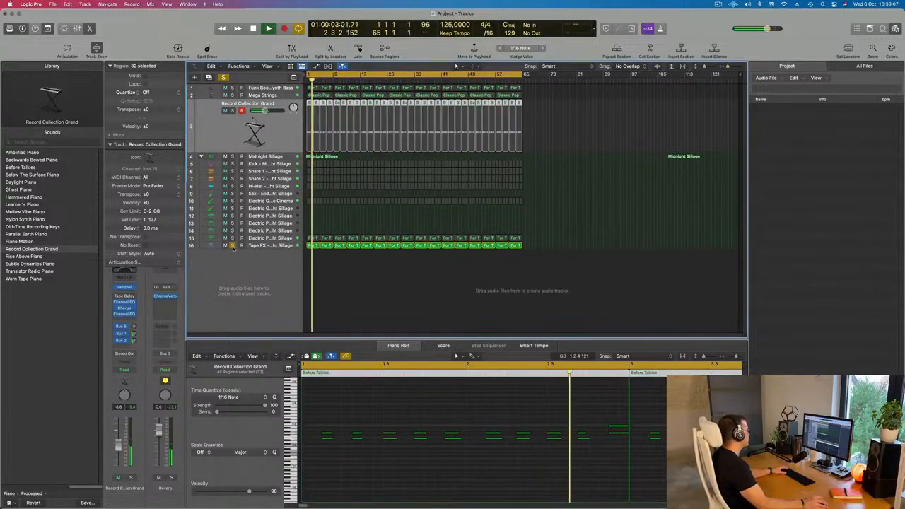
{"action": "left_click", "coordinate": [233, 246]}
{"action": "key", "text": "Return"}
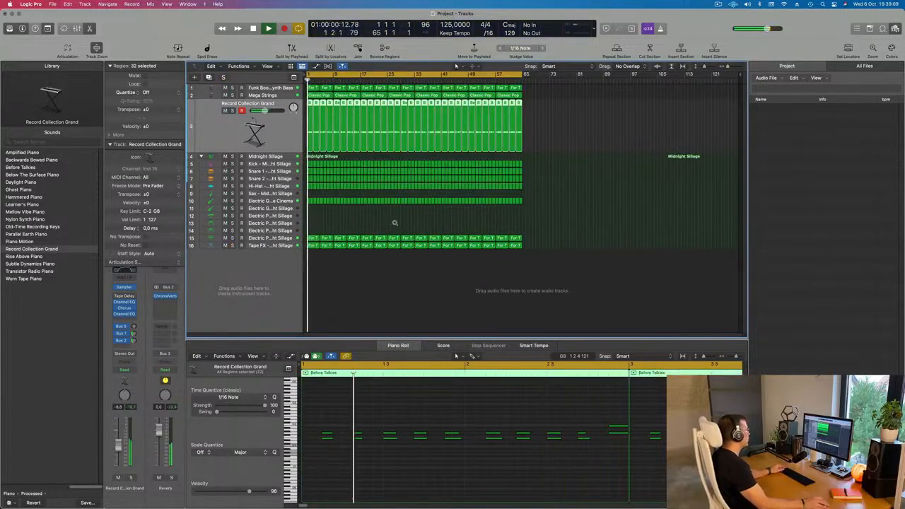
Open the piano's Sampler, turn on Filter 1, lower its cutoff, and add a little resonance and drive.
{"action": "scroll", "coordinate": [395, 223], "scroll_direction": "up", "scroll_amount": 5}
{"action": "scroll", "coordinate": [382, 220], "scroll_direction": "up", "scroll_amount": 5}
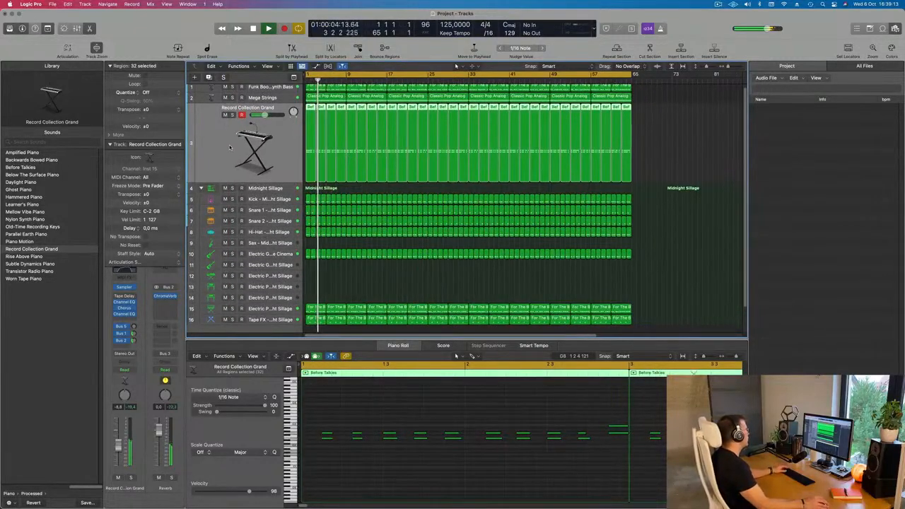
{"action": "left_click", "coordinate": [125, 288]}
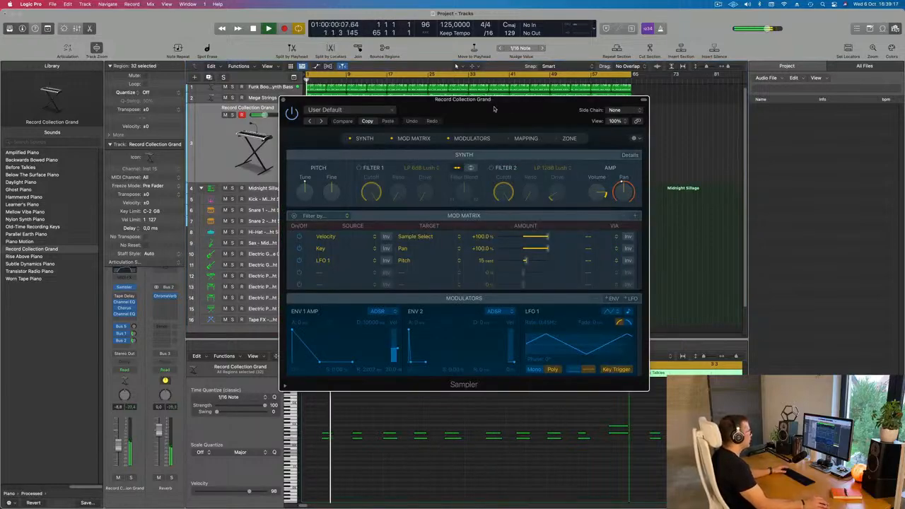
{"action": "left_click_drag", "start_coordinate": [495, 109], "coordinate": [519, 115]}
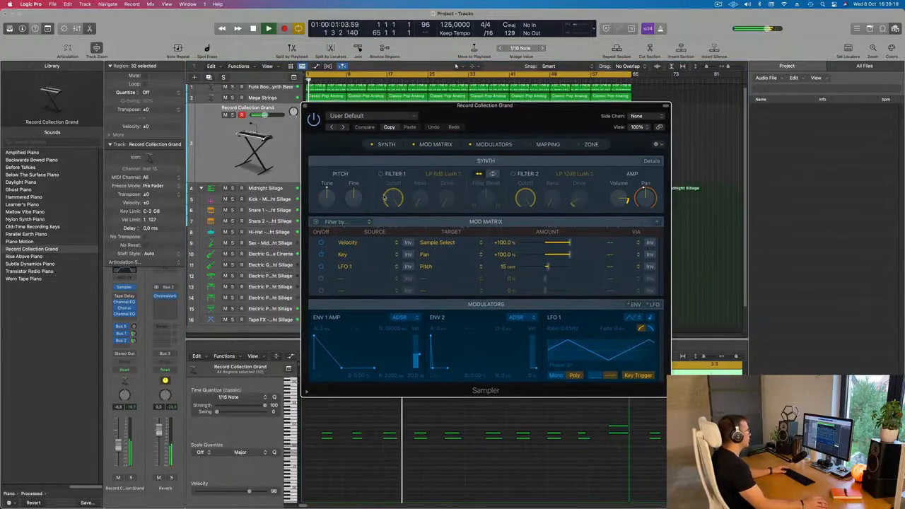
{"action": "left_click", "coordinate": [381, 174]}
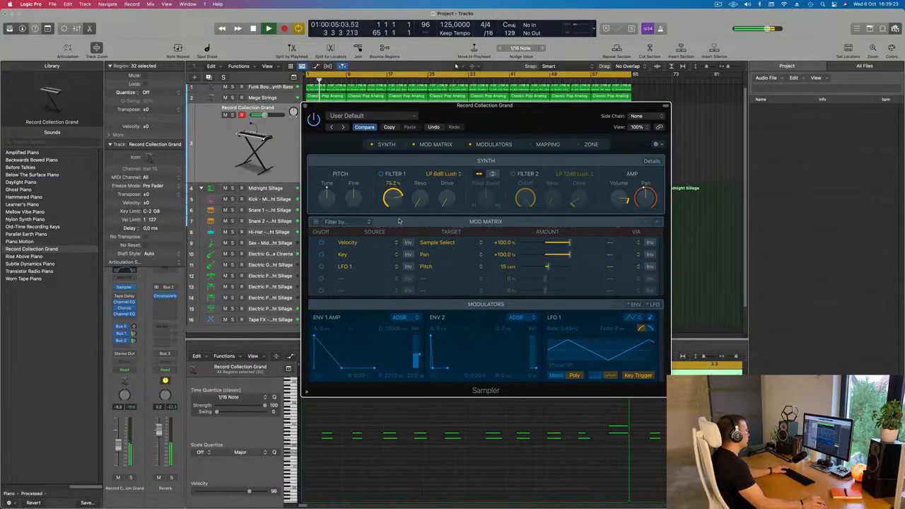
{"action": "left_click_drag", "start_coordinate": [445, 200], "coordinate": [417, 189]}
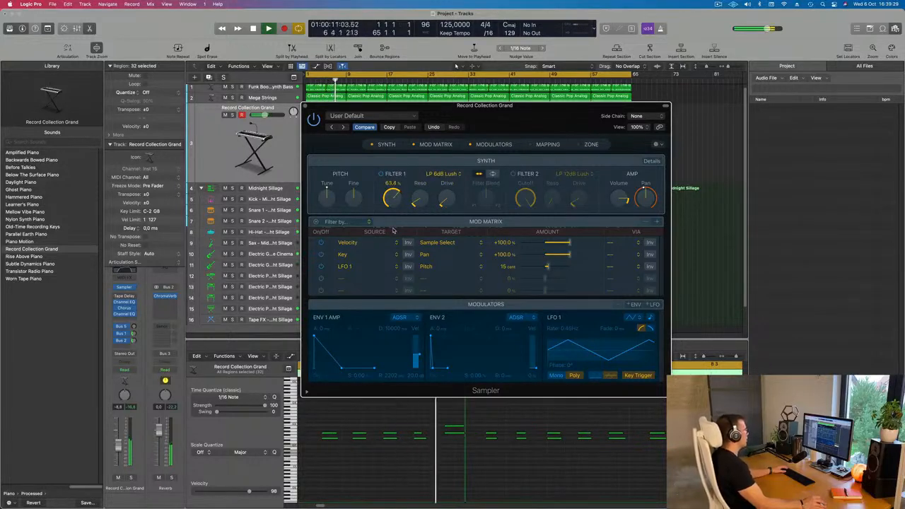
Change Filter 1 to LP 12dB Lush (Fat), readjust its cutoff by ear, and close the Sampler.
{"action": "left_click", "coordinate": [457, 174]}
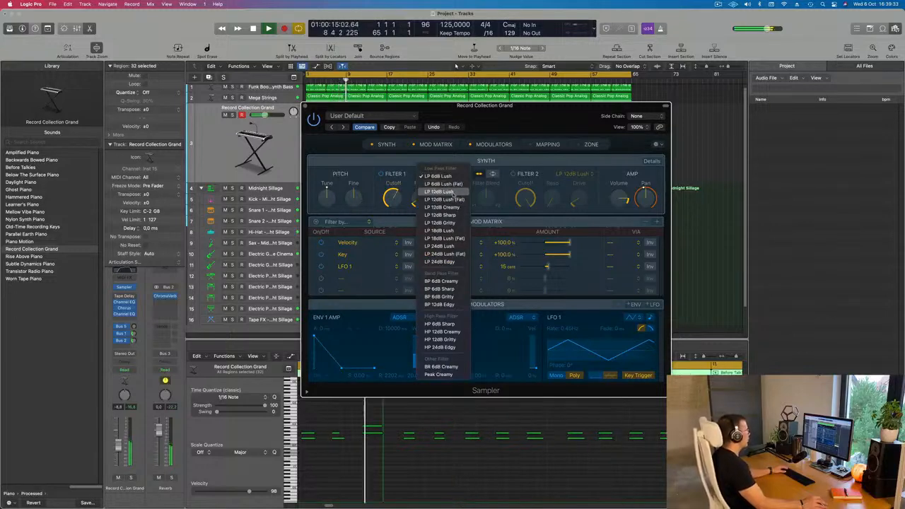
{"action": "left_click", "coordinate": [444, 199]}
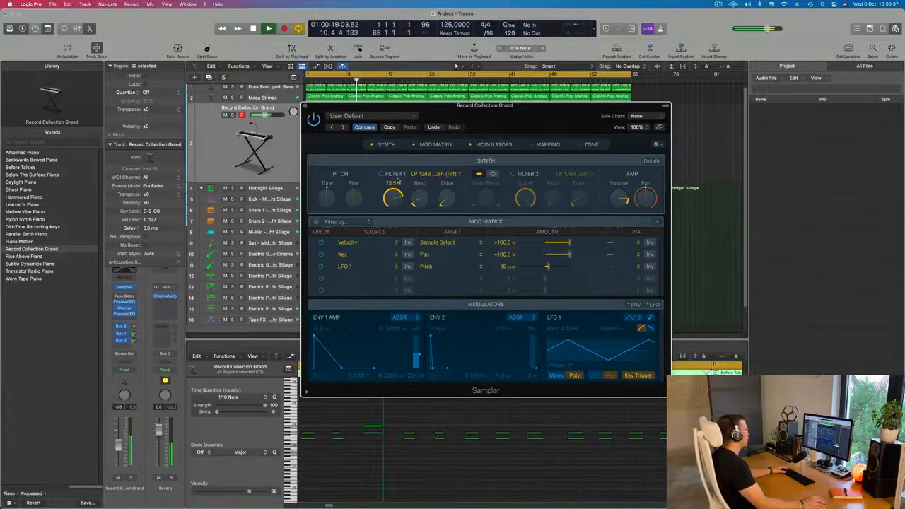
{"action": "left_click_drag", "start_coordinate": [397, 181], "coordinate": [399, 198]}
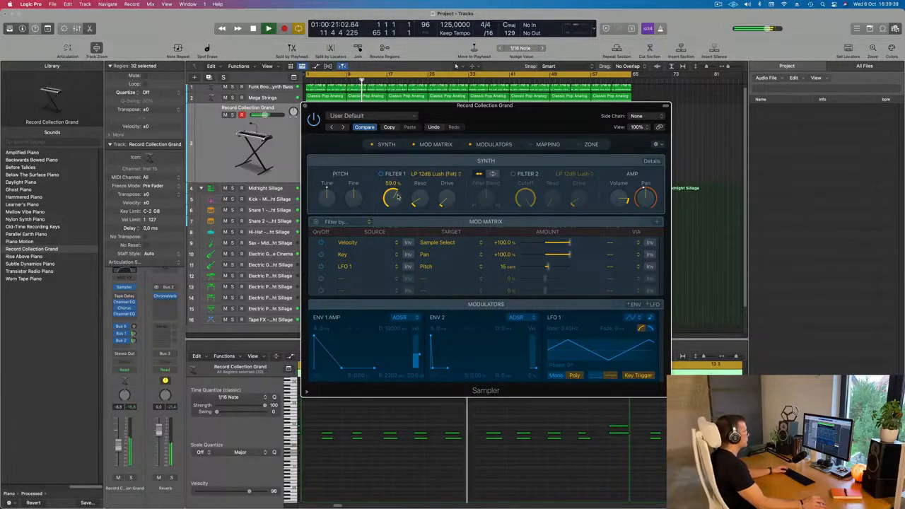
{"action": "left_click_drag", "start_coordinate": [484, 129], "coordinate": [439, 174]}
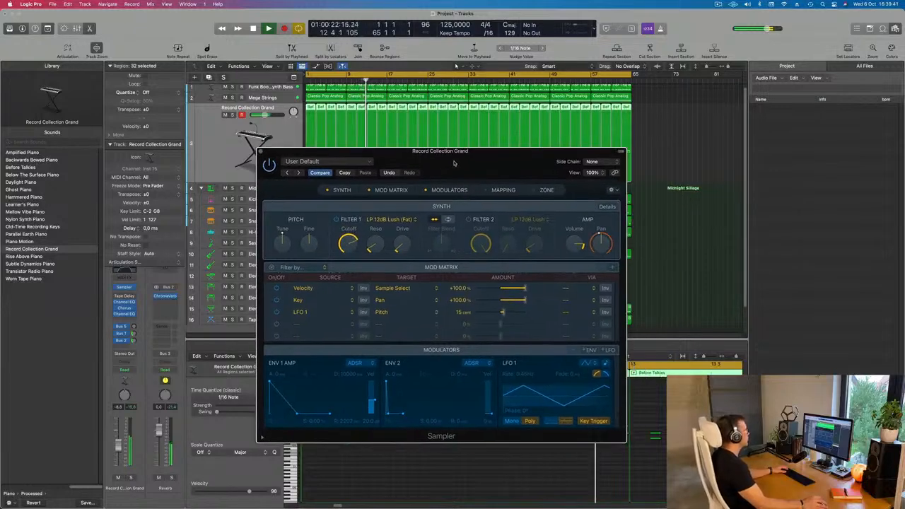
{"action": "left_click", "coordinate": [262, 151]}
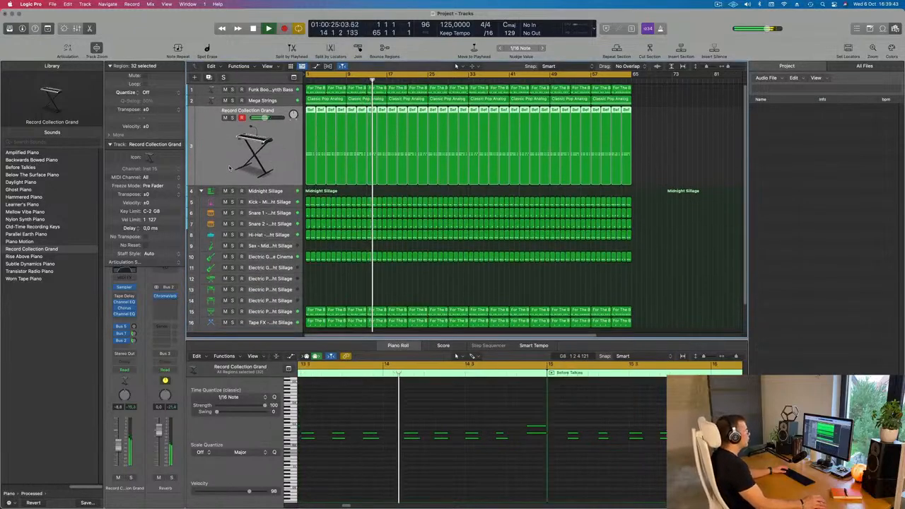
{"action": "left_click", "coordinate": [719, 4]}
{"action": "left_click", "coordinate": [719, 4]}
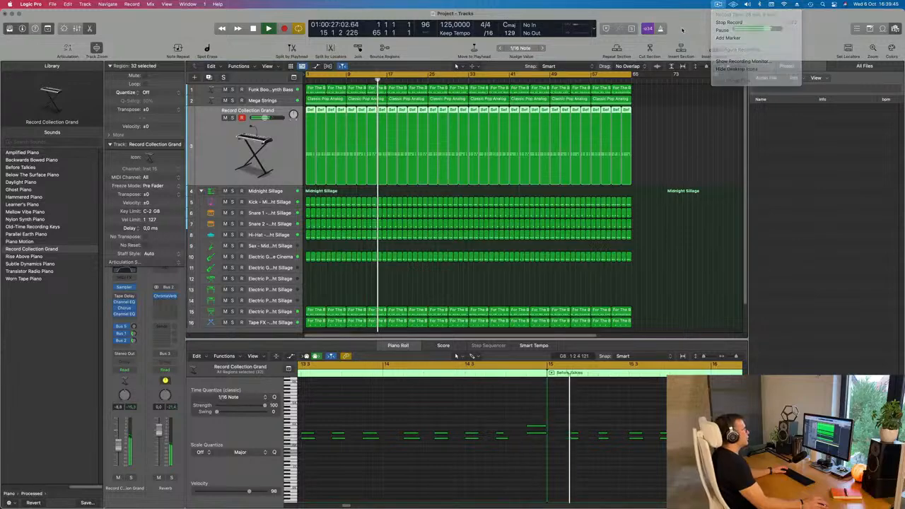
Select the Funk Boogie Synth Bass track, mute it, and play the beat from the start without the bass.
{"action": "key", "text": "Return"}
{"action": "left_click", "coordinate": [215, 90]}
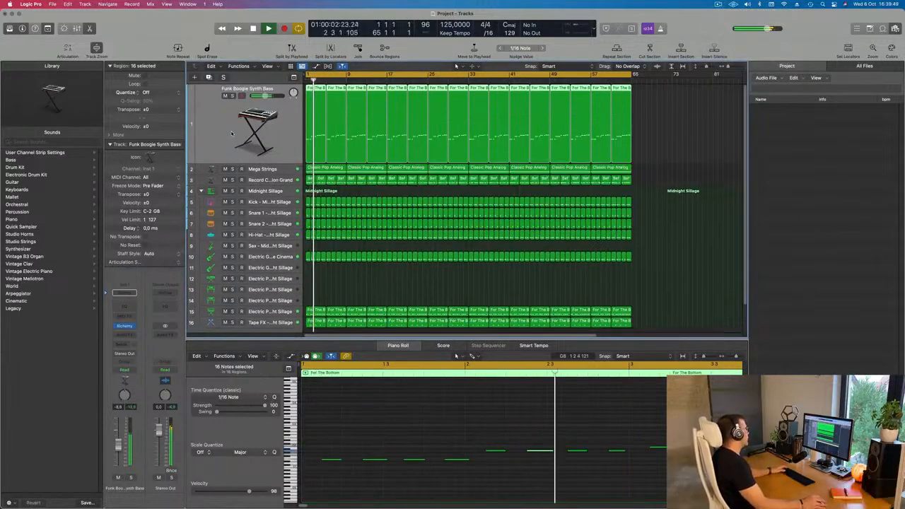
{"action": "key", "text": "super+Left"}
{"action": "left_click", "coordinate": [226, 96]}
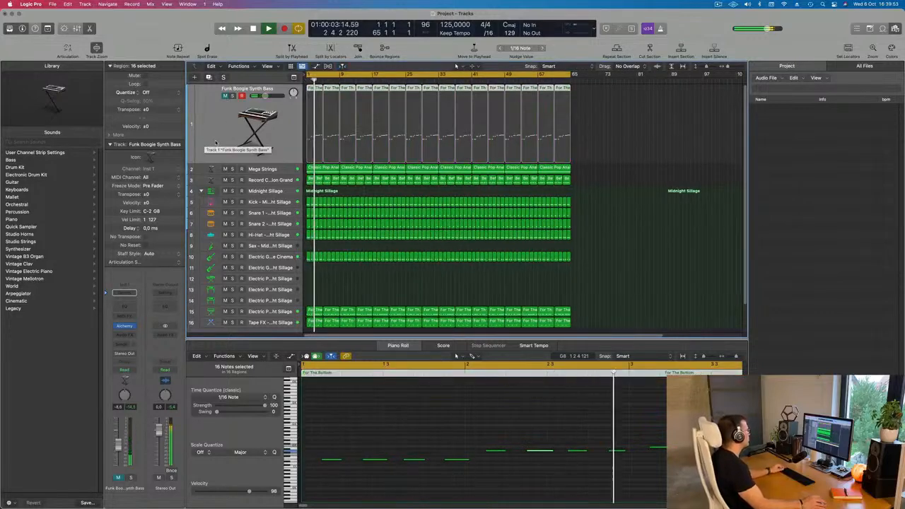
{"action": "key", "text": "super+Right"}
{"action": "scroll", "coordinate": [216, 143], "scroll_direction": "down", "scroll_amount": 1}
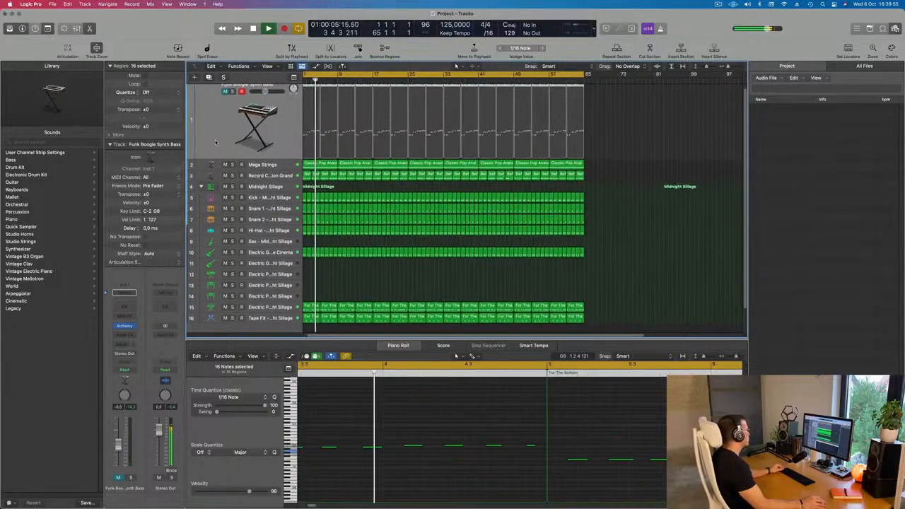
Mute electric piano track 15 and play the arrangement from the start to hear it without that part.
{"action": "left_click", "coordinate": [226, 303]}
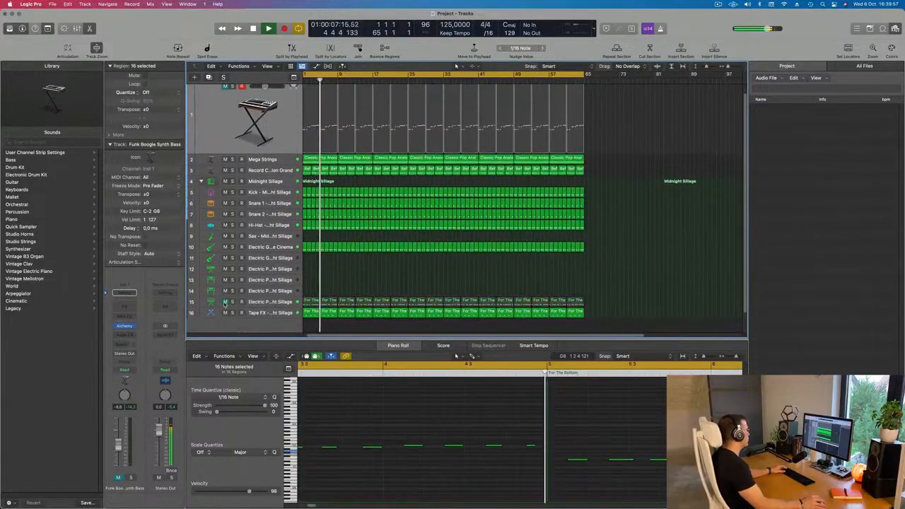
{"action": "key", "text": "Return"}
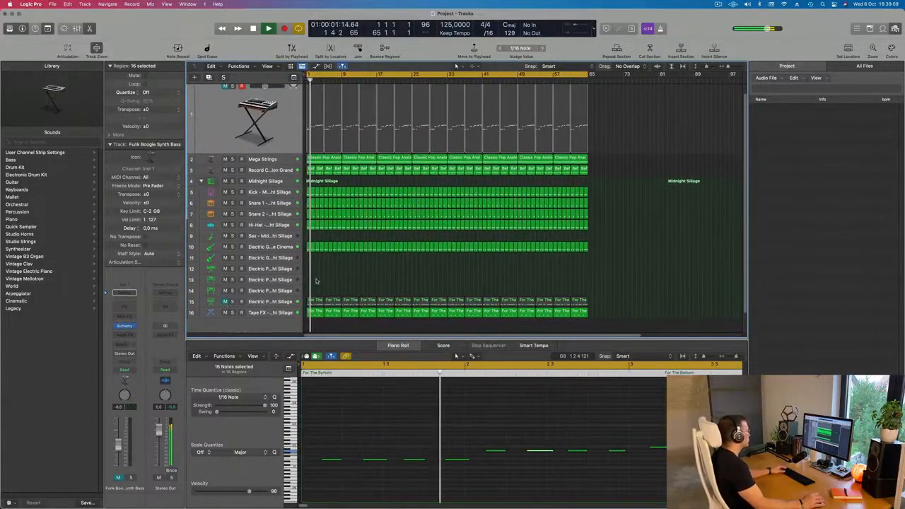
{"action": "scroll", "coordinate": [326, 287], "scroll_direction": "up", "scroll_amount": 1}
{"action": "scroll", "coordinate": [326, 287], "scroll_direction": "down", "scroll_amount": 2}
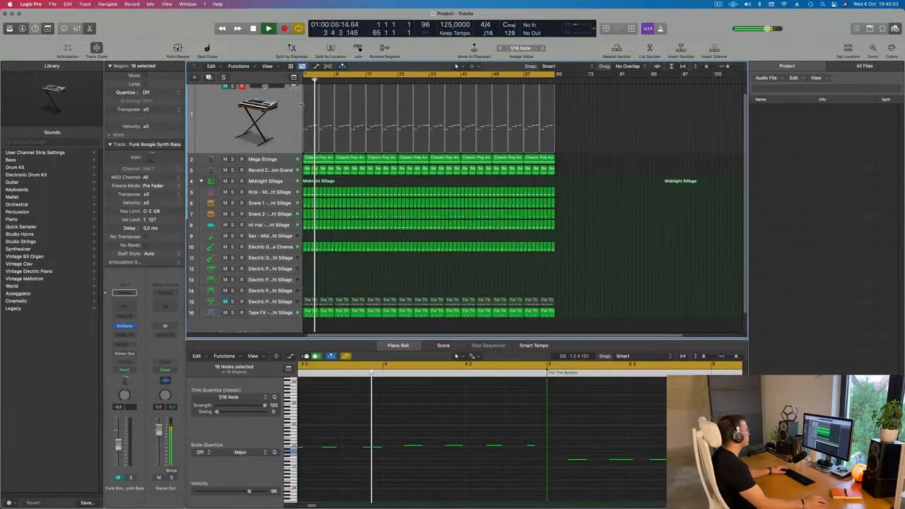
{"action": "scroll", "coordinate": [237, 123], "scroll_direction": "up", "scroll_amount": 1}
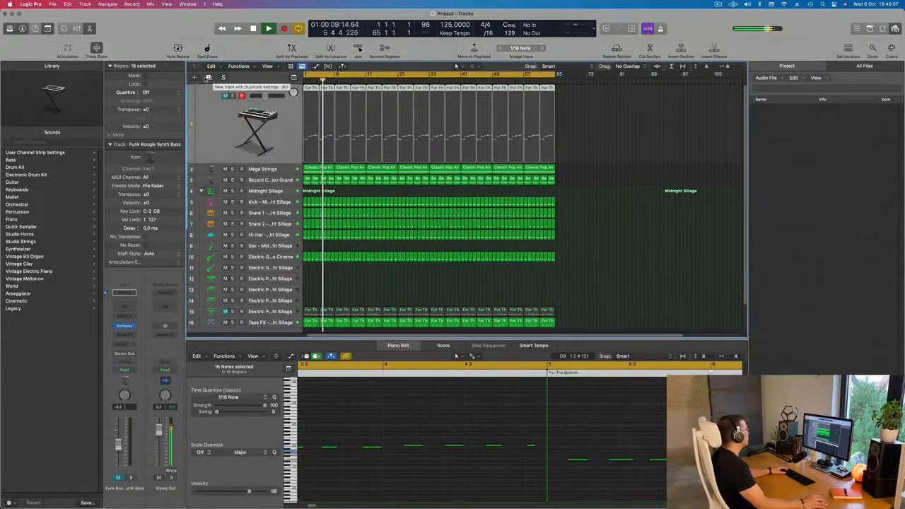
Duplicate the Funk Boogie Synth Bass track with its settings and open the new track's Alchemy instrument.
{"action": "left_click", "coordinate": [208, 77]}
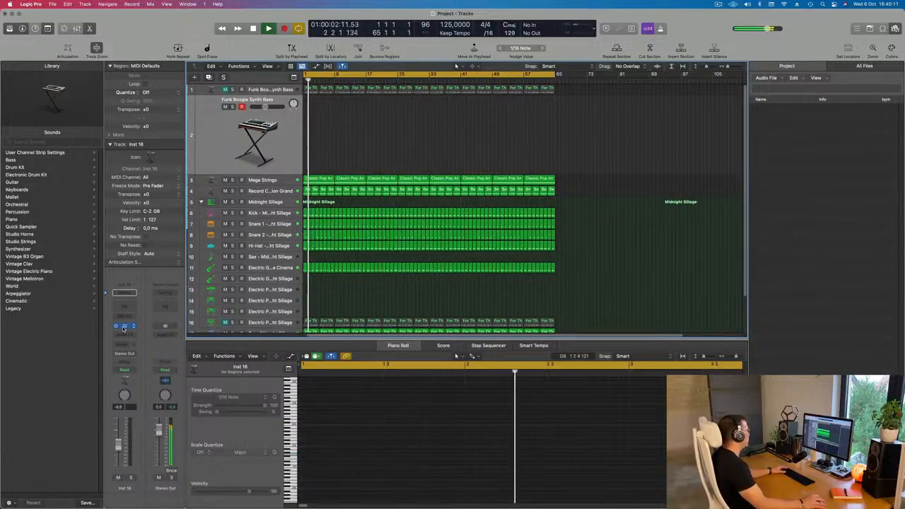
{"action": "left_click", "coordinate": [124, 326]}
{"action": "left_click_drag", "start_coordinate": [499, 116], "coordinate": [553, 135]}
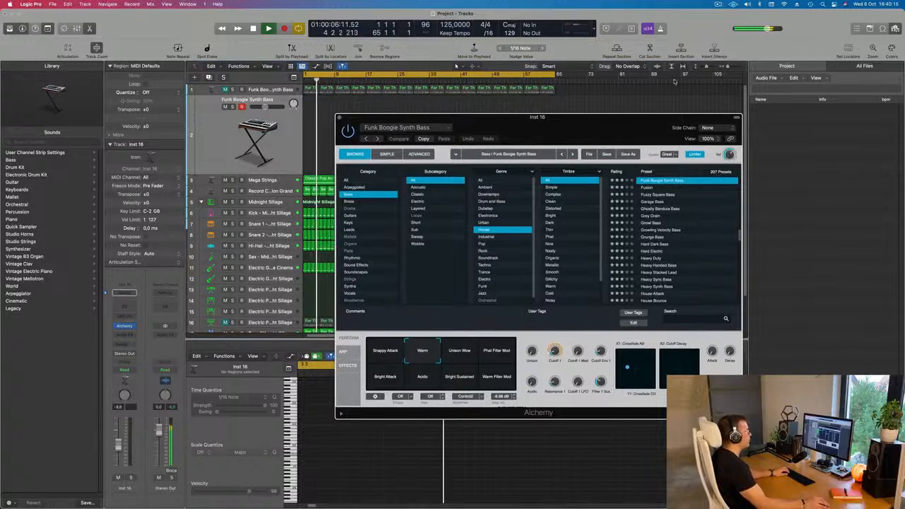
Show Musical Typing, try notes of the duplicated bass in different octaves, and move its window and Alchemy's aside.
{"action": "key", "text": "ctrl+k"}
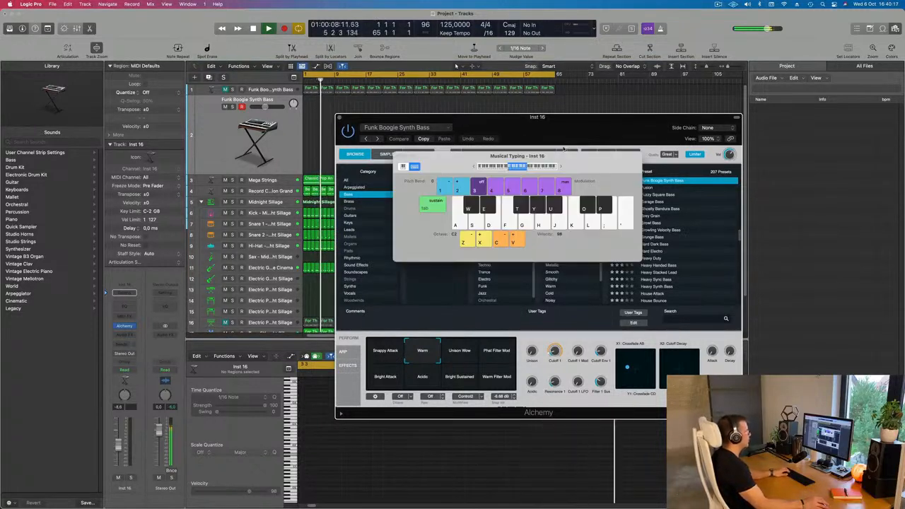
{"action": "key", "text": "f"}
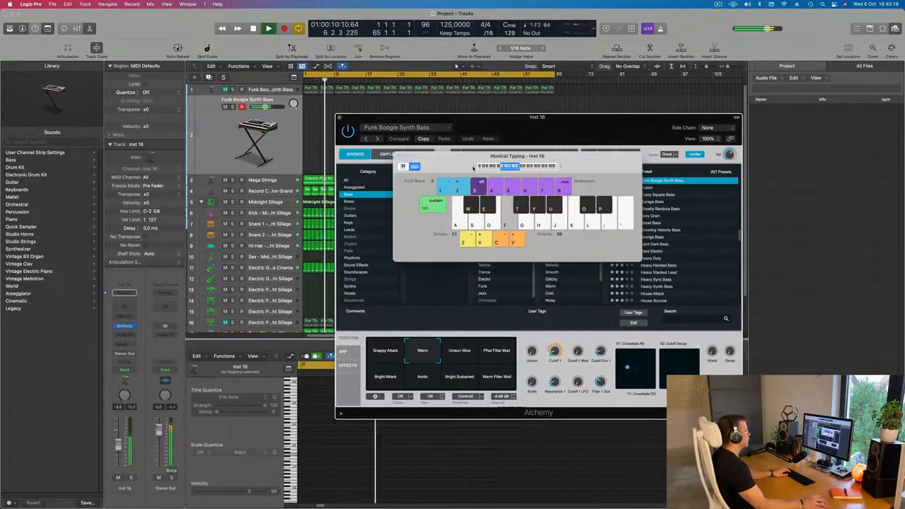
{"action": "key", "text": "z"}
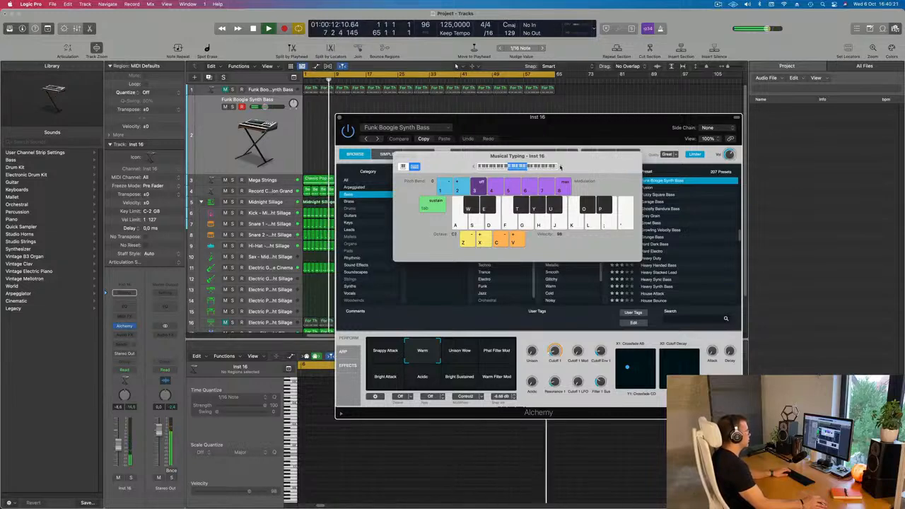
{"action": "left_click_drag", "start_coordinate": [558, 157], "coordinate": [710, 146]}
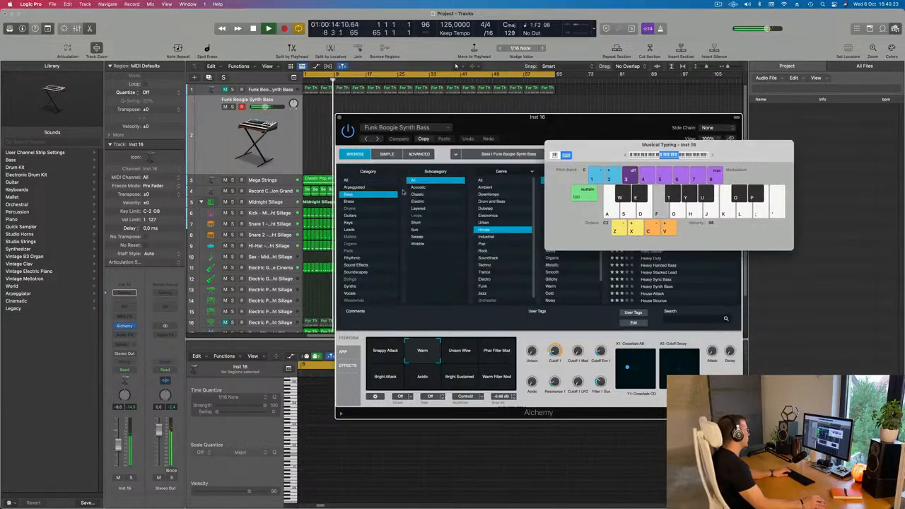
{"action": "left_click_drag", "start_coordinate": [461, 120], "coordinate": [634, 94]}
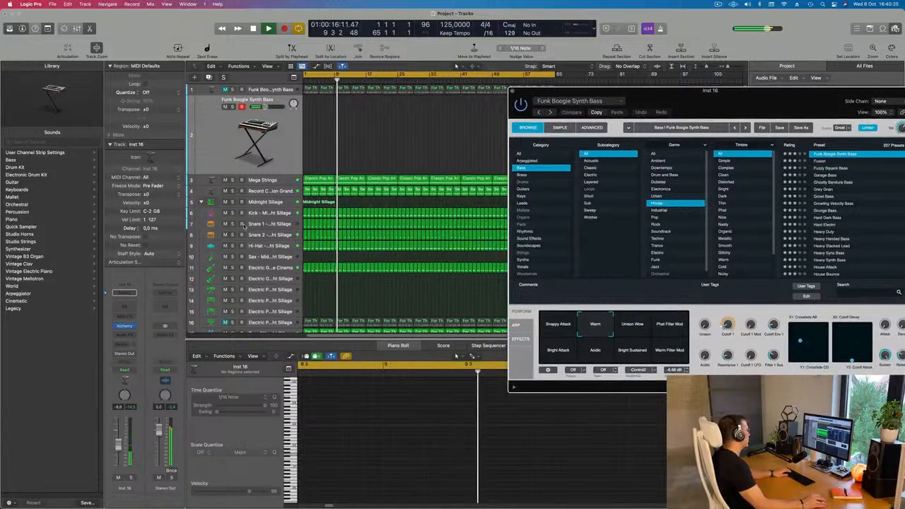
Look through the Hi-Hat, Snare 2 and Snare 1 tracks during playback, and return to the duplicated bass track.
{"action": "left_click", "coordinate": [268, 246]}
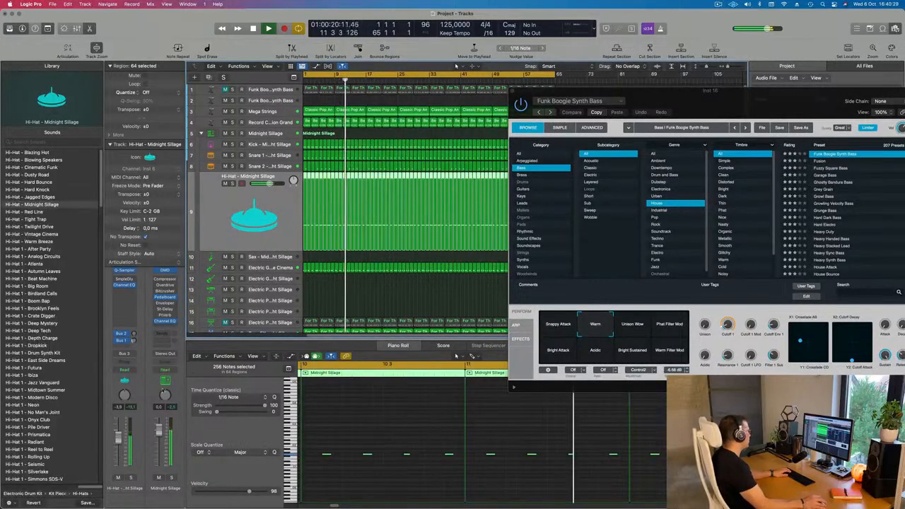
{"action": "left_click", "coordinate": [262, 167]}
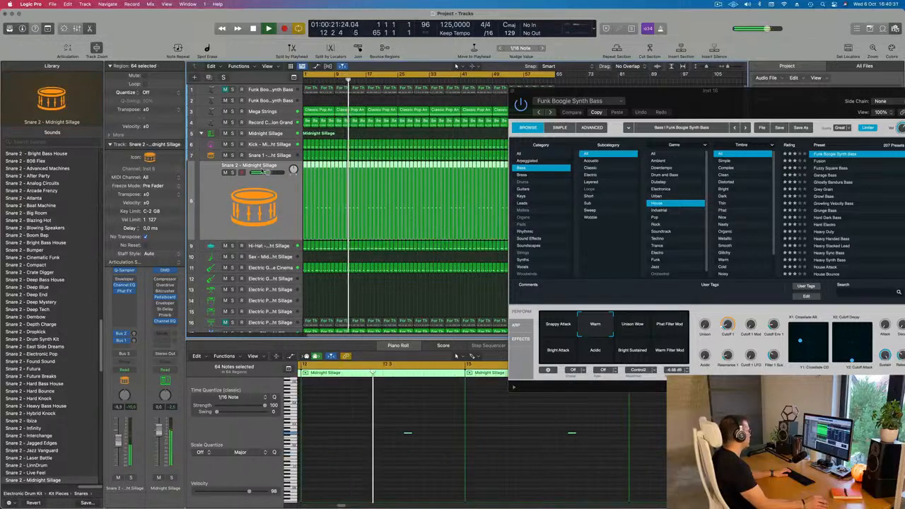
{"action": "left_click", "coordinate": [267, 156]}
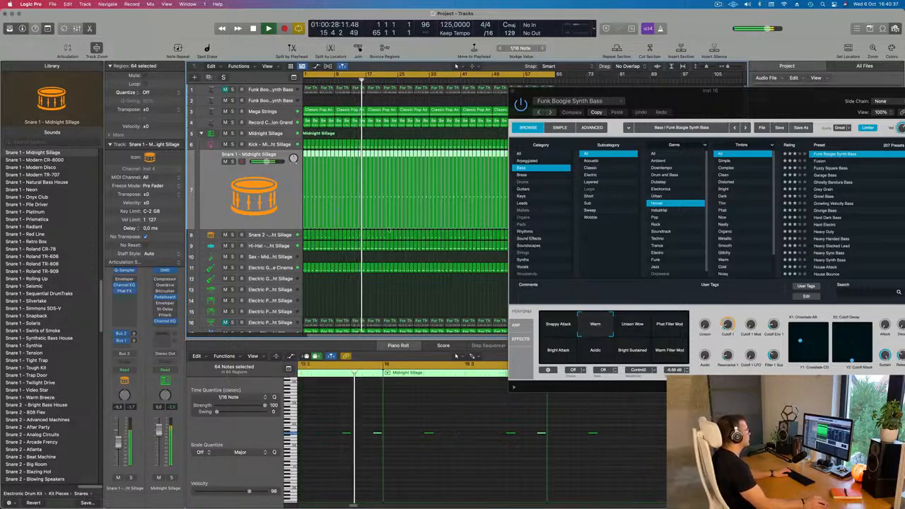
{"action": "left_click", "coordinate": [282, 100]}
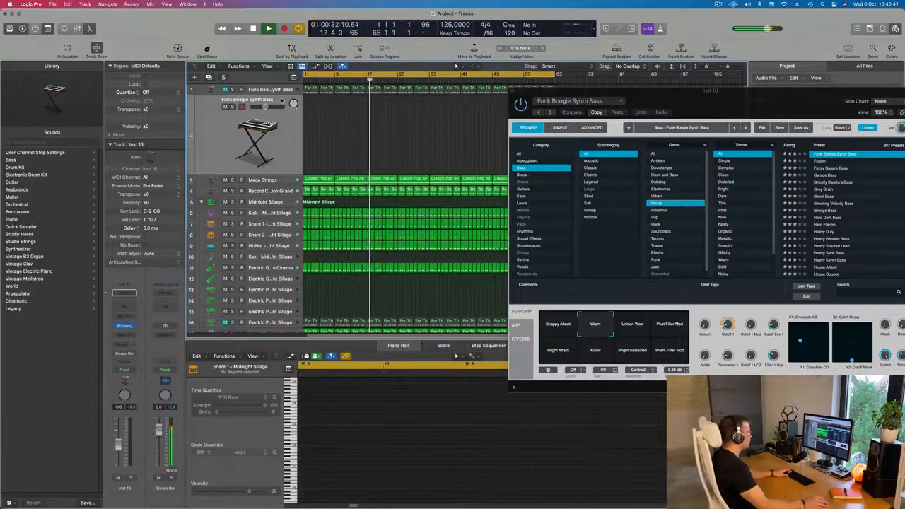
Set the duplicated bass track's volume to -4.7 dB and move Alchemy clear of the Musical Typing keyboard.
{"action": "left_click_drag", "start_coordinate": [769, 102], "coordinate": [587, 155]}
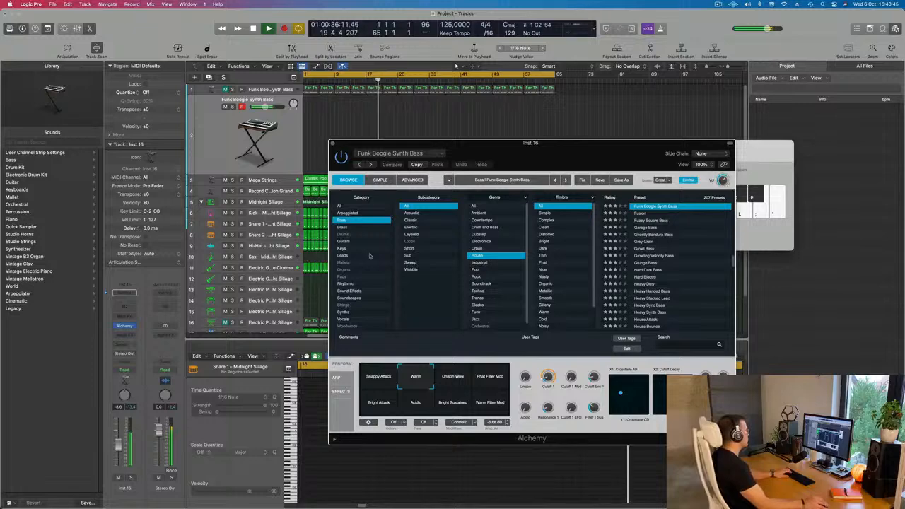
{"action": "left_click_drag", "start_coordinate": [489, 151], "coordinate": [542, 150]}
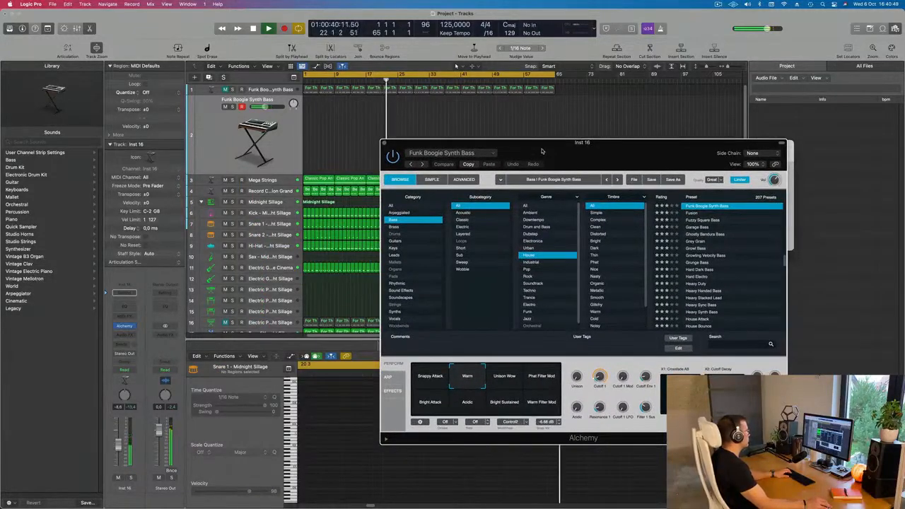
{"action": "left_click", "coordinate": [121, 438]}
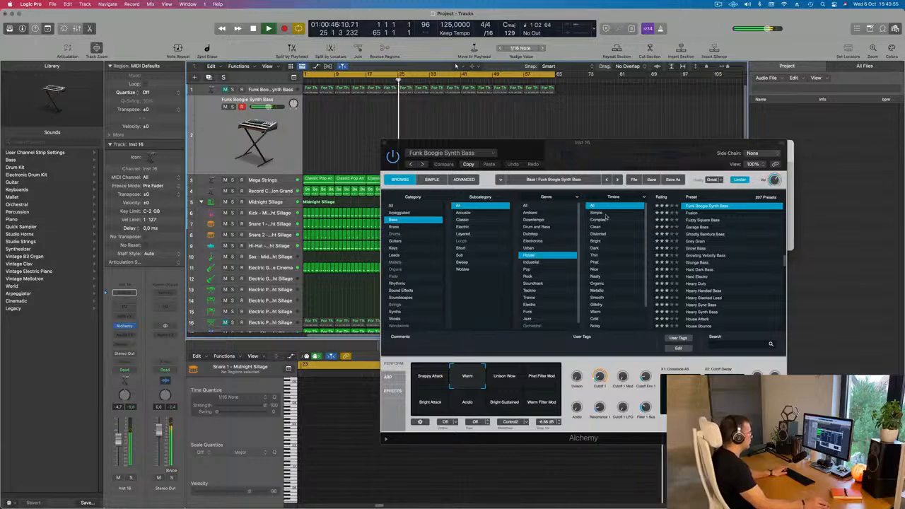
{"action": "left_click_drag", "start_coordinate": [605, 153], "coordinate": [604, 249]}
Lower the Musical Typing octave to C1 while testing bass notes, and reposition the keyboard window.
{"action": "key", "text": "a"}
{"action": "key", "text": "a"}
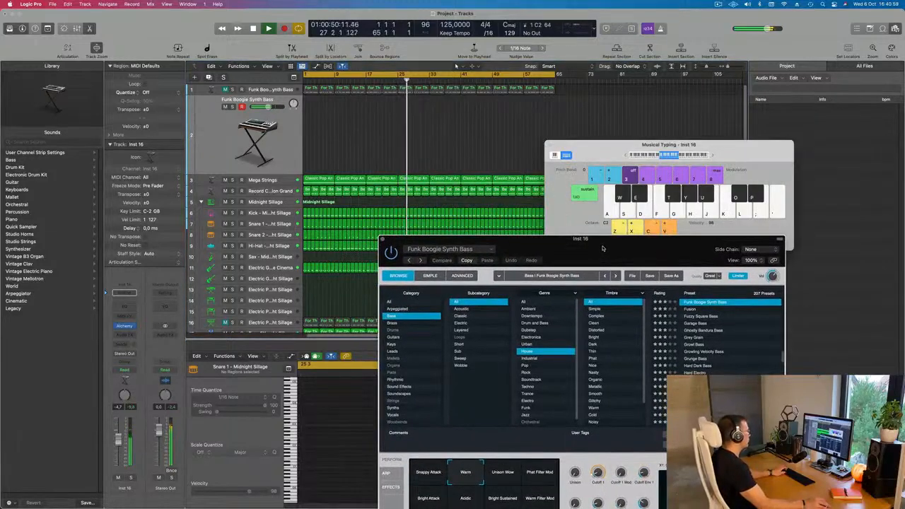
{"action": "key", "text": "a"}
{"action": "key", "text": "a"}
{"action": "left_click", "coordinate": [626, 156]}
{"action": "key", "text": "a"}
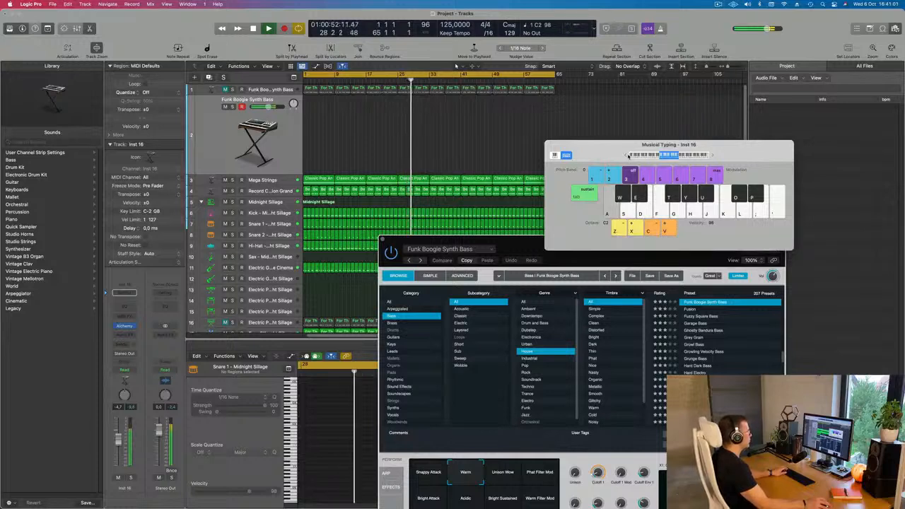
{"action": "left_click", "coordinate": [626, 155]}
{"action": "key", "text": "a"}
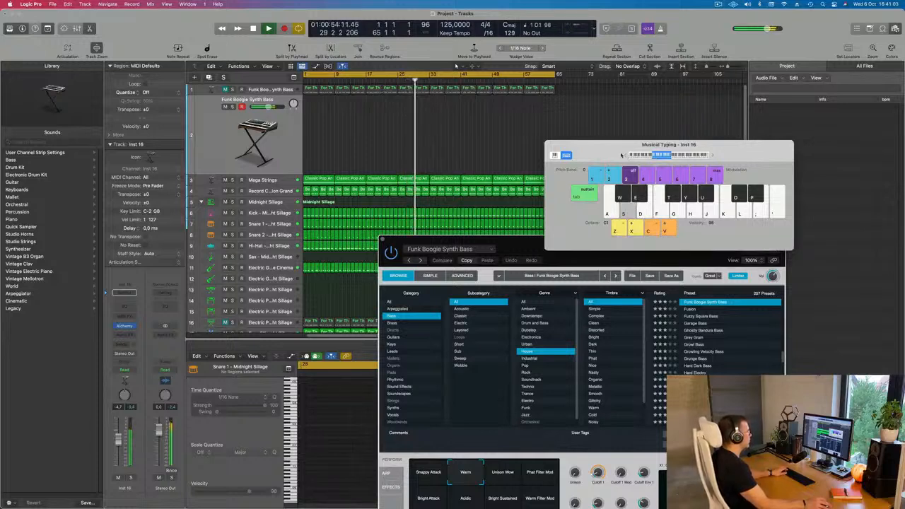
{"action": "key", "text": "d"}
{"action": "left_click_drag", "start_coordinate": [627, 157], "coordinate": [581, 128]}
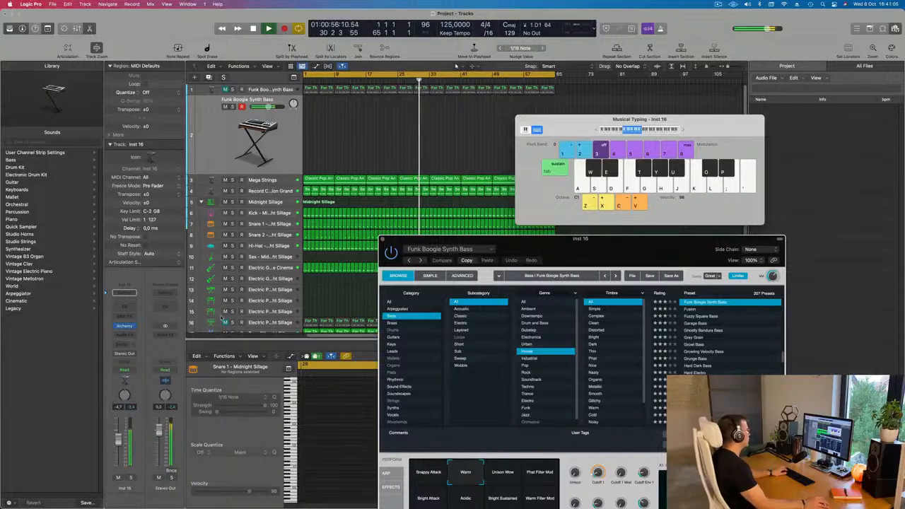
Rehearse a low bass line with repeated G, A and B notes over the playing beat.
{"action": "key", "text": "g"}
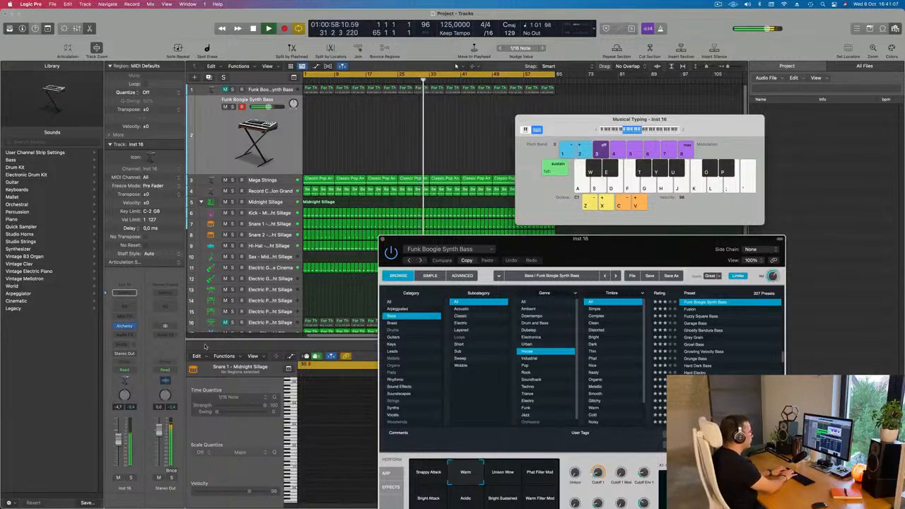
{"action": "key", "text": "g"}
{"action": "key", "text": "g"}
{"action": "key", "text": "g"}
{"action": "key", "text": "h"}
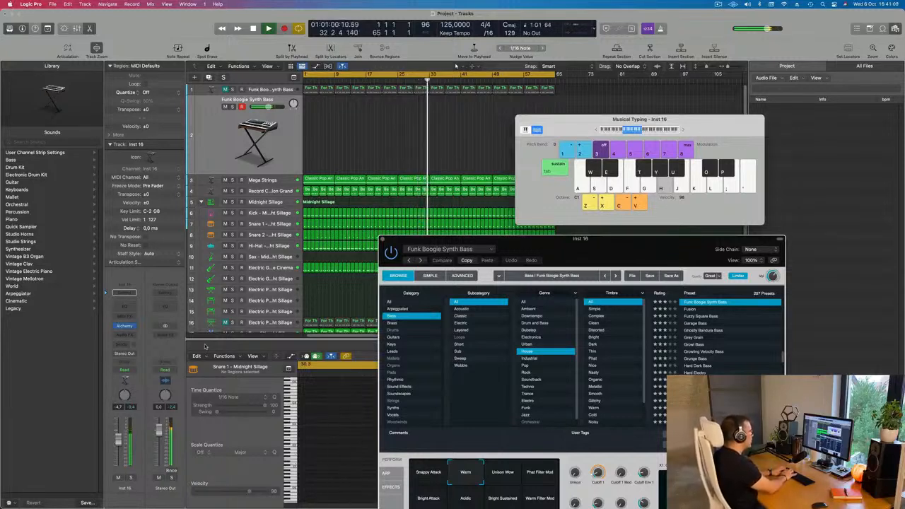
{"action": "key", "text": "j"}
{"action": "key", "text": "s"}
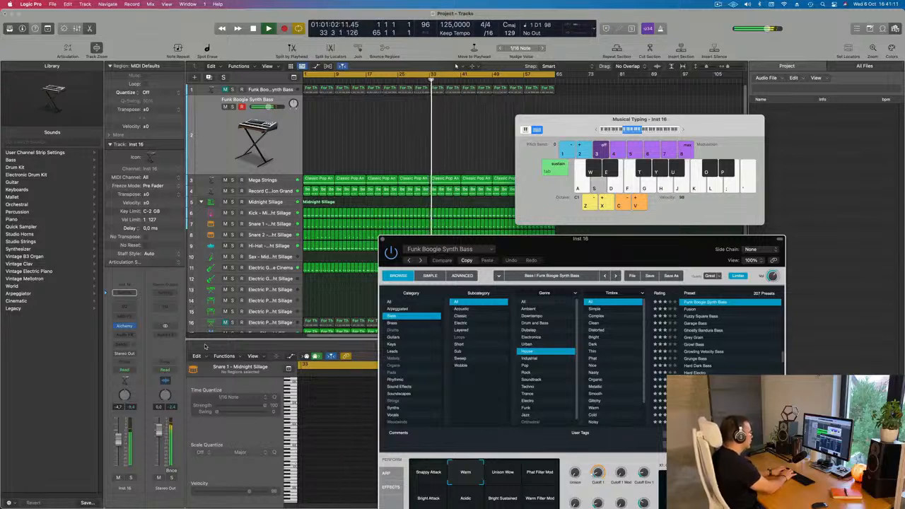
{"action": "key", "text": "j"}
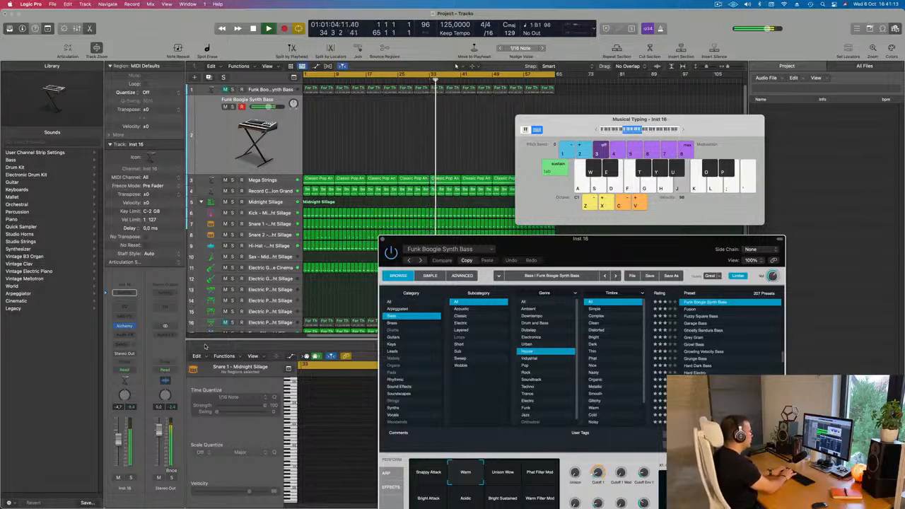
{"action": "key", "text": "j"}
{"action": "key", "text": "j"}
{"action": "key", "text": "j"}
{"action": "key", "text": "j"}
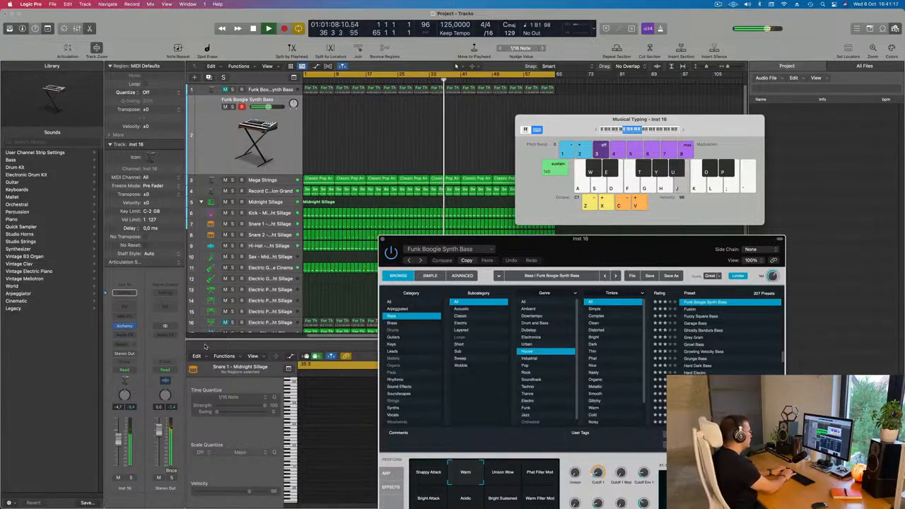
{"action": "key", "text": "h"}
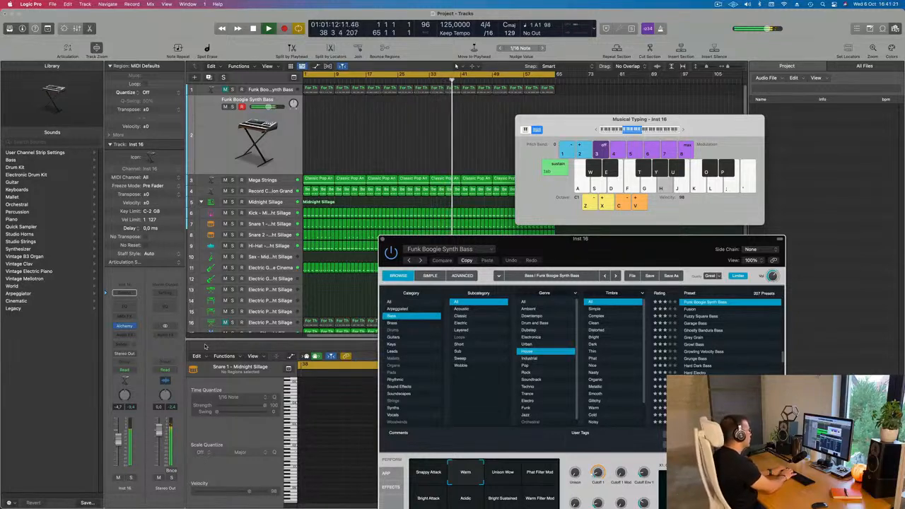
{"action": "key", "text": "g"}
{"action": "key", "text": "g"}
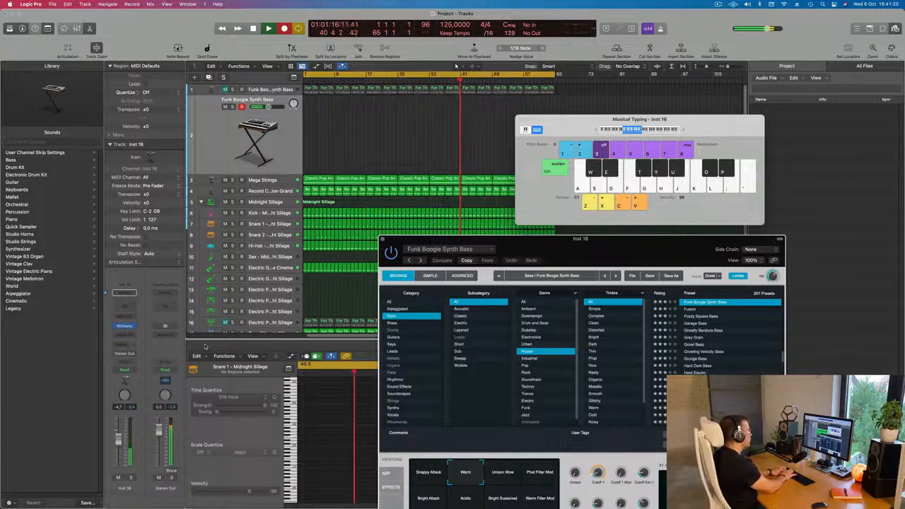
Record an eight-bar bass line on the duplicated bass track from bar 41 to bar 49, and stop playback.
{"action": "key", "text": "j"}
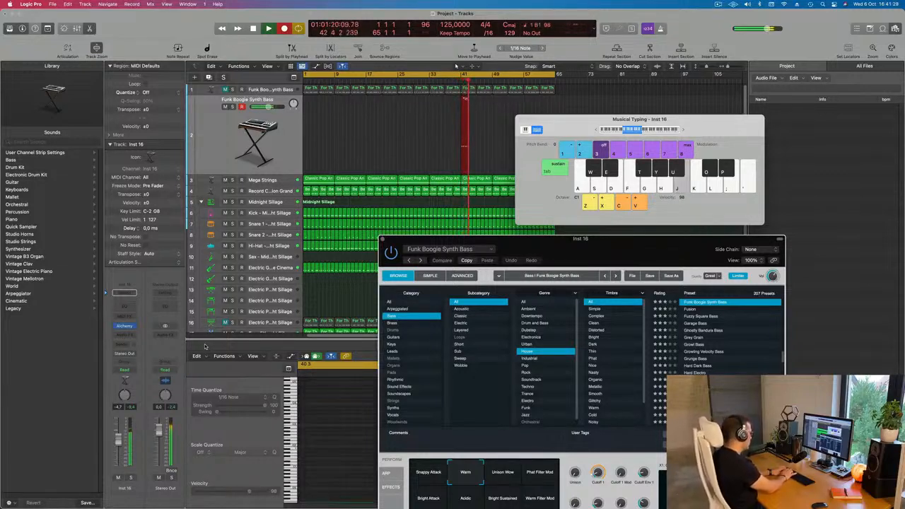
{"action": "key", "text": "h"}
{"action": "key", "text": "h"}
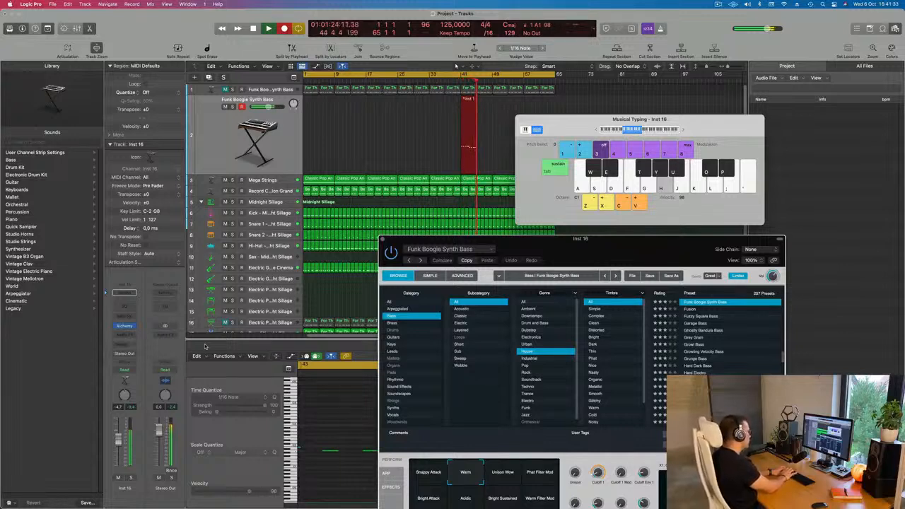
{"action": "key", "text": "g"}
{"action": "key", "text": "g"}
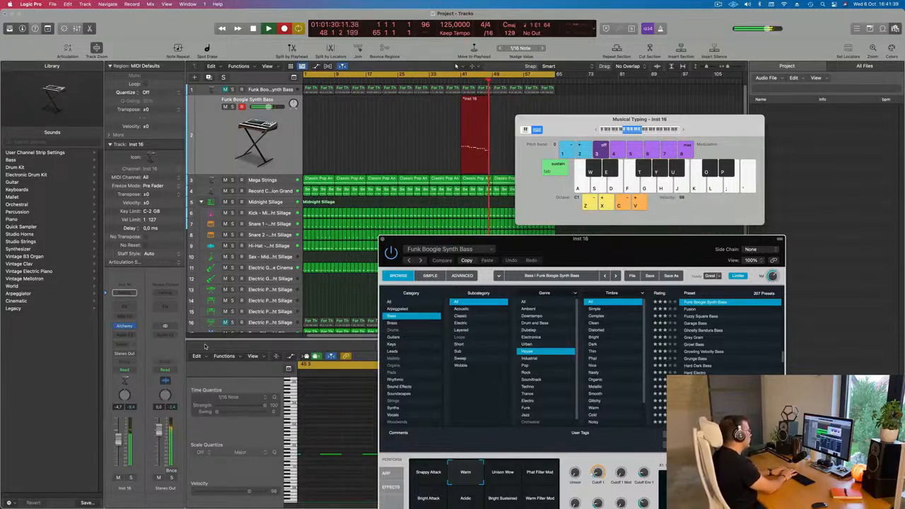
{"action": "key", "text": "e"}
{"action": "key", "text": "space"}
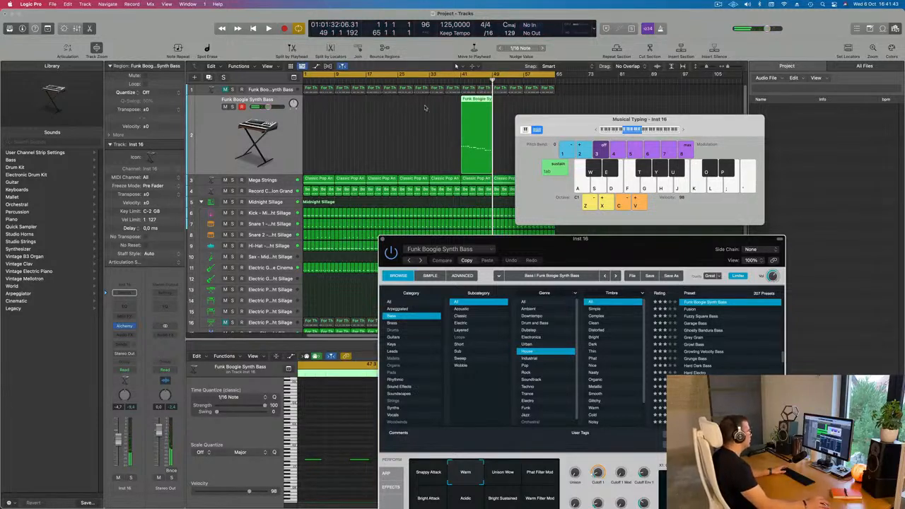
Move the recorded bass region to bar 1 and open it in the Piano Roll.
{"action": "left_click_drag", "start_coordinate": [475, 100], "coordinate": [318, 101]}
{"action": "key", "text": "e"}
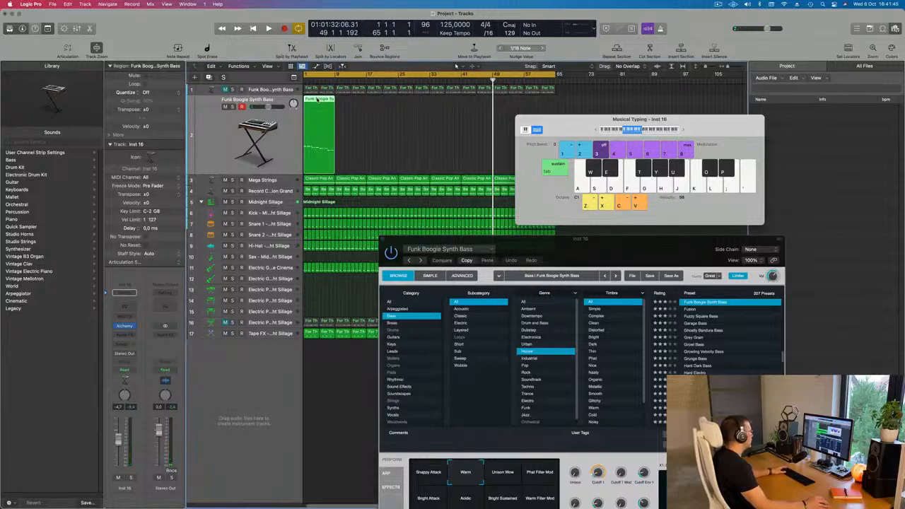
{"action": "double_click", "coordinate": [319, 100]}
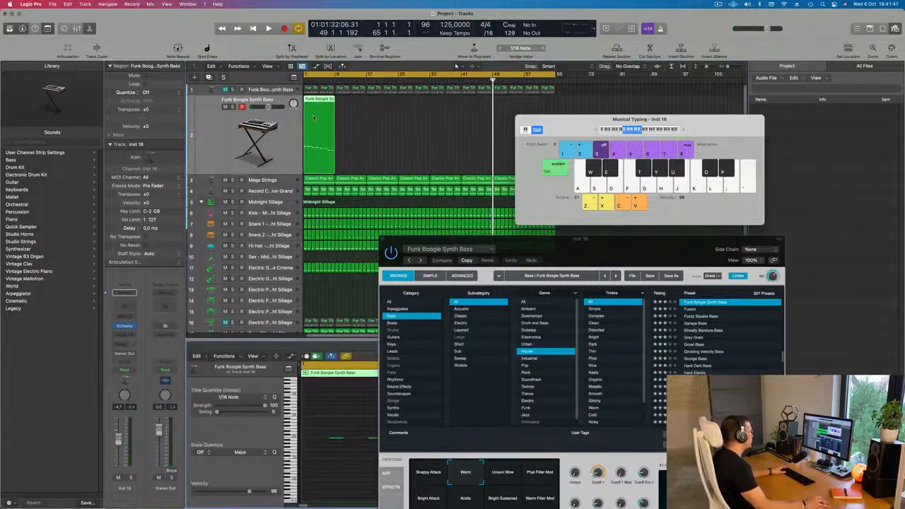
Move the Alchemy window off the Piano Roll and nudge the bass region's first six notes a sixteenth earlier.
{"action": "left_click_drag", "start_coordinate": [507, 242], "coordinate": [778, 223]}
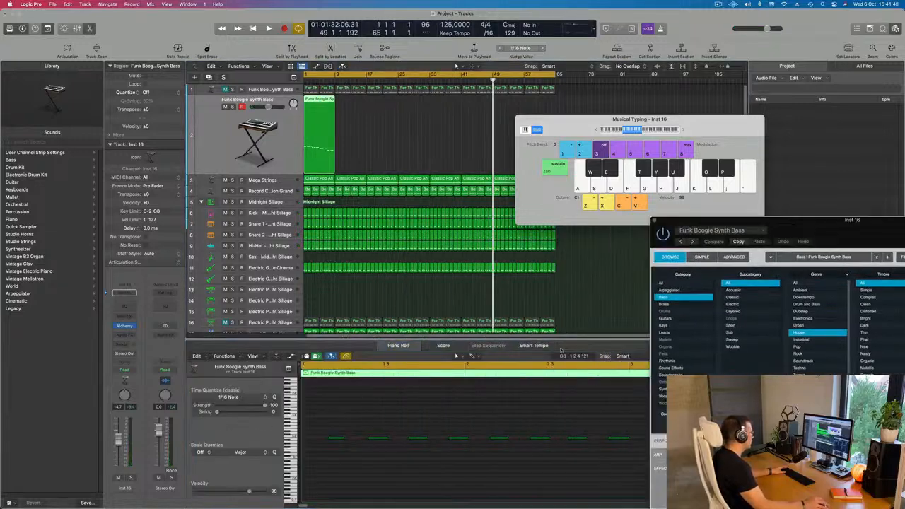
{"action": "left_click", "coordinate": [389, 416]}
{"action": "scroll", "coordinate": [389, 415], "scroll_direction": "down", "scroll_amount": 1}
{"action": "key", "text": "Return"}
{"action": "key", "text": "space"}
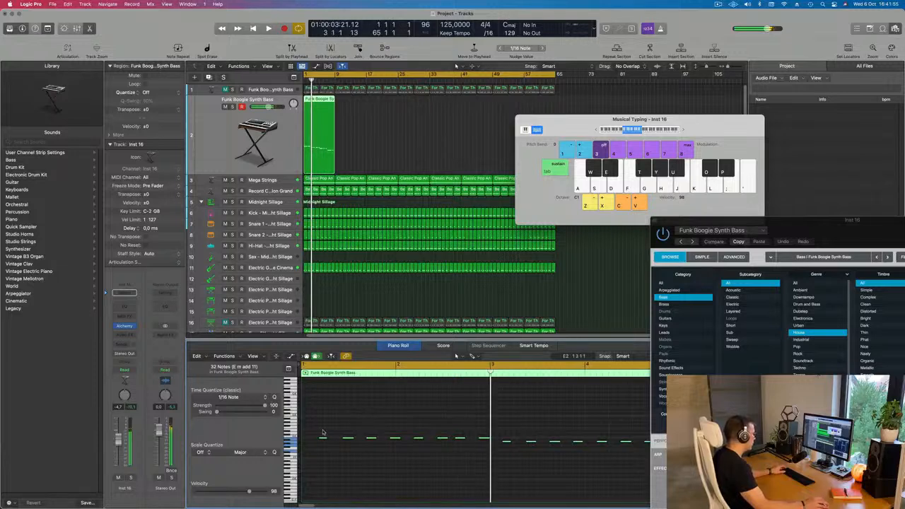
{"action": "left_click_drag", "start_coordinate": [367, 445], "coordinate": [443, 456]}
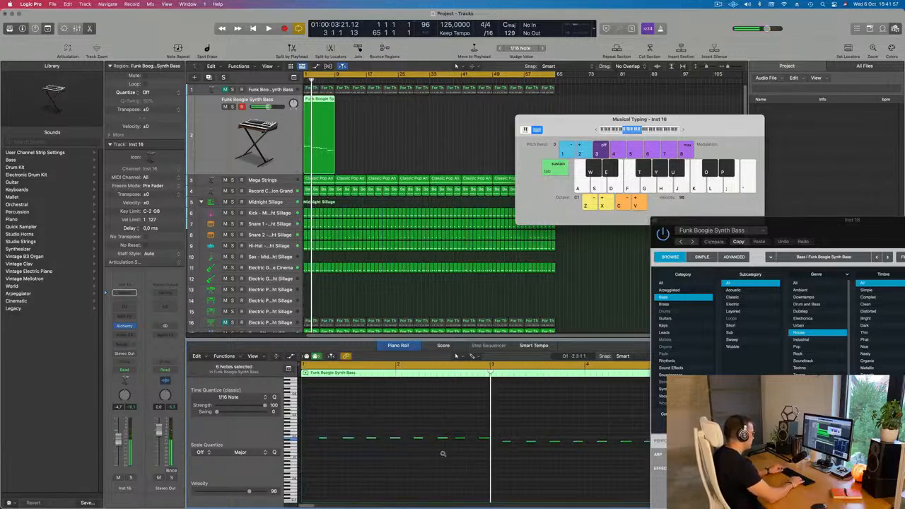
{"action": "key", "text": "space"}
{"action": "scroll", "coordinate": [435, 458], "scroll_direction": "up", "scroll_amount": 3}
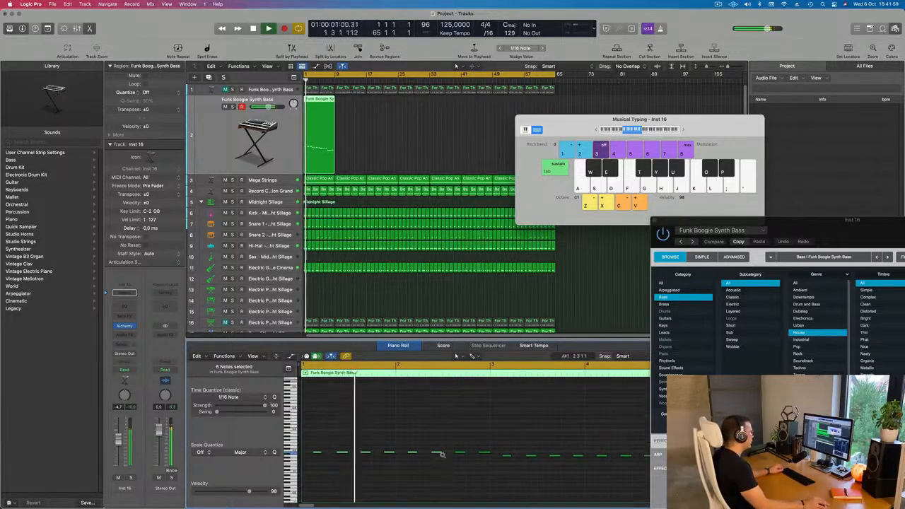
Examine the timing and lengths of the bass notes across all eight bars during playback.
{"action": "scroll", "coordinate": [430, 461], "scroll_direction": "down", "scroll_amount": 1}
{"action": "scroll", "coordinate": [425, 464], "scroll_direction": "down", "scroll_amount": 5}
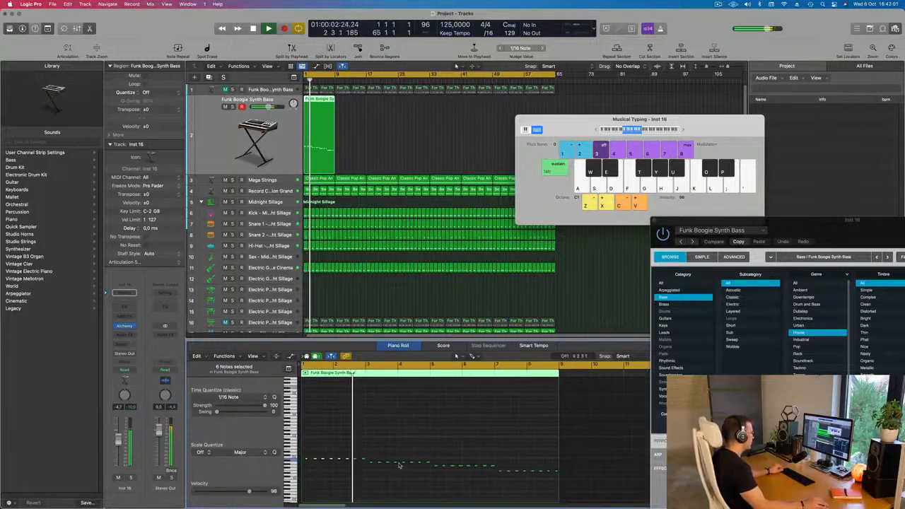
{"action": "scroll", "coordinate": [362, 456], "scroll_direction": "down", "scroll_amount": 1}
{"action": "scroll", "coordinate": [362, 464], "scroll_direction": "down", "scroll_amount": 2}
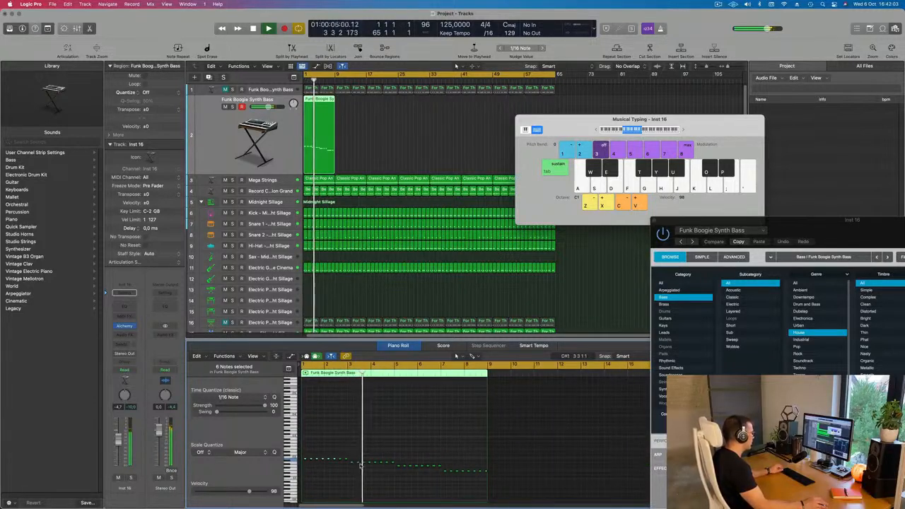
{"action": "scroll", "coordinate": [361, 466], "scroll_direction": "up", "scroll_amount": 1}
{"action": "scroll", "coordinate": [355, 474], "scroll_direction": "up", "scroll_amount": 2}
{"action": "scroll", "coordinate": [355, 474], "scroll_direction": "left", "scroll_amount": 1}
{"action": "scroll", "coordinate": [357, 473], "scroll_direction": "down", "scroll_amount": 2}
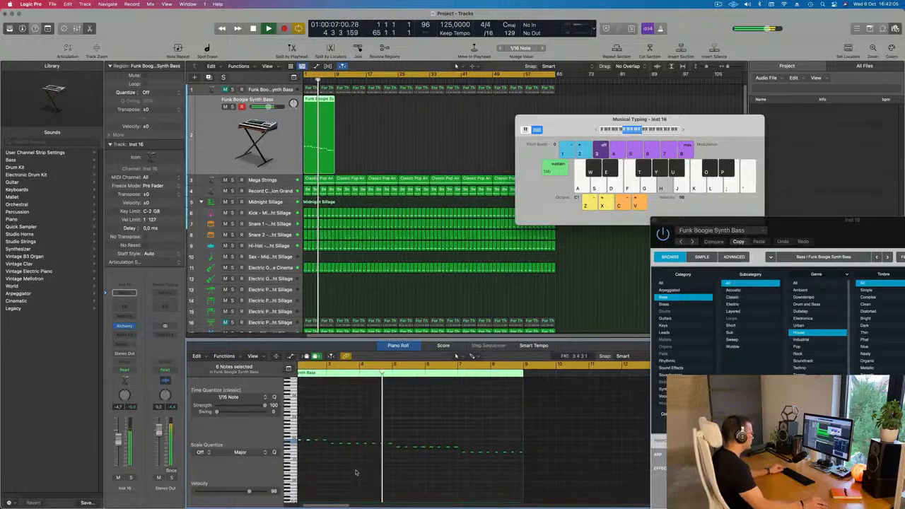
{"action": "scroll", "coordinate": [352, 475], "scroll_direction": "down", "scroll_amount": 2}
{"action": "scroll", "coordinate": [340, 424], "scroll_direction": "up", "scroll_amount": 3}
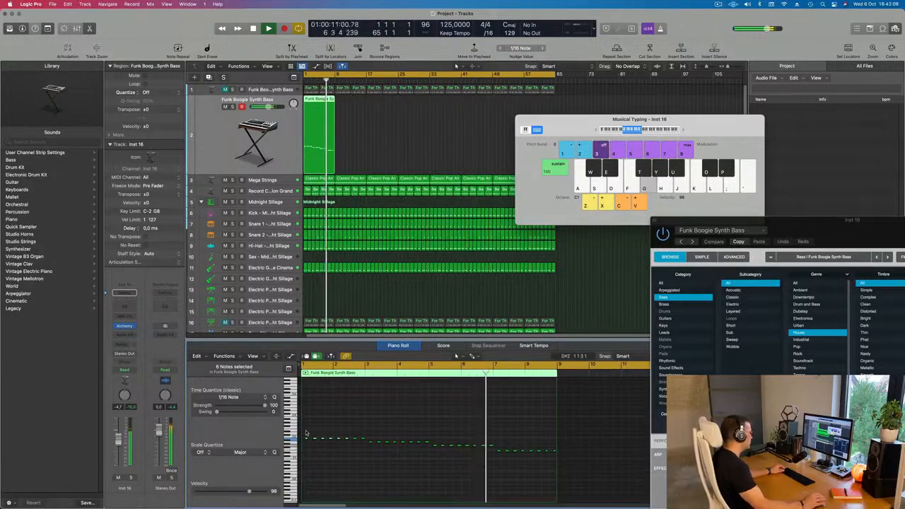
Lengthen the 16 bass notes in bars 1 to 4 so they run nearly end to end, and restart playback.
{"action": "left_click_drag", "start_coordinate": [306, 433], "coordinate": [427, 448]}
{"action": "key", "text": "Return"}
{"action": "key", "text": "super+Left"}
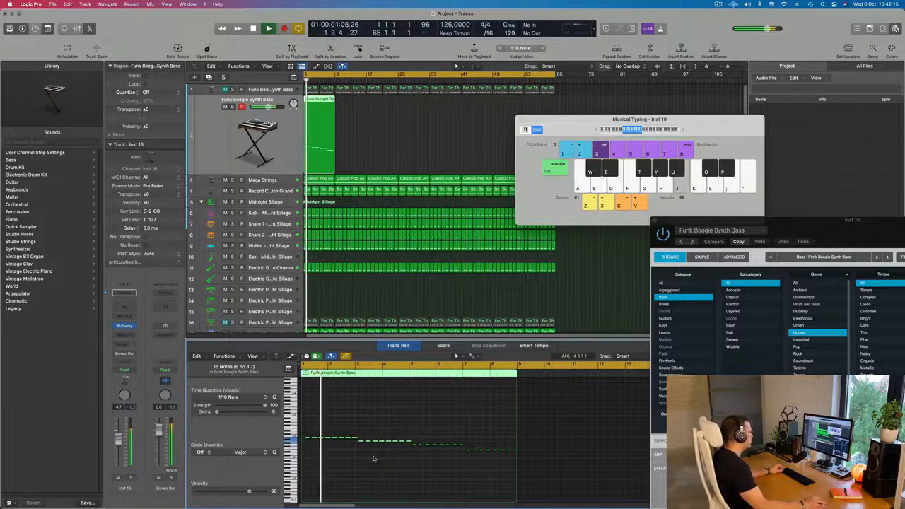
{"action": "key", "text": "super+Right"}
{"action": "key", "text": "super+Right"}
{"action": "key", "text": "super+Right"}
{"action": "key", "text": "super+Right"}
{"action": "key", "text": "super+Right"}
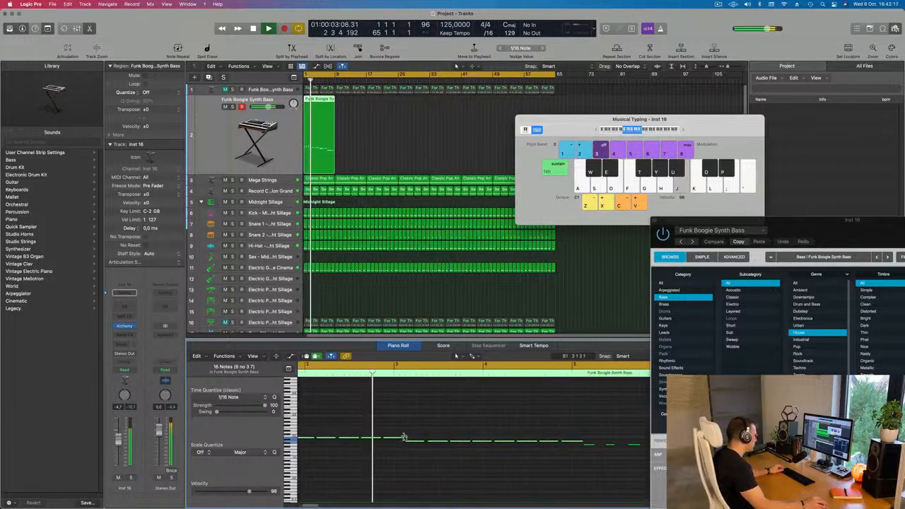
{"action": "left_click_drag", "start_coordinate": [402, 440], "coordinate": [399, 440]}
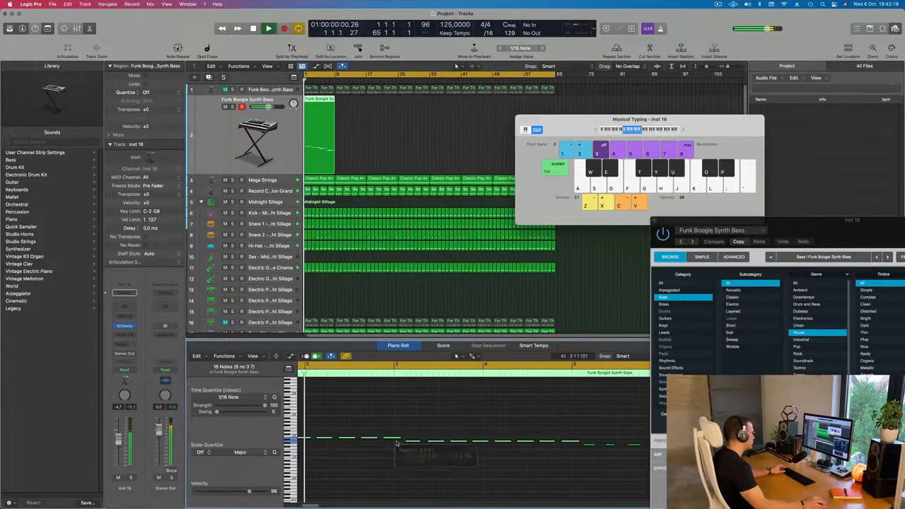
{"action": "key", "text": "Return"}
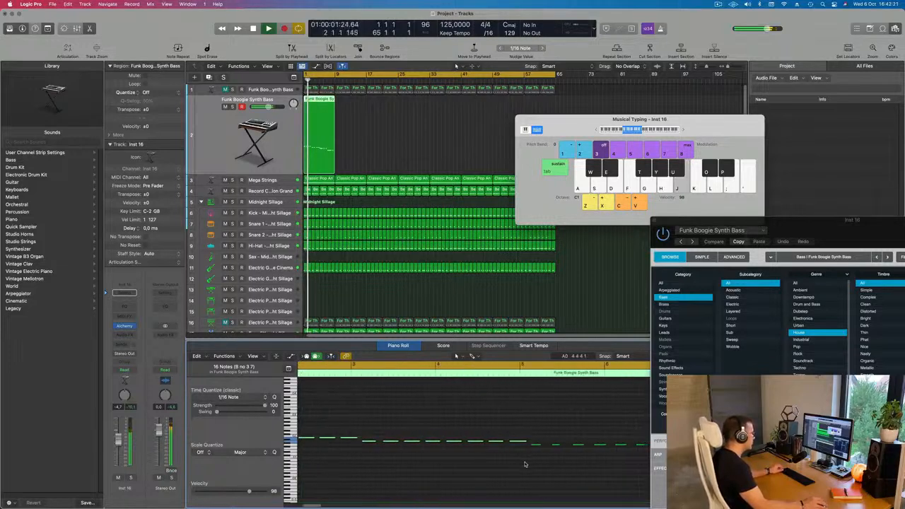
Lengthen the bass notes in bars 5 and 6 and select the eight notes in bars 7 and 8.
{"action": "key", "text": "super+Left"}
{"action": "key", "text": "super+Left"}
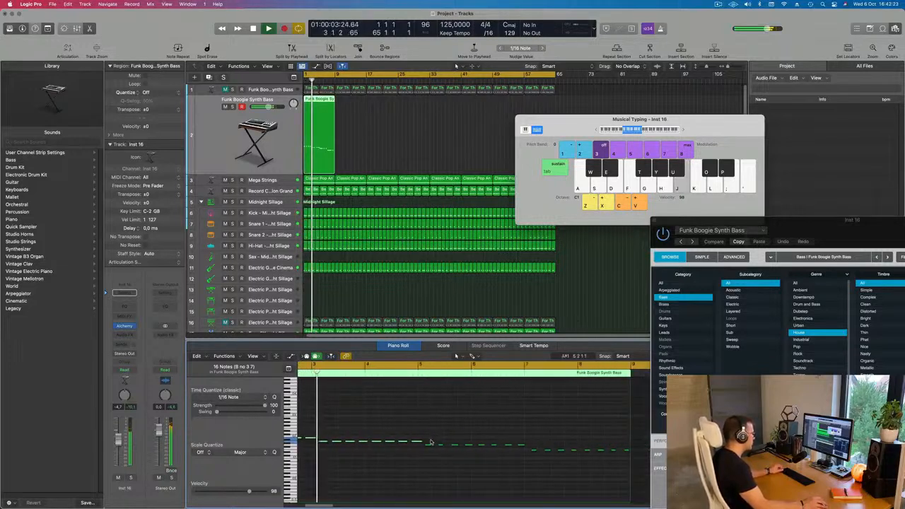
{"action": "left_click_drag", "start_coordinate": [429, 442], "coordinate": [625, 459]}
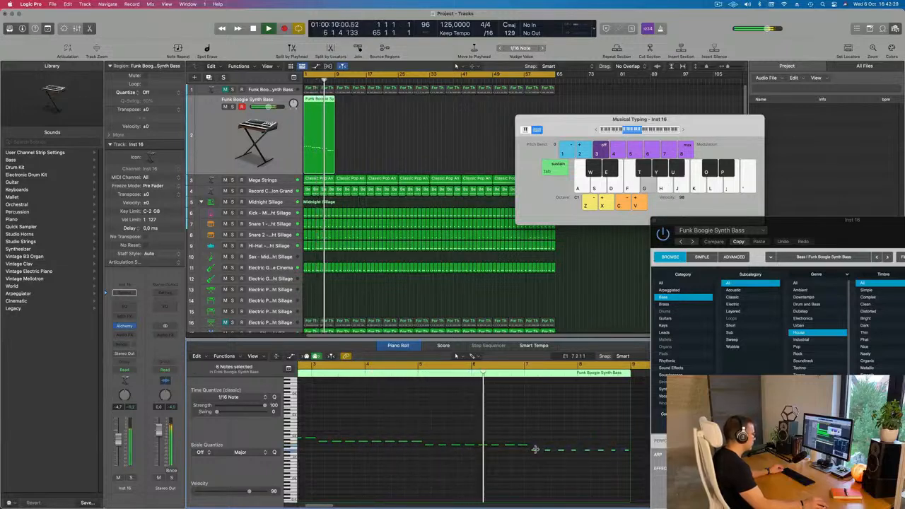
{"action": "left_click_drag", "start_coordinate": [539, 452], "coordinate": [539, 453]}
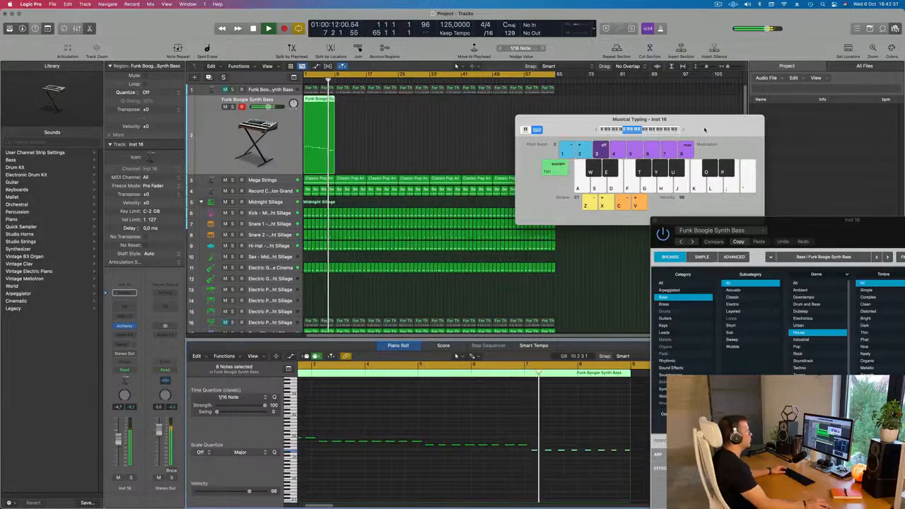
Move the Musical Typing keyboard clear of the tracks and close it.
{"action": "left_click_drag", "start_coordinate": [710, 129], "coordinate": [461, 192]}
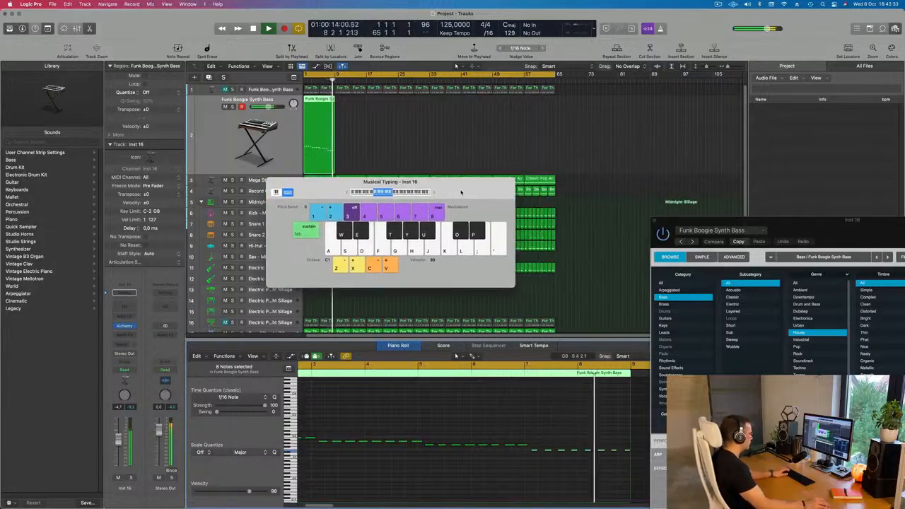
{"action": "left_click_drag", "start_coordinate": [327, 184], "coordinate": [559, 190]}
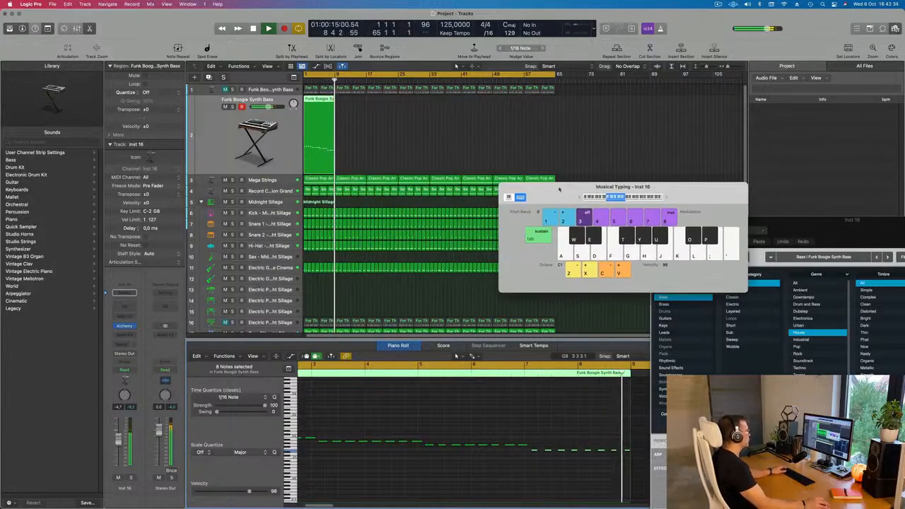
{"action": "left_click", "coordinate": [505, 189]}
Repeat the edited eight-bar Funk Boogie Synth Bass region along its track up to bar 65.
{"action": "key", "text": "Return"}
{"action": "left_click_drag", "start_coordinate": [391, 133], "coordinate": [313, 148]}
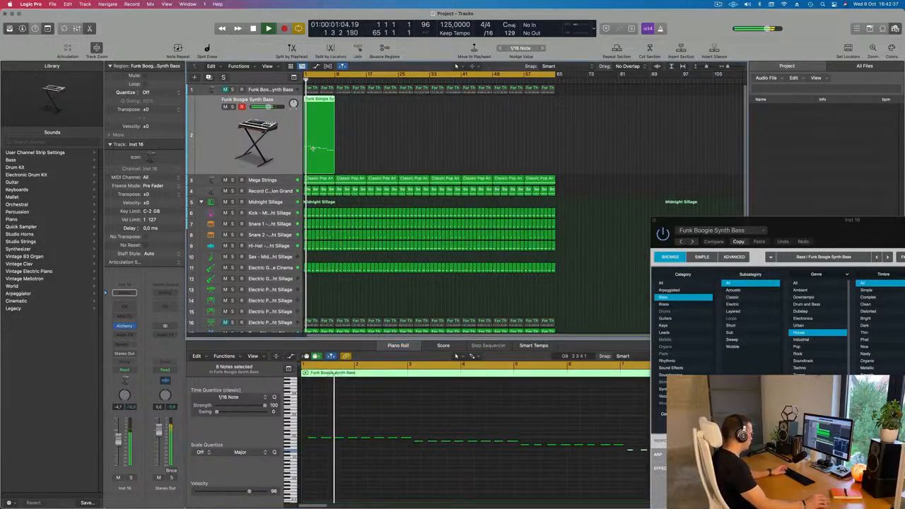
{"action": "key", "text": "super+r"}
{"action": "key", "text": "super+r"}
{"action": "key", "text": "super+r"}
{"action": "key", "text": "super+r"}
{"action": "key", "text": "super+r"}
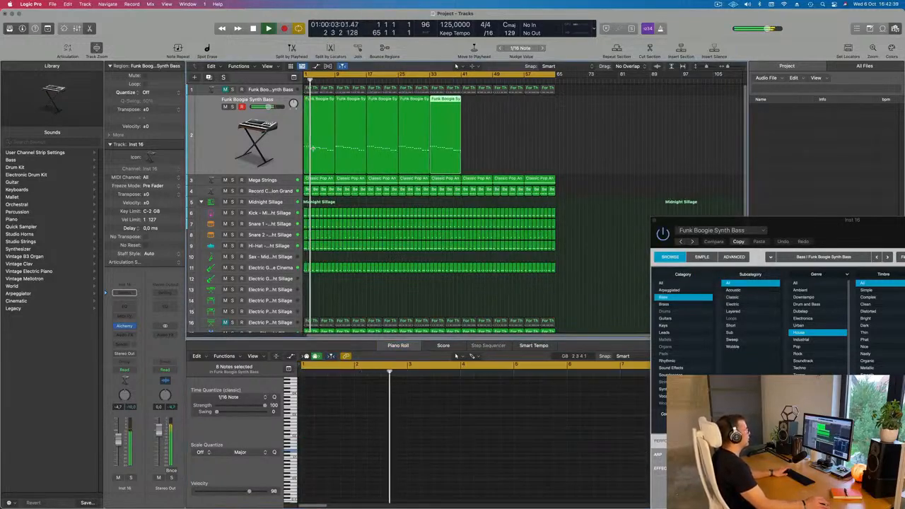
{"action": "key", "text": "super+r"}
{"action": "key", "text": "super+r"}
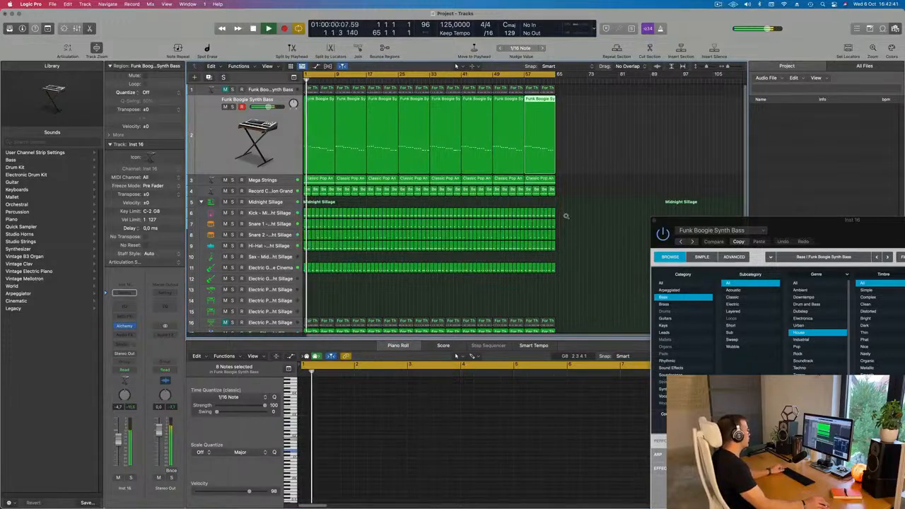
Unmute the Electric Piano 4 track to hear it, and replace its regions with a copy of the first bass region at bar 1.
{"action": "scroll", "coordinate": [566, 217], "scroll_direction": "left", "scroll_amount": 2}
{"action": "scroll", "coordinate": [316, 239], "scroll_direction": "down", "scroll_amount": 3}
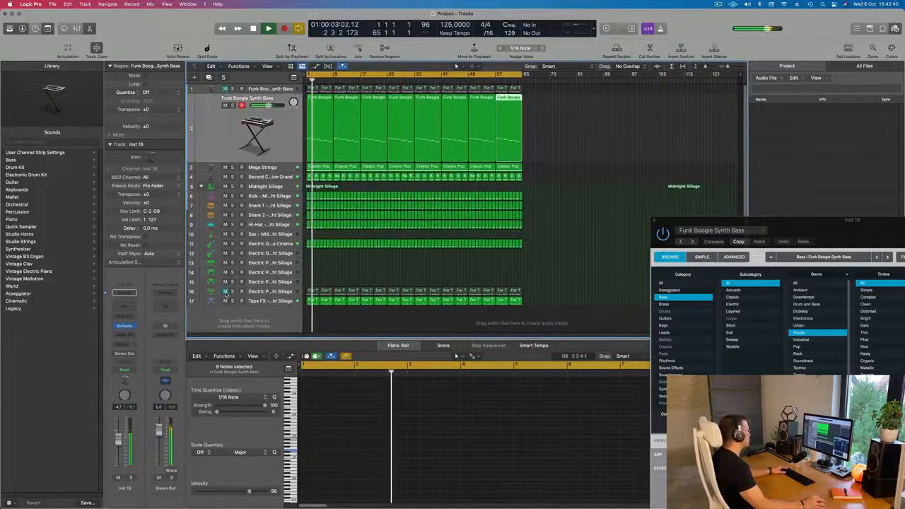
{"action": "left_click", "coordinate": [225, 291]}
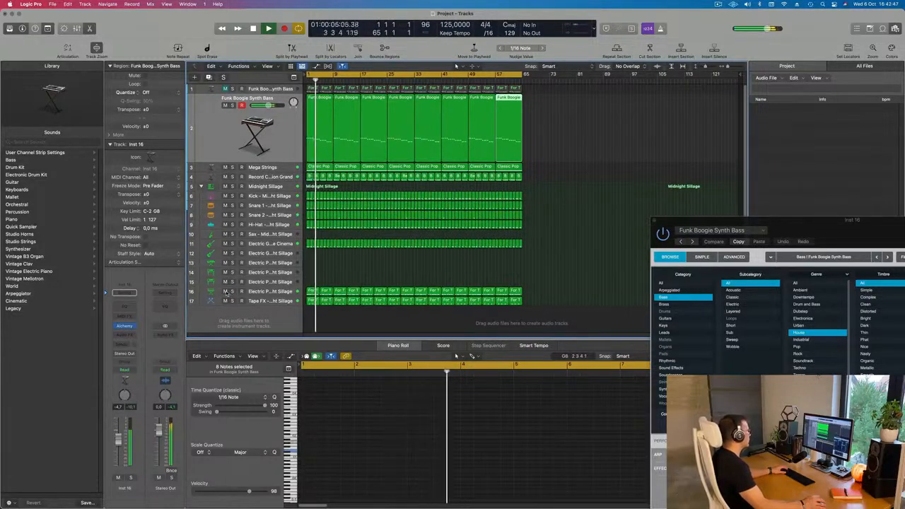
{"action": "left_click_drag", "start_coordinate": [546, 277], "coordinate": [309, 286]}
{"action": "key", "text": "Delete"}
{"action": "left_click_drag", "start_coordinate": [314, 122], "coordinate": [314, 291]}
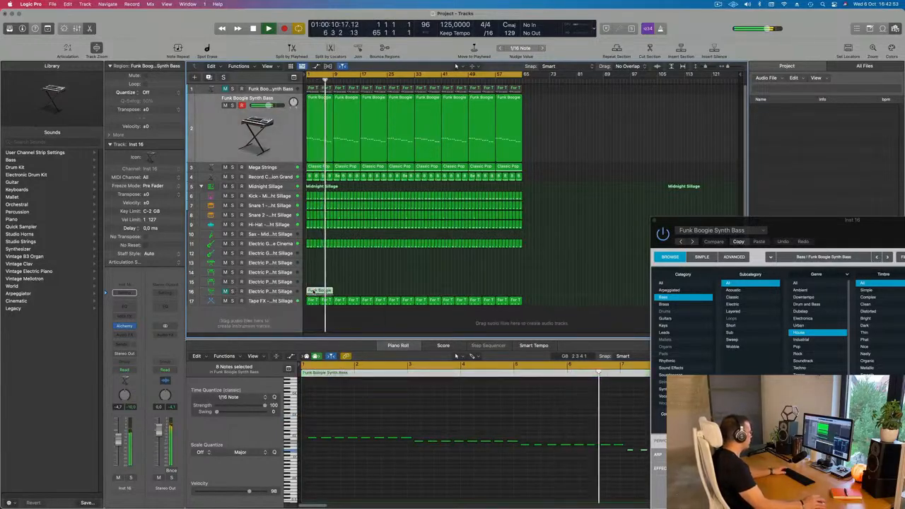
Transpose all notes of the copied region on the Electric Piano 4 track up one octave and audition it in solo.
{"action": "left_click", "coordinate": [274, 291]}
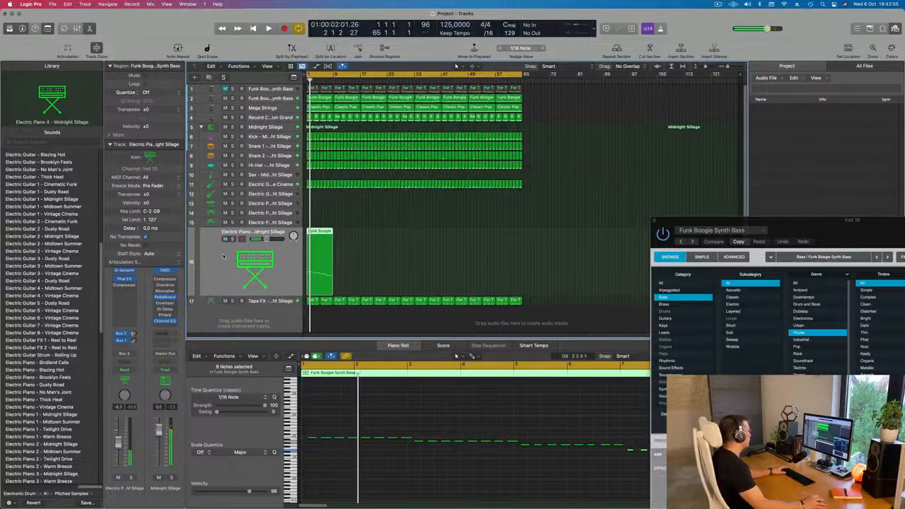
{"action": "left_click", "coordinate": [344, 480]}
{"action": "scroll", "coordinate": [344, 480], "scroll_direction": "down", "scroll_amount": 1}
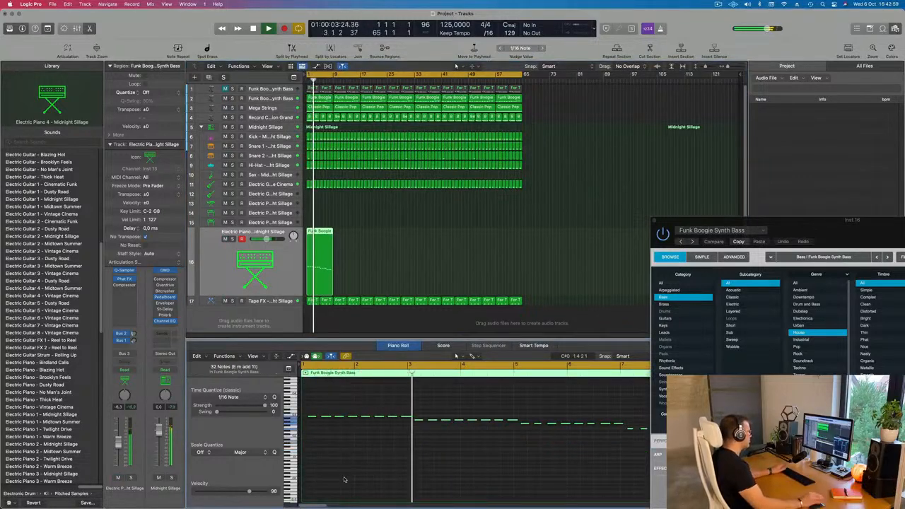
{"action": "key", "text": "Return"}
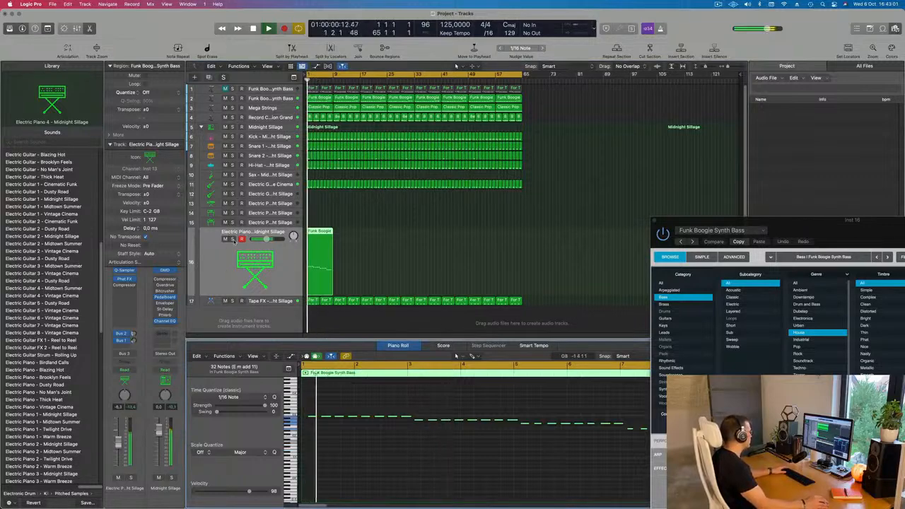
{"action": "left_click", "coordinate": [232, 239]}
{"action": "left_click", "coordinate": [232, 239]}
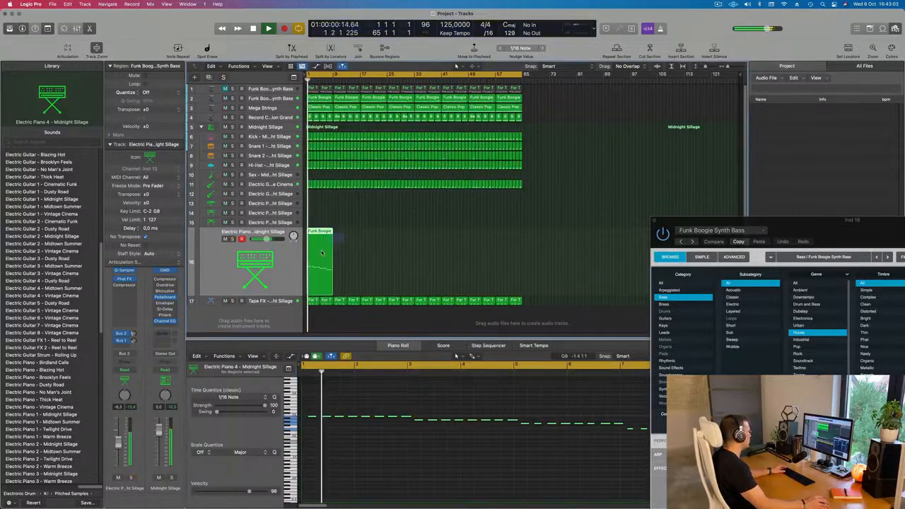
Repeat the copied region on the Electric Piano 4 track up to bar 65 and restart playback.
{"action": "key", "text": "super+r"}
{"action": "key", "text": "super+r"}
{"action": "key", "text": "super+r"}
{"action": "key", "text": "super+r"}
{"action": "key", "text": "super+r"}
{"action": "key", "text": "super+r"}
{"action": "key", "text": "super+r"}
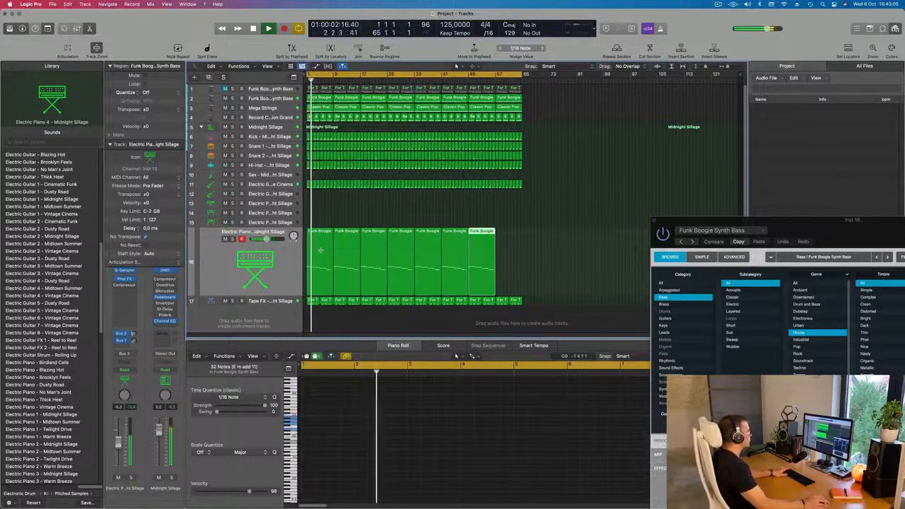
{"action": "key", "text": "Return"}
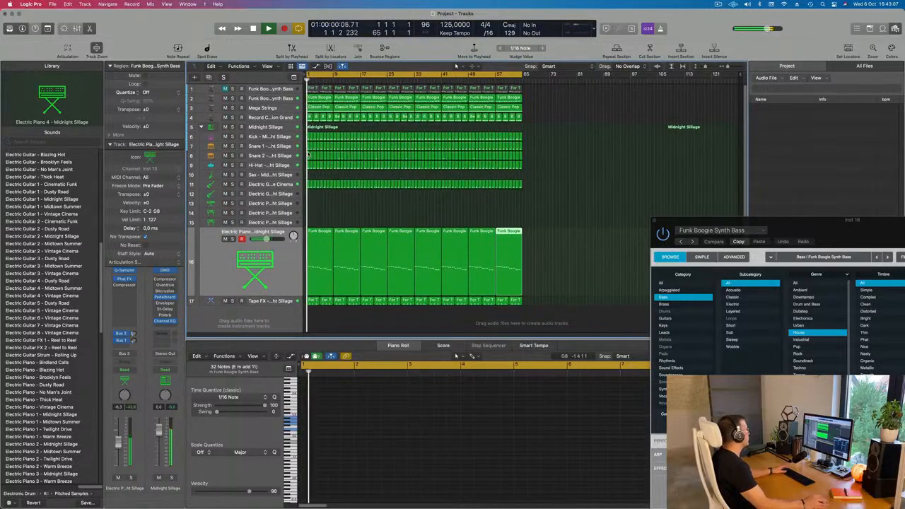
Audition the Record Collection Grand track in solo and lower its volume to -13.0 dB.
{"action": "left_click", "coordinate": [283, 117]}
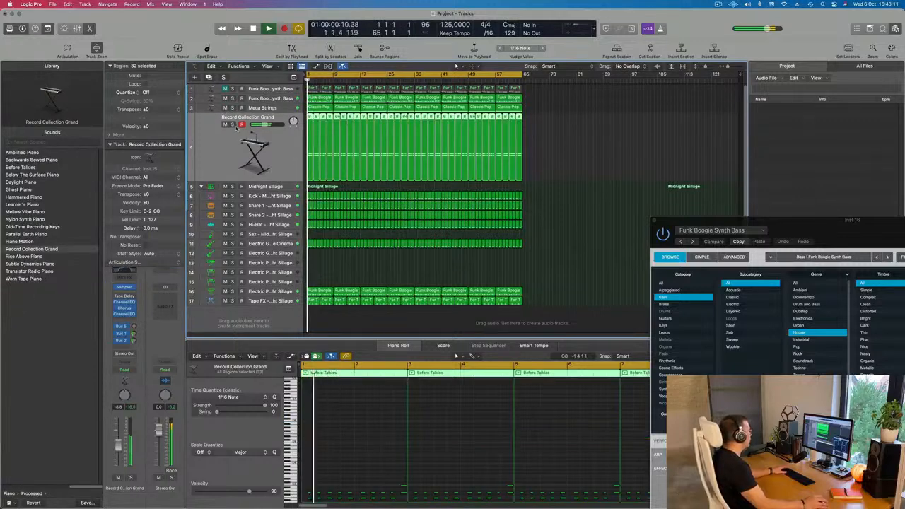
{"action": "left_click", "coordinate": [233, 124]}
{"action": "left_click", "coordinate": [233, 124]}
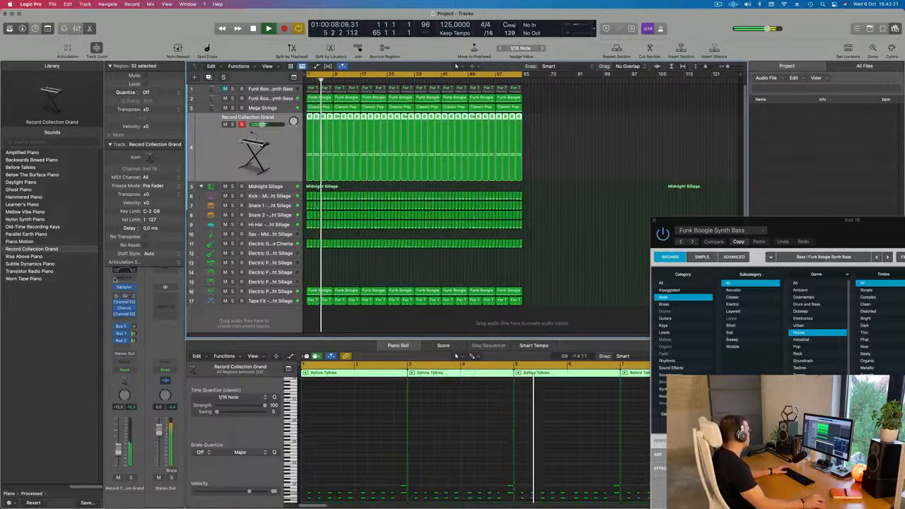
Audition other processed pianos for the Record Collection Grand track, including Rise Above Piano and Worn Tape Piano, and choose Transistor Radio Piano.
{"action": "left_click", "coordinate": [31, 257]}
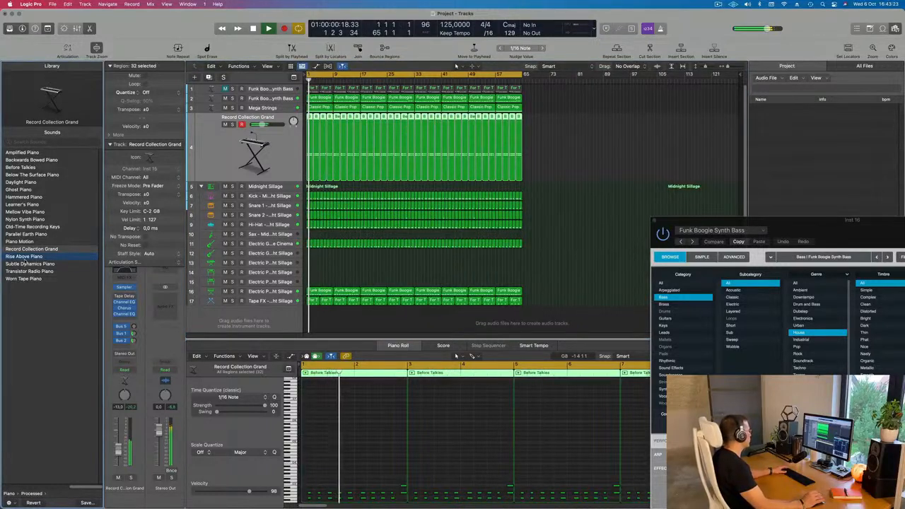
{"action": "left_click", "coordinate": [28, 263]}
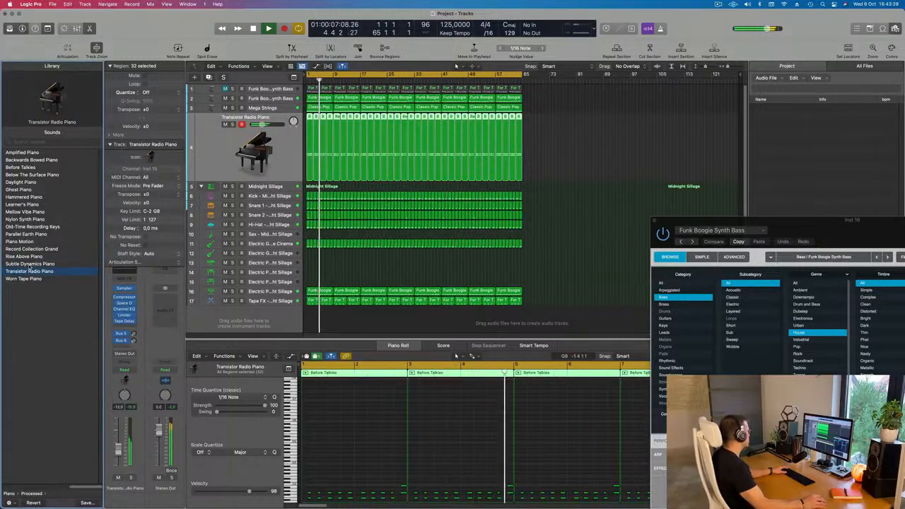
{"action": "left_click", "coordinate": [24, 279]}
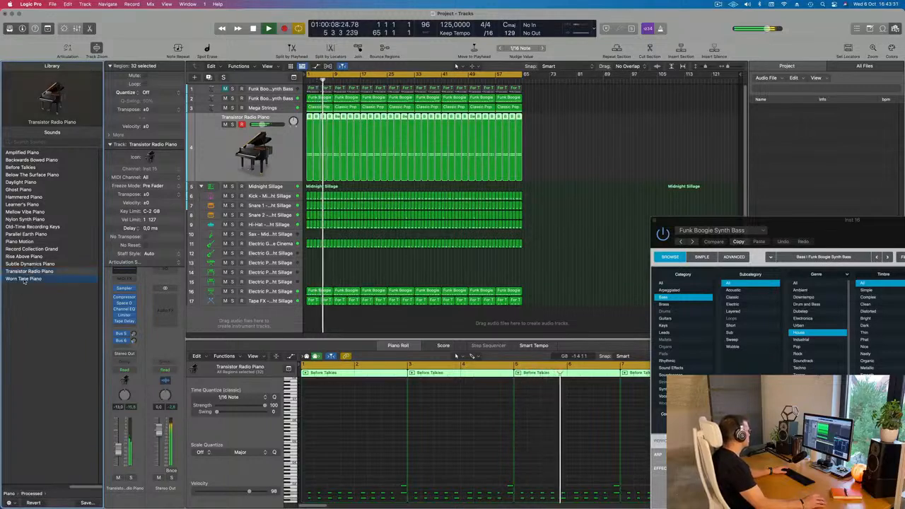
{"action": "left_click", "coordinate": [42, 271]}
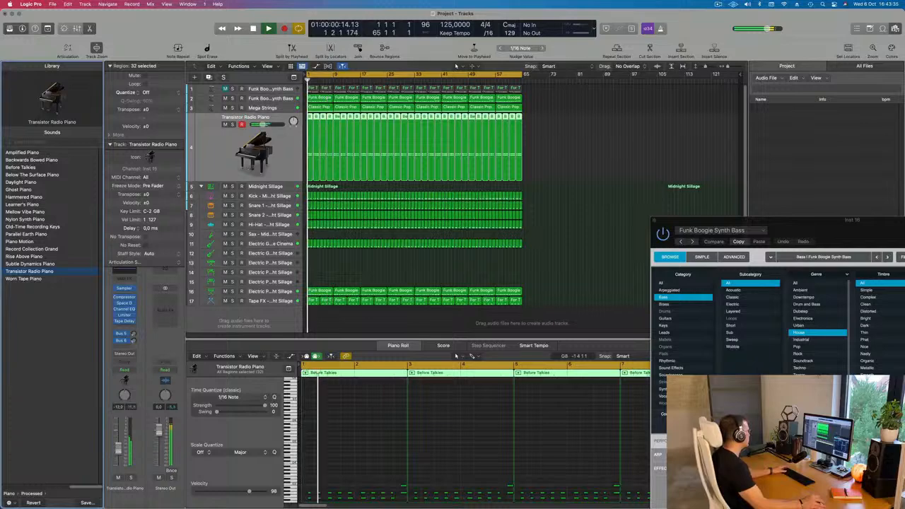
Add Bus 1 Delay and Bus 2 Reverb sends to the Transistor Radio Piano track and set its Bus 5 send level to -25.4 dB.
{"action": "left_click", "coordinate": [122, 348]}
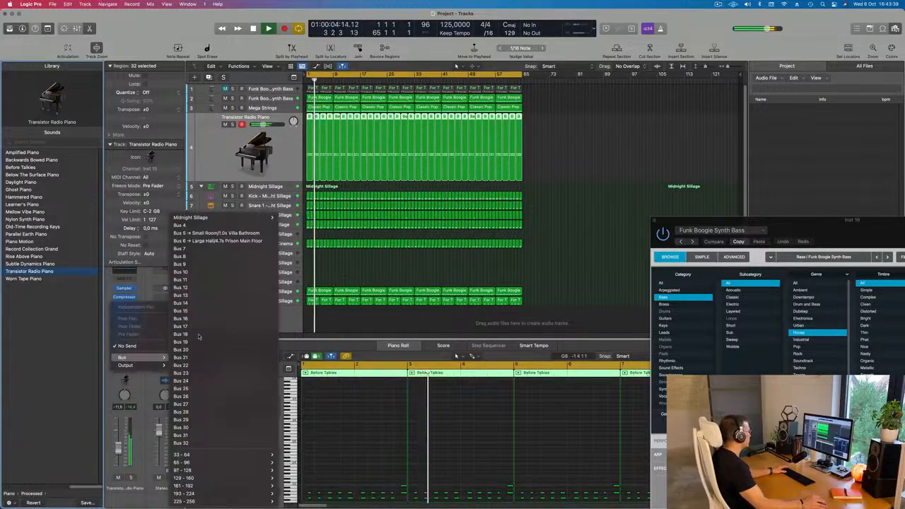
{"action": "mouse_move", "coordinate": [253, 219]}
{"action": "left_click", "coordinate": [297, 218]}
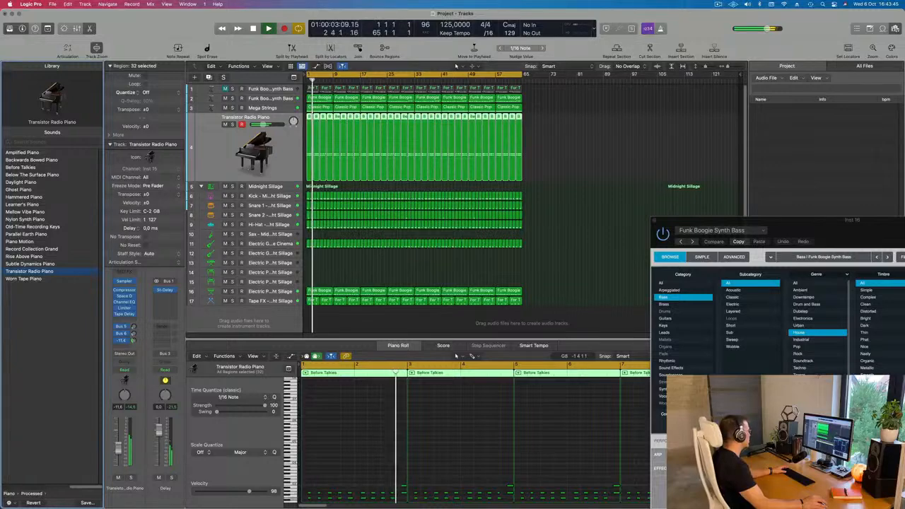
{"action": "left_click", "coordinate": [123, 348]}
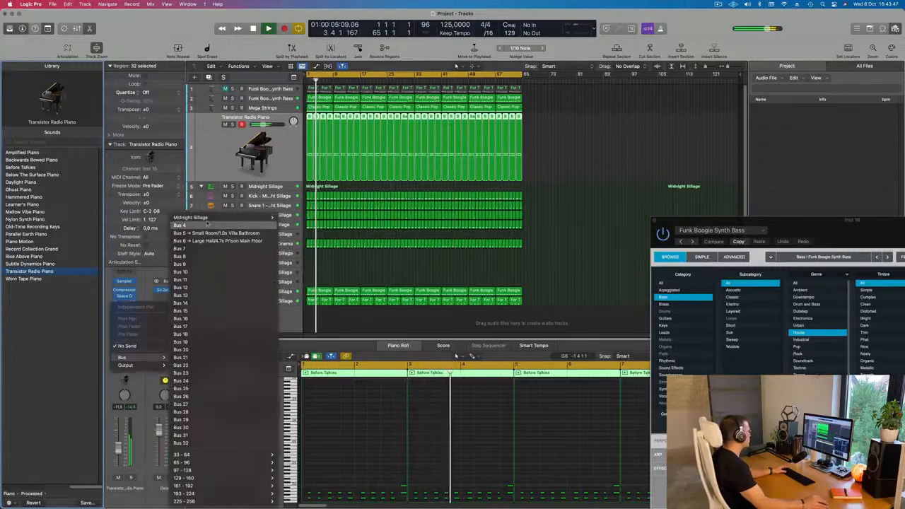
{"action": "mouse_move", "coordinate": [230, 219]}
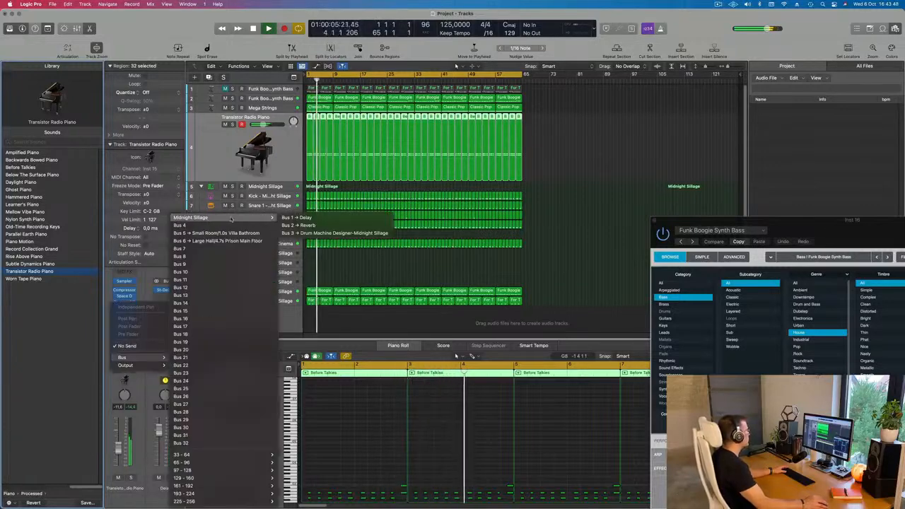
{"action": "left_click", "coordinate": [311, 225]}
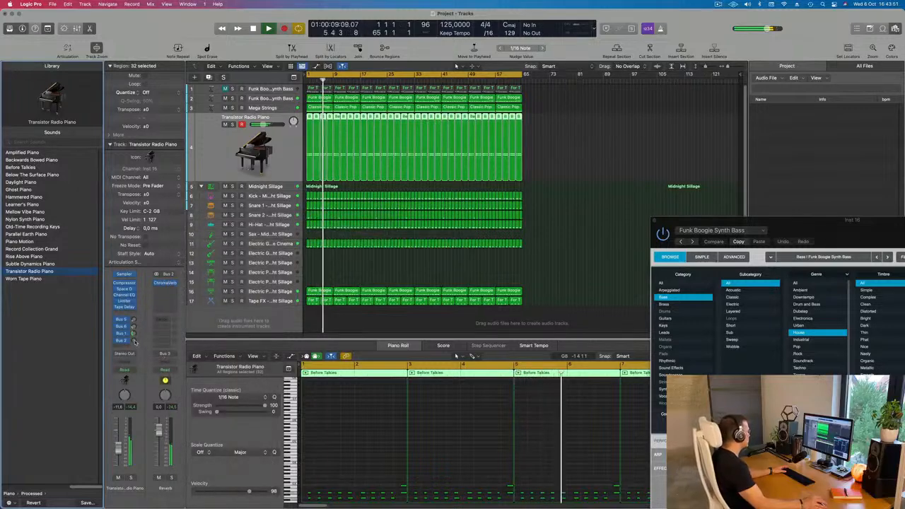
{"action": "left_click_drag", "start_coordinate": [134, 327], "coordinate": [134, 320]}
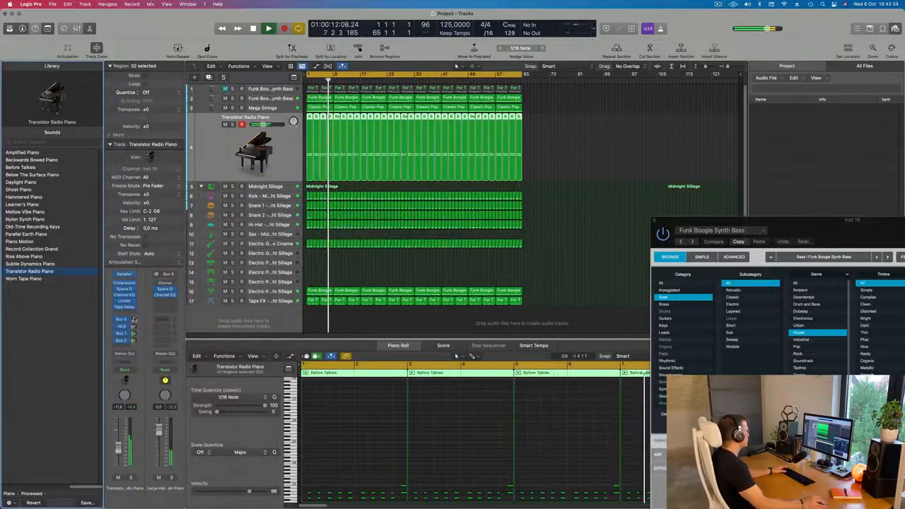
Deselect the piano regions and close the Funk Boogie Synth Bass instrument window.
{"action": "left_click", "coordinate": [559, 202]}
{"action": "key", "text": "super+Right"}
{"action": "key", "text": "super+Right"}
{"action": "key", "text": "super+Left"}
{"action": "key", "text": "super+Left"}
{"action": "key", "text": "super+Right"}
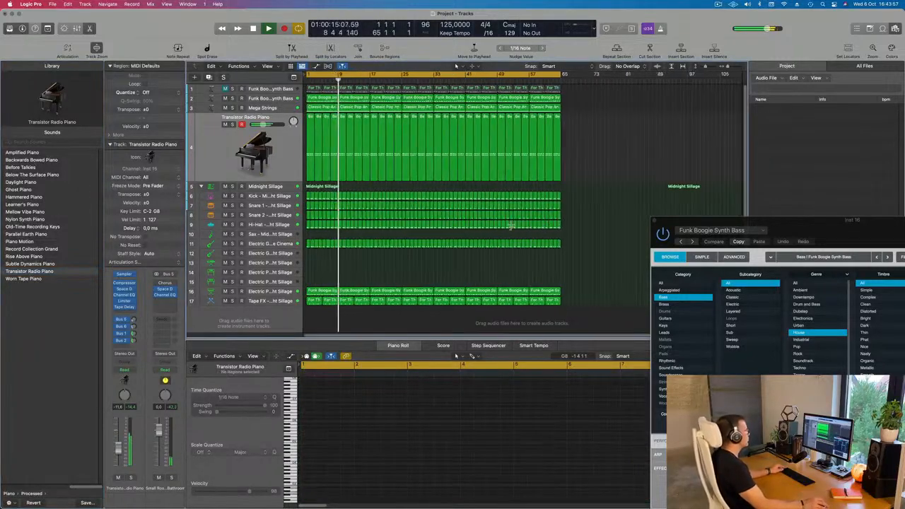
{"action": "key", "text": "super+Right"}
{"action": "left_click_drag", "start_coordinate": [727, 220], "coordinate": [575, 209]}
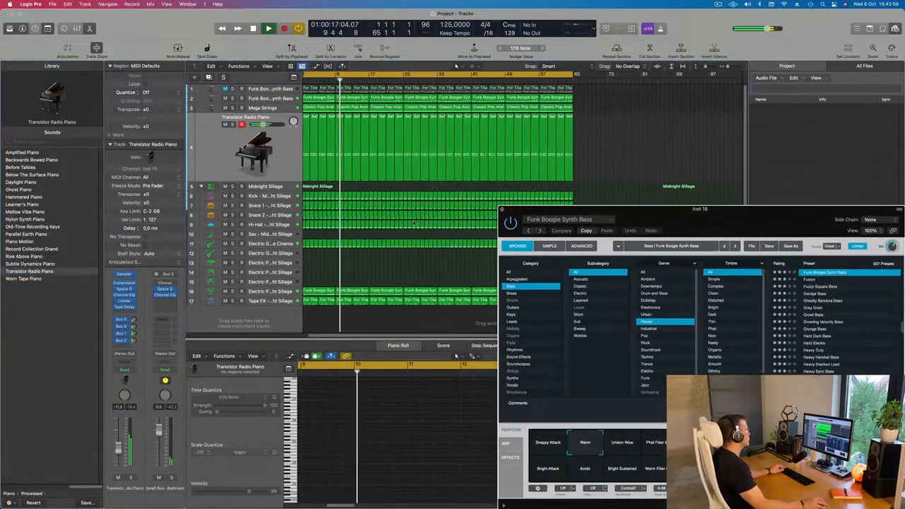
{"action": "key", "text": "super+w"}
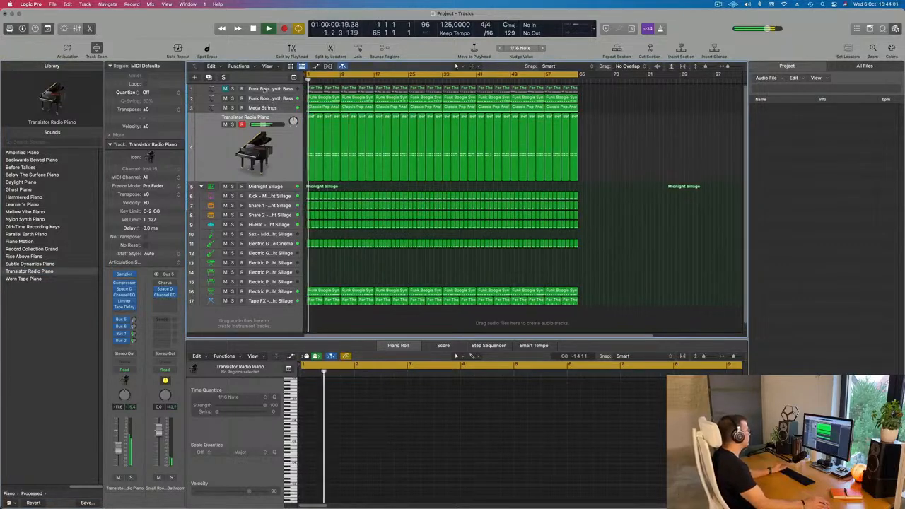
{"action": "scroll", "coordinate": [310, 122], "scroll_direction": "up", "scroll_amount": 3}
{"action": "scroll", "coordinate": [310, 122], "scroll_direction": "down", "scroll_amount": 2}
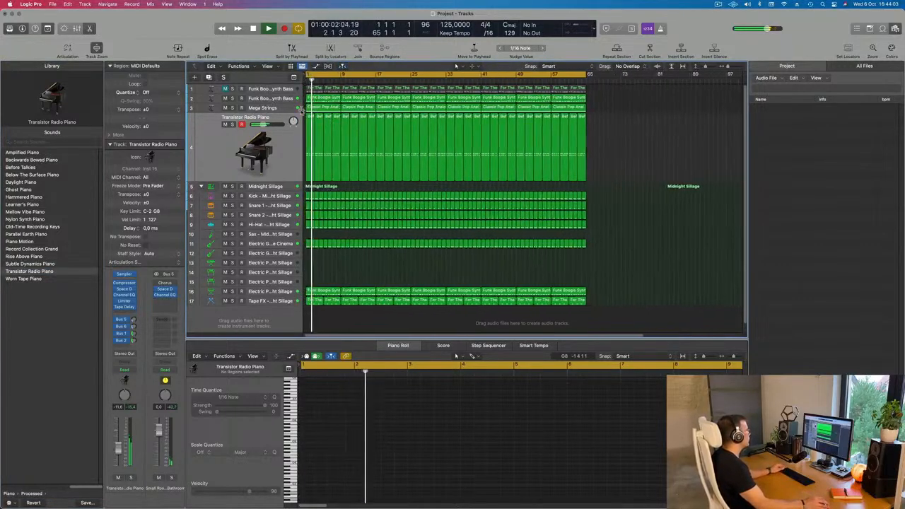
Hide the project audio file browser and display the secondary time ruler above the Tracks area's bar ruler.
{"action": "left_click", "coordinate": [251, 99]}
{"action": "scroll", "coordinate": [383, 252], "scroll_direction": "up", "scroll_amount": 1}
{"action": "scroll", "coordinate": [384, 252], "scroll_direction": "down", "scroll_amount": 2}
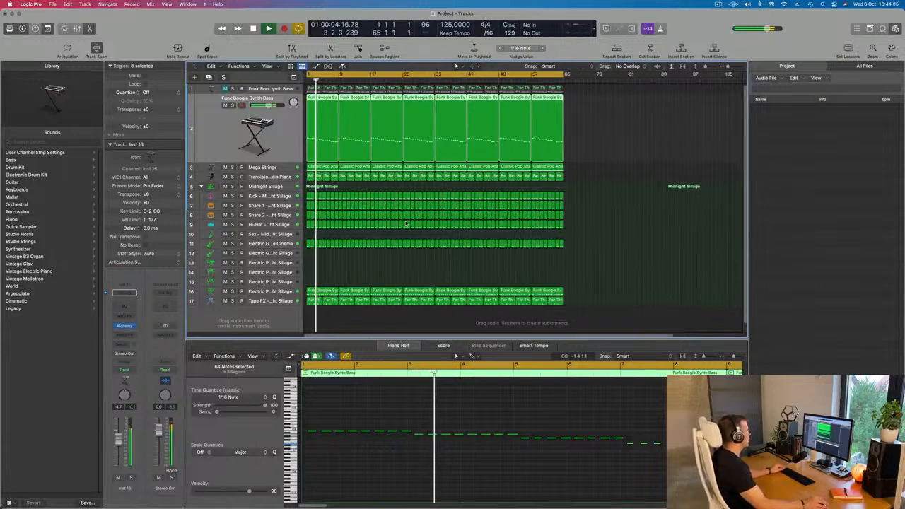
{"action": "scroll", "coordinate": [383, 252], "scroll_direction": "up", "scroll_amount": 2}
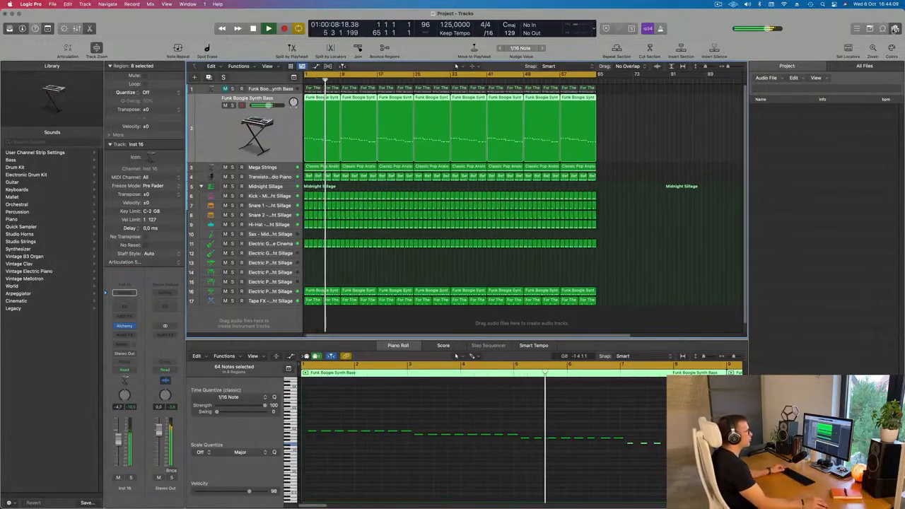
{"action": "key", "text": "f"}
{"action": "key", "text": "super+Right"}
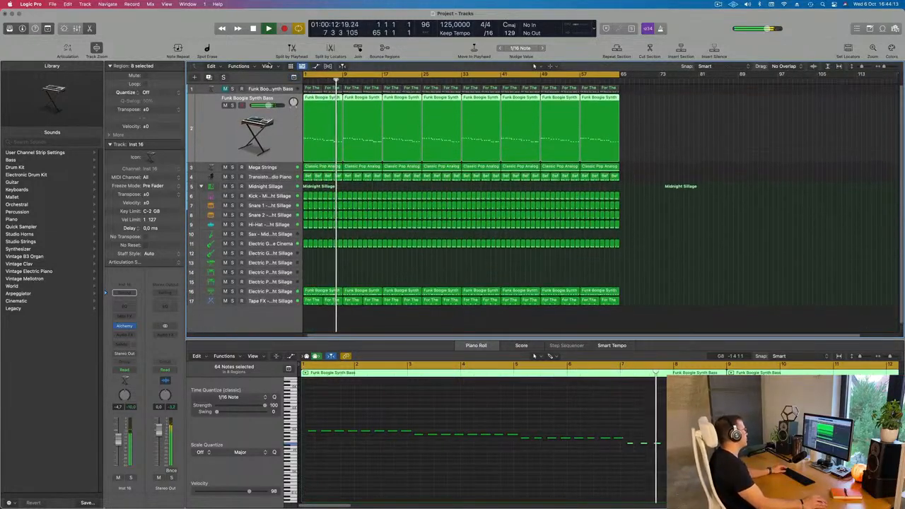
{"action": "left_click", "coordinate": [269, 65]}
{"action": "left_click", "coordinate": [281, 153]}
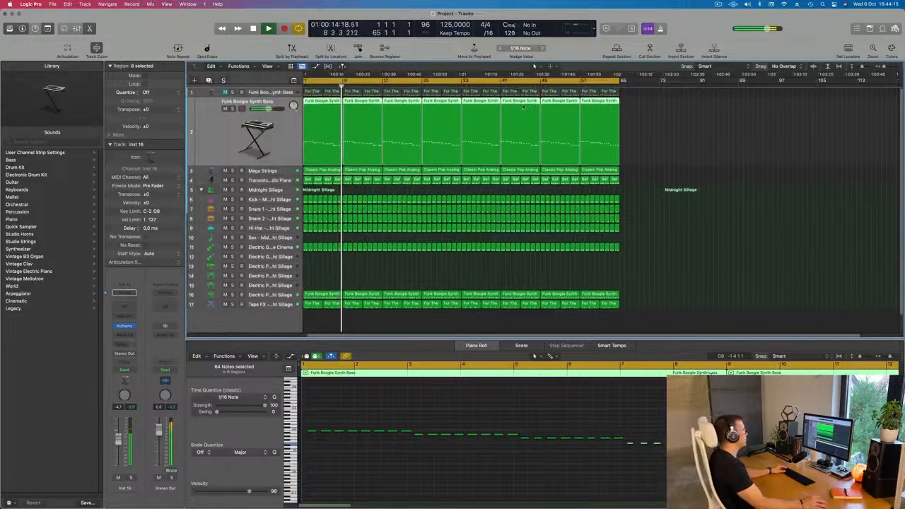
Select the Snare 1 - Midnight Sillage track to show its channel strip and sound library.
{"action": "key", "text": "super+Right"}
{"action": "key", "text": "super+Right"}
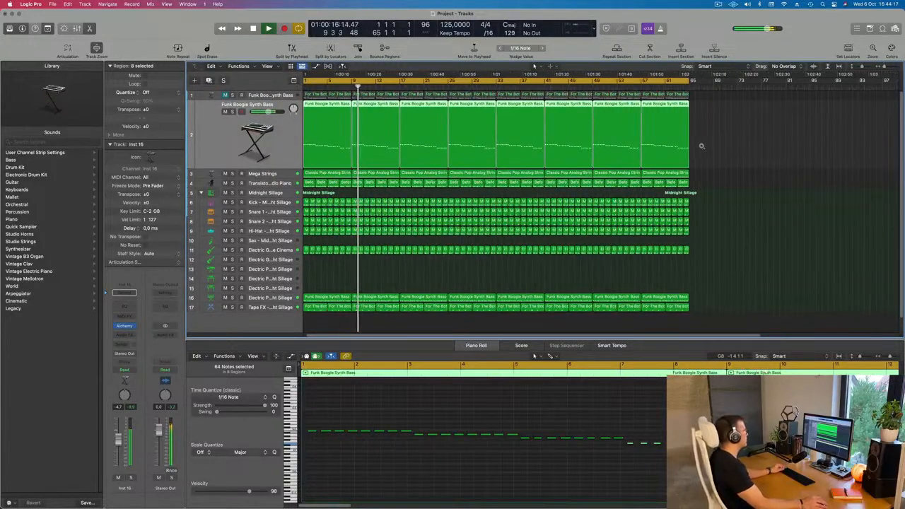
{"action": "key", "text": "super+Left"}
{"action": "key", "text": "super+Left"}
{"action": "key", "text": "super+Left"}
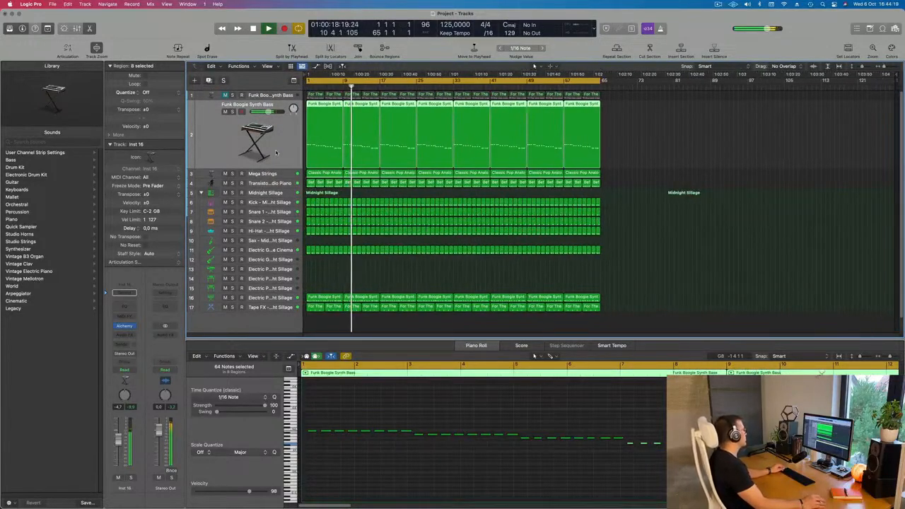
{"action": "key", "text": "super+Down"}
{"action": "key", "text": "super+Down"}
{"action": "key", "text": "super+Up"}
{"action": "key", "text": "super+Up"}
{"action": "key", "text": "super+Up"}
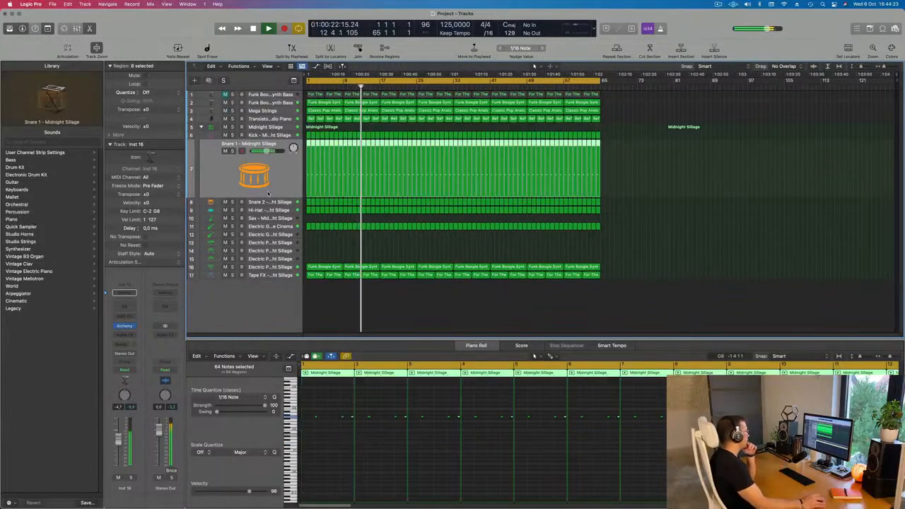
{"action": "left_click", "coordinate": [269, 193]}
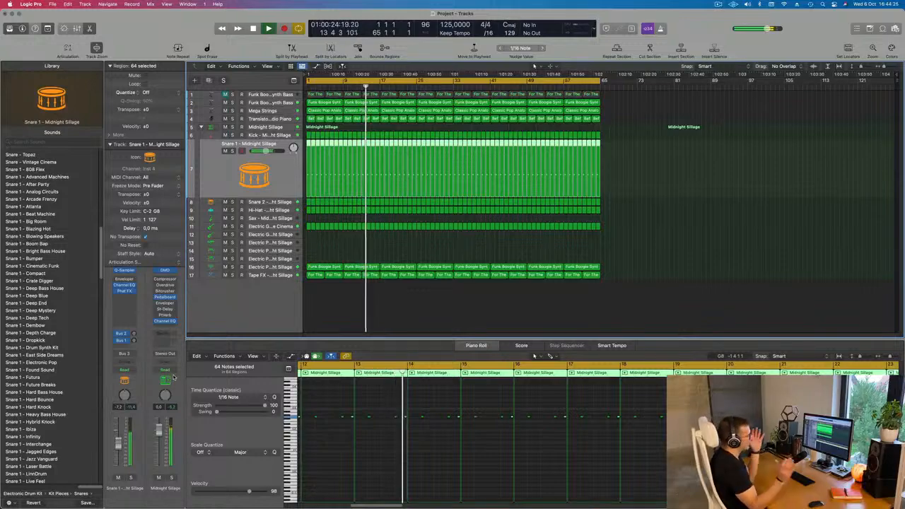